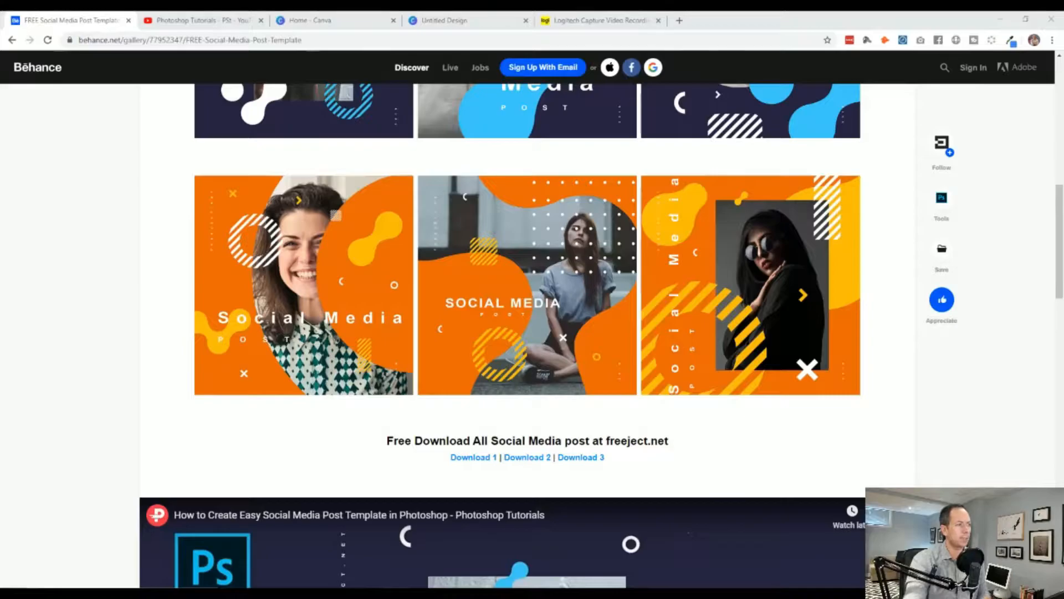
# Step: Examine the orange Social Media Post template on Behance at full size and look over the creator's Photoshop Tutorials YouTube channel
pyautogui.scroll(10, 181, 356)
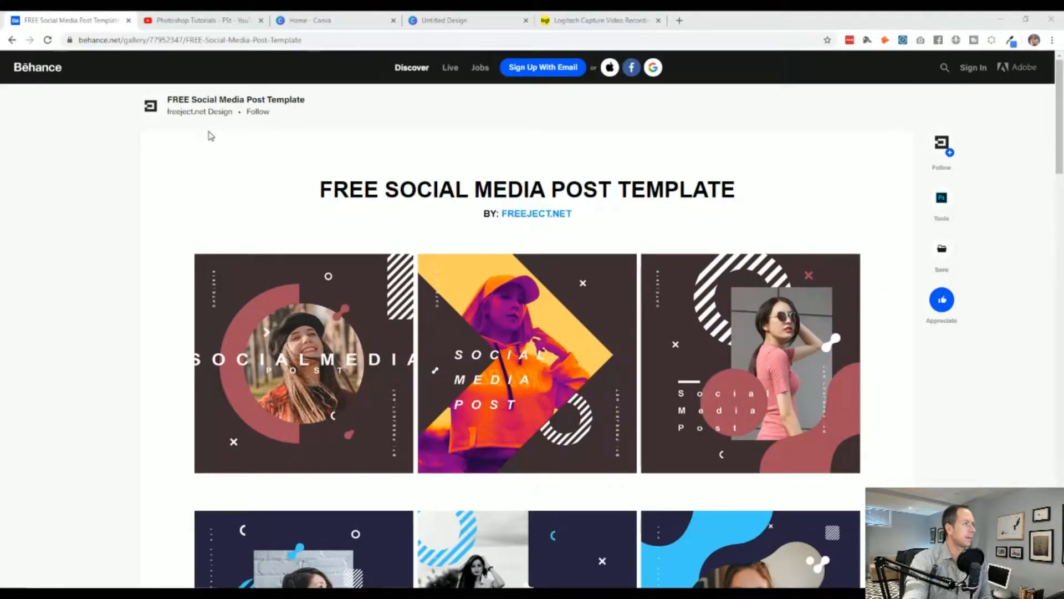
pyautogui.scroll(-10, 170, 317)
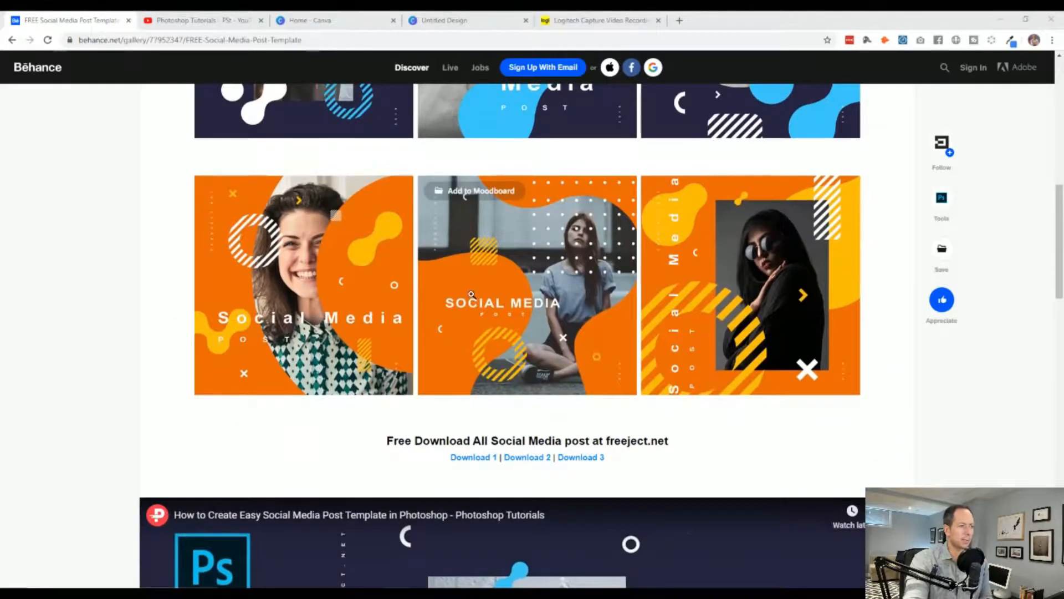
pyautogui.click(541, 329)
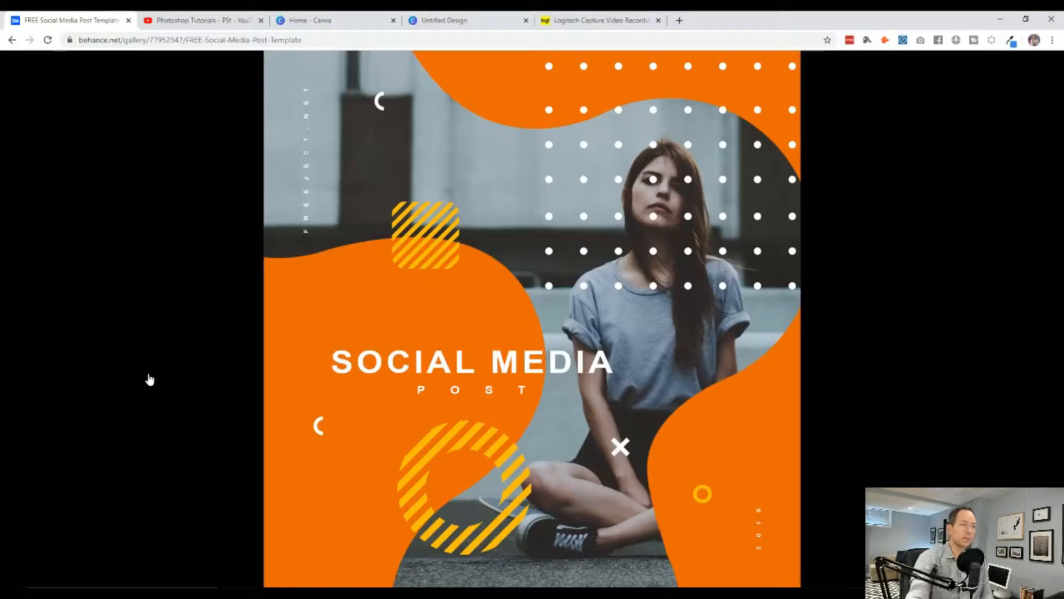
pyautogui.click(1039, 66)
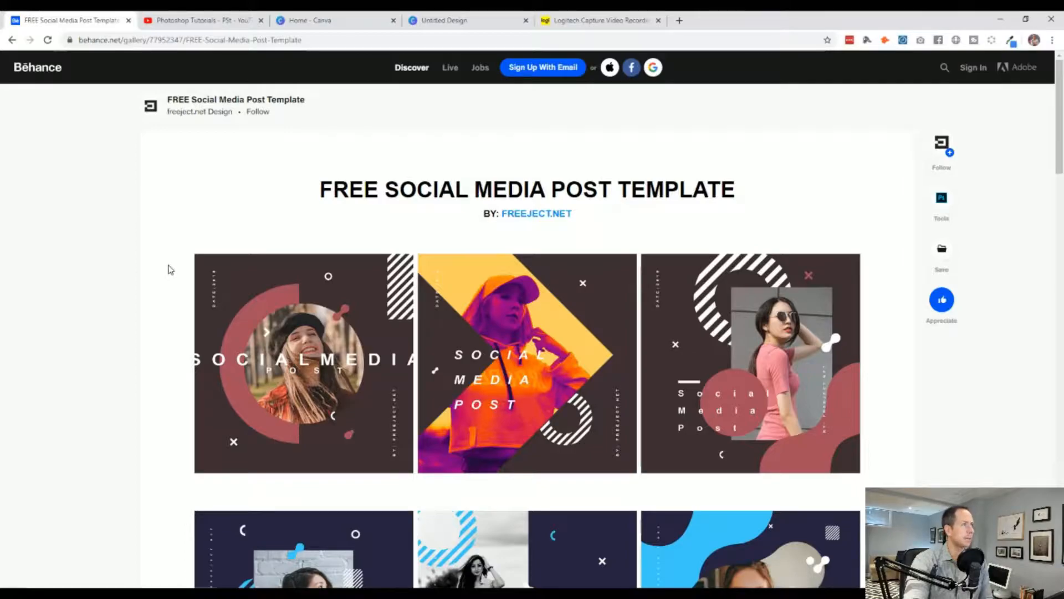
pyautogui.click(205, 21)
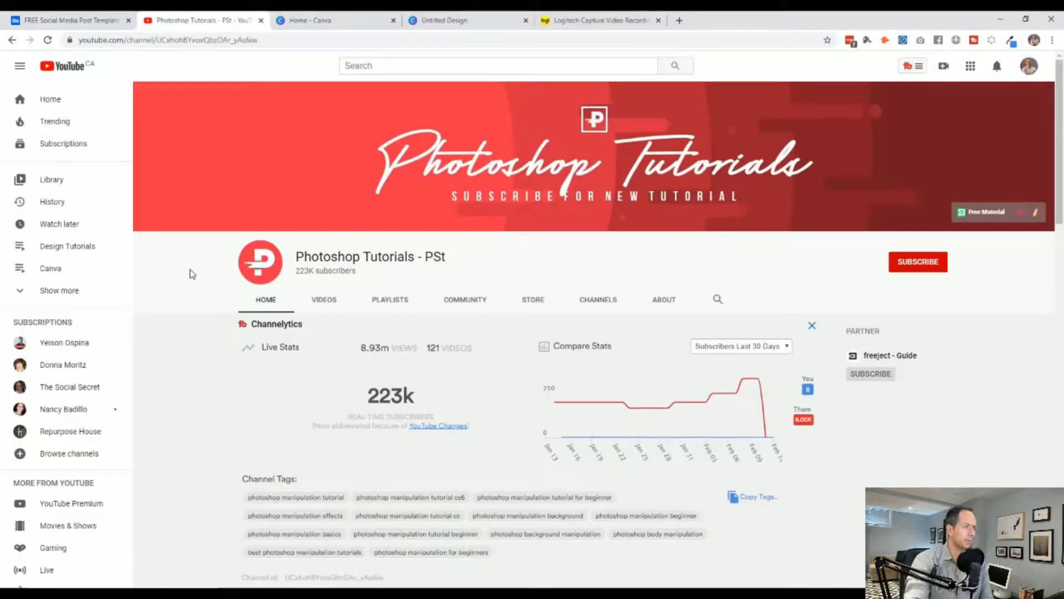
pyautogui.scroll(-8, 190, 284)
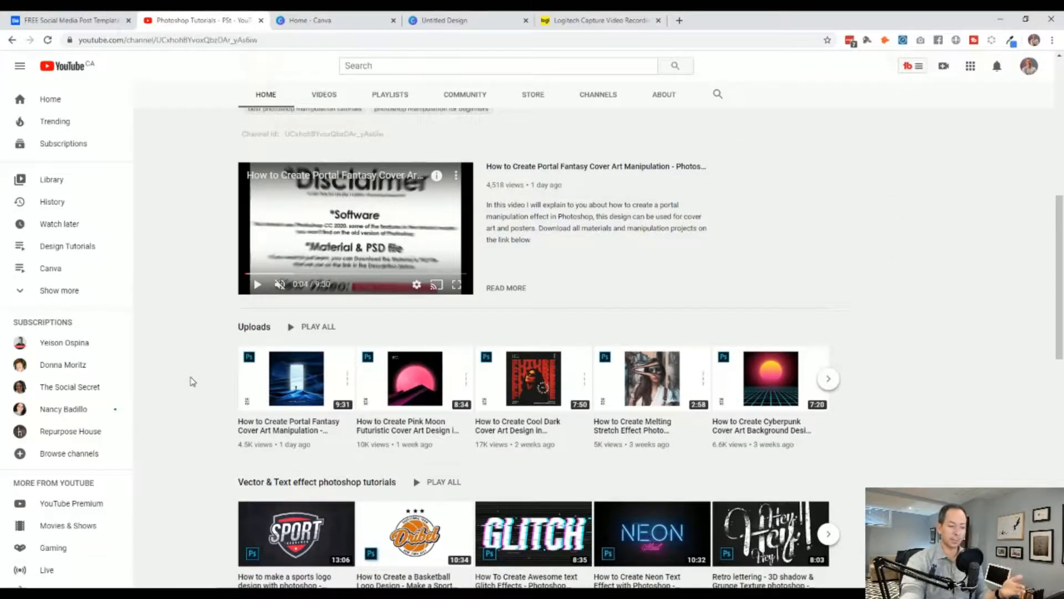
pyautogui.scroll(8, 191, 381)
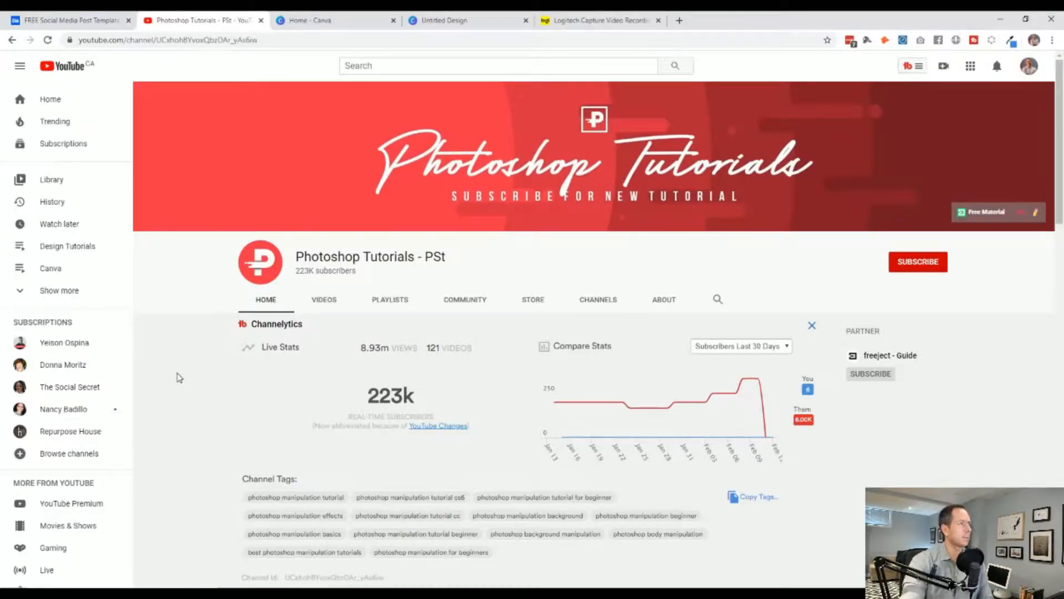
pyautogui.click(63, 20)
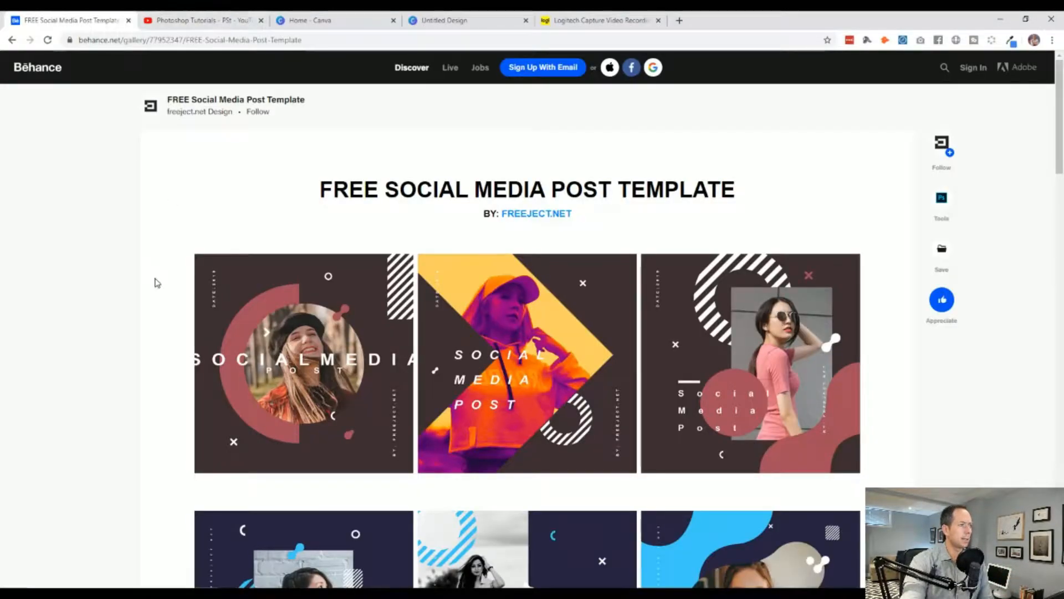
pyautogui.scroll(-10, 155, 281)
pyautogui.click(476, 288)
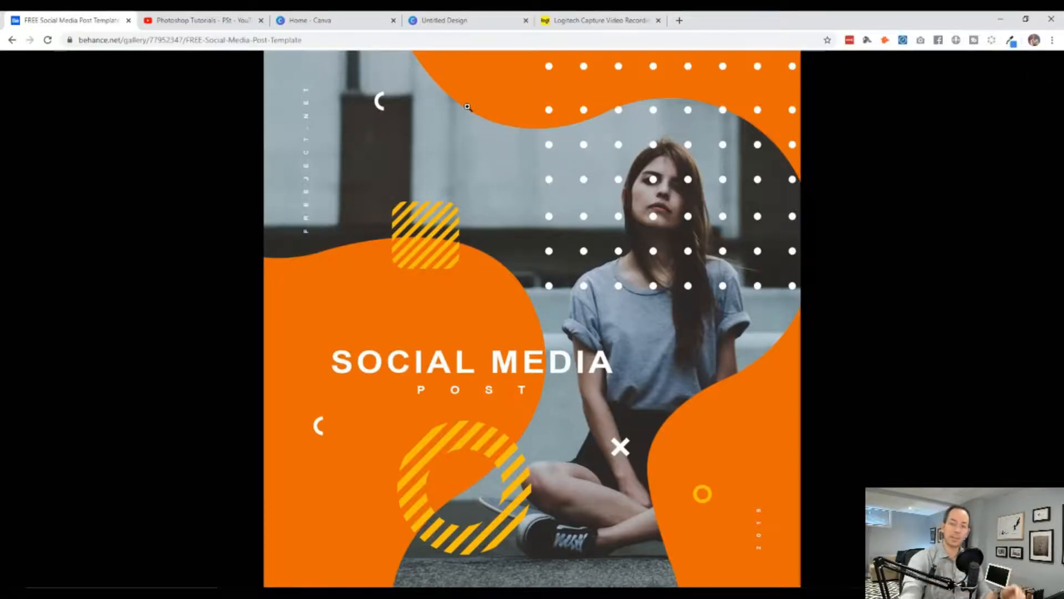
pyautogui.click(1038, 72)
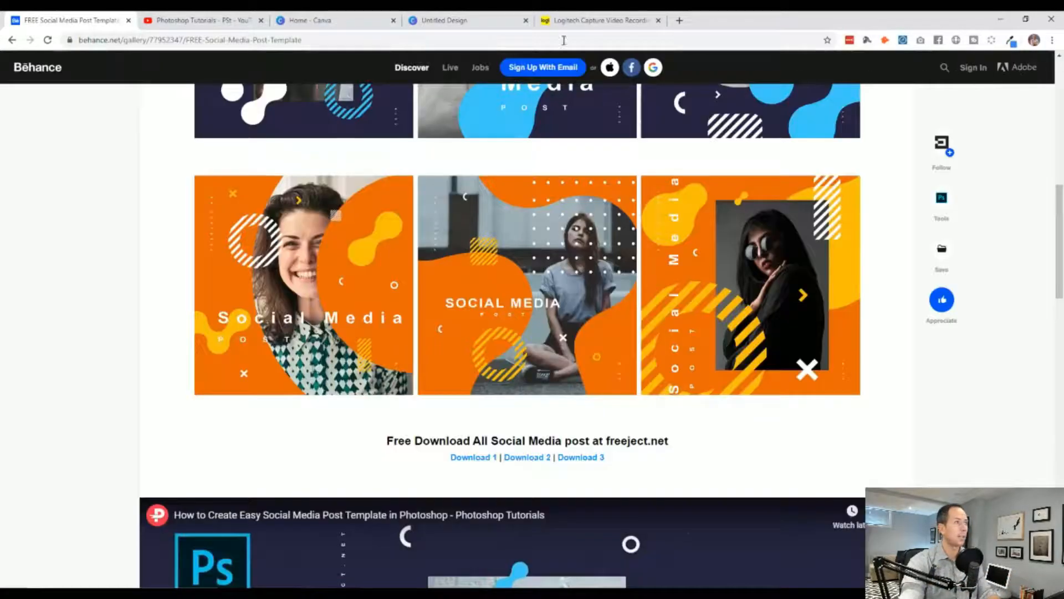
# Step: Switch to the untitled Instagram post design in Canva and close the Logitech Capture page
pyautogui.click(466, 20)
pyautogui.click(659, 20)
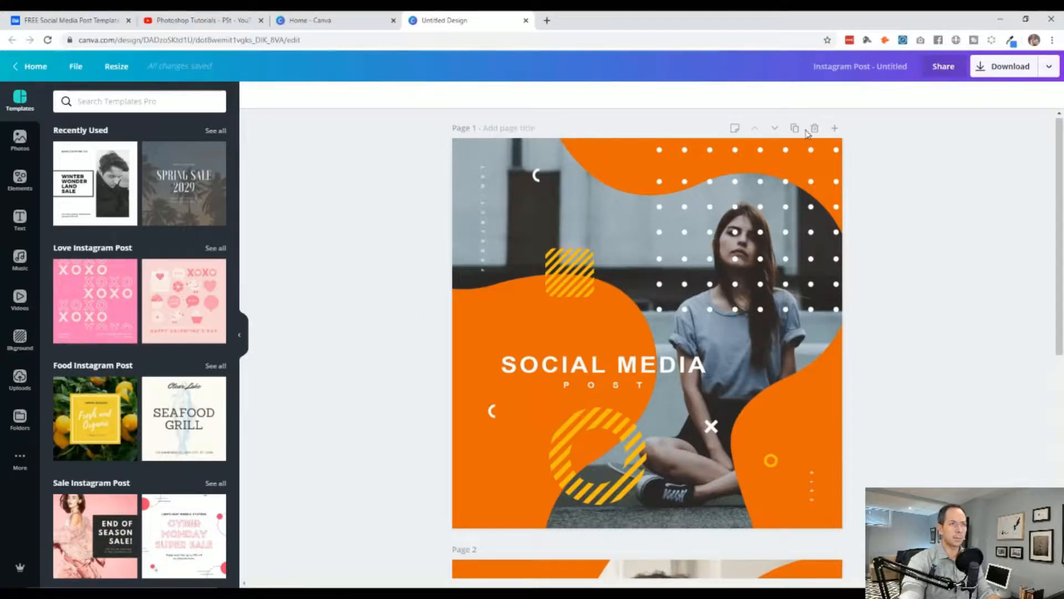
pyautogui.click(735, 129)
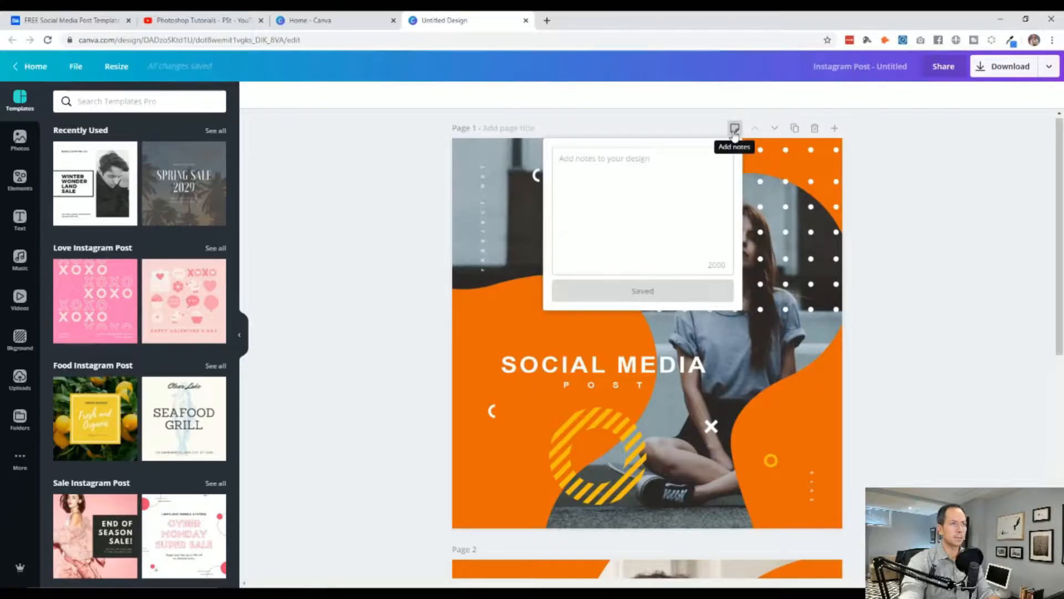
pyautogui.click(735, 129)
# Step: Duplicate page 1 and delete the template image from the copy, leaving page 2 blank
pyautogui.click(795, 128)
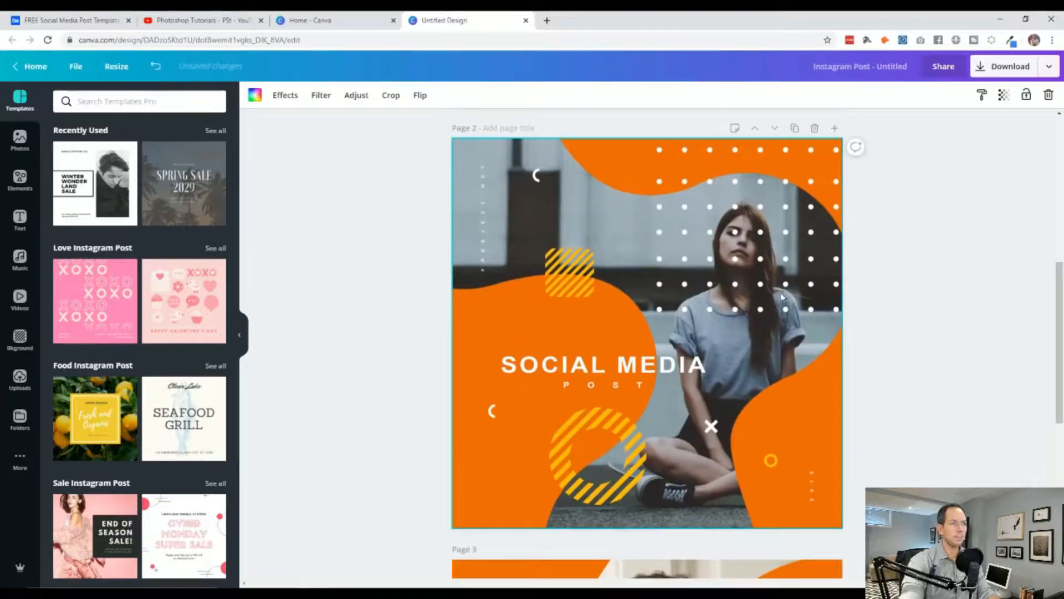
pyautogui.press('Delete')
pyautogui.scroll(7, 708, 318)
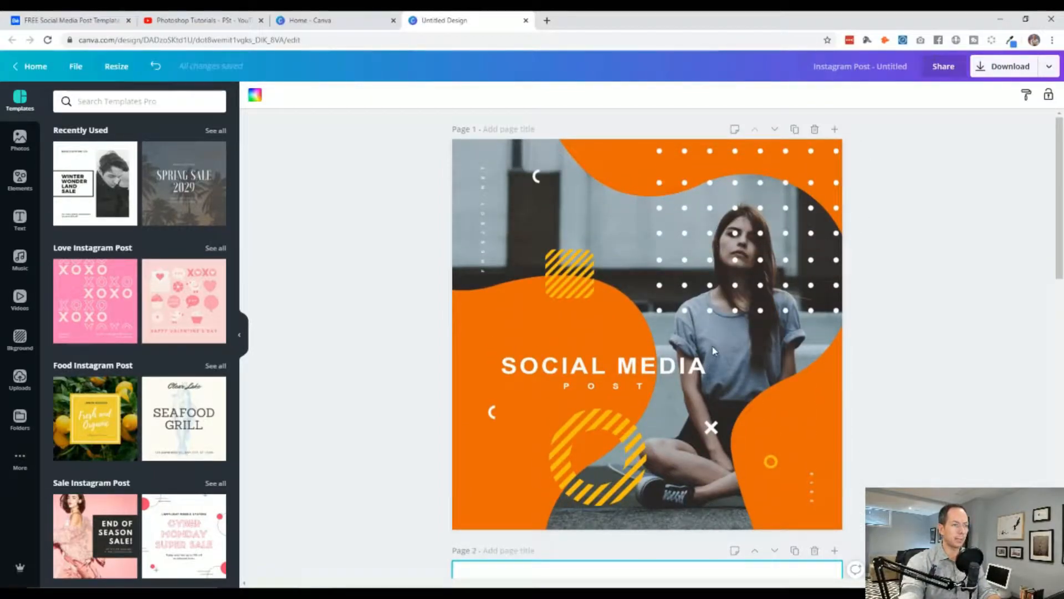
pyautogui.scroll(-6, 725, 402)
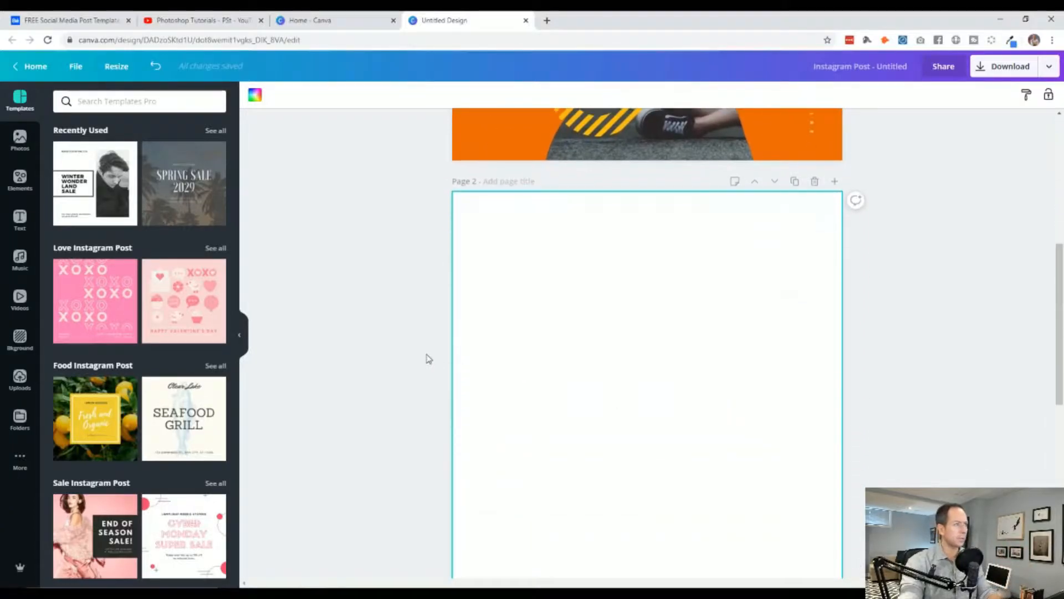
pyautogui.click(369, 359)
pyautogui.scroll(-1, 370, 361)
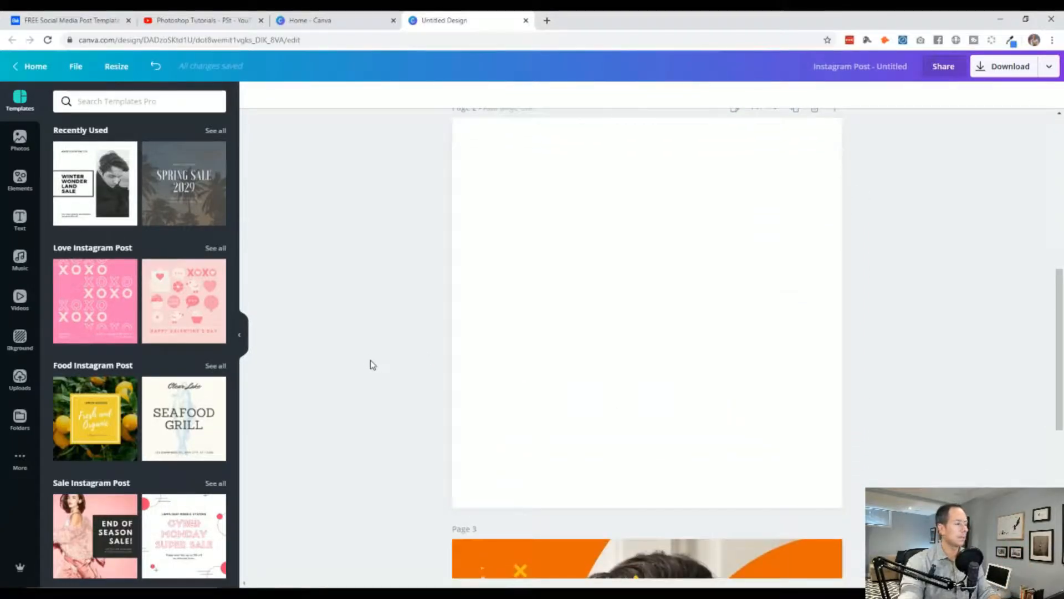
# Step: Search the photo library for "sitting" and browse the pictures
pyautogui.click(20, 139)
pyautogui.click(111, 101)
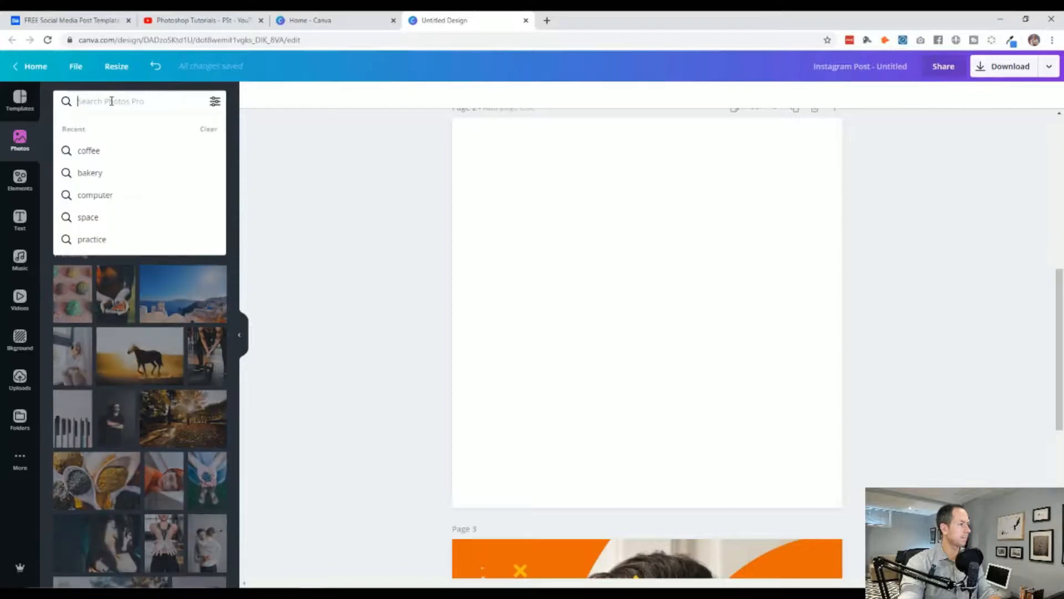
pyautogui.write('sitting')
pyautogui.press('Return')
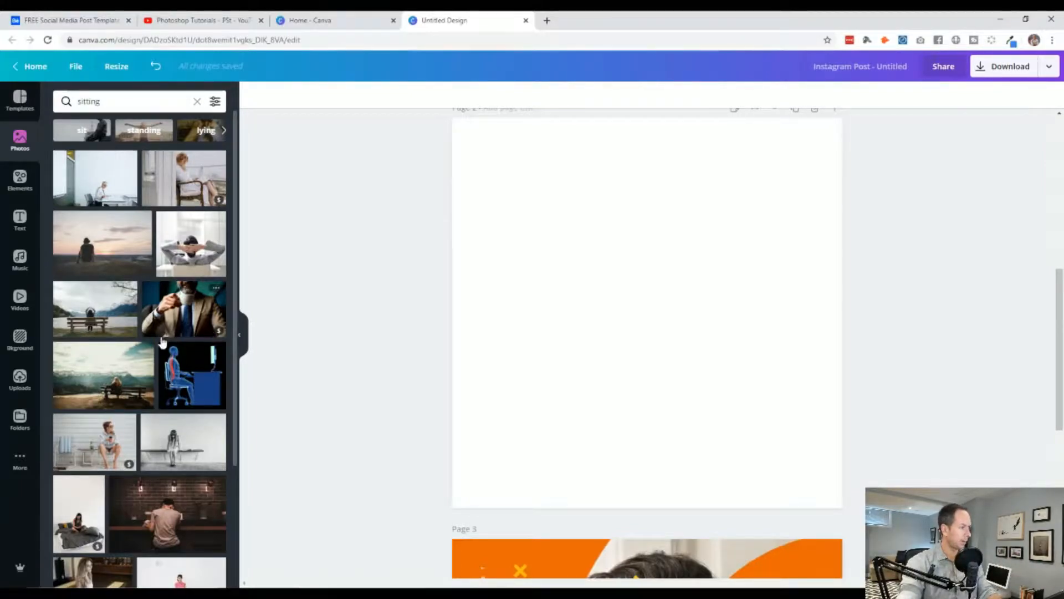
pyautogui.scroll(-3, 173, 277)
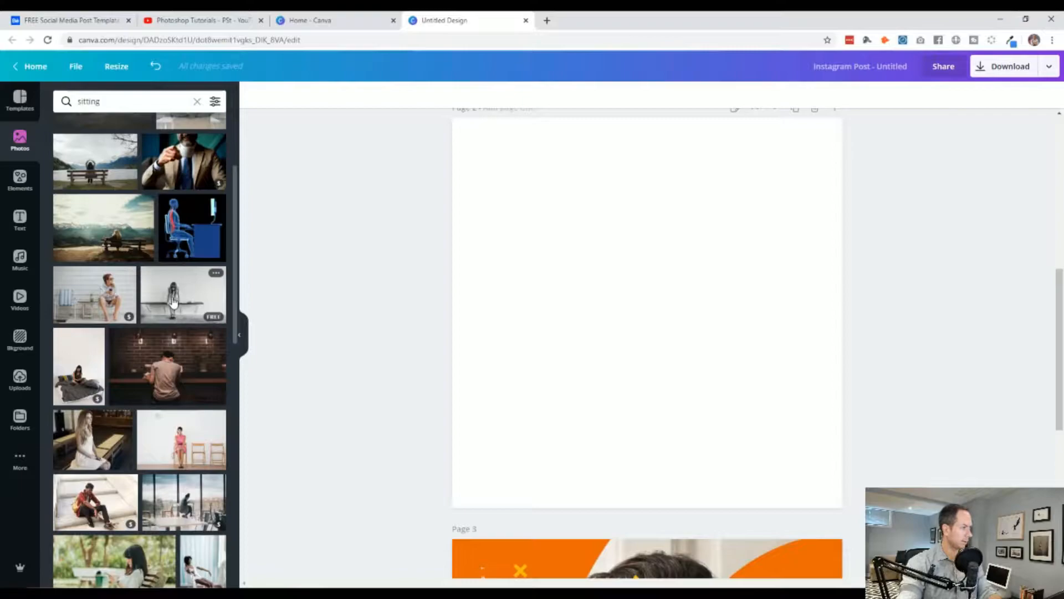
pyautogui.scroll(-3, 173, 301)
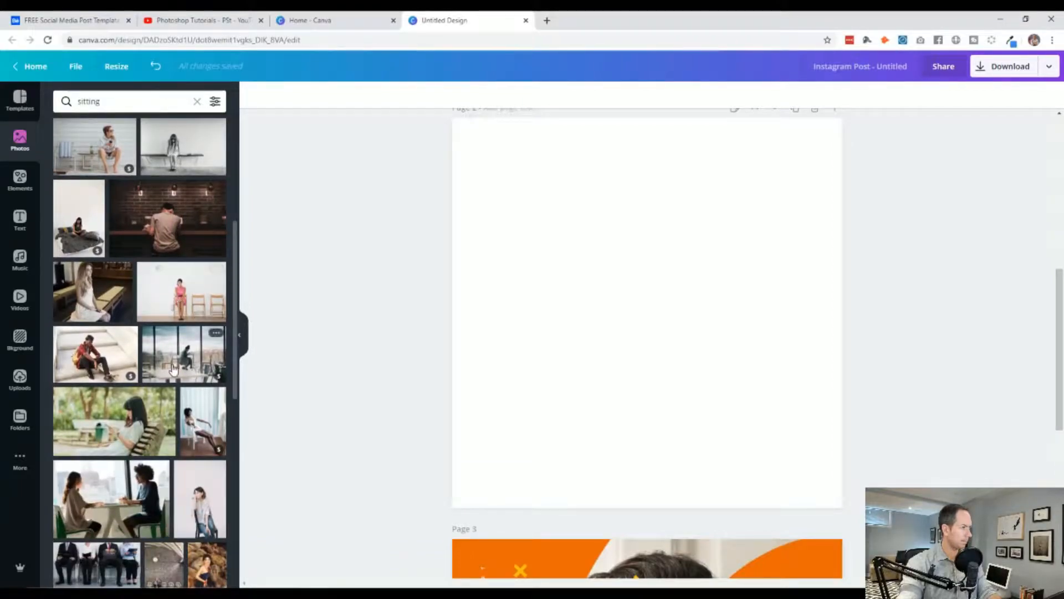
# Step: Filter the photo search by price to Free and Pro
pyautogui.click(215, 101)
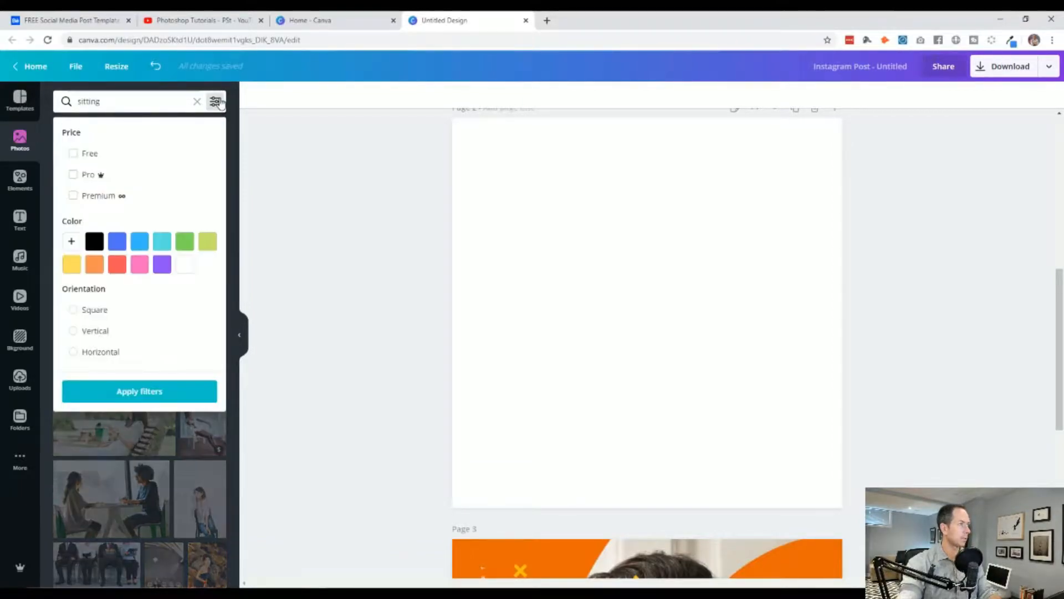
pyautogui.click(88, 153)
pyautogui.click(110, 172)
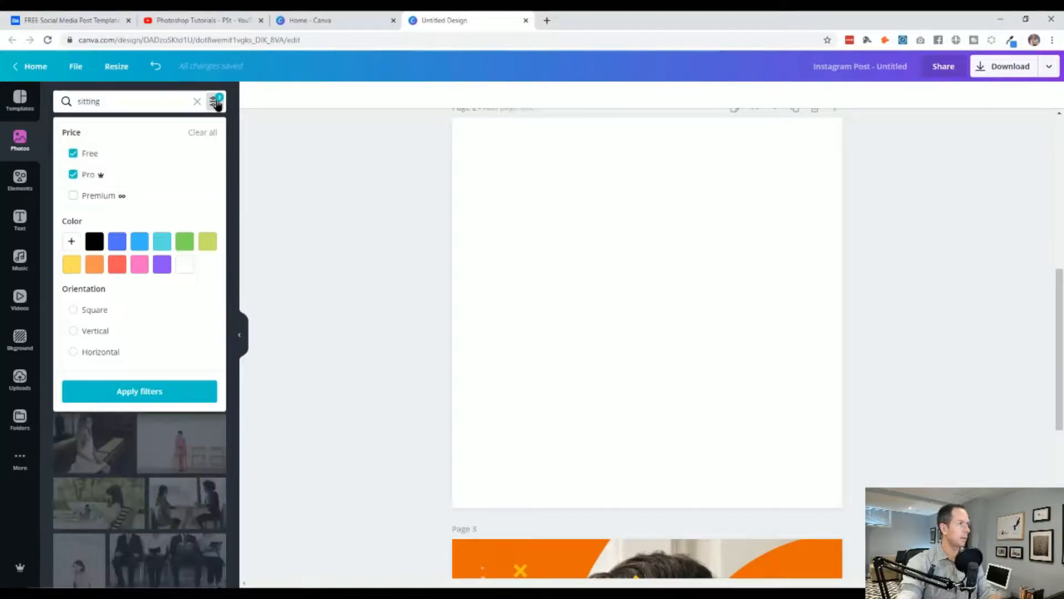
pyautogui.click(139, 391)
# Step: Fill page 2 with the photo of a person sitting on a stone wall facing the sea
pyautogui.scroll(-1, 180, 214)
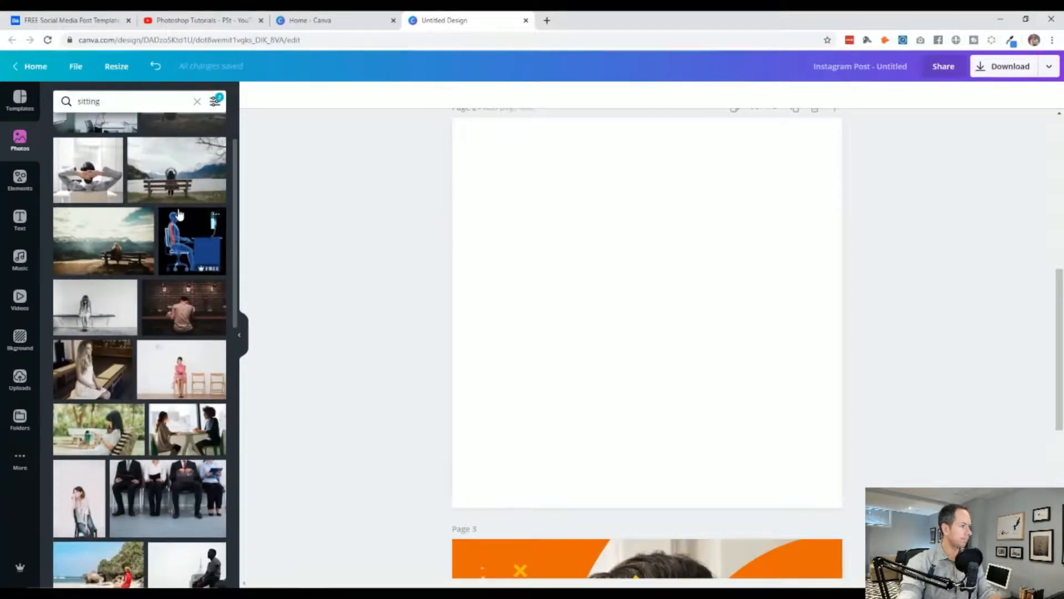
pyautogui.scroll(-4, 180, 214)
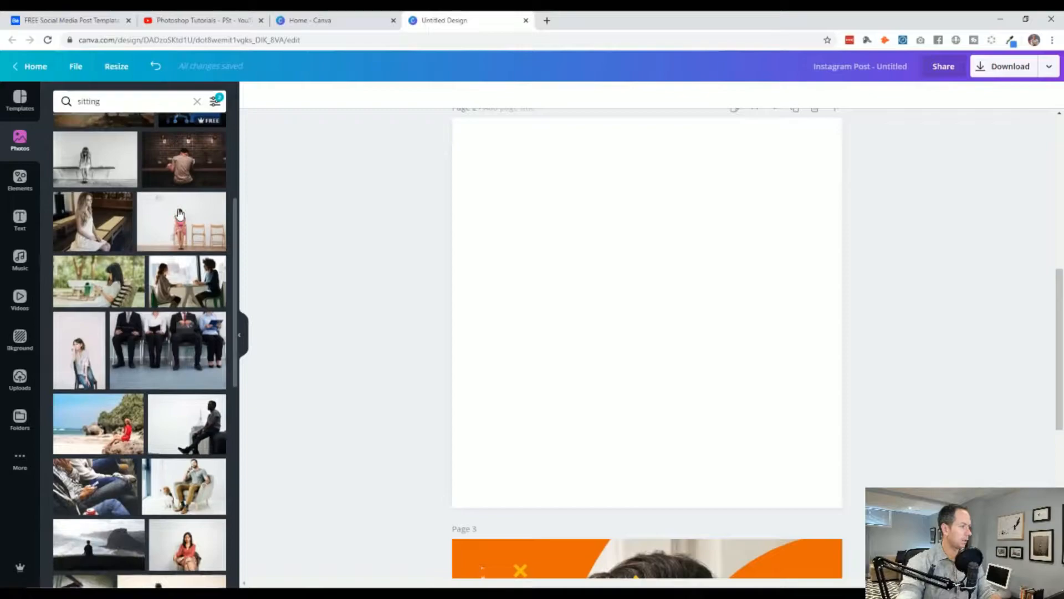
pyautogui.scroll(-2, 179, 214)
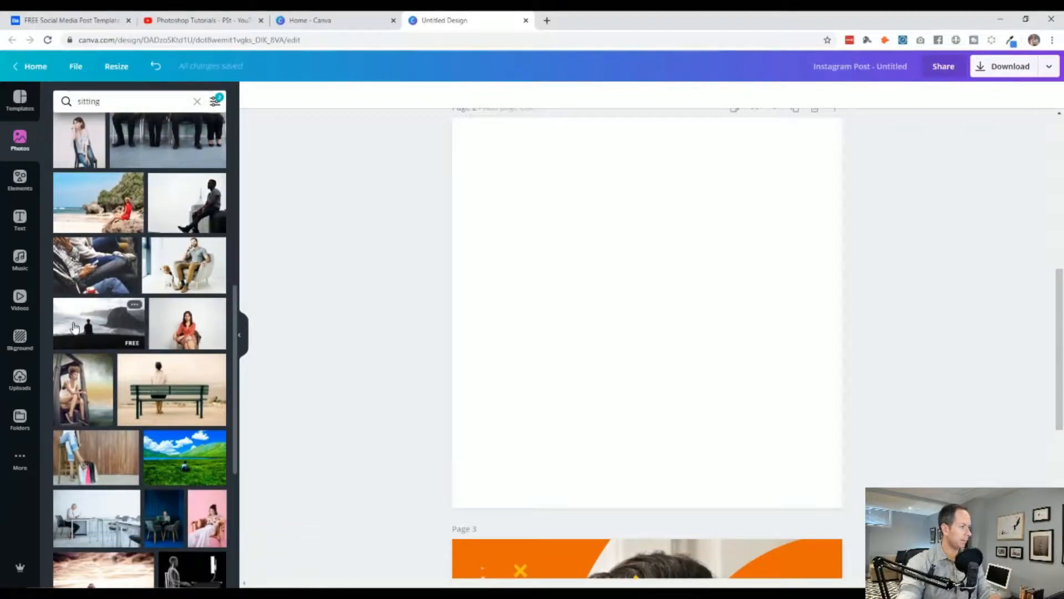
pyautogui.scroll(-2, 75, 327)
pyautogui.scroll(1, 88, 294)
pyautogui.moveTo(91, 237); pyautogui.dragTo(487, 218)
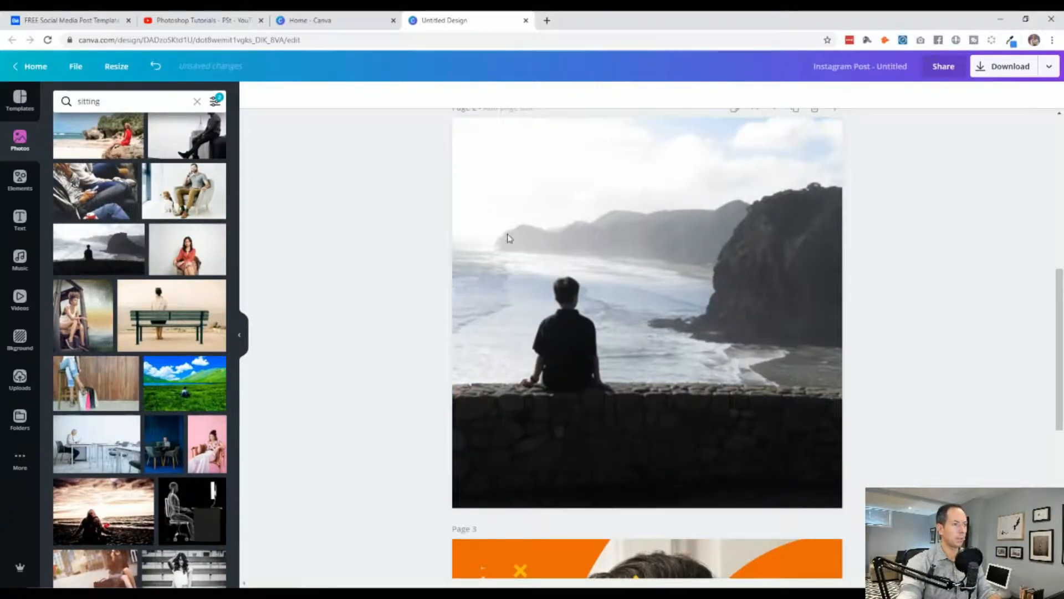
pyautogui.click(543, 267)
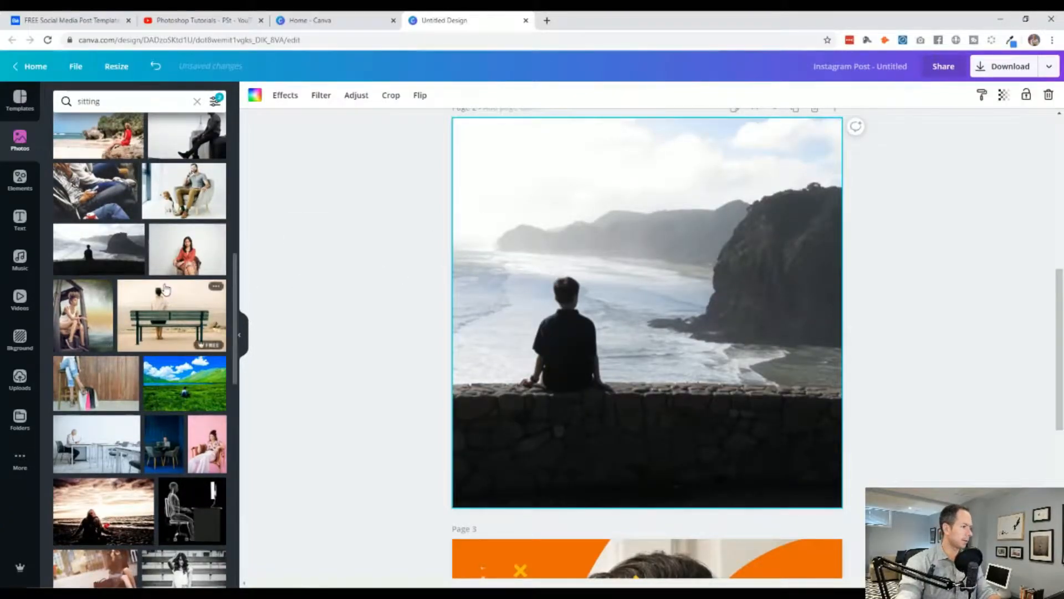
# Step: Replace page 2's background with the photo of a person sitting before a mountain valley and flip it horizontally
pyautogui.scroll(-3, 165, 290)
pyautogui.scroll(-1, 165, 290)
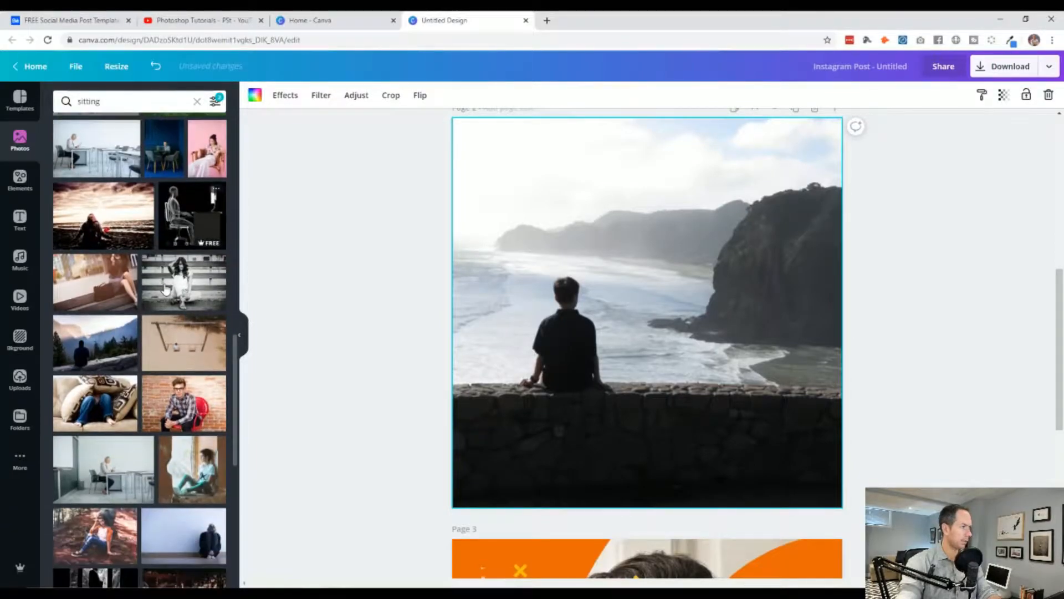
pyautogui.moveTo(94, 339); pyautogui.dragTo(455, 285)
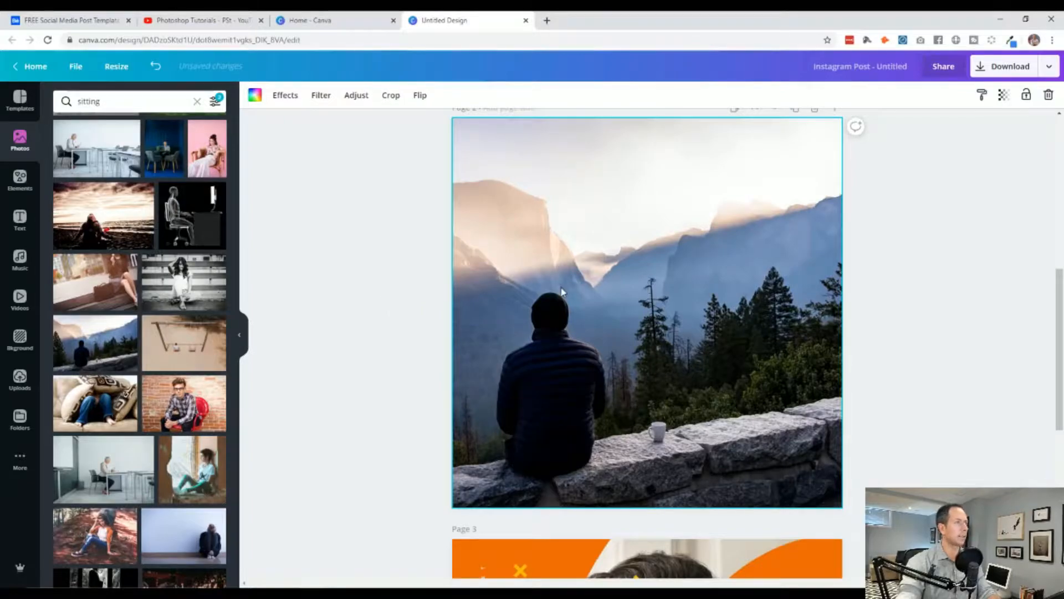
pyautogui.click(422, 97)
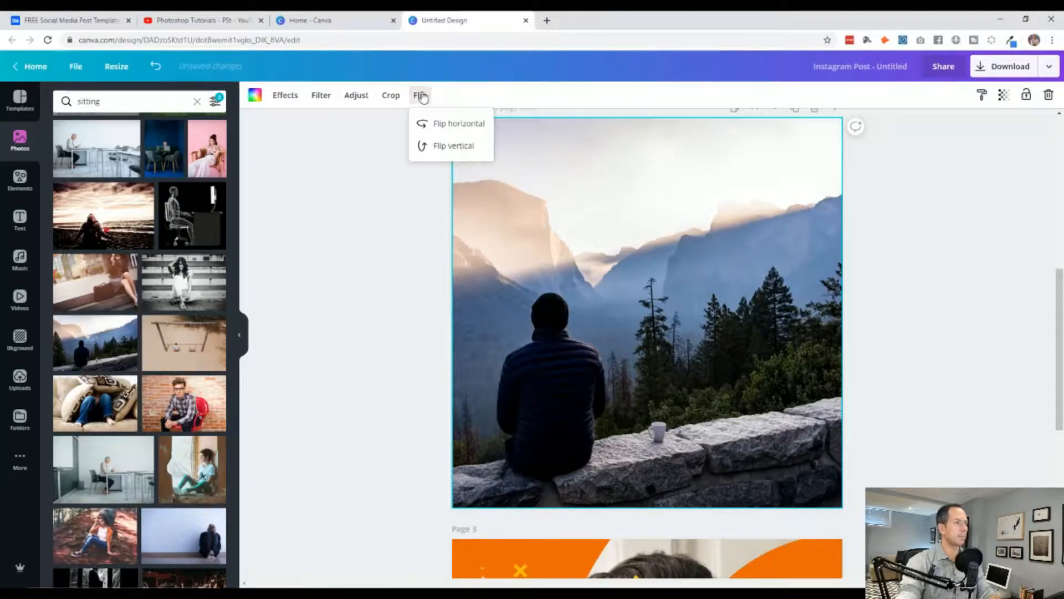
pyautogui.click(426, 124)
# Step: Enlarge the mountain photo within page 2's crop frame so the seated person fills more of the page
pyautogui.click(382, 292)
pyautogui.scroll(5, 333, 328)
pyautogui.scroll(-5, 333, 328)
pyautogui.doubleClick(545, 366)
pyautogui.moveTo(349, 123); pyautogui.dragTo(270, 45)
pyautogui.click(1035, 272)
pyautogui.click(1014, 286)
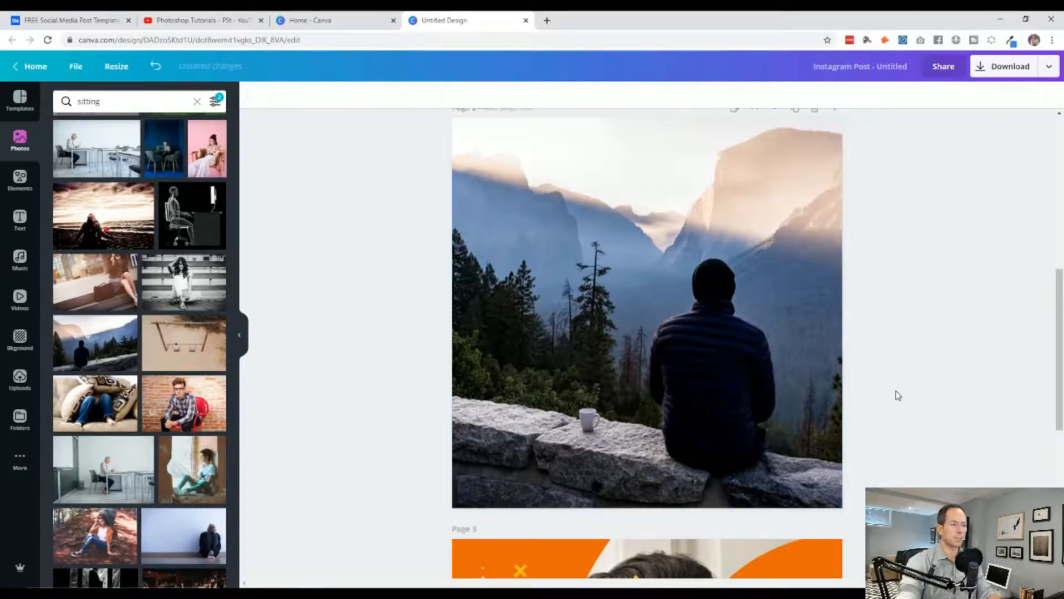
# Step: Compare page 2 with the template on page 1 and search the elements for "blob"
pyautogui.scroll(5, 896, 391)
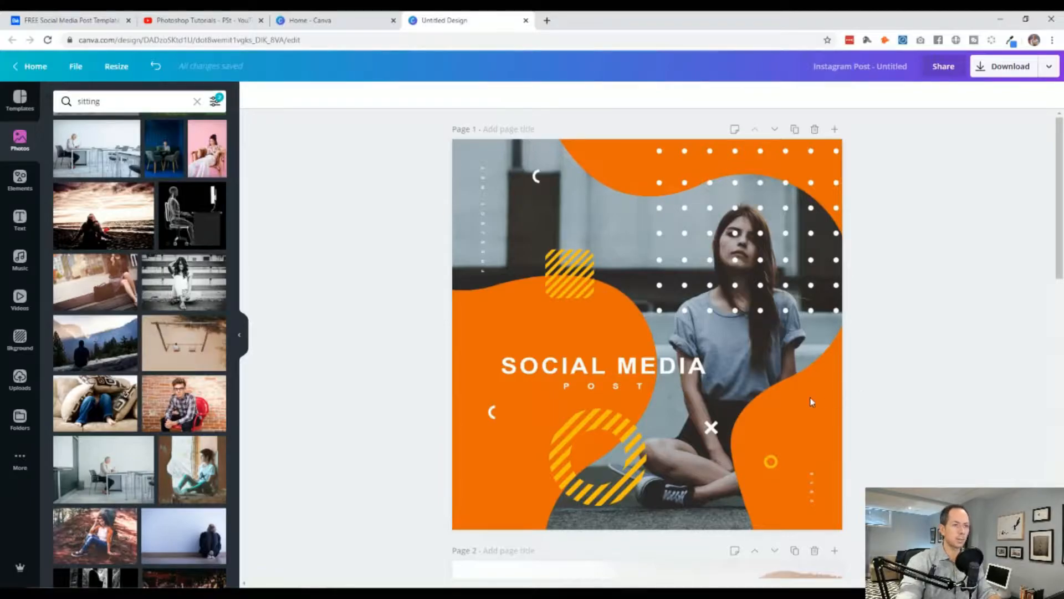
pyautogui.scroll(-8, 803, 388)
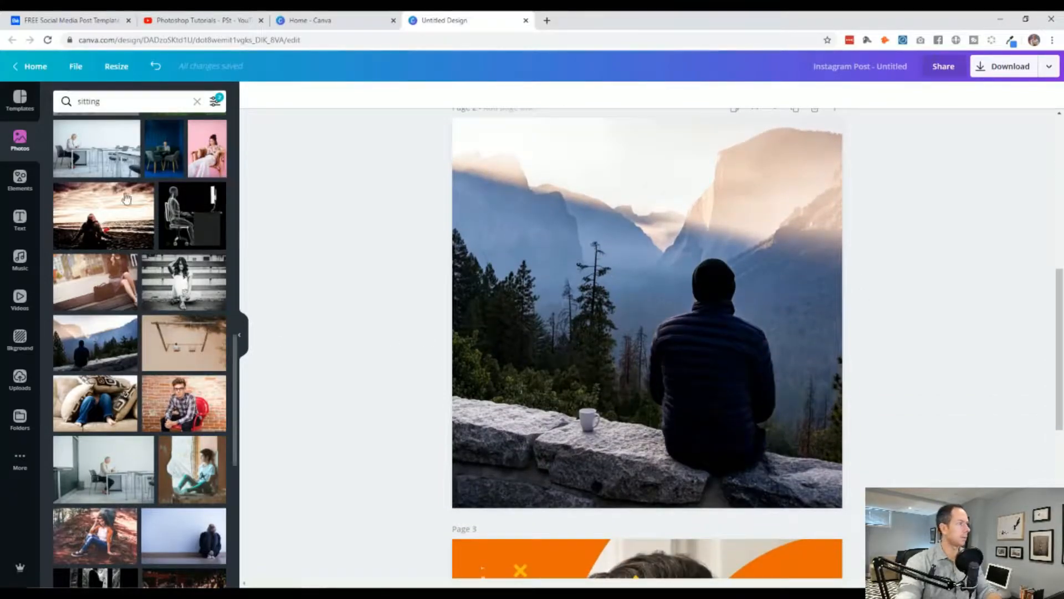
pyautogui.click(20, 178)
pyautogui.click(86, 101)
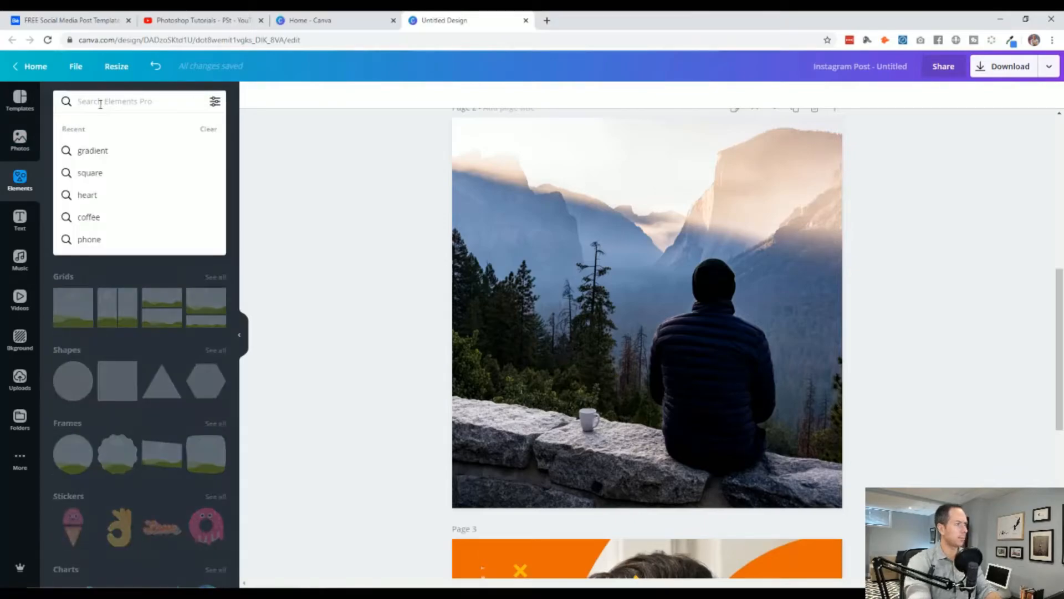
pyautogui.write('blob')
pyautogui.press('Return')
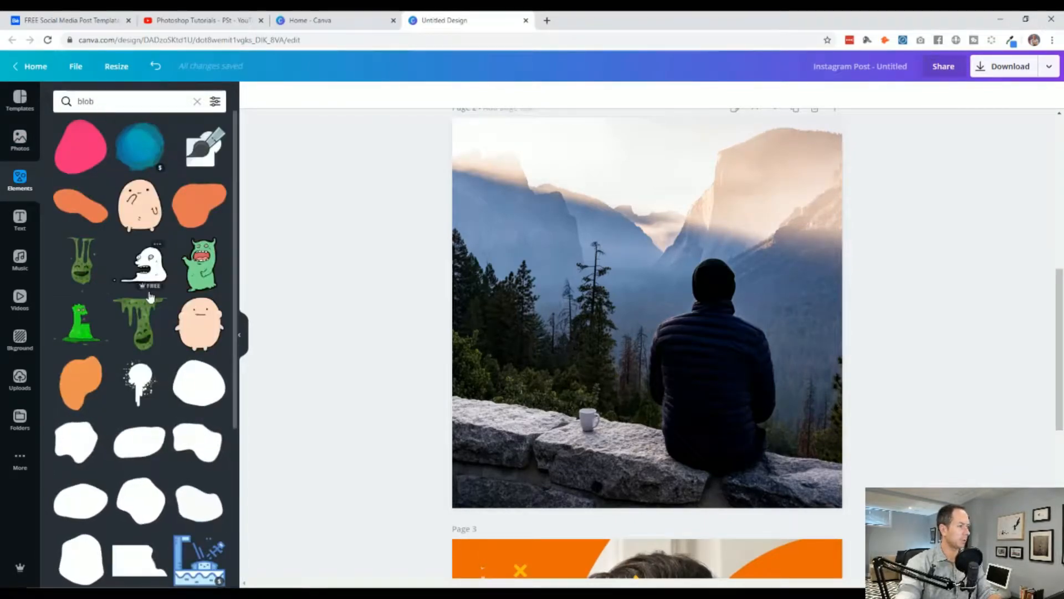
# Step: Try the elongated white blob on page 2, delete it and browse the other blob results
pyautogui.click(145, 441)
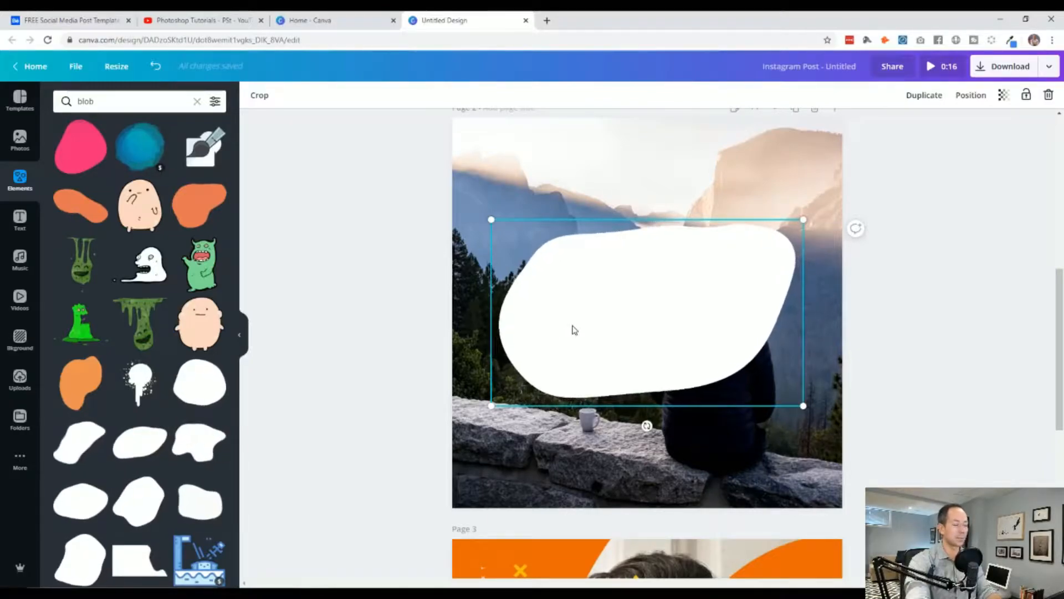
pyautogui.press('Delete')
pyautogui.scroll(-8, 145, 385)
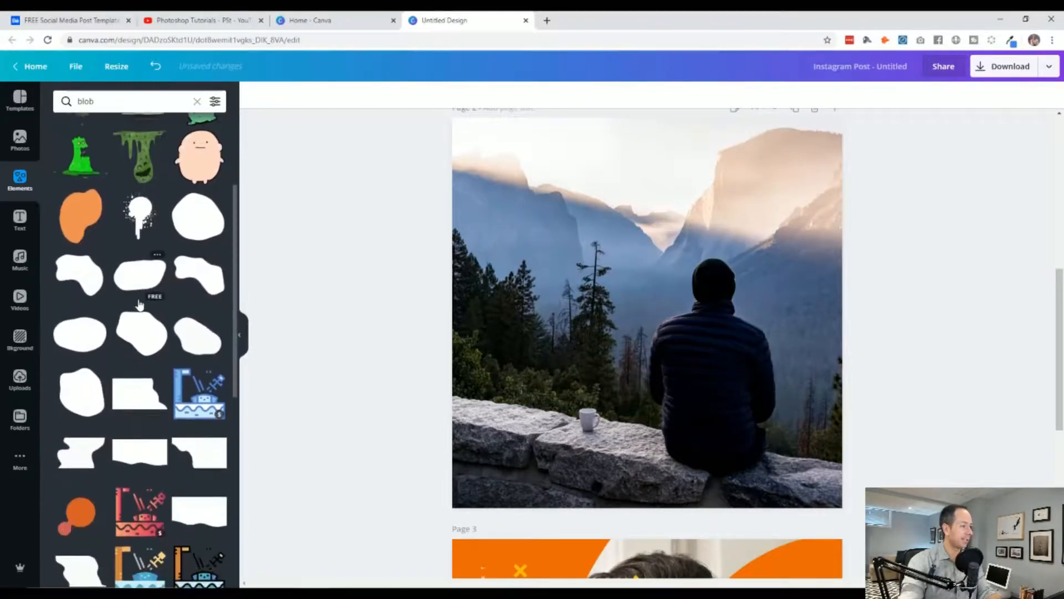
pyautogui.scroll(-10, 145, 385)
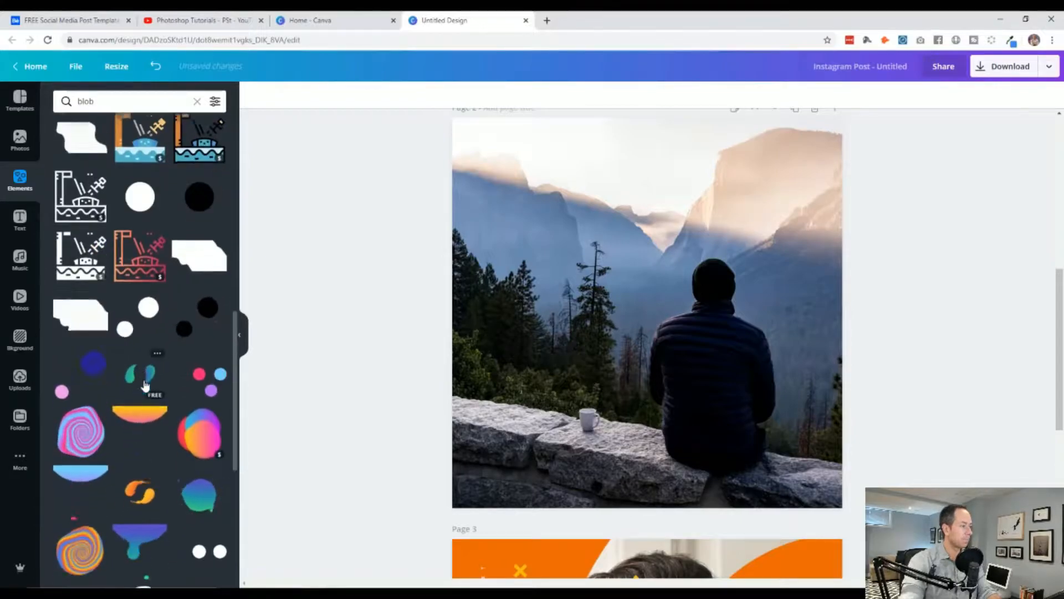
pyautogui.scroll(15, 145, 385)
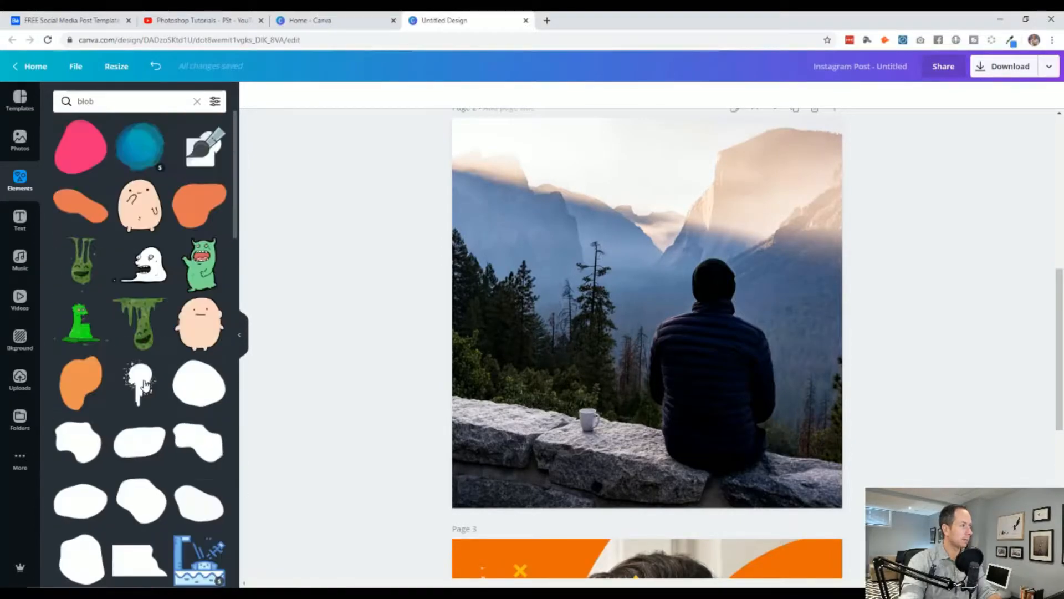
# Step: Search the elements for "shape" and look through the results for an organic blob form
pyautogui.click(102, 101)
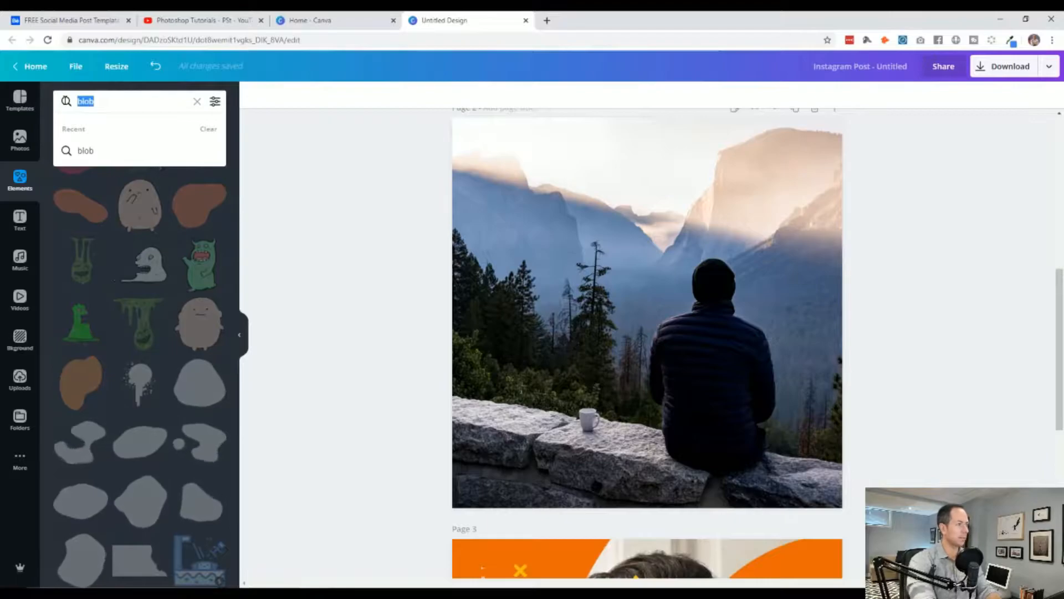
pyautogui.write('shape')
pyautogui.press('Return')
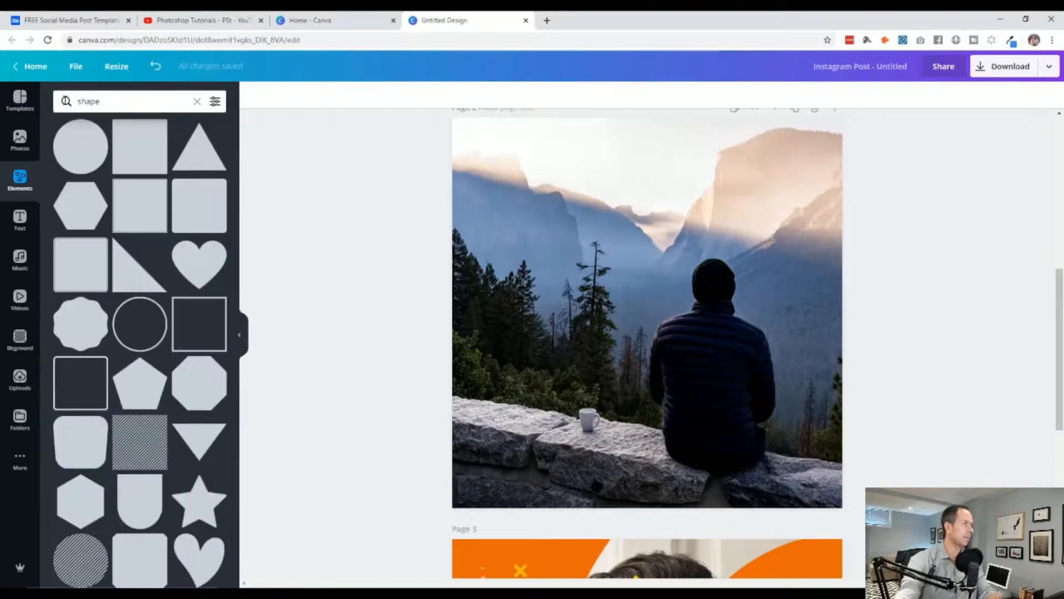
pyautogui.scroll(-9, 121, 252)
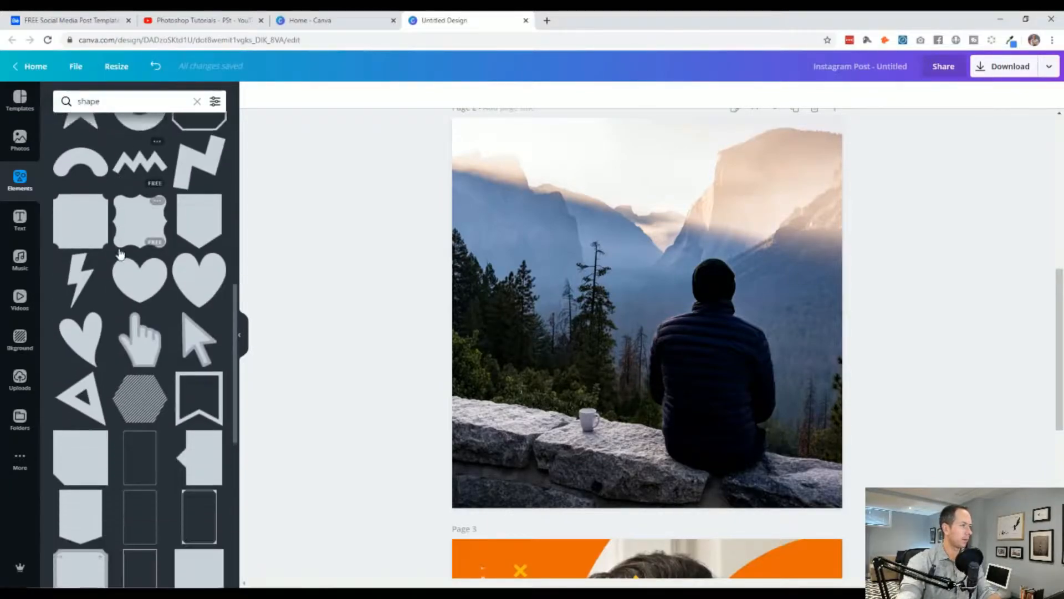
pyautogui.scroll(-10, 121, 252)
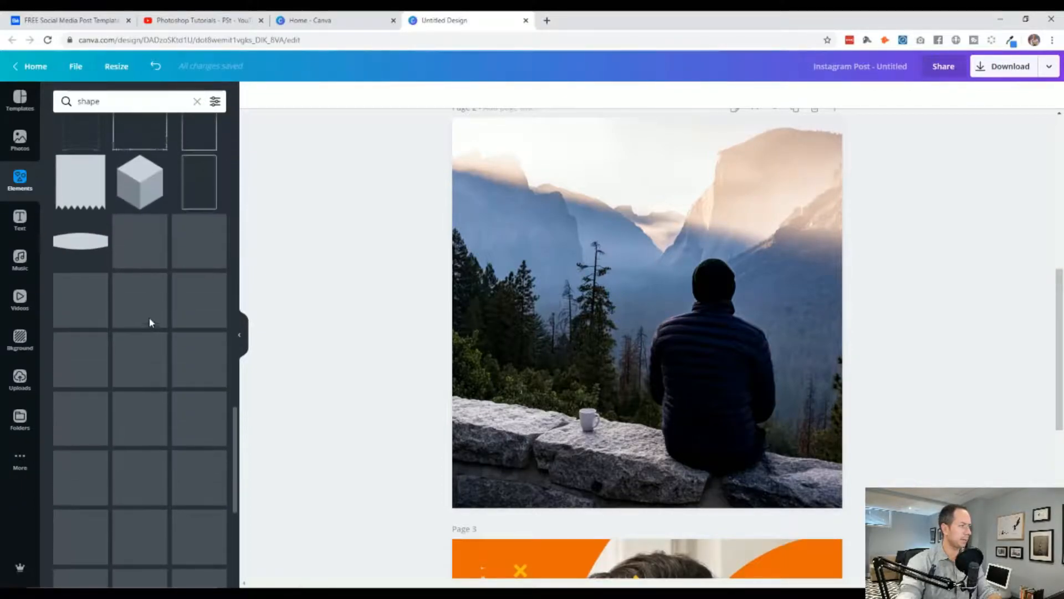
pyautogui.scroll(-7, 150, 324)
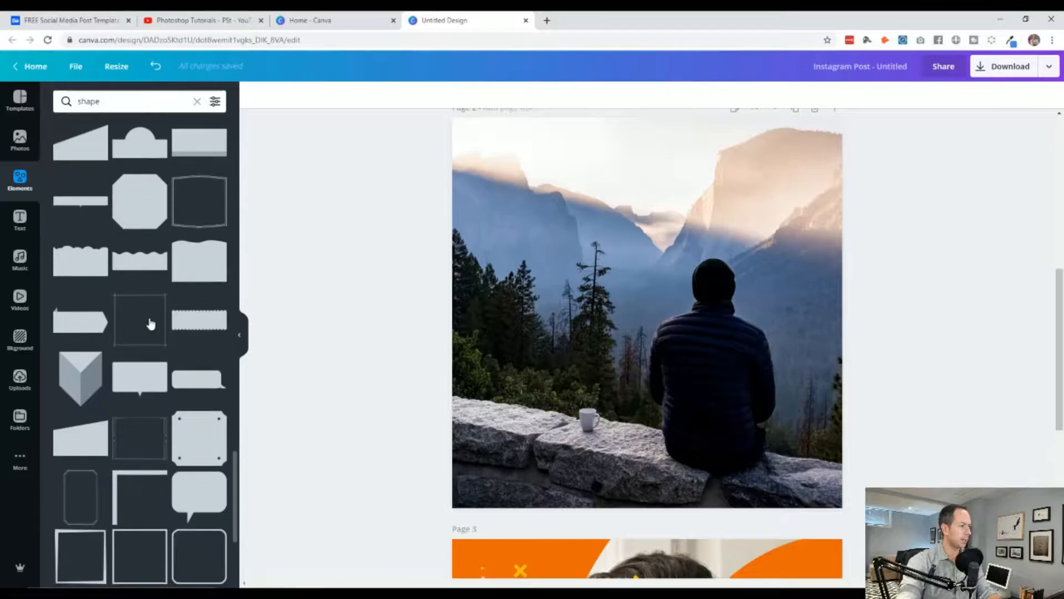
pyautogui.scroll(5, 154, 333)
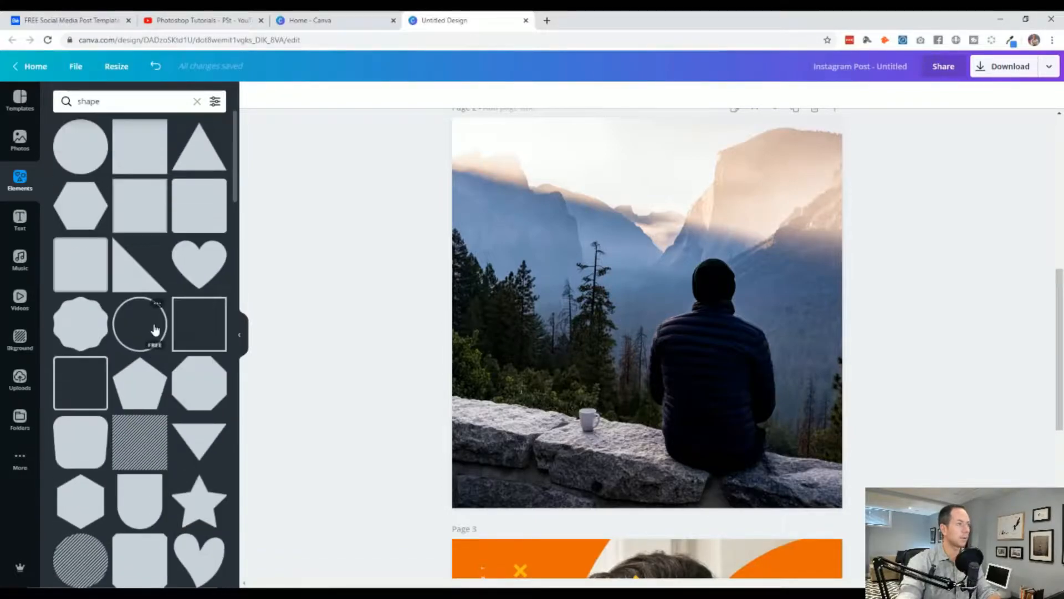
# Step: Search the elements for "gradient" and review the shapes used in page 1's template
pyautogui.click(89, 101)
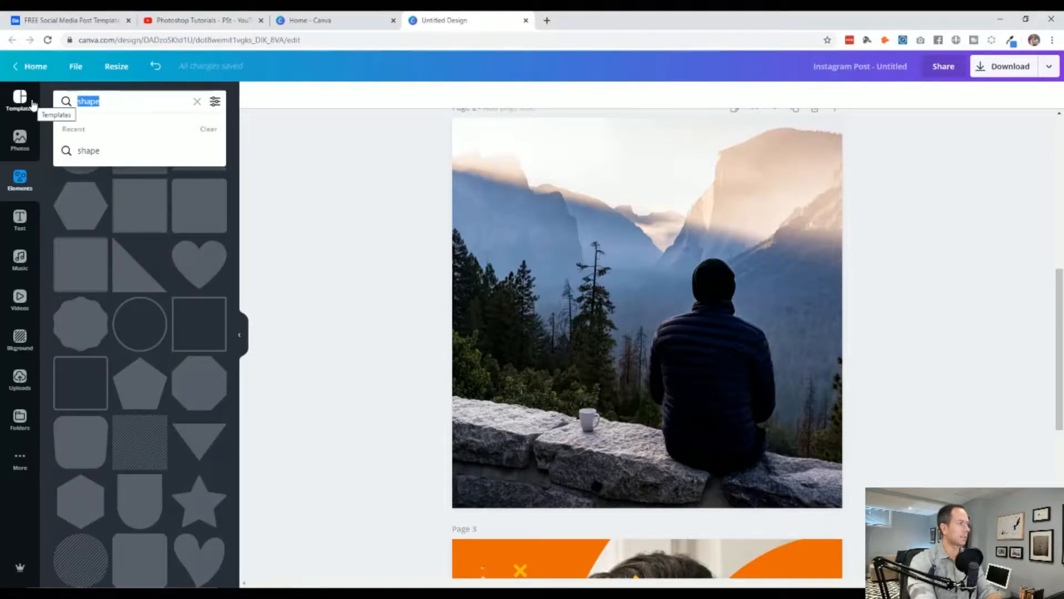
pyautogui.write('gradient')
pyautogui.press('Return')
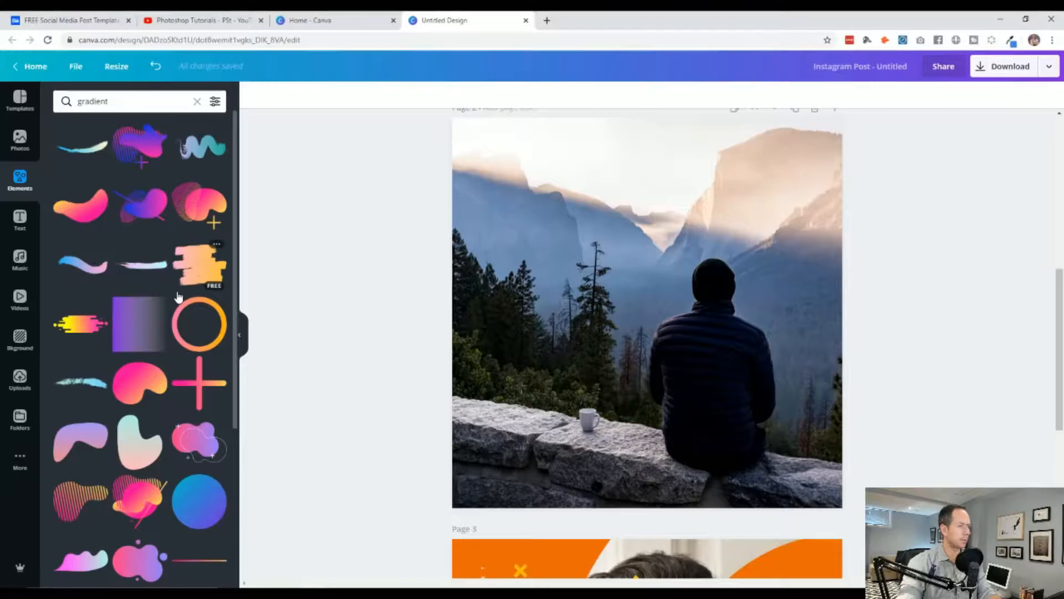
pyautogui.scroll(8, 352, 305)
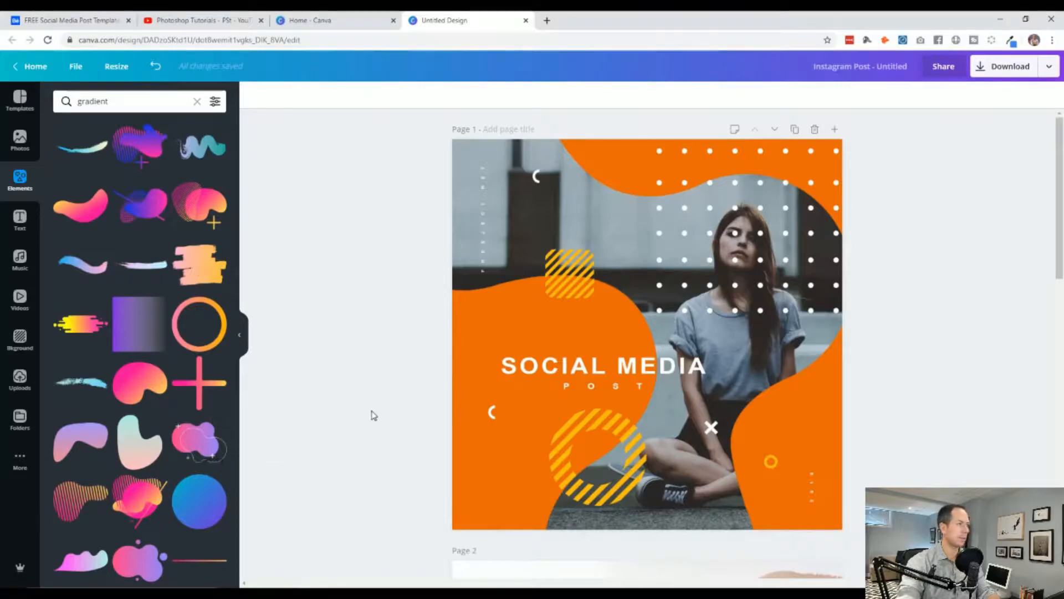
pyautogui.scroll(-4, 366, 415)
pyautogui.scroll(-3, 366, 415)
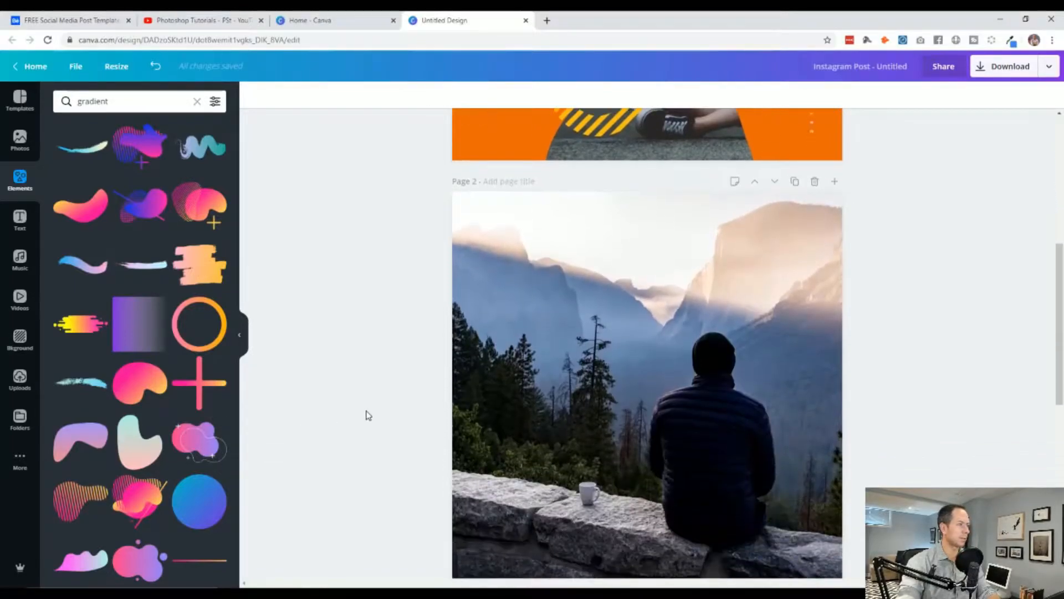
# Step: Try the pink-and-purple gradient blob with the white outline on page 2, check its object options and delete it
pyautogui.click(197, 443)
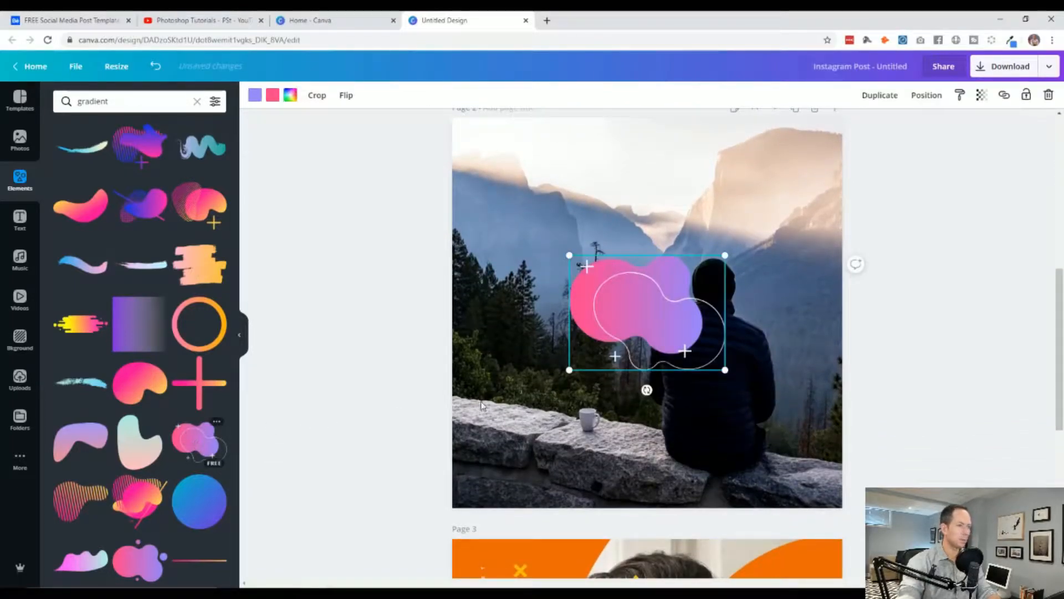
pyautogui.moveTo(632, 311); pyautogui.dragTo(600, 307)
pyautogui.rightClick(600, 308)
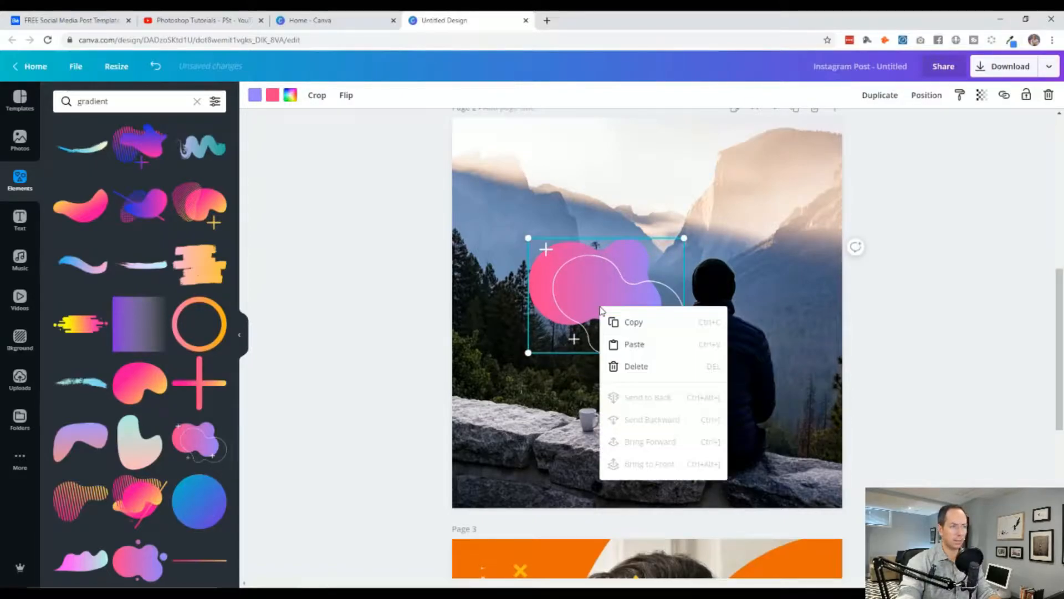
pyautogui.click(350, 352)
pyautogui.click(604, 295)
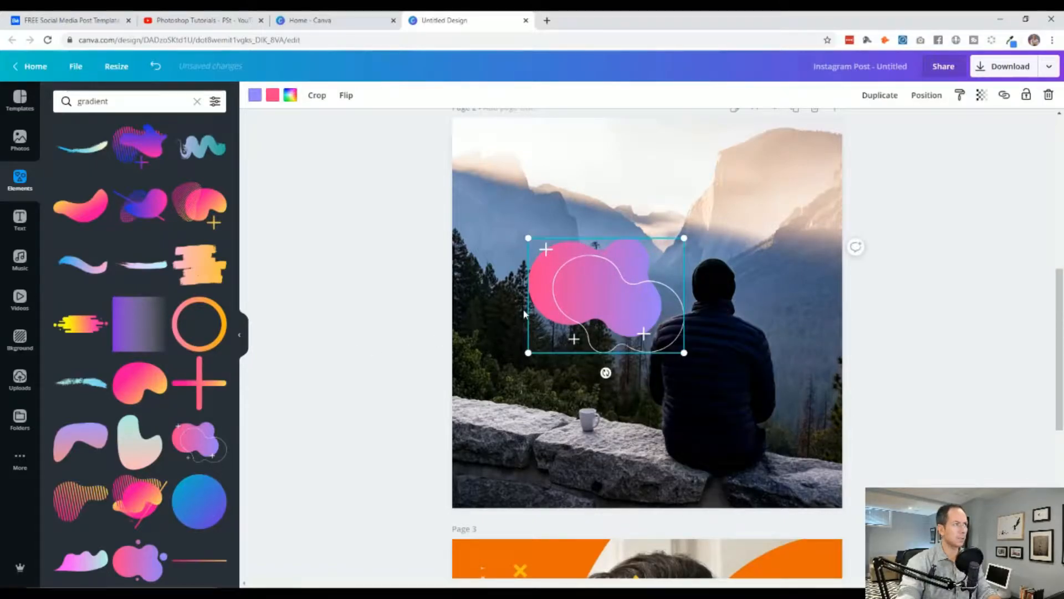
pyautogui.rightClick(571, 288)
pyautogui.click(550, 297)
pyautogui.rightClick(550, 297)
pyautogui.click(583, 356)
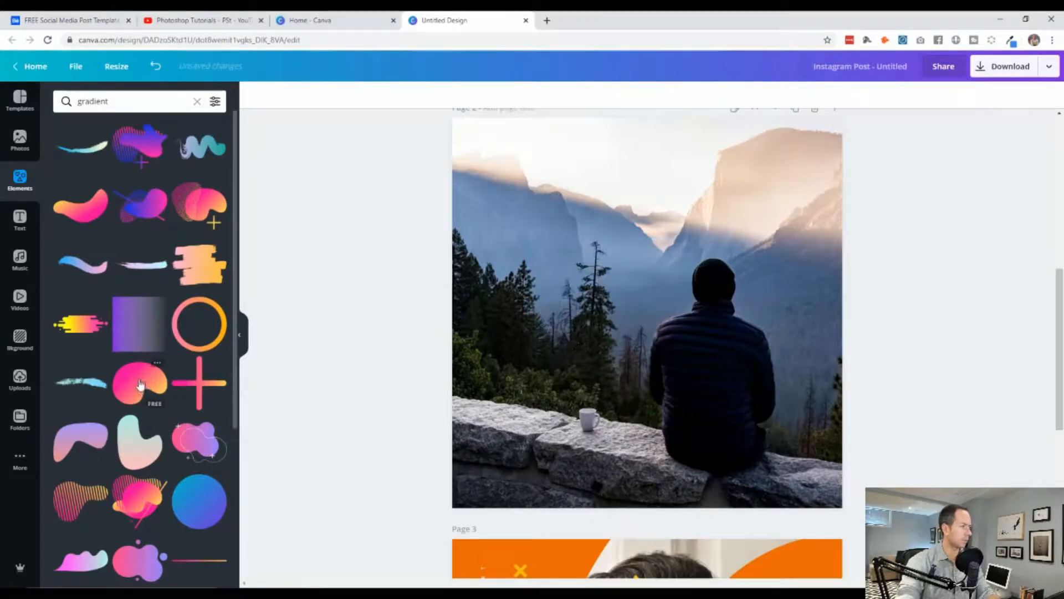
# Step: Try the pink-to-yellow gradient blob on page 2 against page 1's template and delete it
pyautogui.click(140, 386)
pyautogui.scroll(-3, 128, 385)
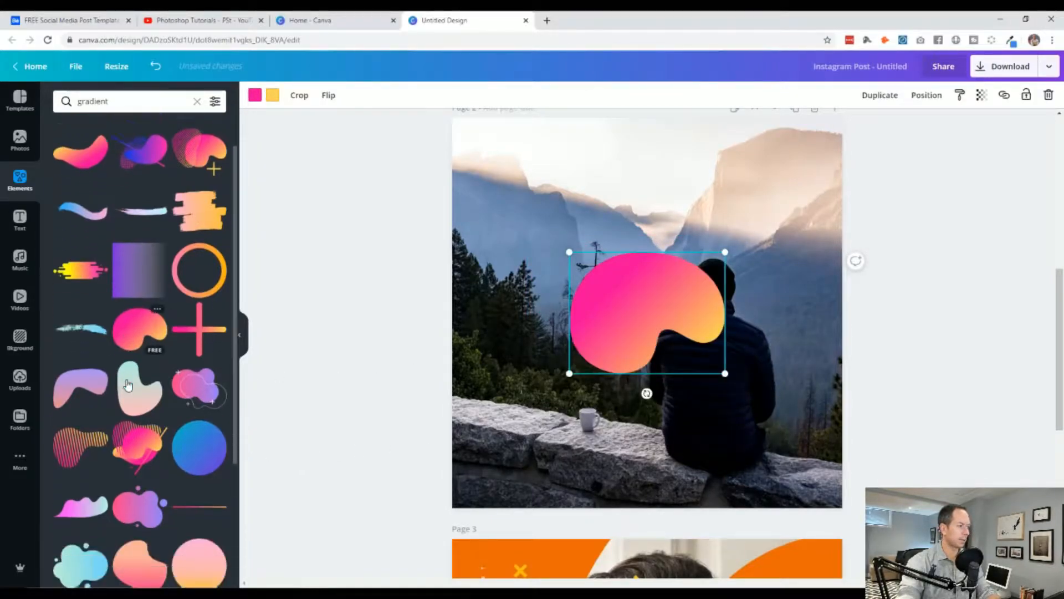
pyautogui.scroll(-5, 127, 385)
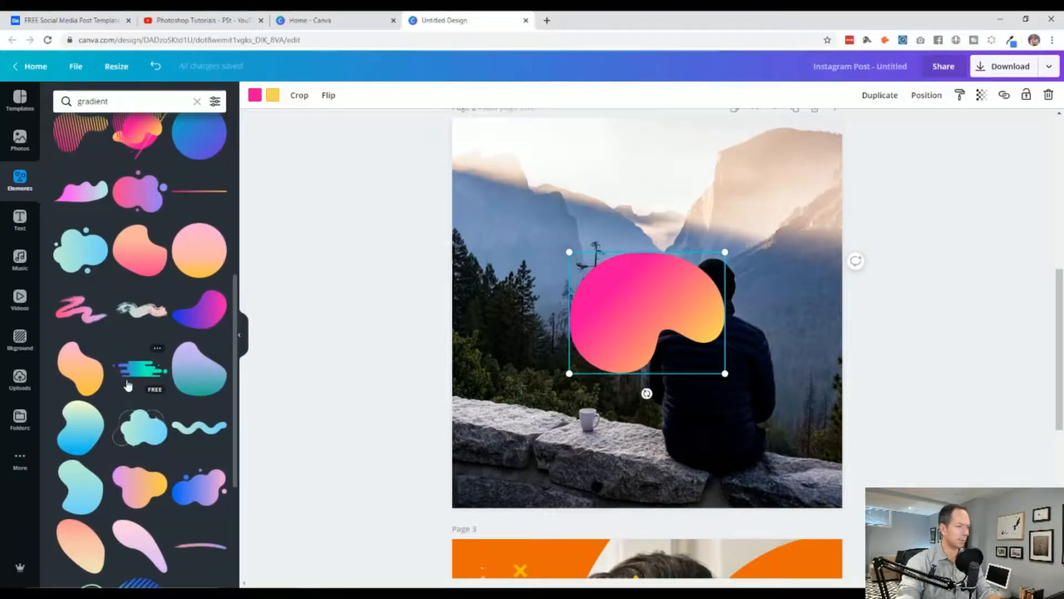
pyautogui.scroll(5, 388, 401)
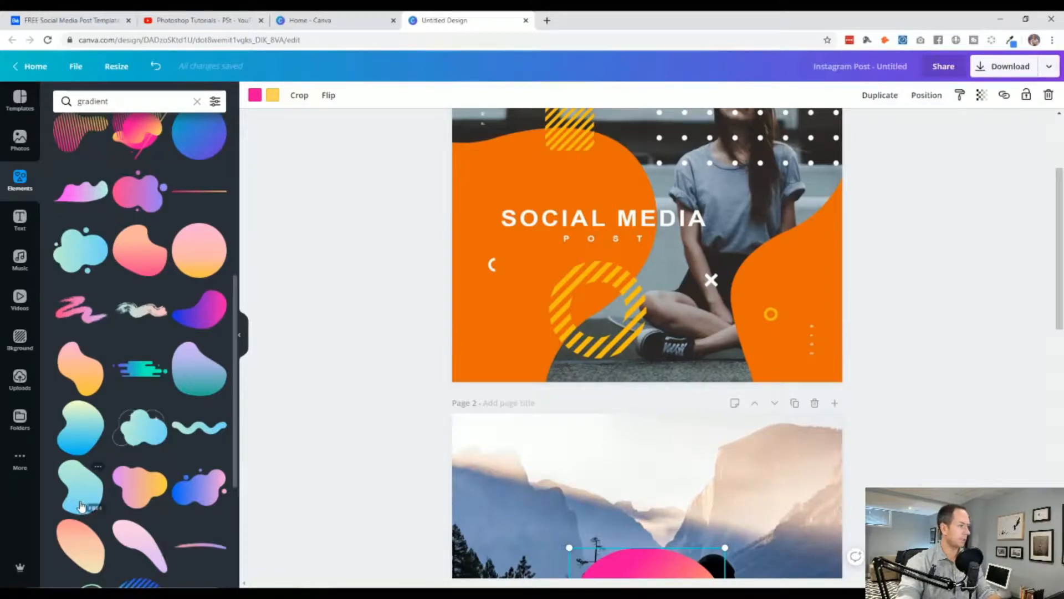
pyautogui.scroll(-4, 388, 402)
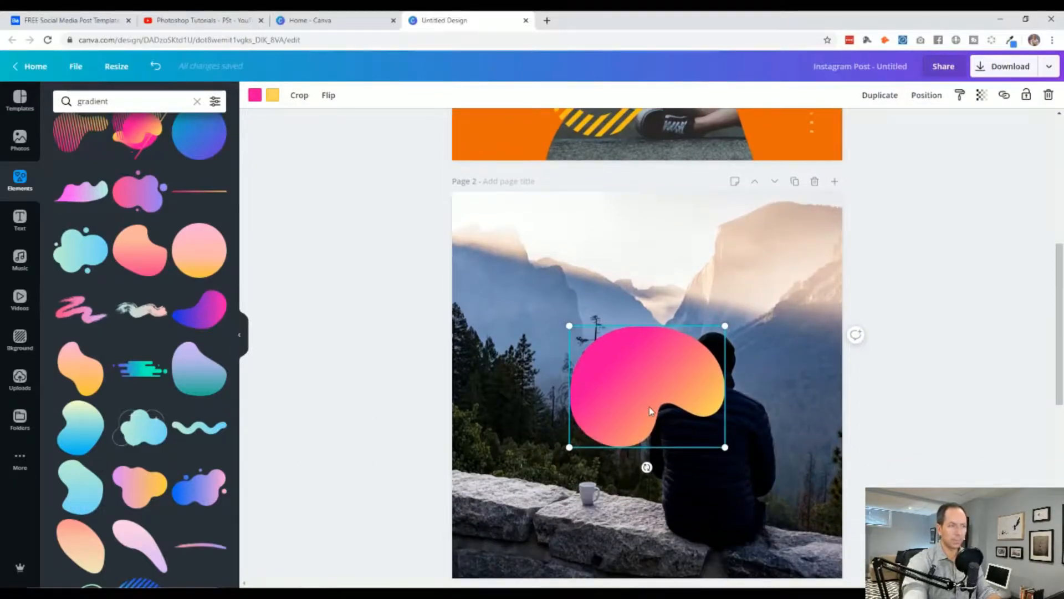
pyautogui.press('Delete')
# Step: Add the green-to-blue gradient blob to page 2 and rotate it with its green end pointing down, beside the seated person
pyautogui.click(80, 488)
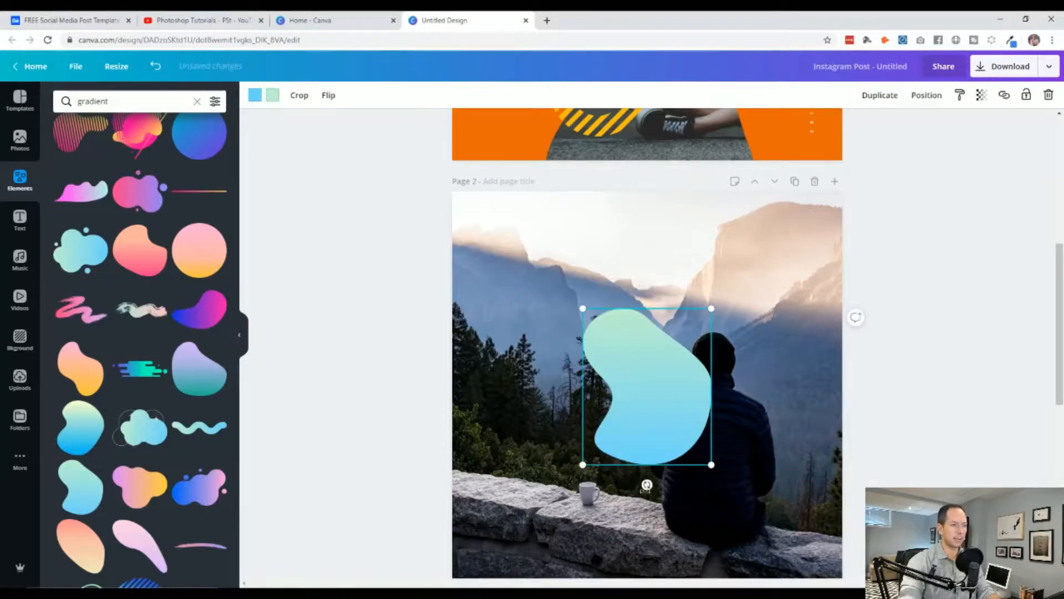
pyautogui.moveTo(647, 484); pyautogui.dragTo(776, 331)
pyautogui.moveTo(668, 369); pyautogui.dragTo(594, 368)
pyautogui.click(435, 321)
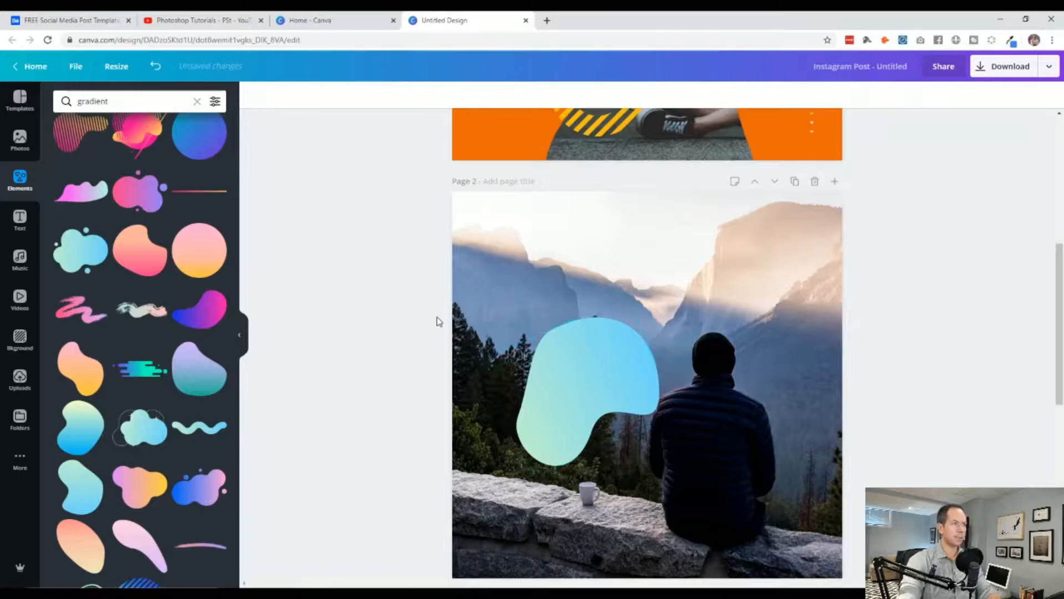
pyautogui.scroll(-2, 437, 317)
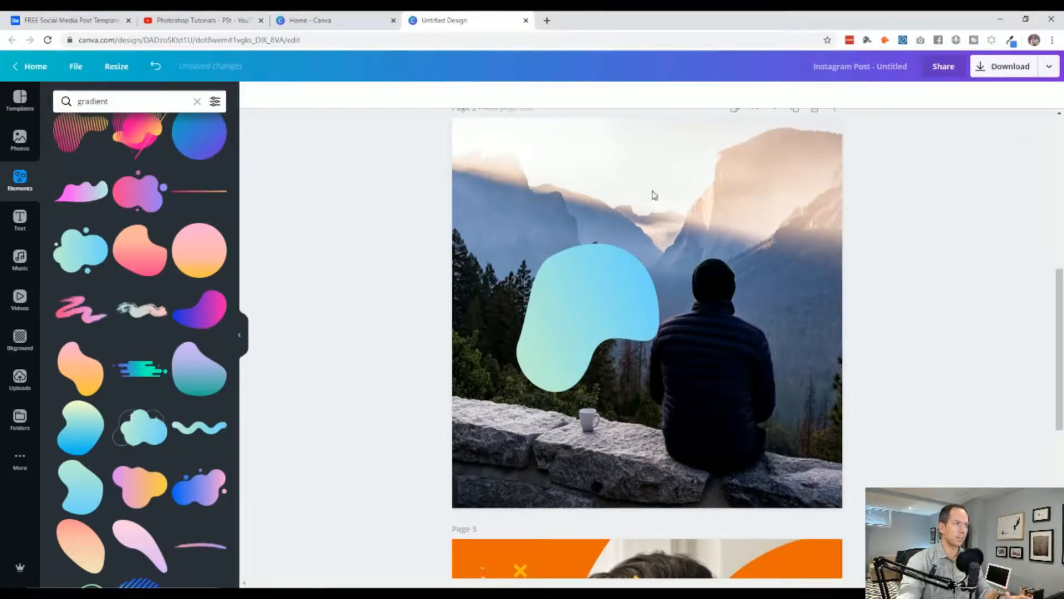
# Step: Enlarge and rotate the green-to-blue blob so it fills page 2's lower-left corner and runs off the page edges
pyautogui.moveTo(544, 364); pyautogui.dragTo(549, 357)
pyautogui.moveTo(599, 303); pyautogui.dragTo(468, 476)
pyautogui.moveTo(503, 386); pyautogui.dragTo(581, 236)
pyautogui.moveTo(546, 400); pyautogui.dragTo(530, 427)
pyautogui.scroll(5, 464, 421)
pyautogui.scroll(-5, 464, 421)
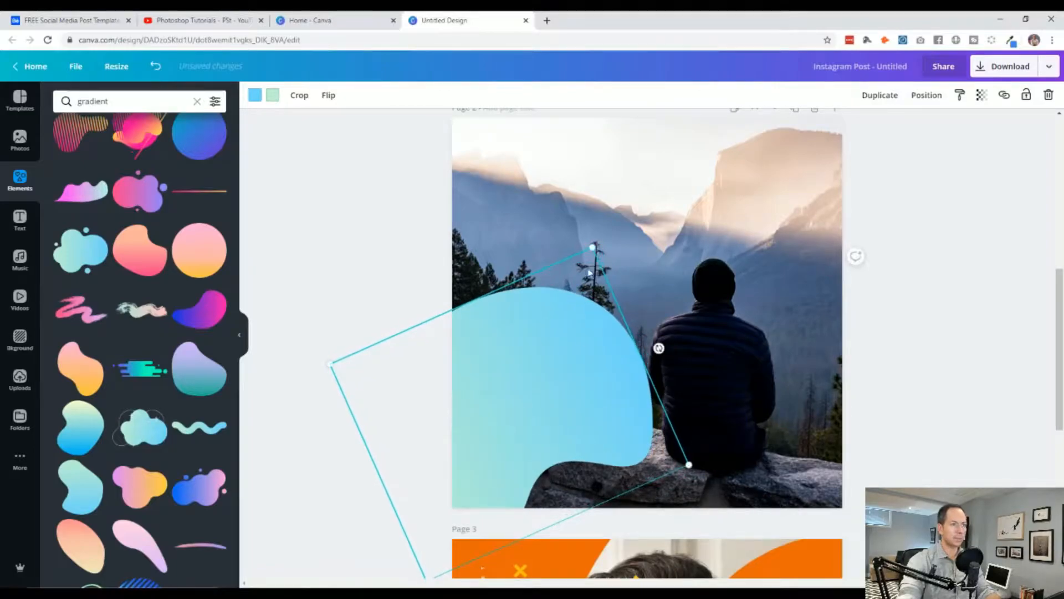
pyautogui.moveTo(591, 248); pyautogui.dragTo(577, 281)
pyautogui.moveTo(541, 397); pyautogui.dragTo(554, 387)
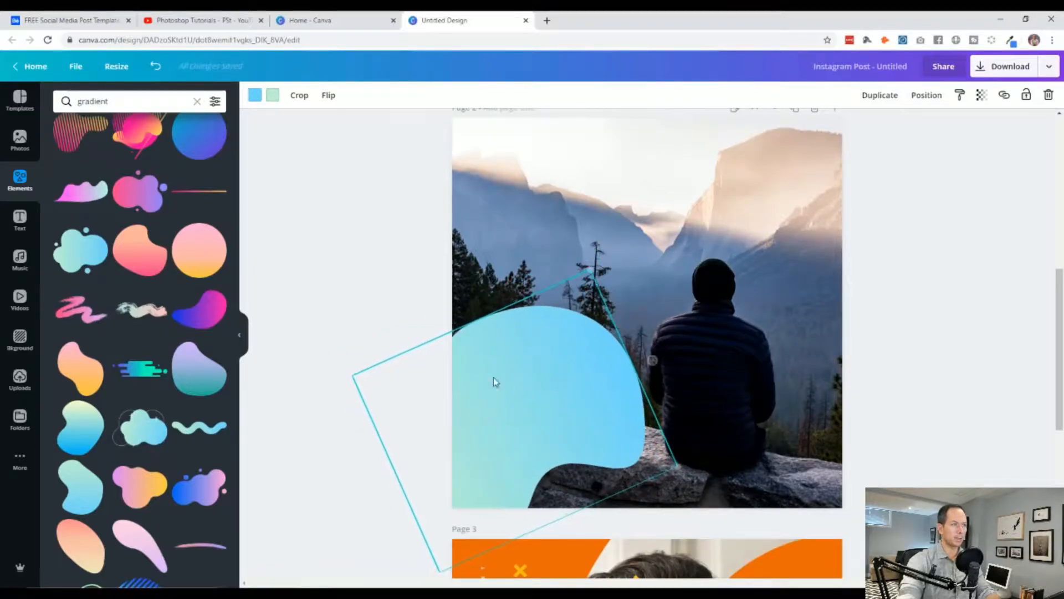
# Step: Compare the green-to-blue blob with the orange shape on page 1 and delete it from page 2
pyautogui.scroll(4, 398, 353)
pyautogui.scroll(4, 401, 355)
pyautogui.scroll(-6, 401, 355)
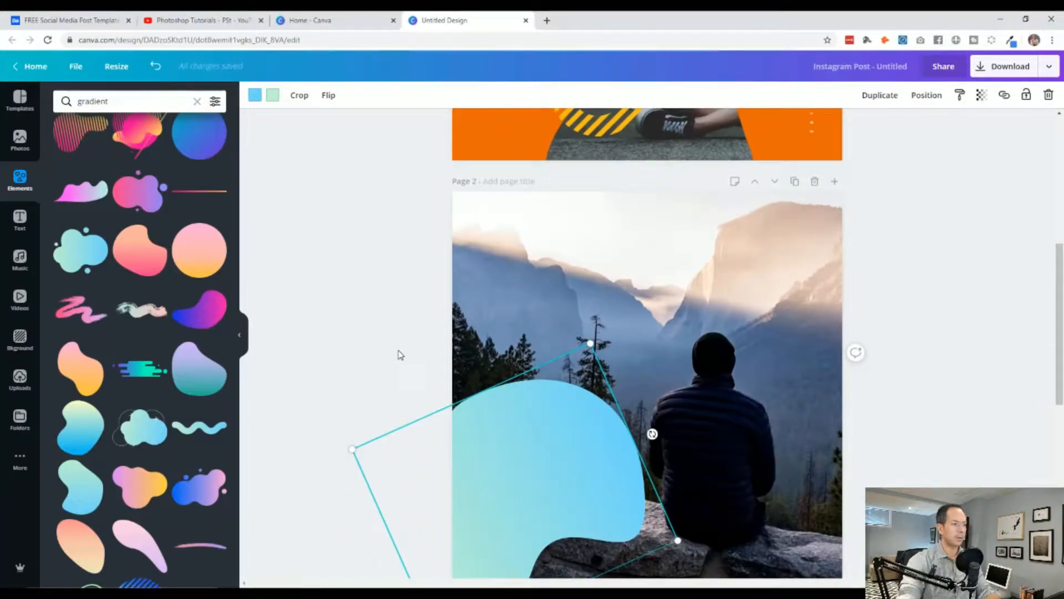
pyautogui.scroll(2, 444, 340)
pyautogui.scroll(-6, 444, 340)
pyautogui.scroll(5, 445, 340)
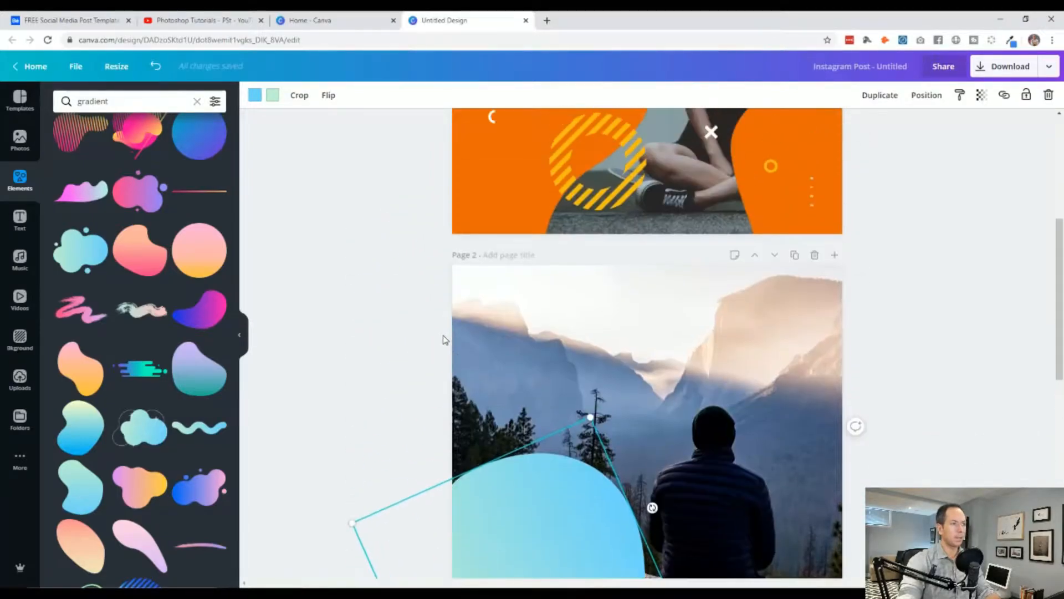
pyautogui.scroll(3, 444, 340)
pyautogui.scroll(-7, 444, 340)
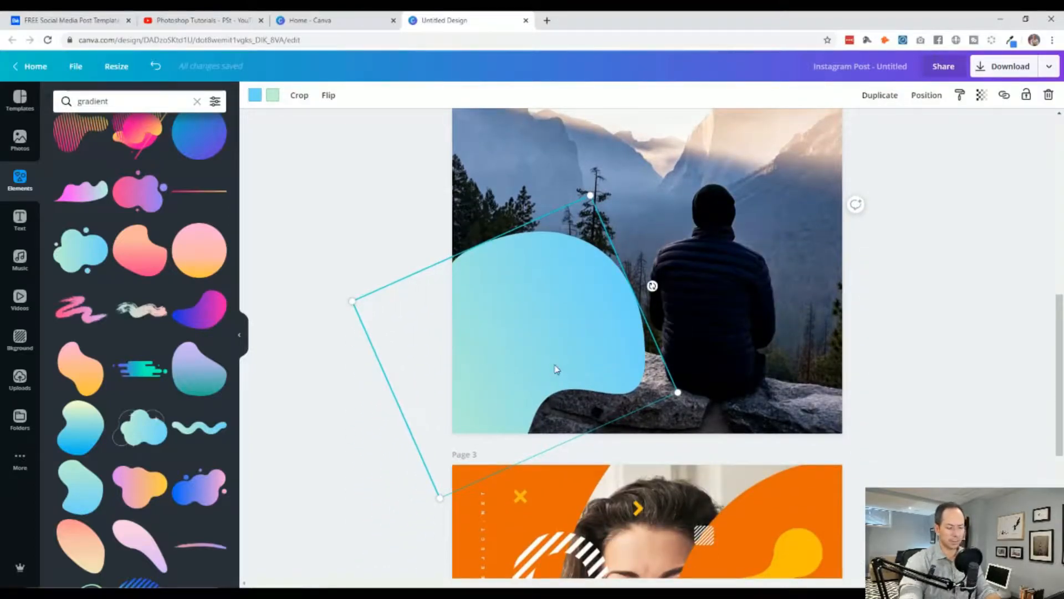
pyautogui.press('Delete')
# Step: Add the purple-to-teal gradient blob to page 2 and rotate it clockwise so its teal side faces left
pyautogui.click(208, 398)
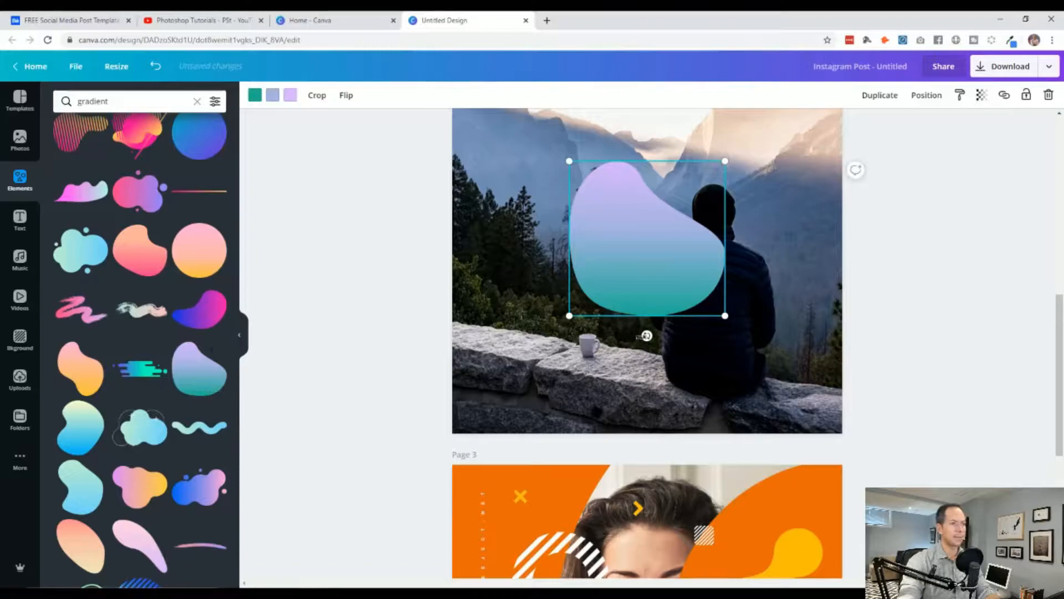
pyautogui.moveTo(646, 335); pyautogui.dragTo(500, 341)
pyautogui.scroll(7, 554, 369)
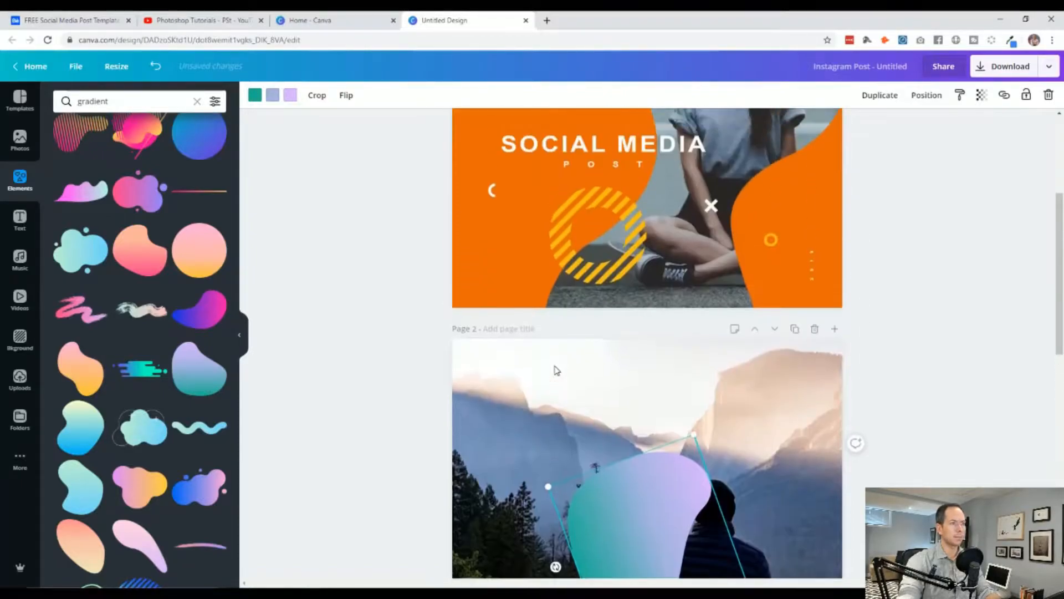
pyautogui.scroll(-7, 555, 369)
# Step: Enlarge the purple-to-teal blob to cover page 2's lower-left corner, matching the orange shape on page 1
pyautogui.moveTo(632, 259); pyautogui.dragTo(476, 424)
pyautogui.moveTo(538, 304); pyautogui.dragTo(557, 355)
pyautogui.scroll(8, 556, 355)
pyautogui.scroll(-5, 558, 357)
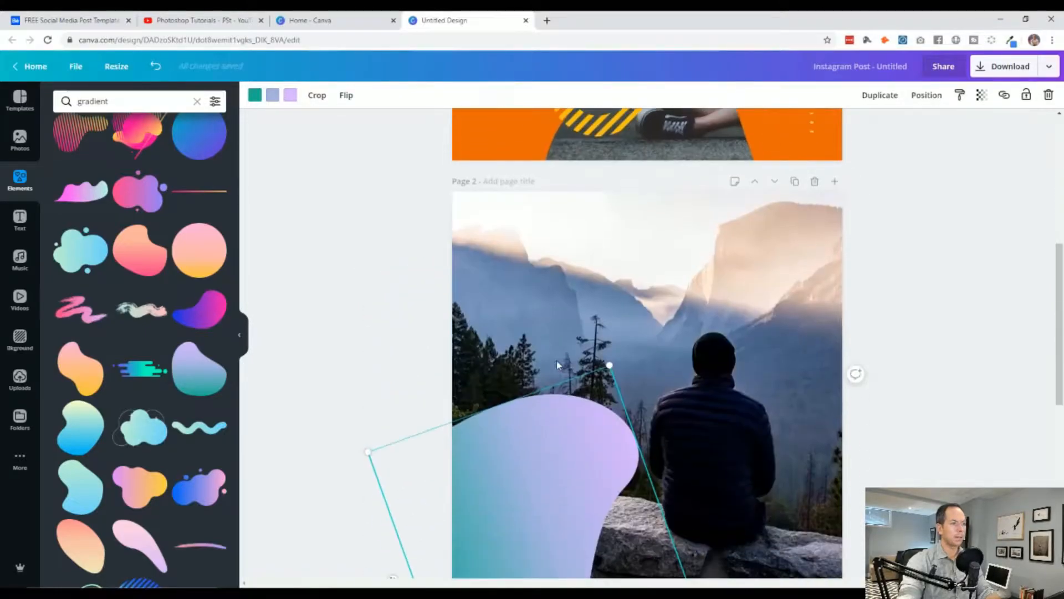
pyautogui.scroll(-2, 548, 434)
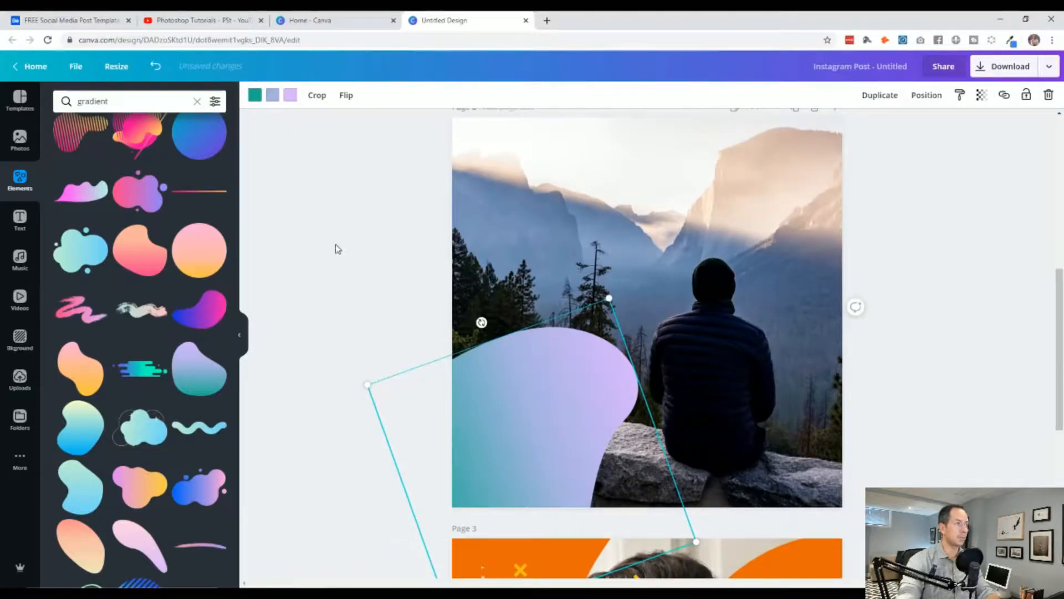
pyautogui.scroll(10, 397, 316)
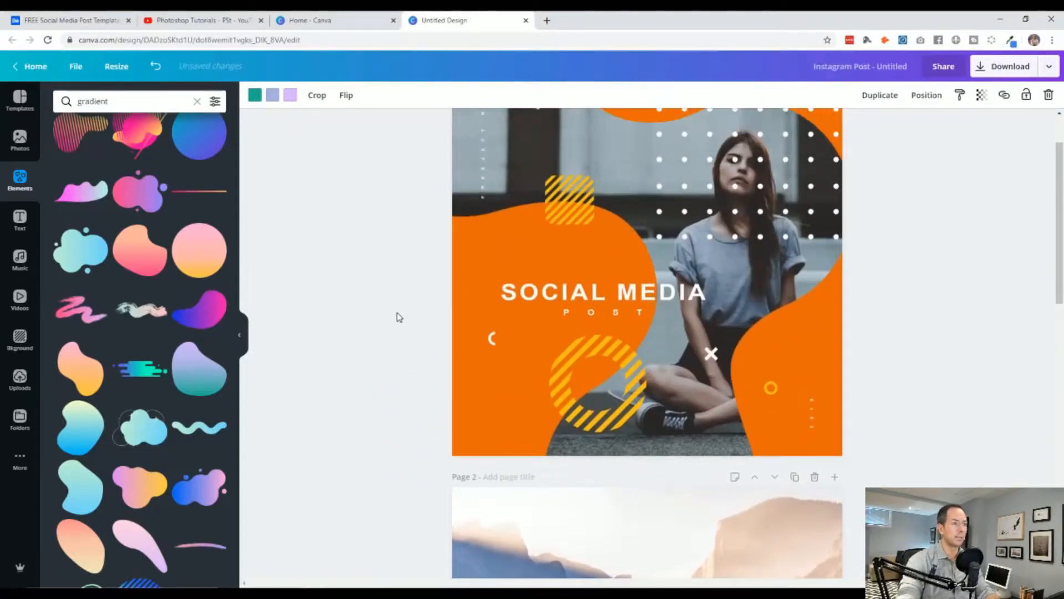
# Step: Sample the orange of page 1's shape with the Eye Dropper extension and copy its hex code
pyautogui.click(397, 314)
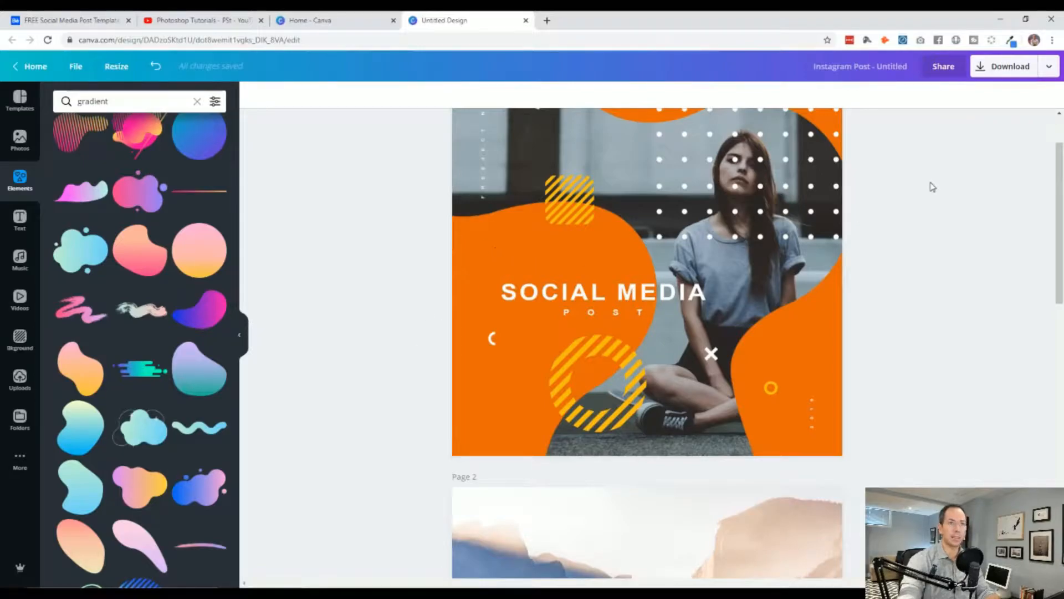
pyautogui.click(1011, 41)
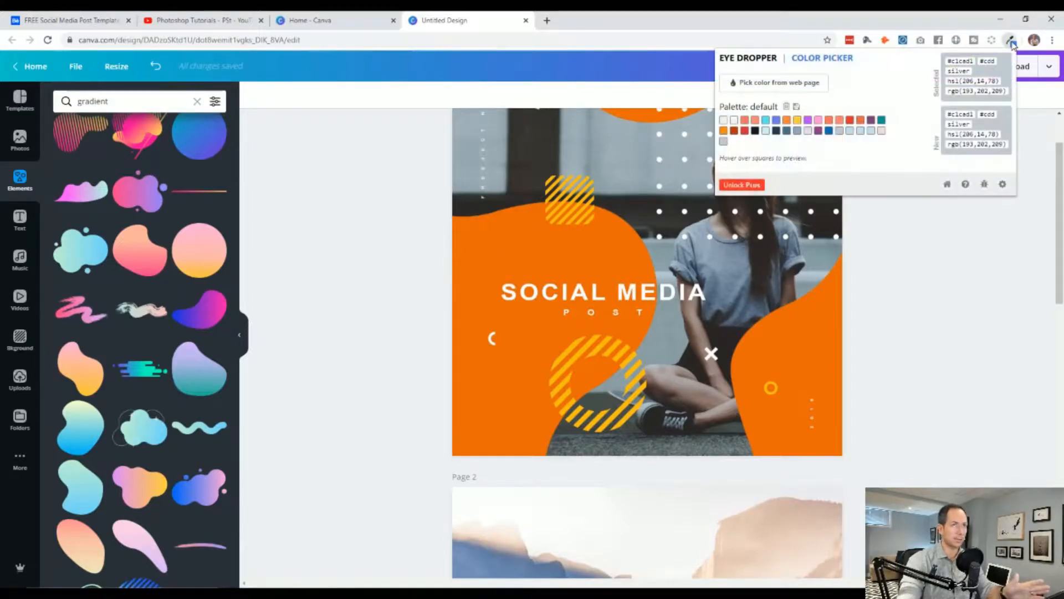
pyautogui.click(816, 87)
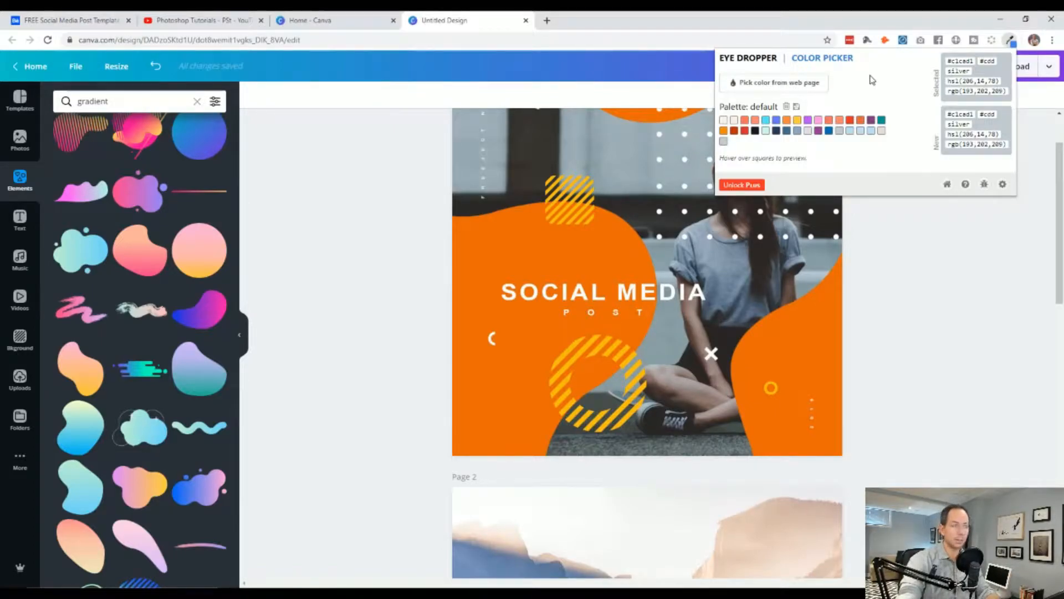
pyautogui.click(788, 83)
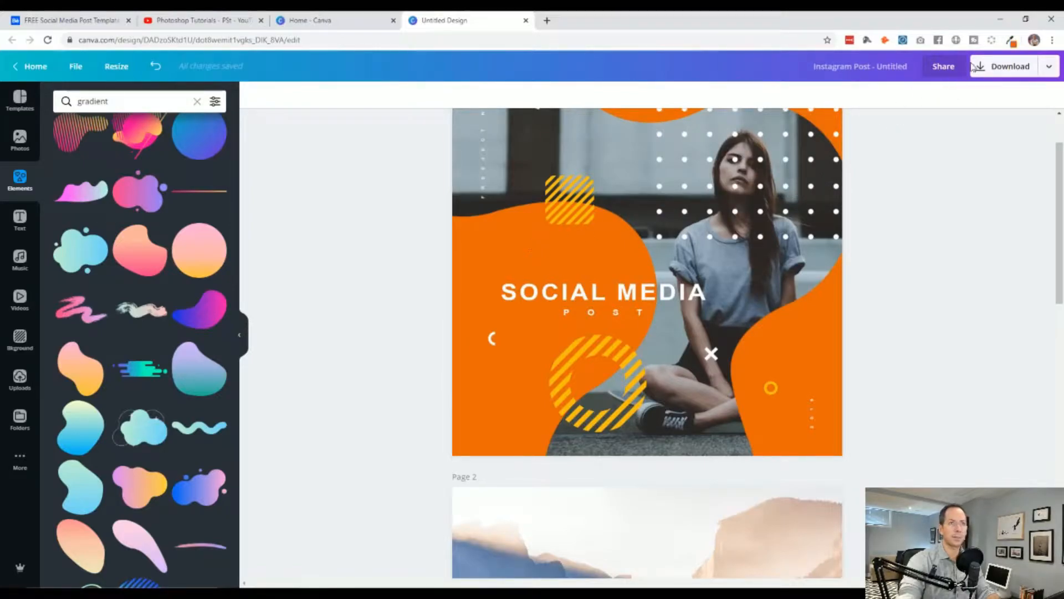
pyautogui.click(1012, 41)
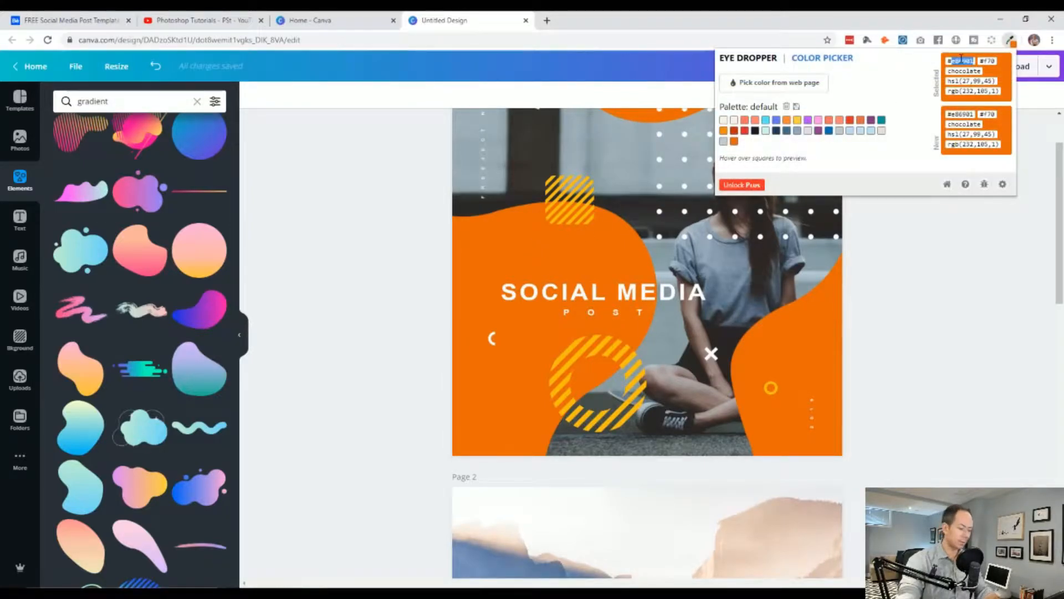
pyautogui.click(355, 272)
# Step: Replace the teal color of page 2's gradient blob with the sampled orange, e86901
pyautogui.scroll(-7, 352, 271)
pyautogui.click(531, 382)
pyautogui.click(256, 96)
pyautogui.click(127, 102)
pyautogui.write('e86901')
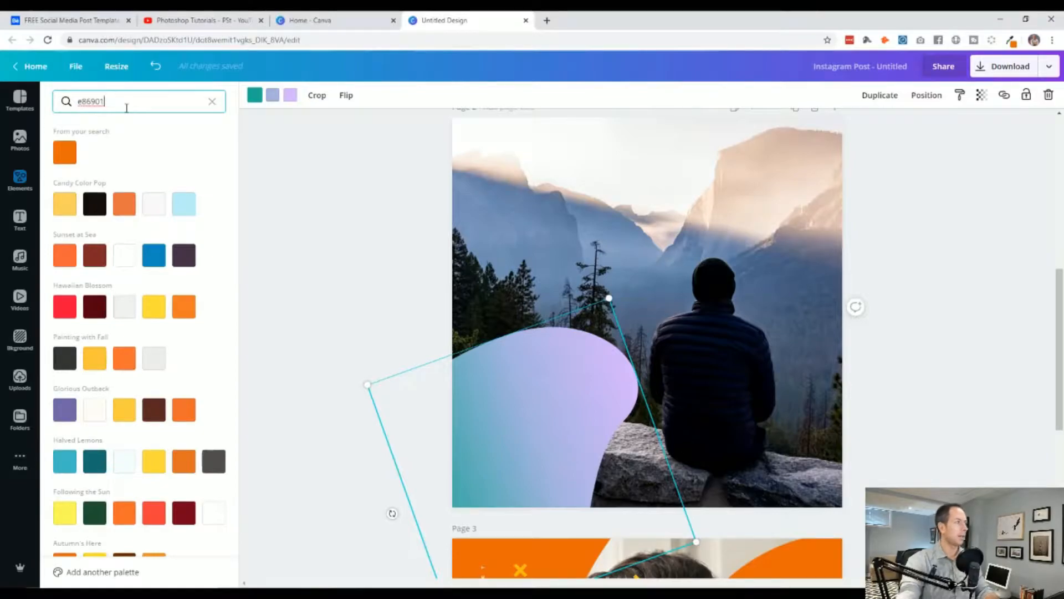
pyautogui.click(63, 156)
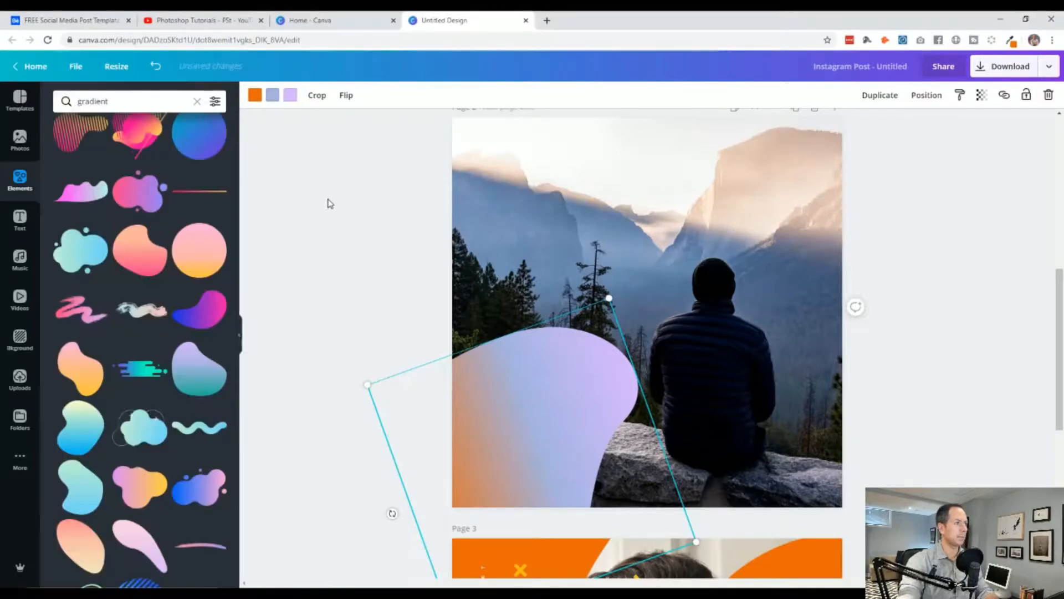
# Step: Change the blob's blue and lilac gradient colors to the same orange so that all three colors match
pyautogui.click(273, 95)
pyautogui.click(124, 206)
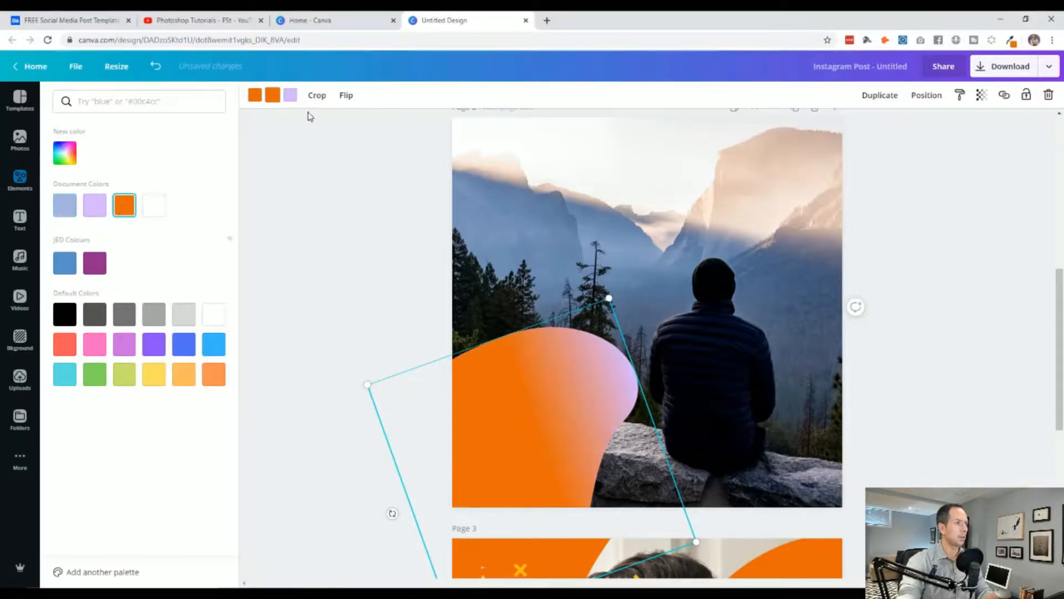
pyautogui.click(131, 212)
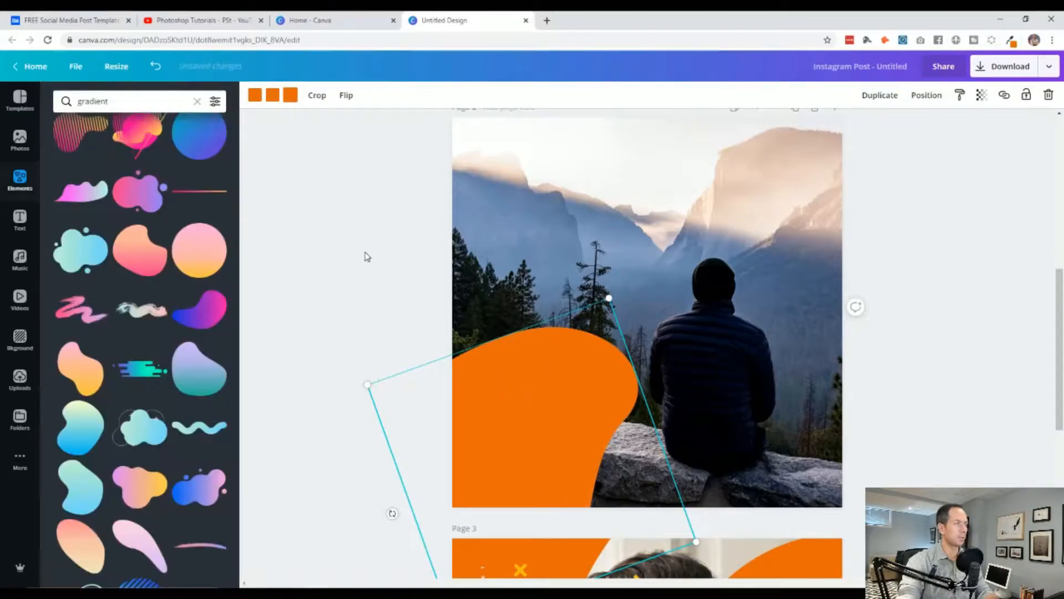
pyautogui.click(358, 339)
# Step: Examine the placement of the orange shapes on pages 1 and 3 and compare them with page 2
pyautogui.scroll(15, 408, 338)
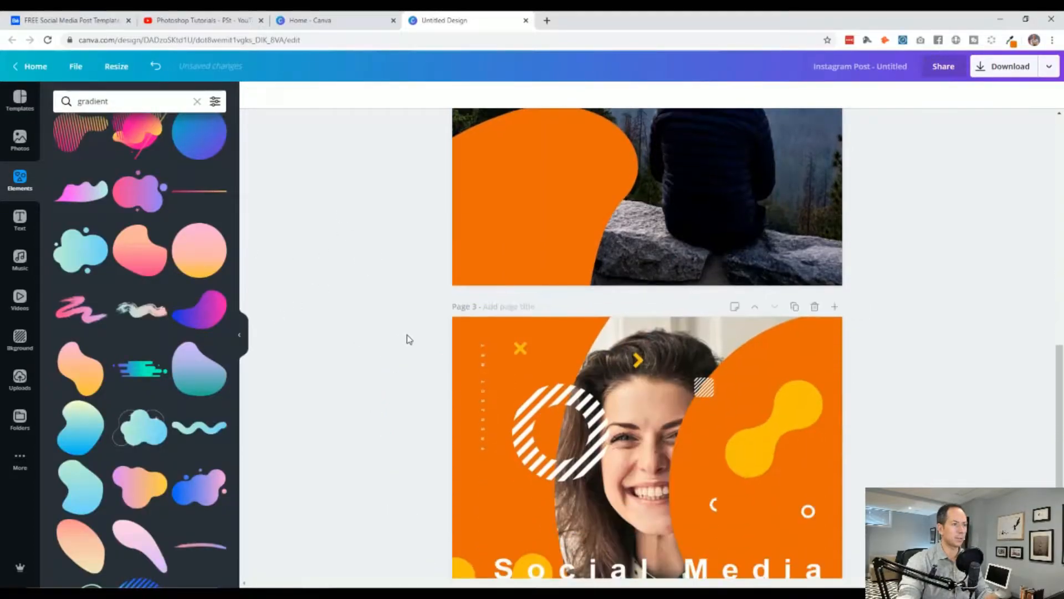
pyautogui.scroll(-6, 409, 339)
pyautogui.scroll(5, 410, 337)
pyautogui.scroll(2, 865, 227)
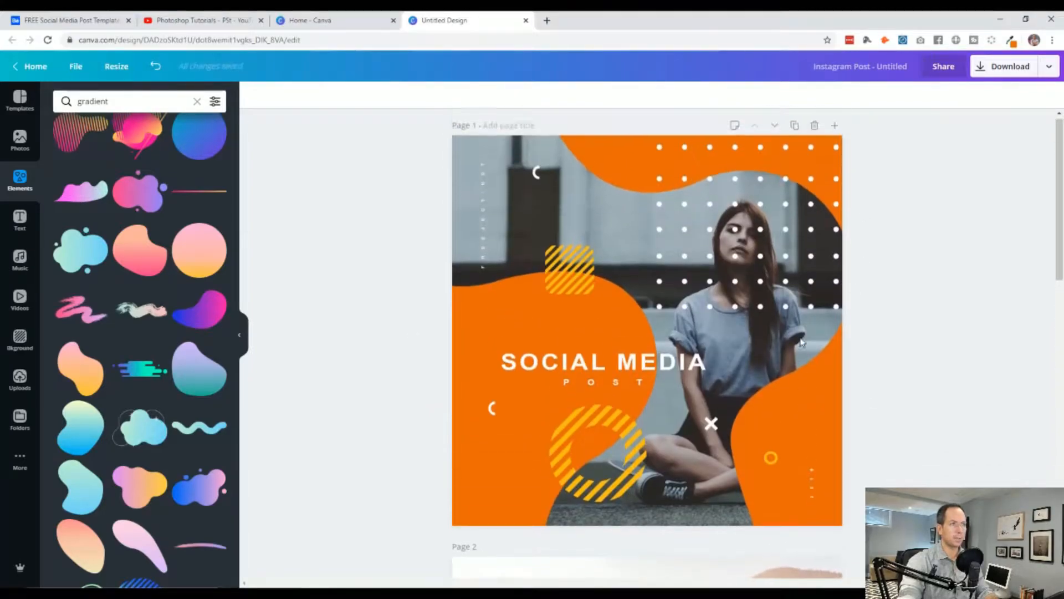
pyautogui.scroll(-3, 829, 352)
pyautogui.scroll(3, 830, 356)
pyautogui.scroll(1, 830, 356)
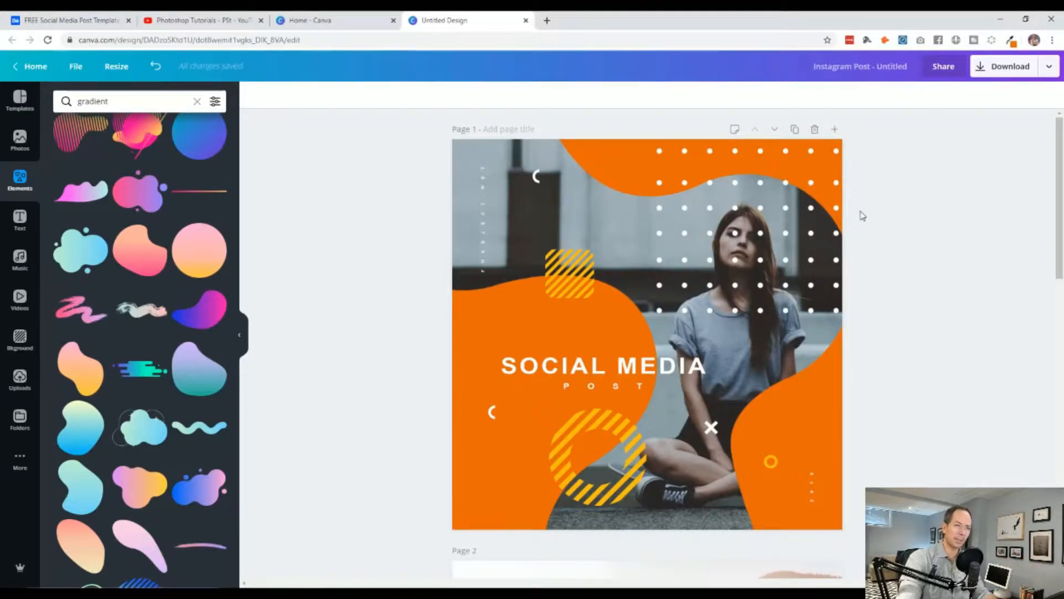
pyautogui.scroll(-1, 777, 268)
pyautogui.scroll(-3, 776, 268)
pyautogui.scroll(3, 833, 278)
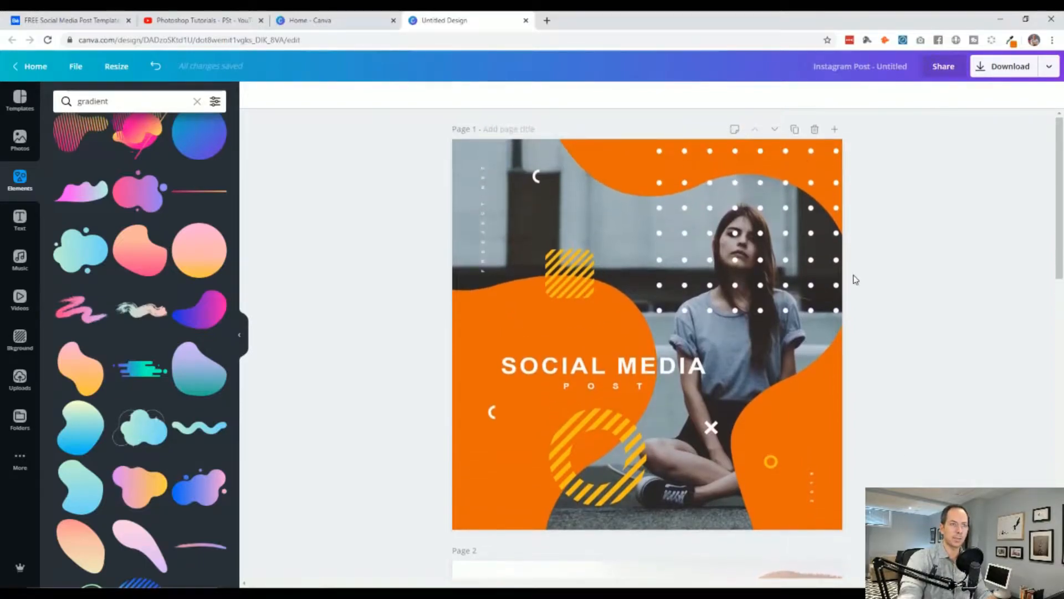
pyautogui.scroll(-10, 690, 260)
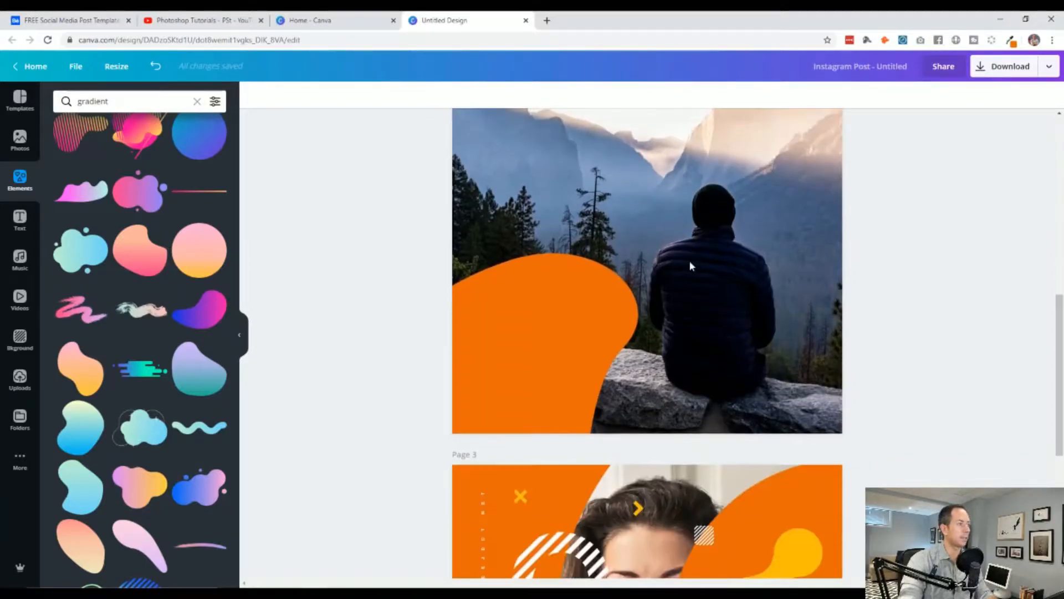
pyautogui.scroll(7, 518, 284)
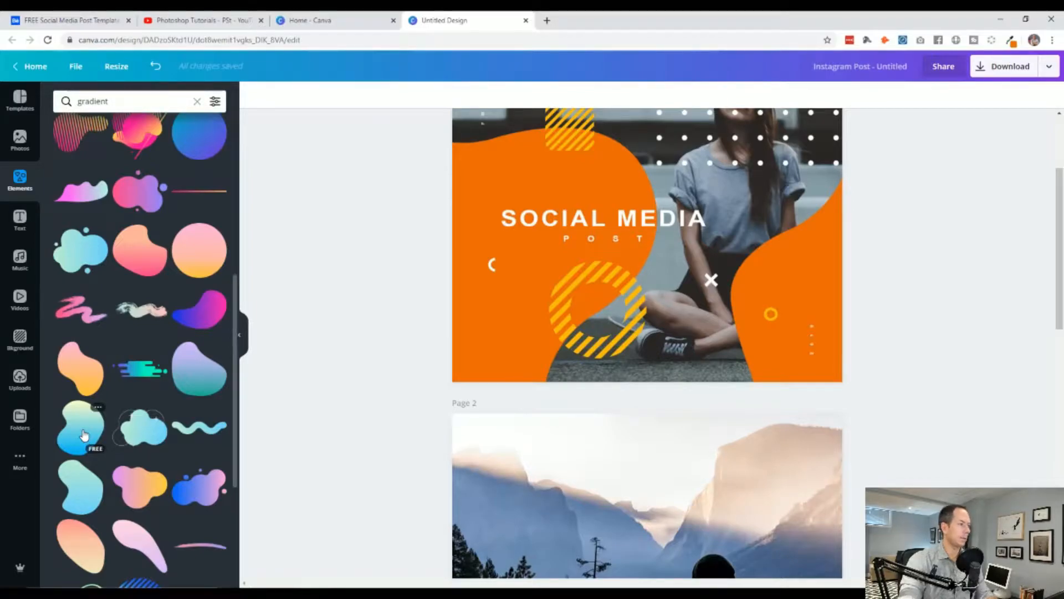
# Step: Duplicate the orange blob on page 2 and place the copy over the upper middle of the photo
pyautogui.scroll(-5, 391, 434)
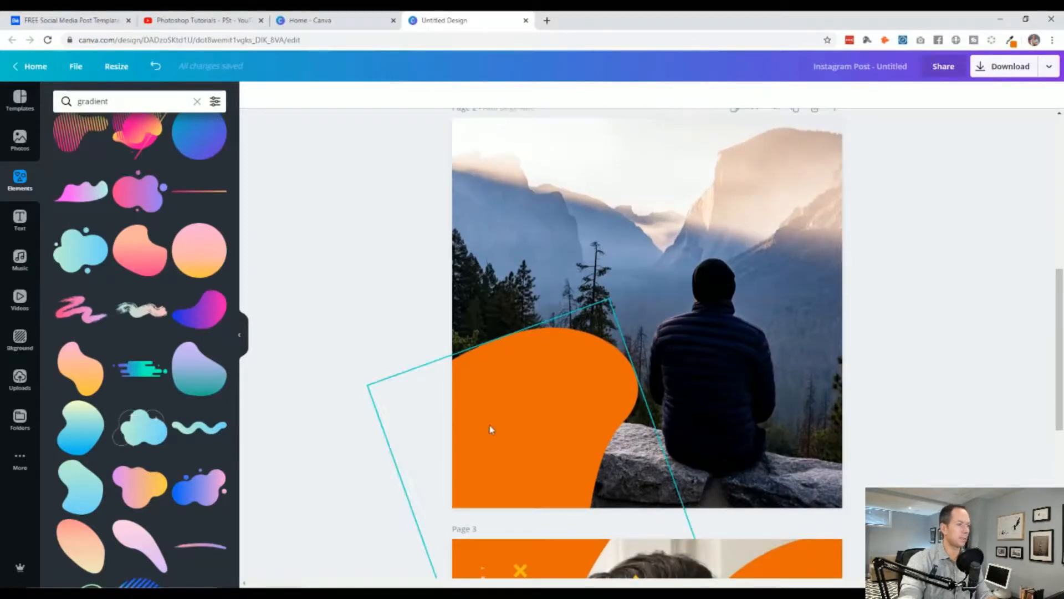
pyautogui.click(520, 445)
pyautogui.moveTo(520, 444); pyautogui.dragTo(660, 264)
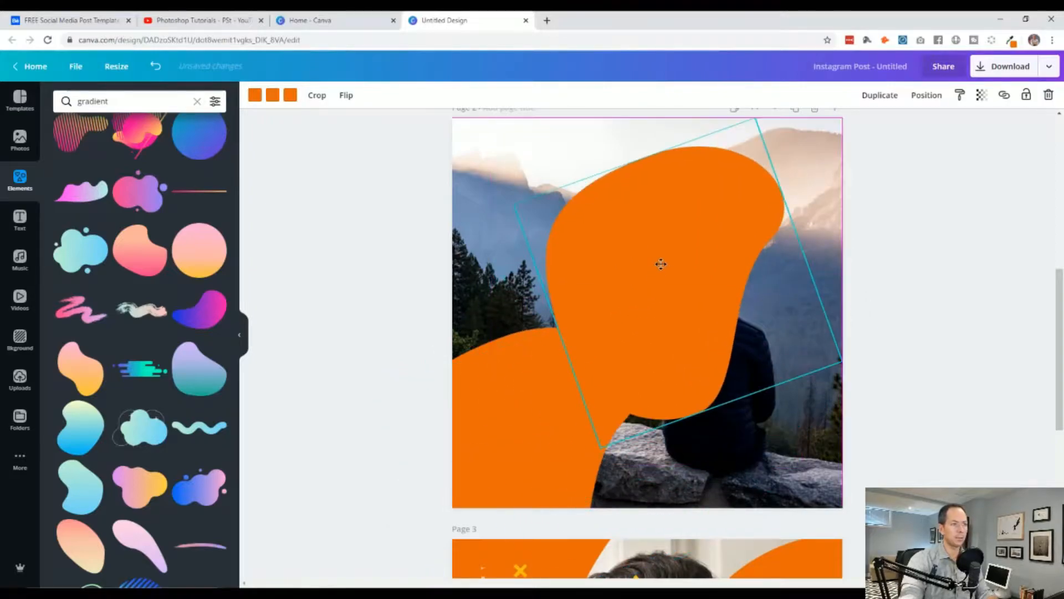
pyautogui.scroll(5, 664, 289)
pyautogui.scroll(-5, 668, 322)
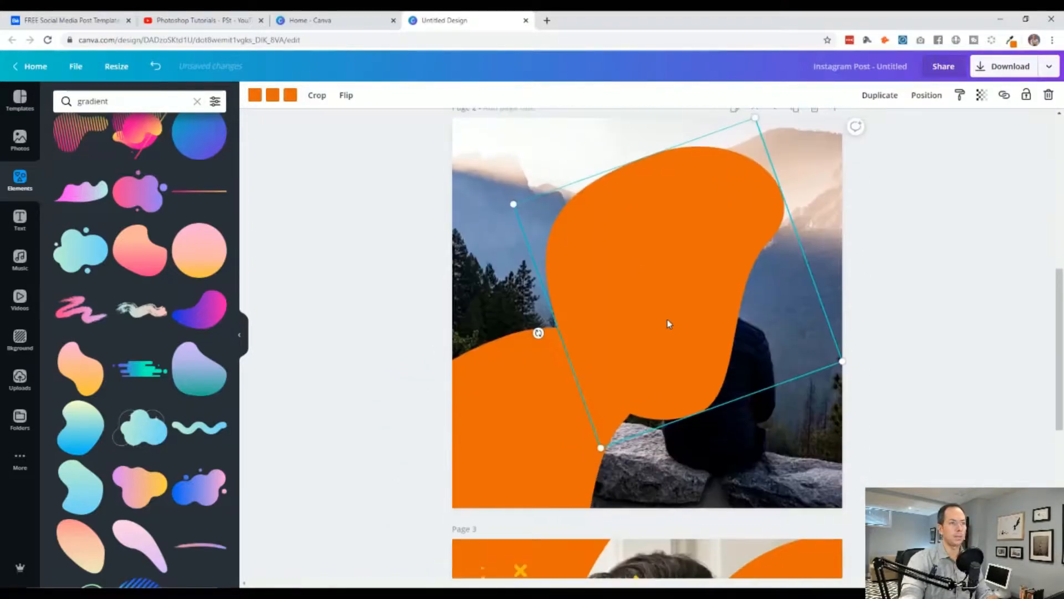
pyautogui.scroll(5, 668, 323)
pyautogui.scroll(-6, 665, 321)
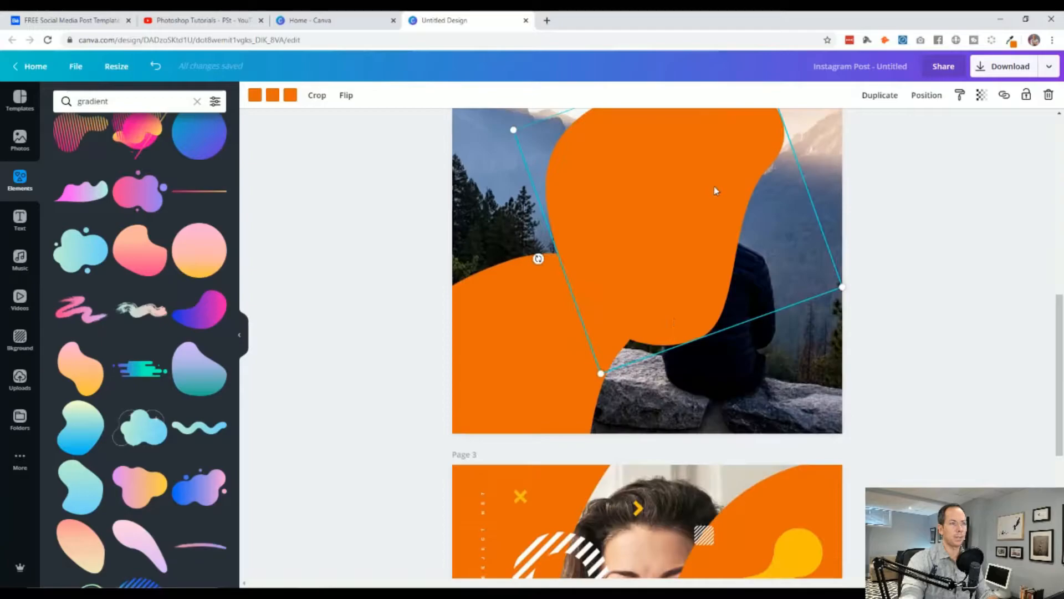
# Step: Rotate the blob copy so its rounded end faces left and move it partly off page 2's right edge
pyautogui.scroll(4, 622, 348)
pyautogui.moveTo(538, 480); pyautogui.dragTo(808, 476)
pyautogui.moveTo(715, 449); pyautogui.dragTo(911, 468)
pyautogui.scroll(1, 737, 390)
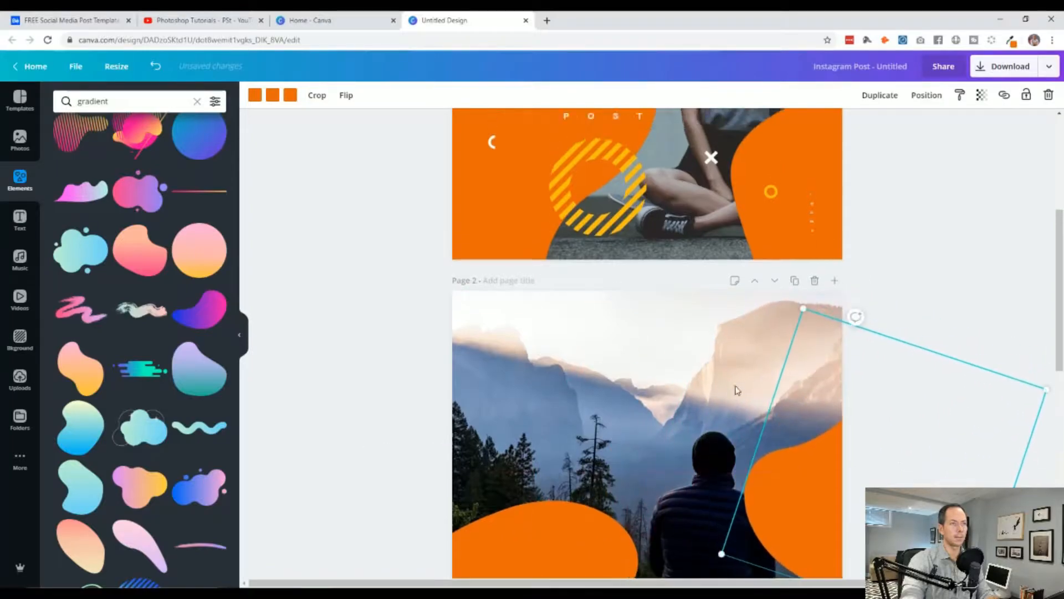
pyautogui.scroll(-2, 738, 389)
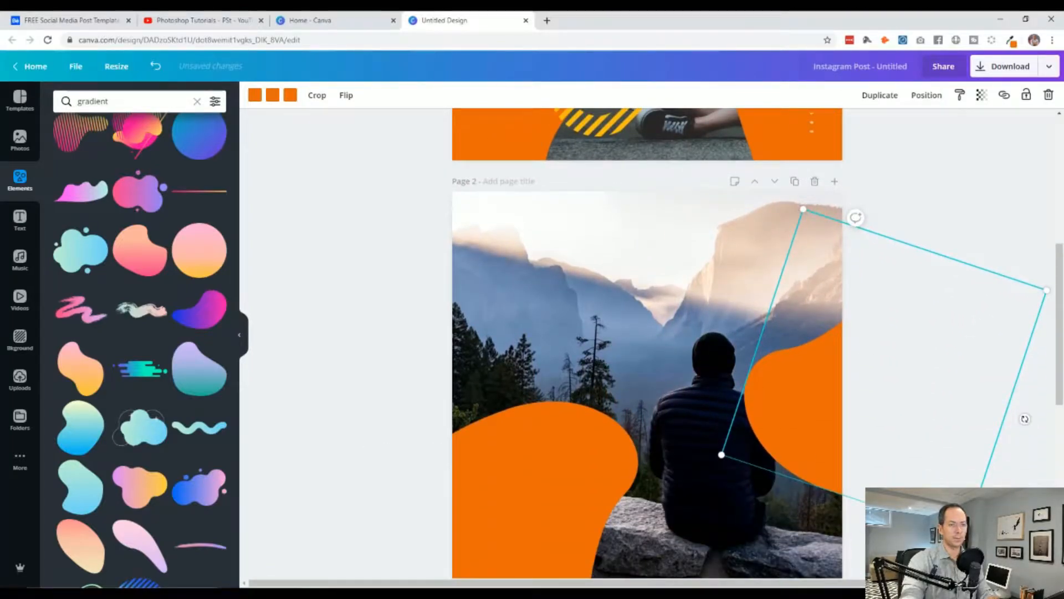
# Step: Enlarge the blob copy and shift it outward so only its left part overlaps page 2's right edge, using page 1 as reference
pyautogui.scroll(5, 774, 399)
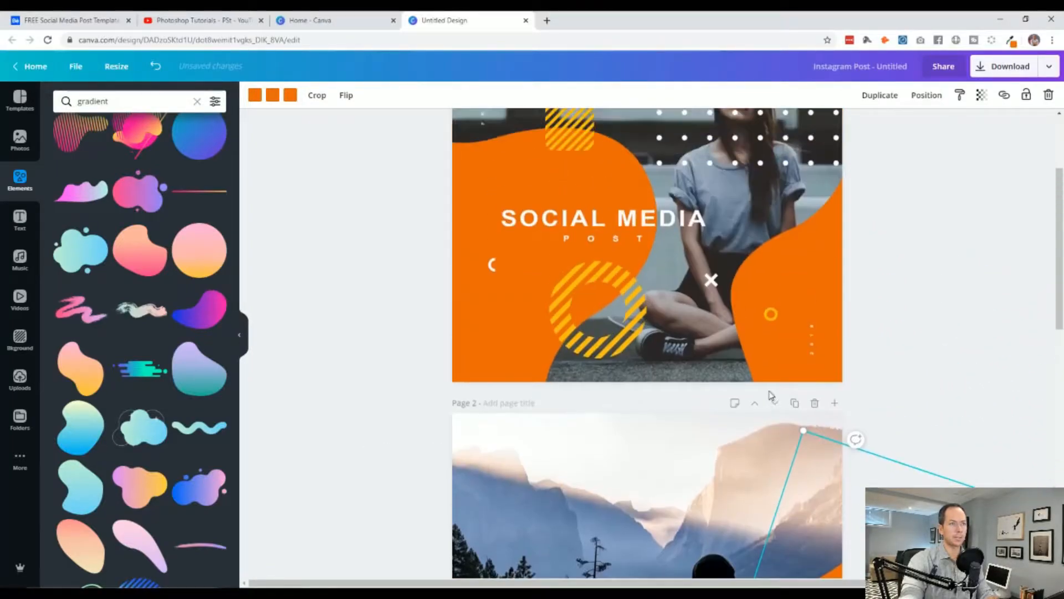
pyautogui.scroll(-5, 778, 424)
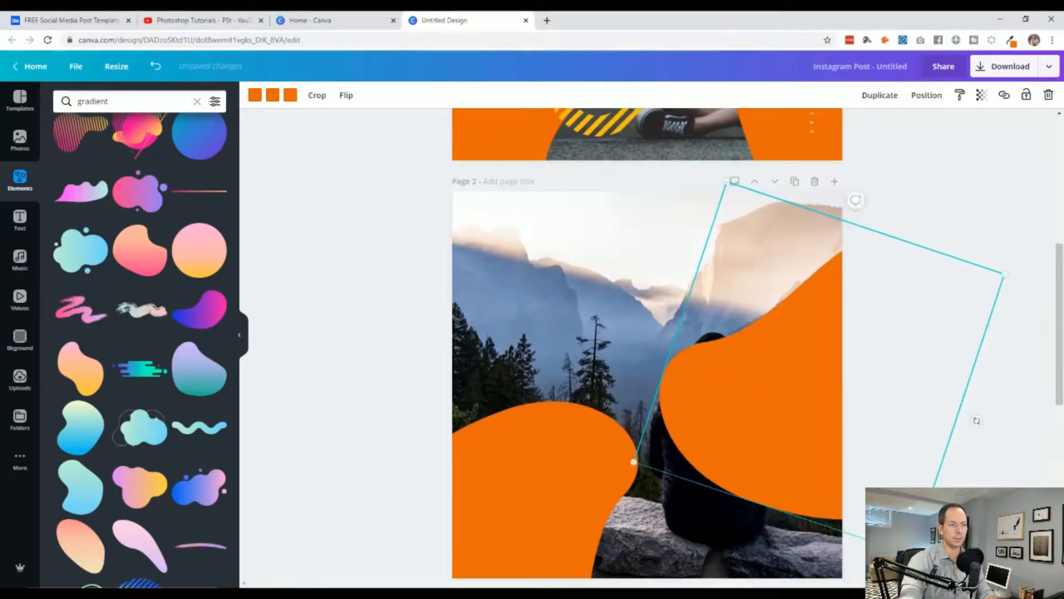
pyautogui.moveTo(633, 462); pyautogui.dragTo(627, 481)
pyautogui.moveTo(782, 425); pyautogui.dragTo(802, 439)
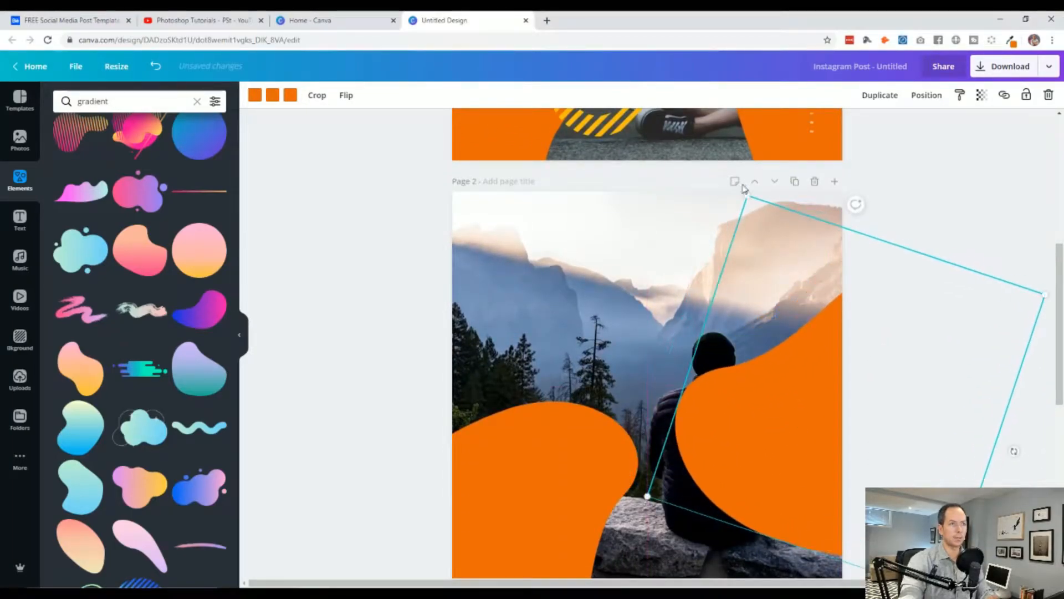
pyautogui.moveTo(747, 193); pyautogui.dragTo(733, 159)
pyautogui.moveTo(779, 419); pyautogui.dragTo(830, 418)
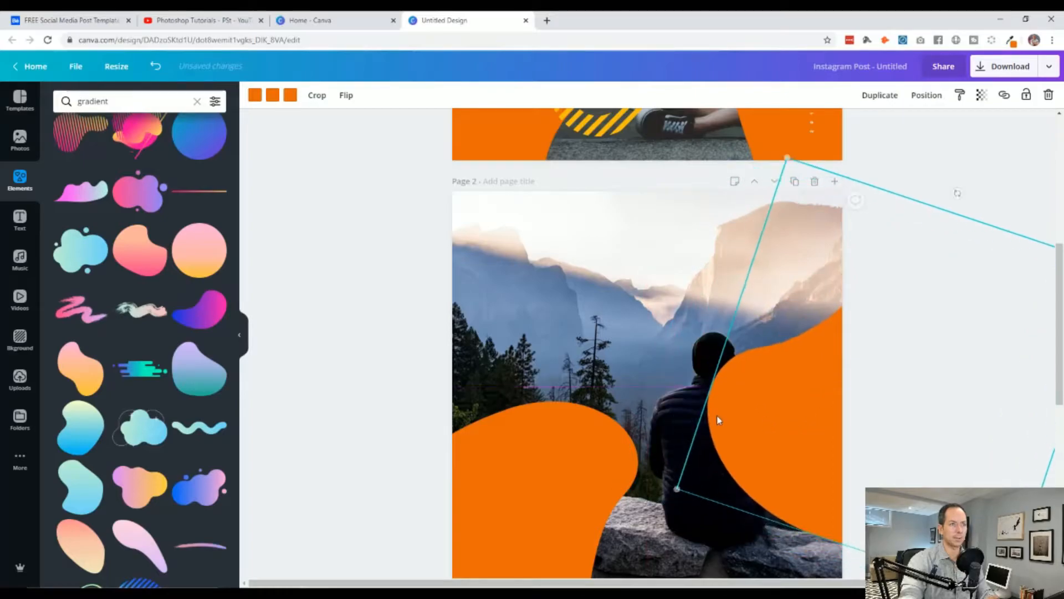
pyautogui.scroll(7, 721, 418)
pyautogui.scroll(-8, 718, 421)
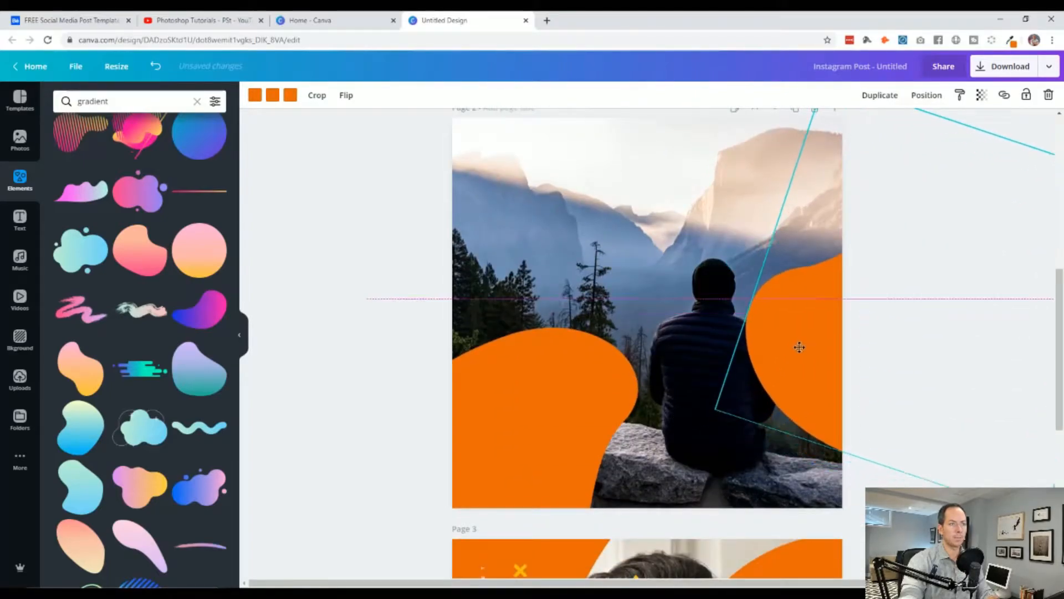
pyautogui.scroll(7, 774, 366)
pyautogui.scroll(-7, 773, 362)
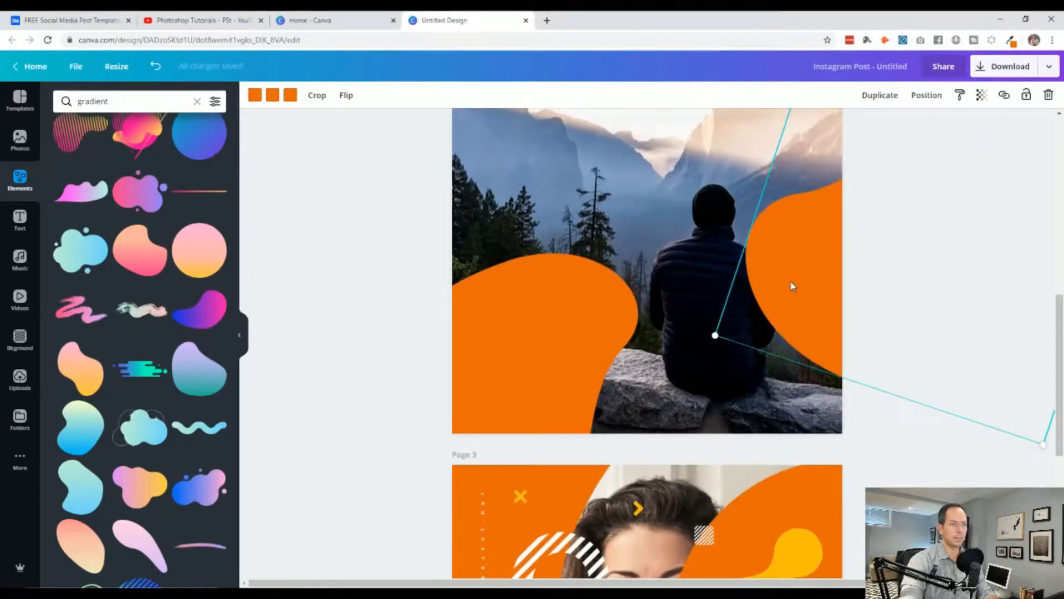
# Step: Rotate the blob copy clockwise and move it into page 2's lower-right corner, running off the right and bottom edges
pyautogui.moveTo(787, 307); pyautogui.dragTo(591, 293)
pyautogui.moveTo(915, 292); pyautogui.dragTo(799, 427)
pyautogui.moveTo(699, 226); pyautogui.dragTo(840, 294)
pyautogui.moveTo(735, 272); pyautogui.dragTo(766, 303)
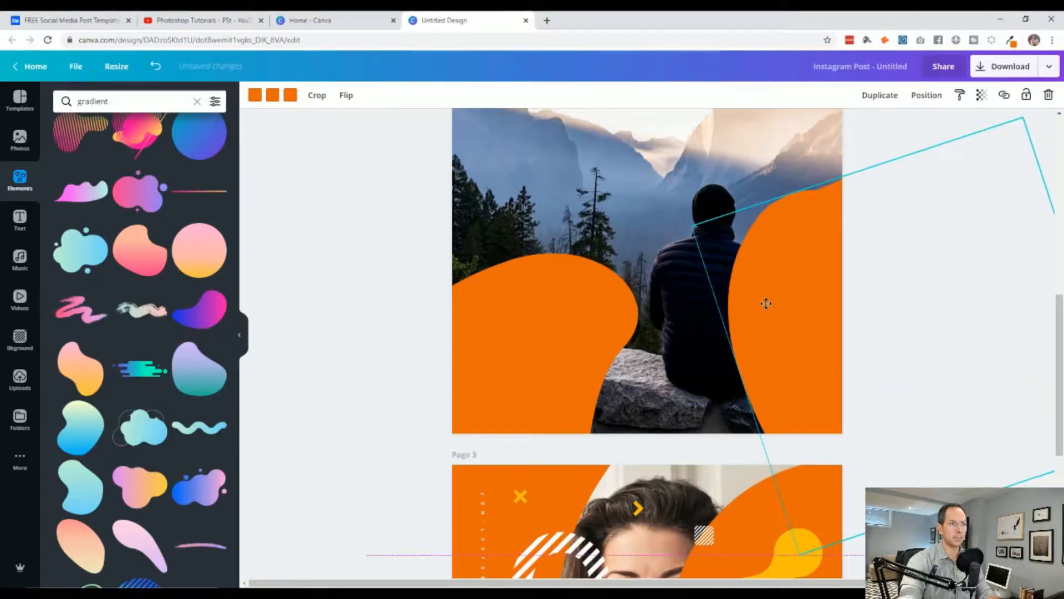
pyautogui.click(364, 349)
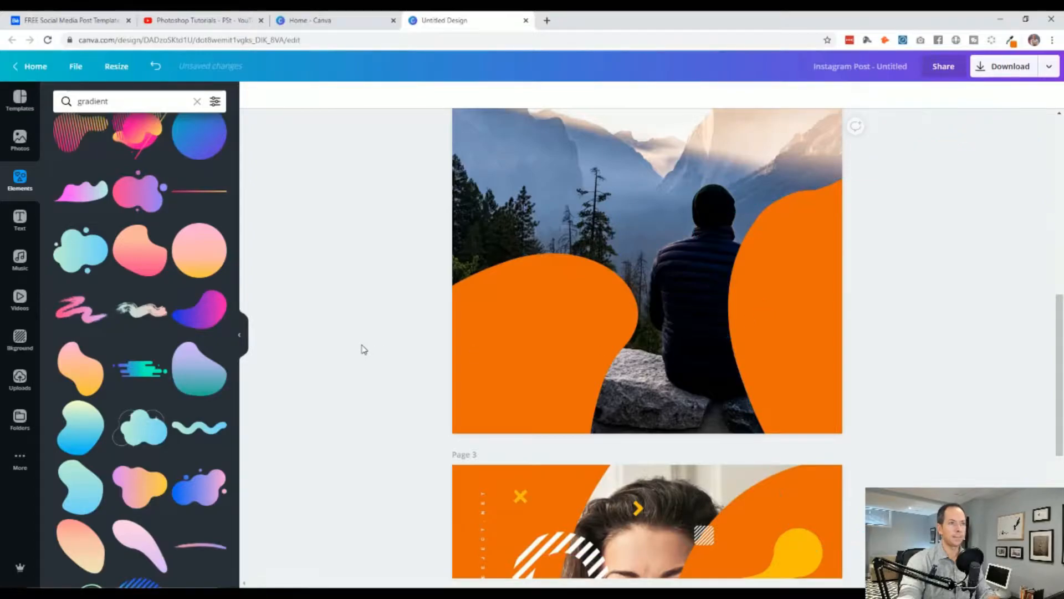
pyautogui.click(795, 331)
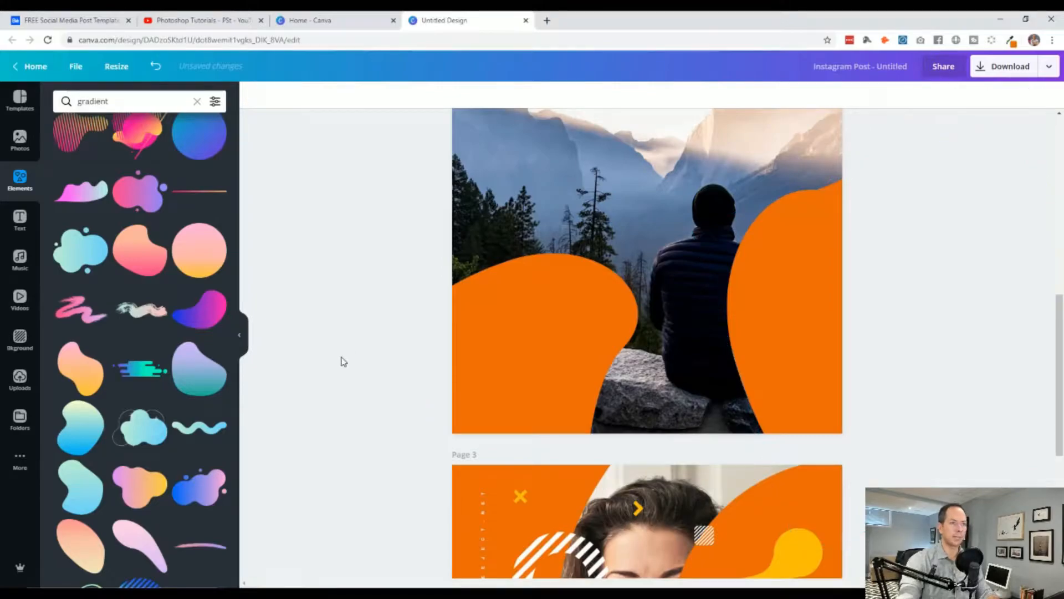
# Step: Shrink the lower-right blob slightly and reposition it along page 2's right edge to match the shape on page 1
pyautogui.scroll(9, 620, 337)
pyautogui.scroll(-8, 621, 337)
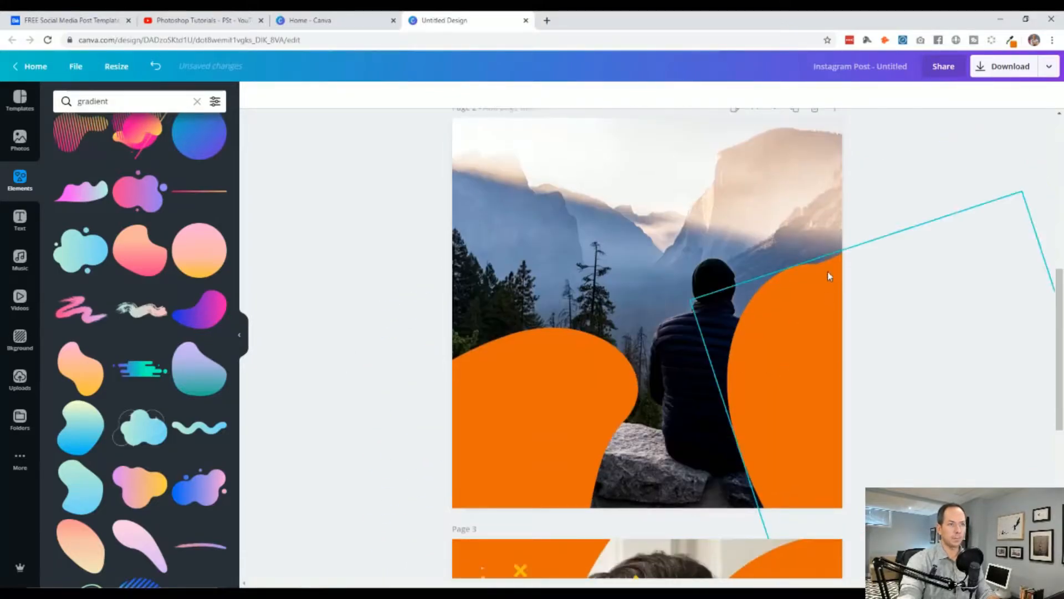
pyautogui.click(798, 321)
pyautogui.click(156, 66)
pyautogui.click(309, 307)
pyautogui.moveTo(783, 344); pyautogui.dragTo(783, 351)
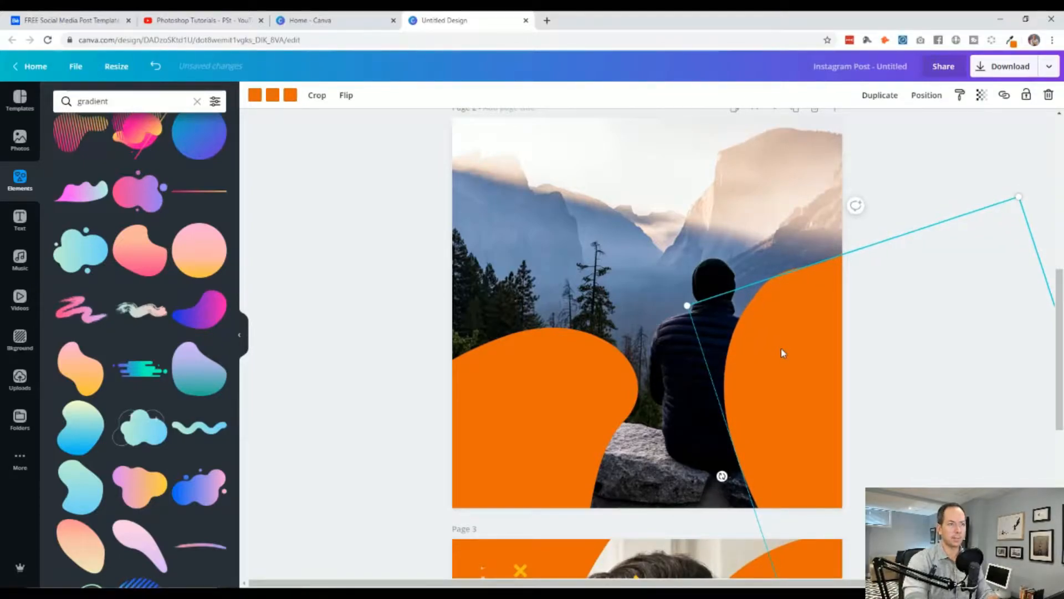
pyautogui.moveTo(688, 305); pyautogui.dragTo(727, 323)
pyautogui.moveTo(800, 374); pyautogui.dragTo(781, 356)
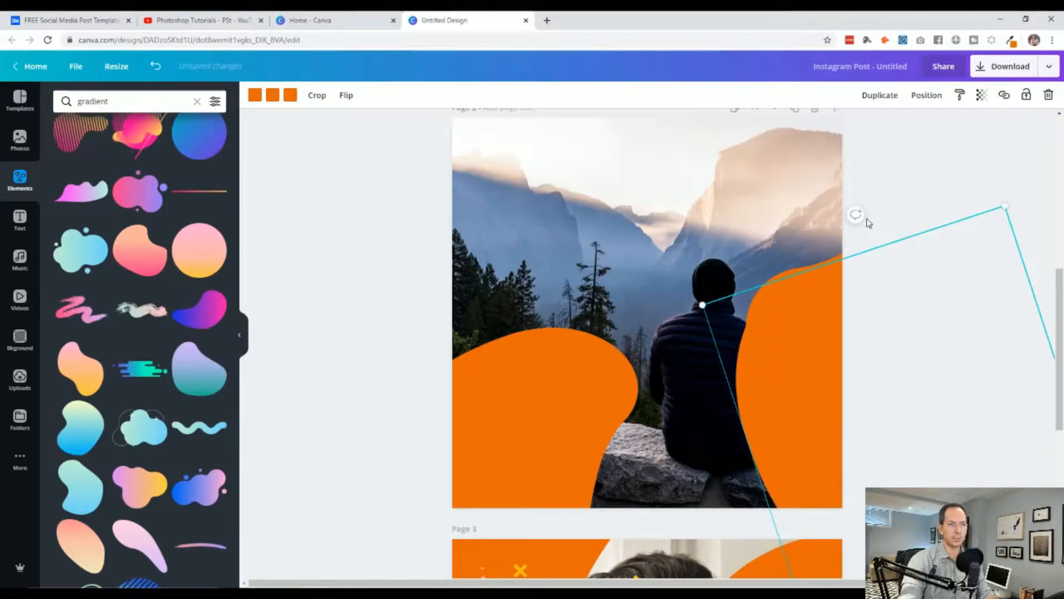
# Step: Tilt the lower-right blob slightly counterclockwise and move it up a little along page 2's right edge
pyautogui.scroll(-1, 703, 345)
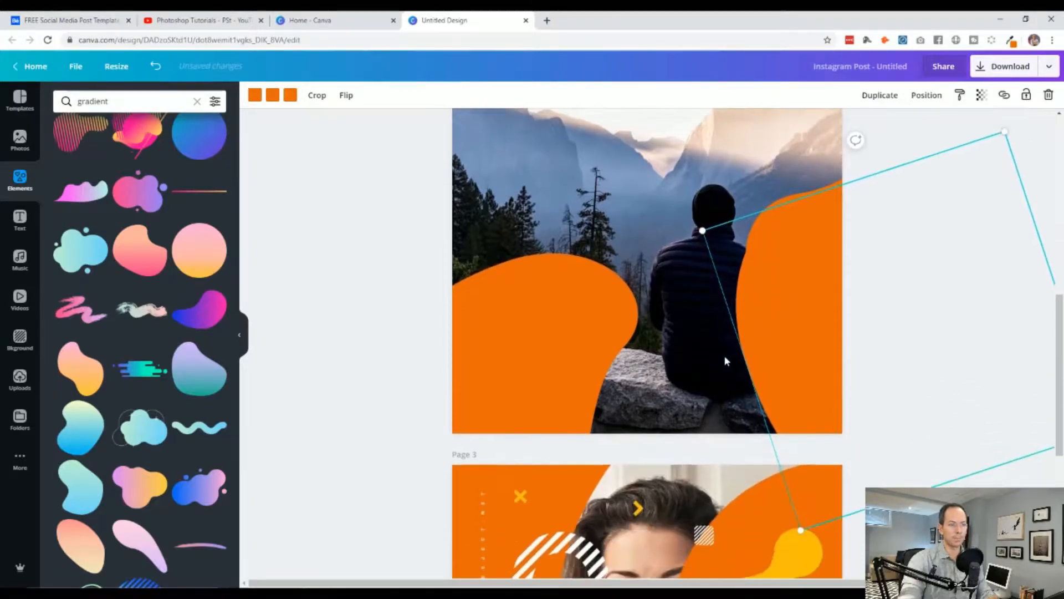
pyautogui.moveTo(959, 494); pyautogui.dragTo(986, 482)
pyautogui.moveTo(777, 336); pyautogui.dragTo(779, 316)
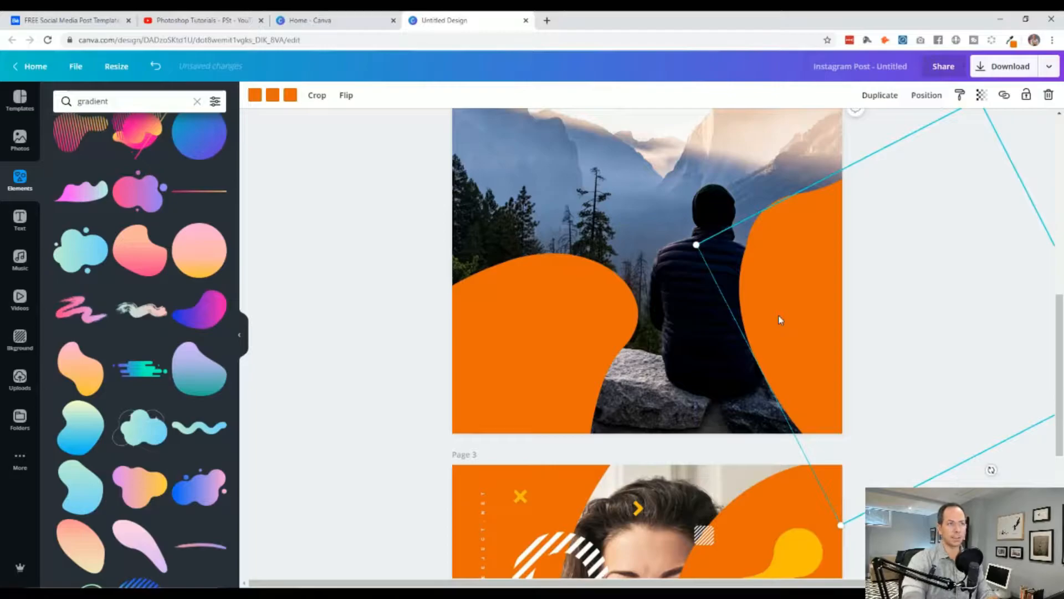
# Step: Rotate the lower right-edge blob slightly clockwise, shrink it a little, and fit it back against page 2's right edge
pyautogui.moveTo(992, 470); pyautogui.dragTo(796, 345)
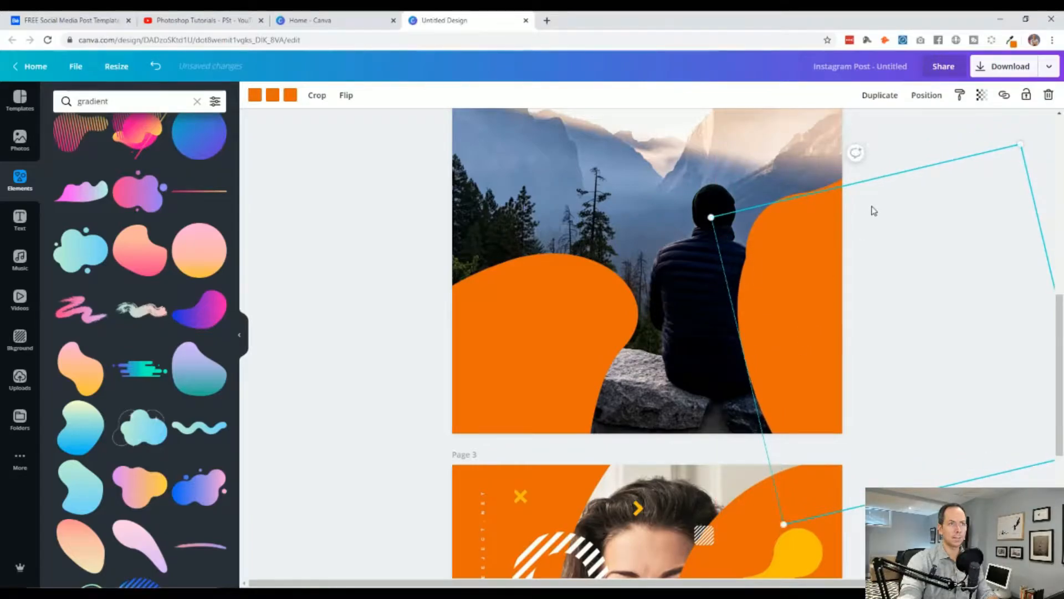
pyautogui.moveTo(1013, 145); pyautogui.dragTo(994, 186)
pyautogui.moveTo(803, 351); pyautogui.dragTo(800, 306)
pyautogui.moveTo(800, 306); pyautogui.dragTo(791, 316)
pyautogui.click(327, 377)
pyautogui.scroll(5, 368, 364)
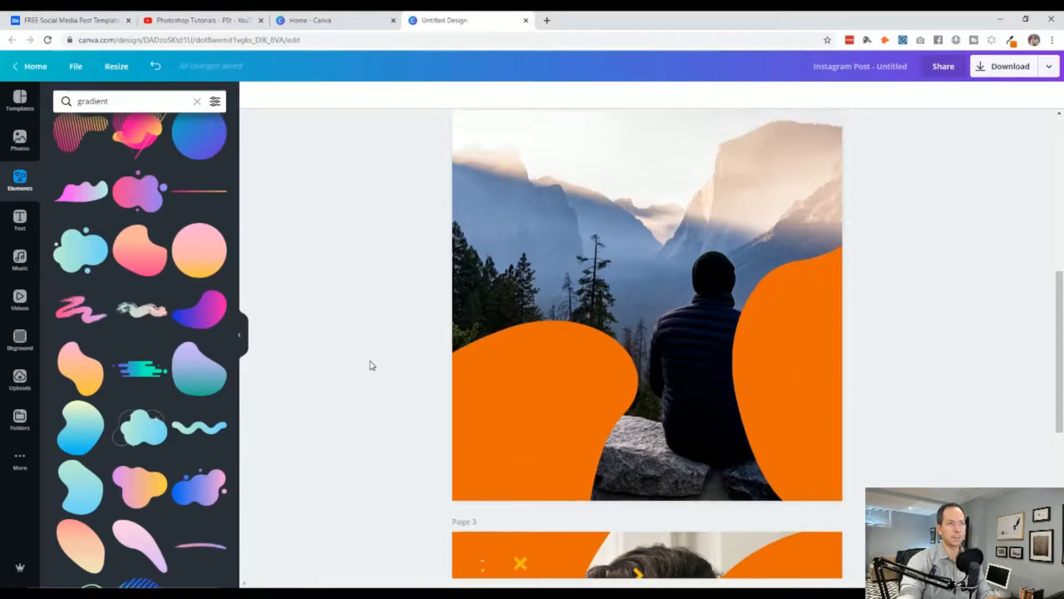
pyautogui.scroll(3, 391, 398)
pyautogui.scroll(-8, 391, 397)
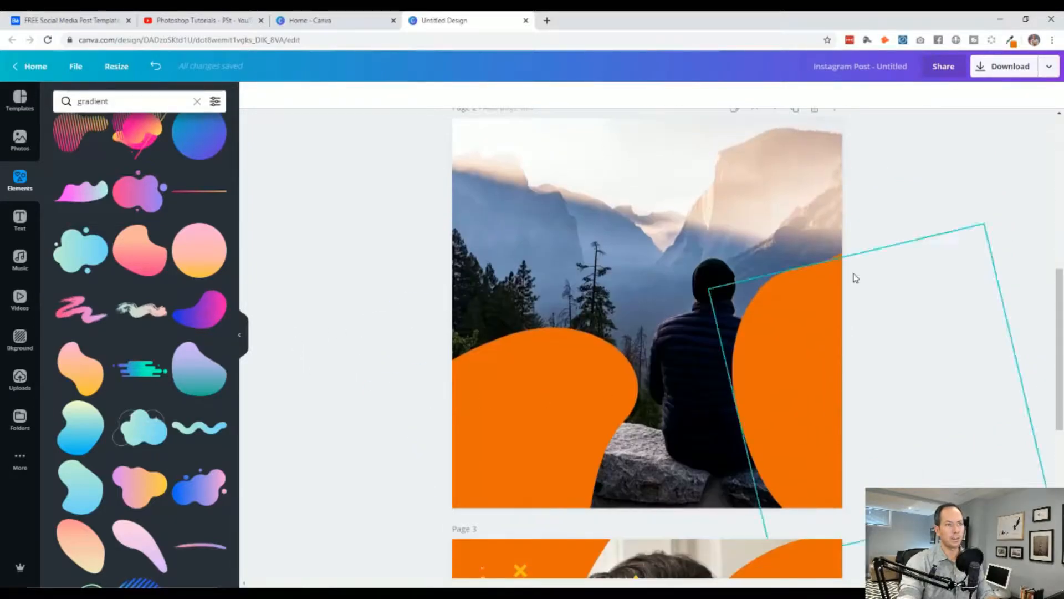
# Step: Nudge the upper right-edge blob on page 2 slightly and tilt it a little counterclockwise
pyautogui.click(840, 265)
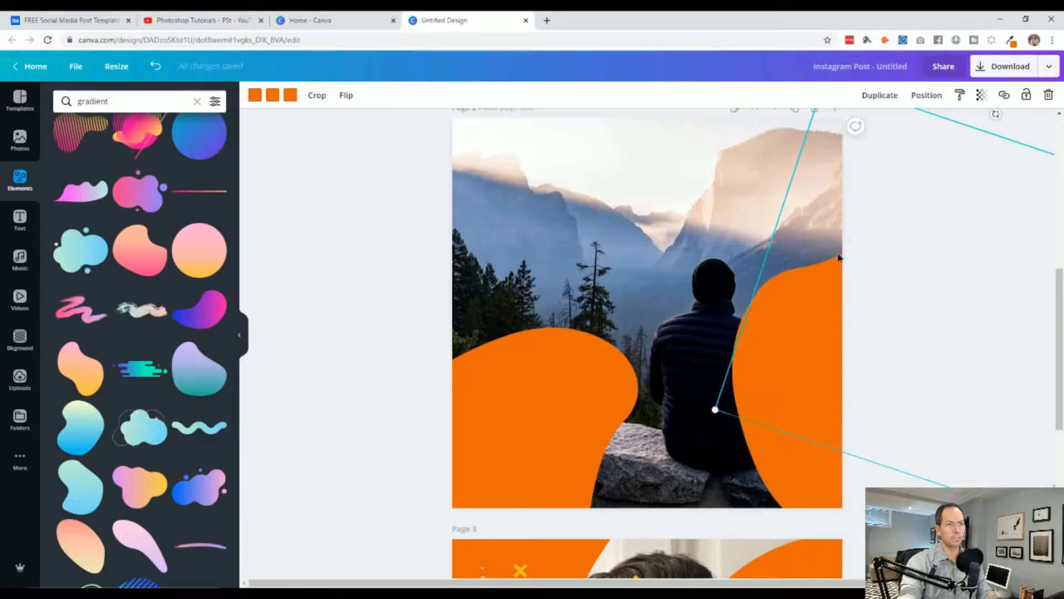
pyautogui.moveTo(838, 253); pyautogui.dragTo(837, 247)
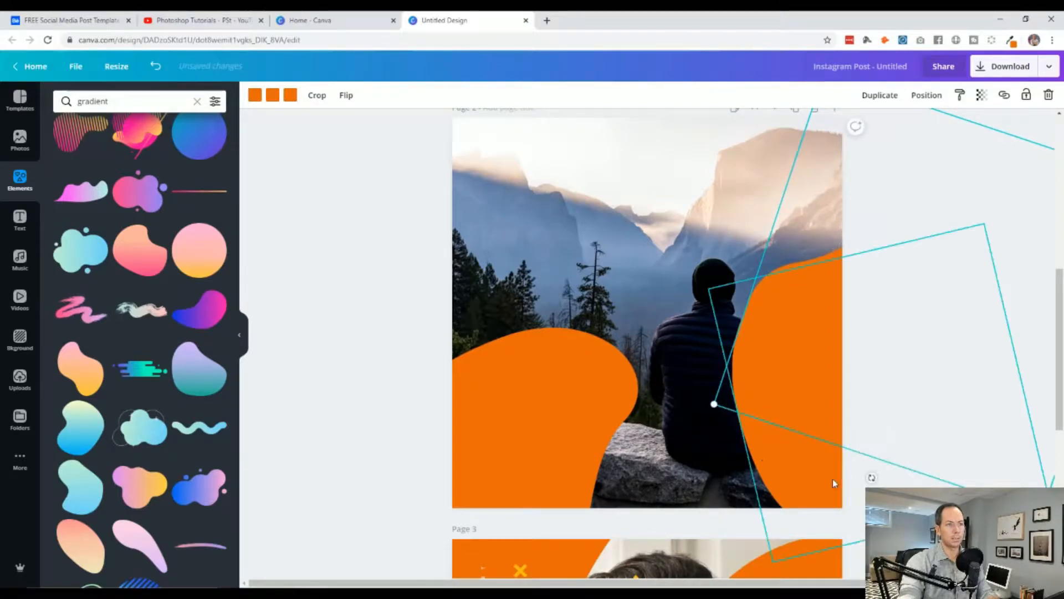
pyautogui.moveTo(871, 475); pyautogui.dragTo(881, 478)
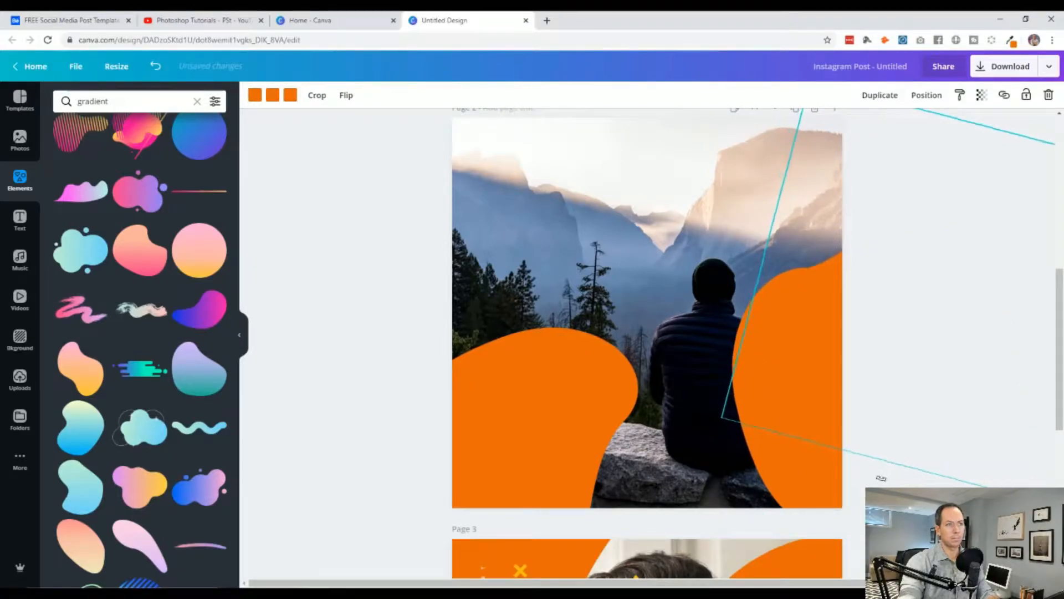
pyautogui.moveTo(836, 257); pyautogui.dragTo(827, 250)
# Step: Enlarge the upper right-edge blob and shift it back outward along page 2's right edge, using page 1 as reference
pyautogui.moveTo(714, 411); pyautogui.dragTo(611, 473)
pyautogui.moveTo(680, 355); pyautogui.dragTo(767, 328)
pyautogui.moveTo(708, 443); pyautogui.dragTo(637, 483)
pyautogui.moveTo(722, 394); pyautogui.dragTo(781, 381)
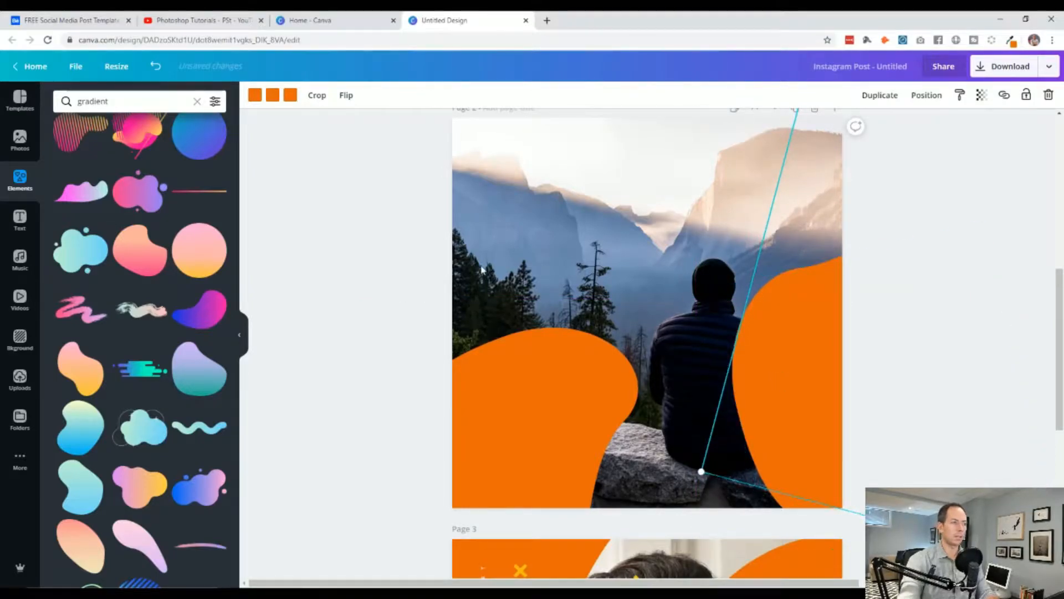
pyautogui.click(362, 402)
pyautogui.scroll(5, 364, 402)
pyautogui.scroll(-5, 363, 402)
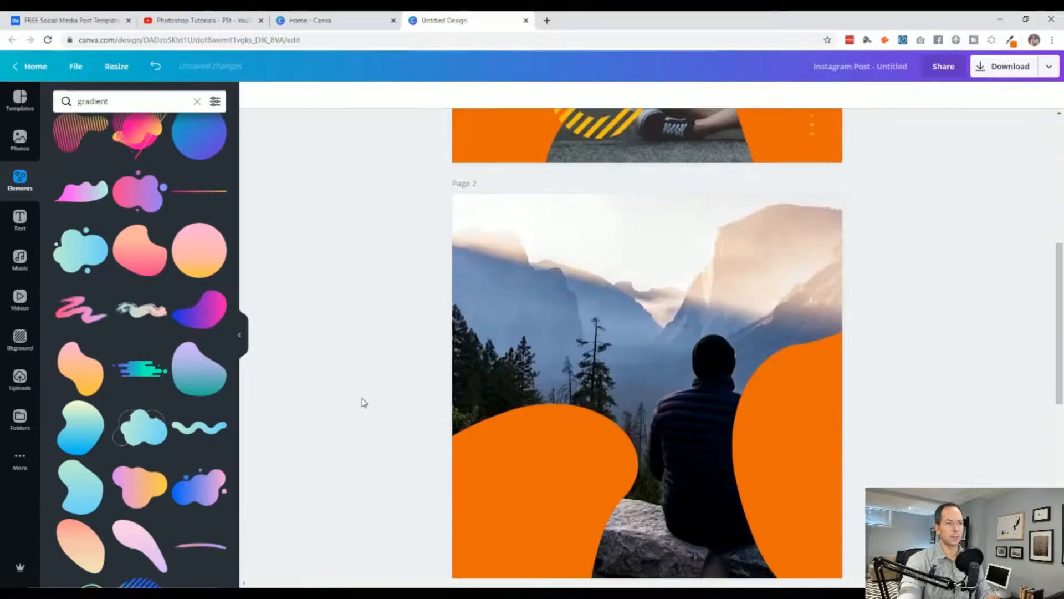
# Step: Move the lower right-edge blob down and inward on page 2 to reshape the combined orange outline
pyautogui.click(779, 436)
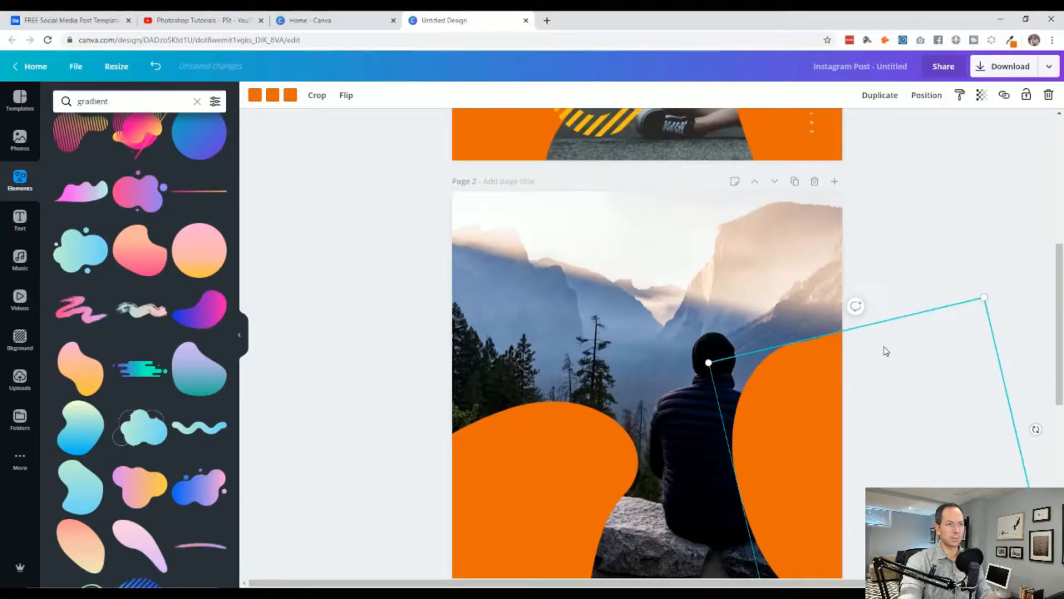
pyautogui.click(443, 392)
pyautogui.moveTo(777, 436); pyautogui.dragTo(765, 464)
pyautogui.moveTo(813, 354); pyautogui.dragTo(810, 344)
pyautogui.click(357, 413)
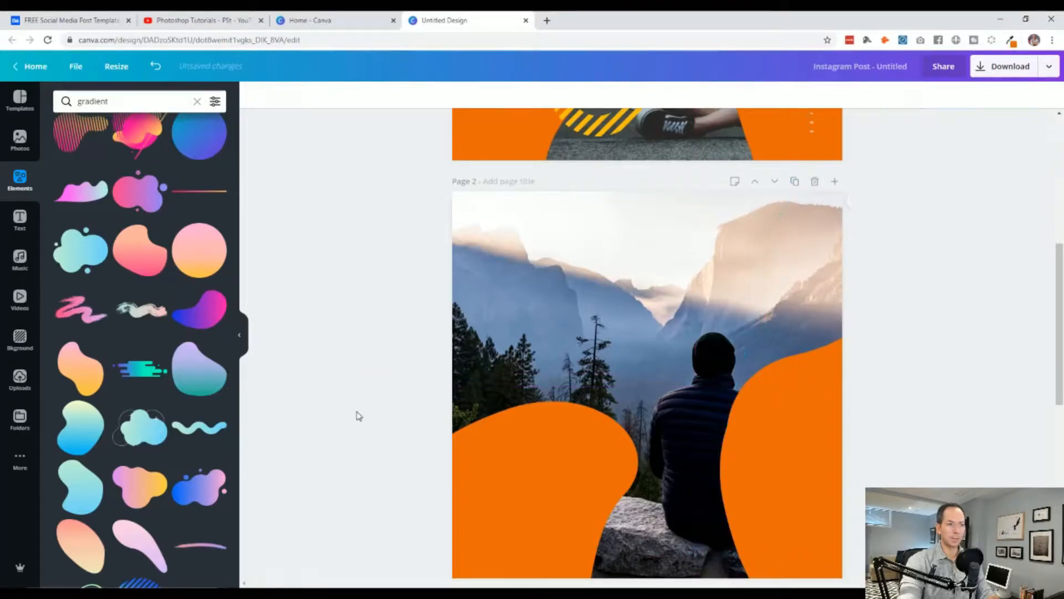
# Step: Shift both right-edge blobs further inward on page 2 and shrink the lower one slightly
pyautogui.scroll(-2, 361, 409)
pyautogui.moveTo(775, 295); pyautogui.dragTo(751, 294)
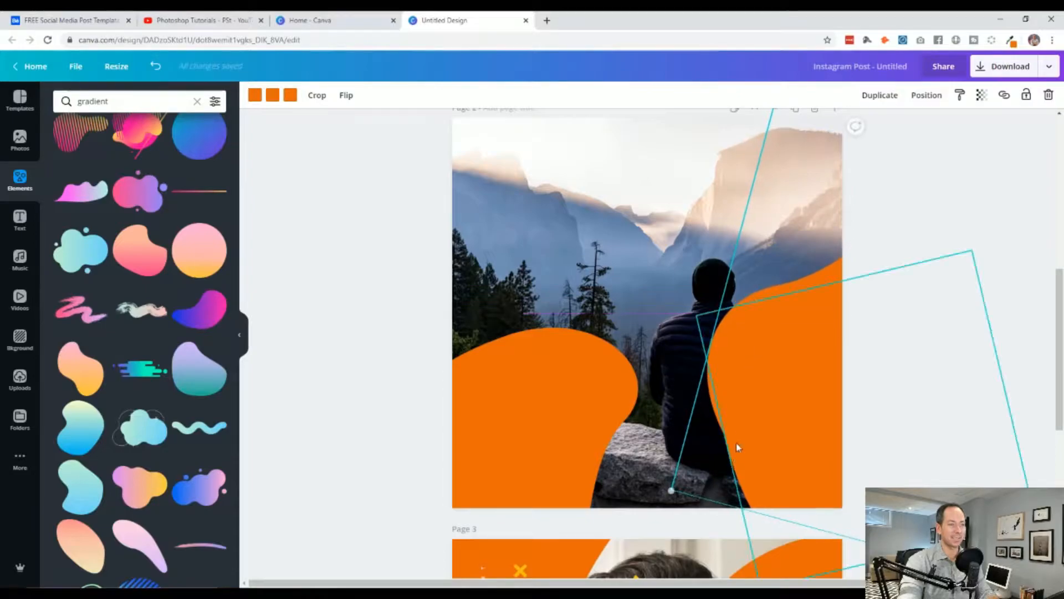
pyautogui.moveTo(740, 460); pyautogui.dragTo(727, 450)
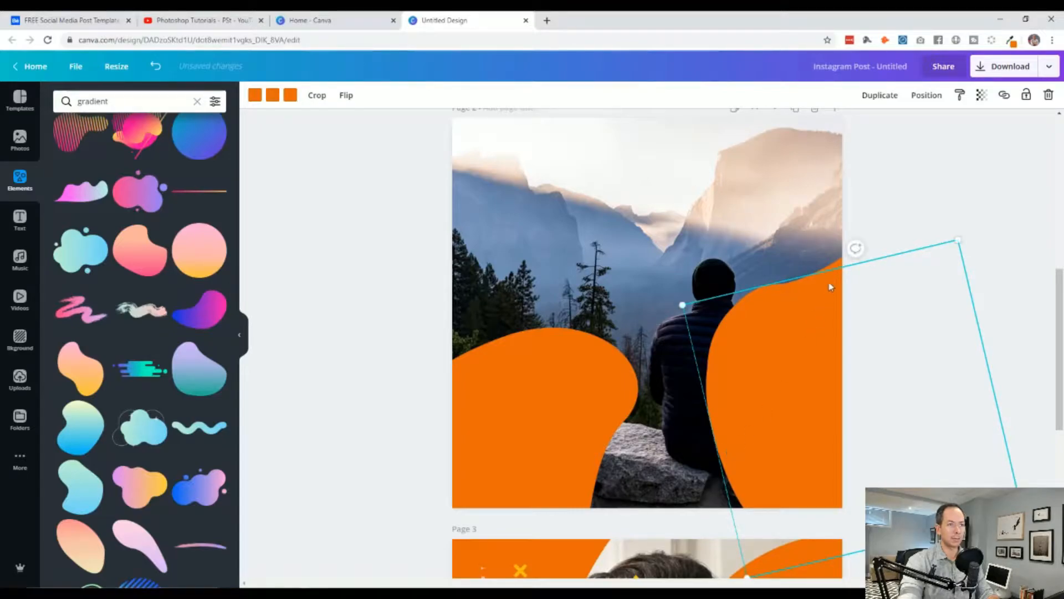
pyautogui.moveTo(749, 390); pyautogui.dragTo(747, 390)
pyautogui.moveTo(957, 245); pyautogui.dragTo(941, 270)
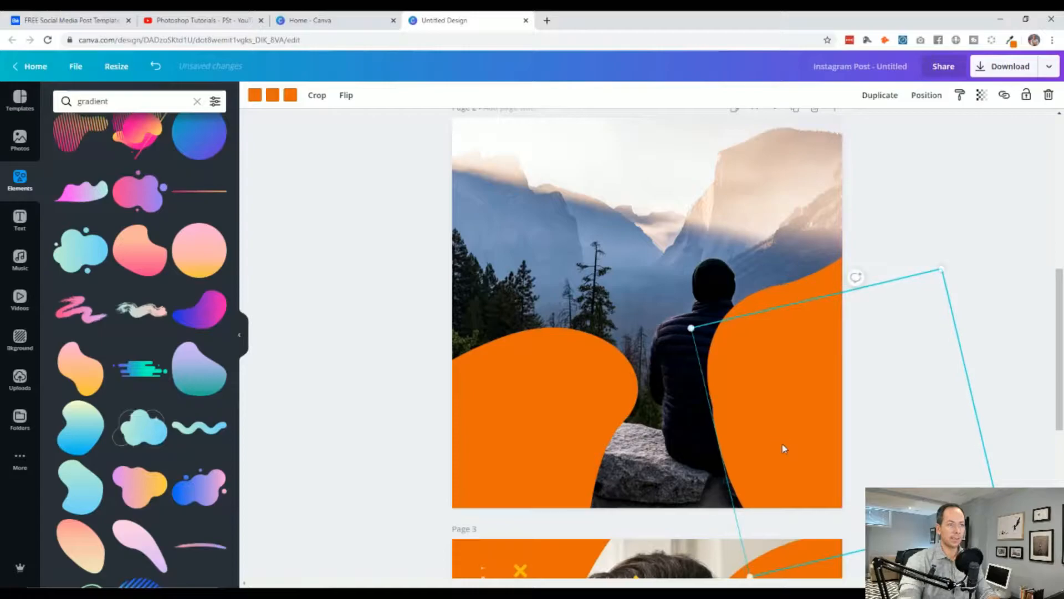
# Step: Rotate the lower blob about a quarter turn clockwise and fit it back against page 2's right edge
pyautogui.moveTo(747, 434); pyautogui.dragTo(542, 273)
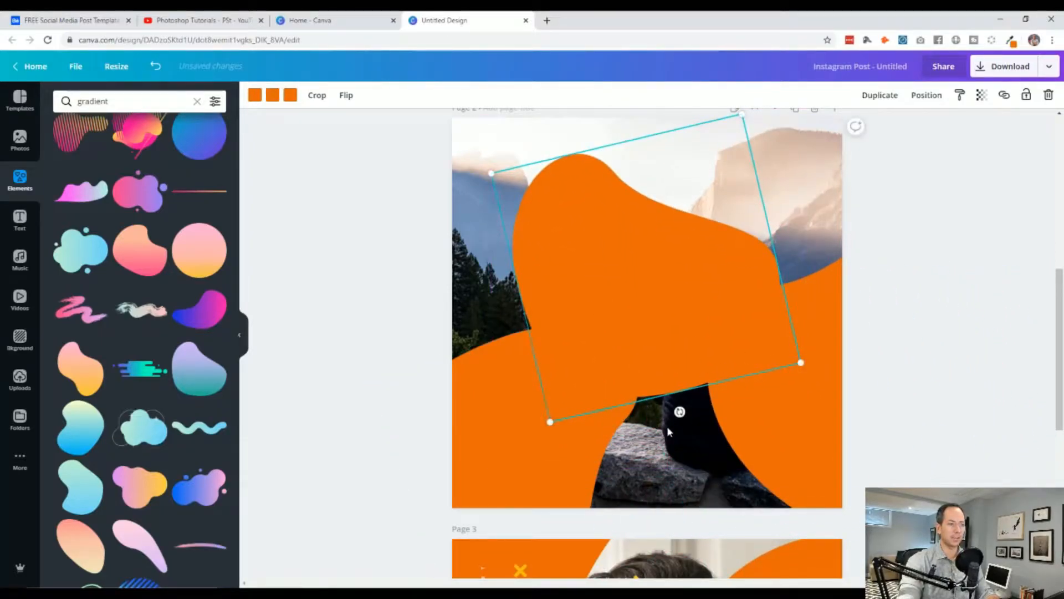
pyautogui.moveTo(680, 411); pyautogui.dragTo(413, 345)
pyautogui.moveTo(594, 252); pyautogui.dragTo(783, 391)
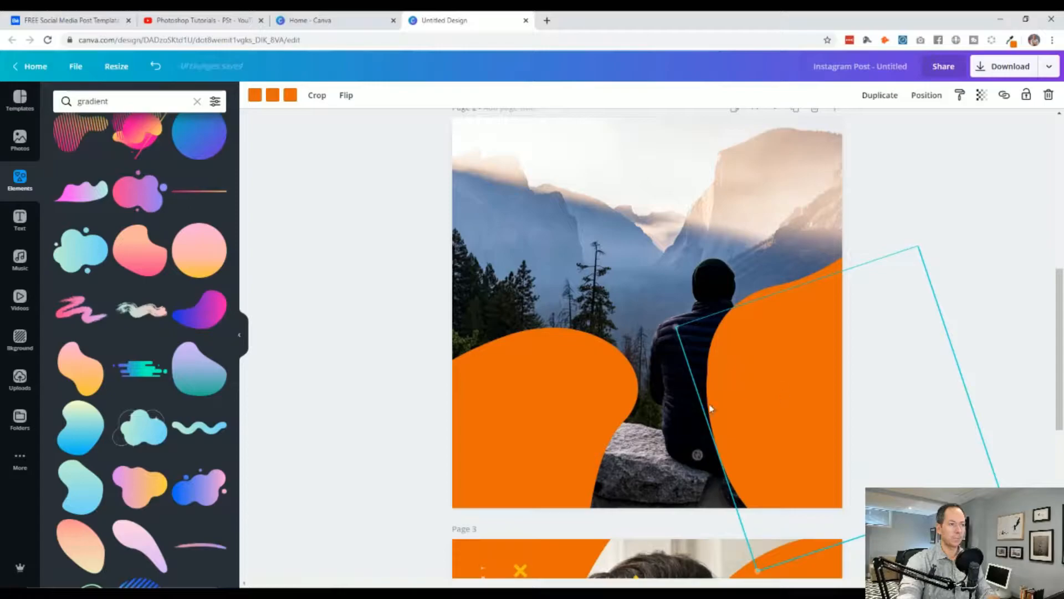
pyautogui.click(368, 376)
pyautogui.click(776, 446)
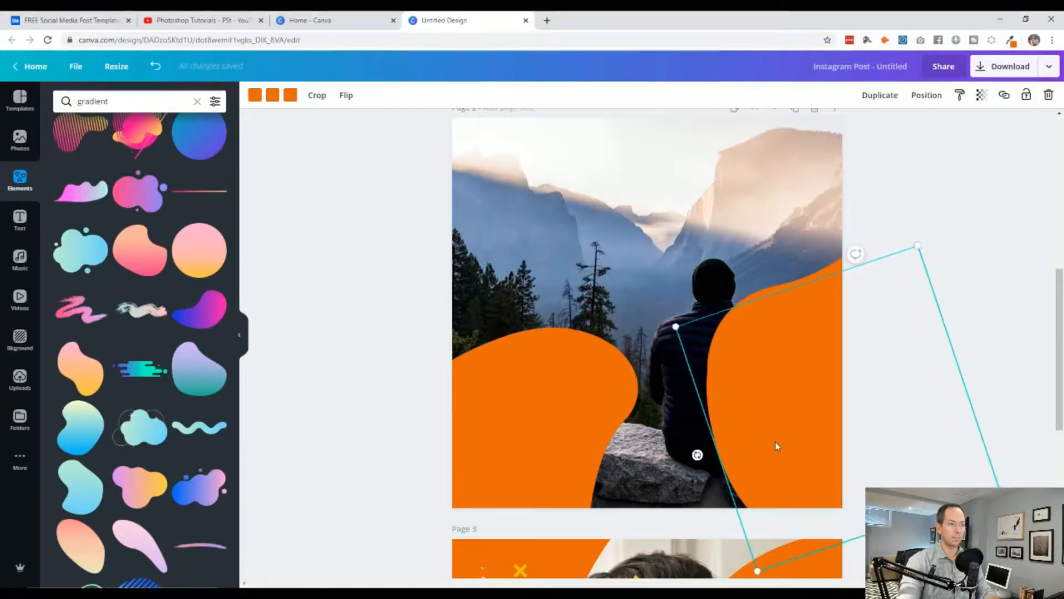
pyautogui.moveTo(777, 446); pyautogui.dragTo(778, 447)
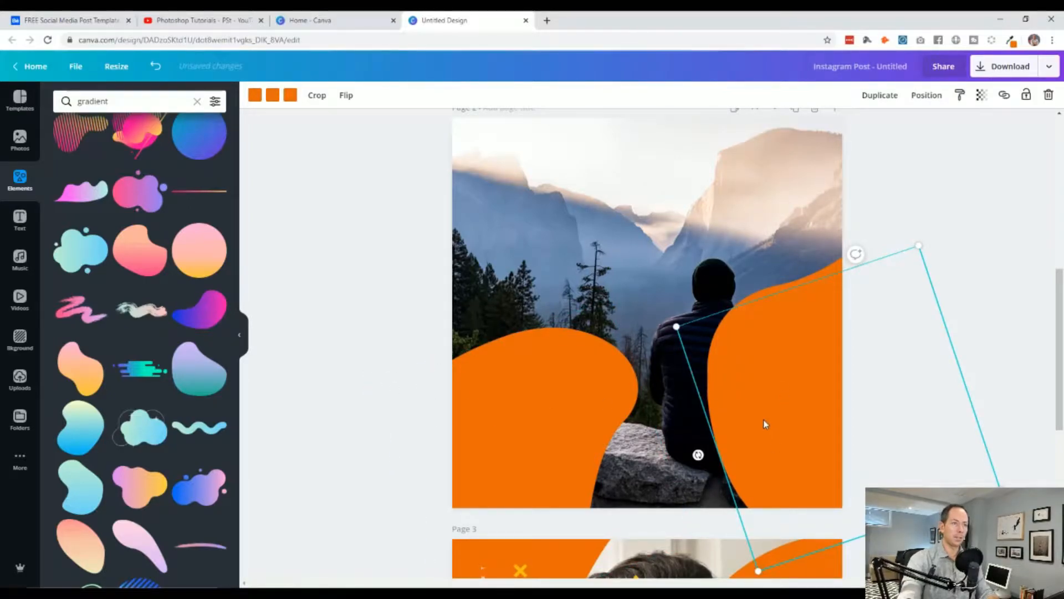
# Step: Select both right-edge blobs and move them down together on page 2 to match the lower-right shape on page 1
pyautogui.keyDown('shift'); pyautogui.click(796, 288); pyautogui.keyUp('shift')
pyautogui.moveTo(789, 330); pyautogui.dragTo(791, 359)
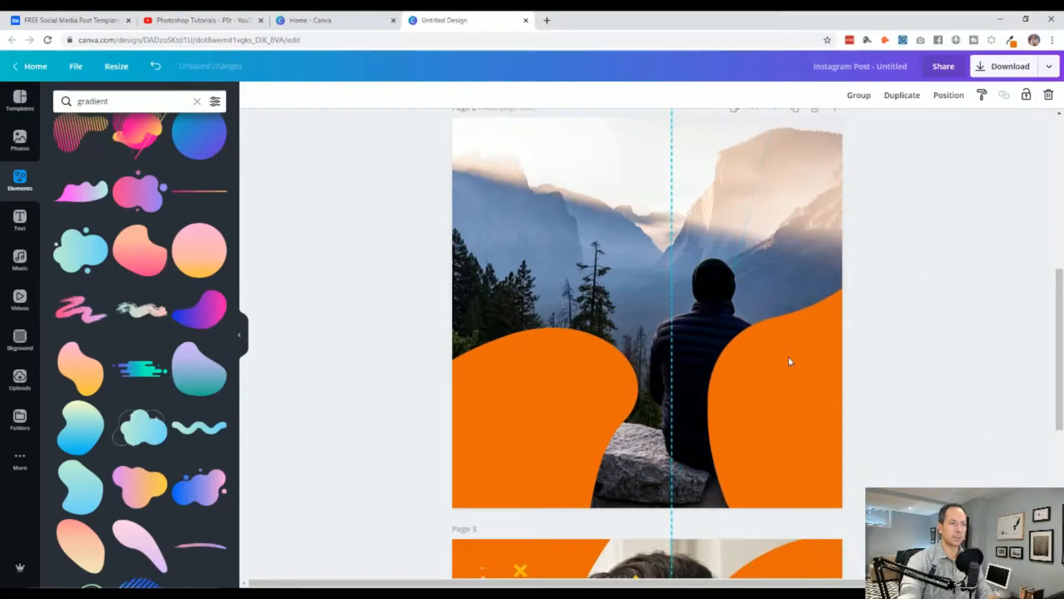
pyautogui.scroll(5, 763, 418)
pyautogui.scroll(2, 762, 418)
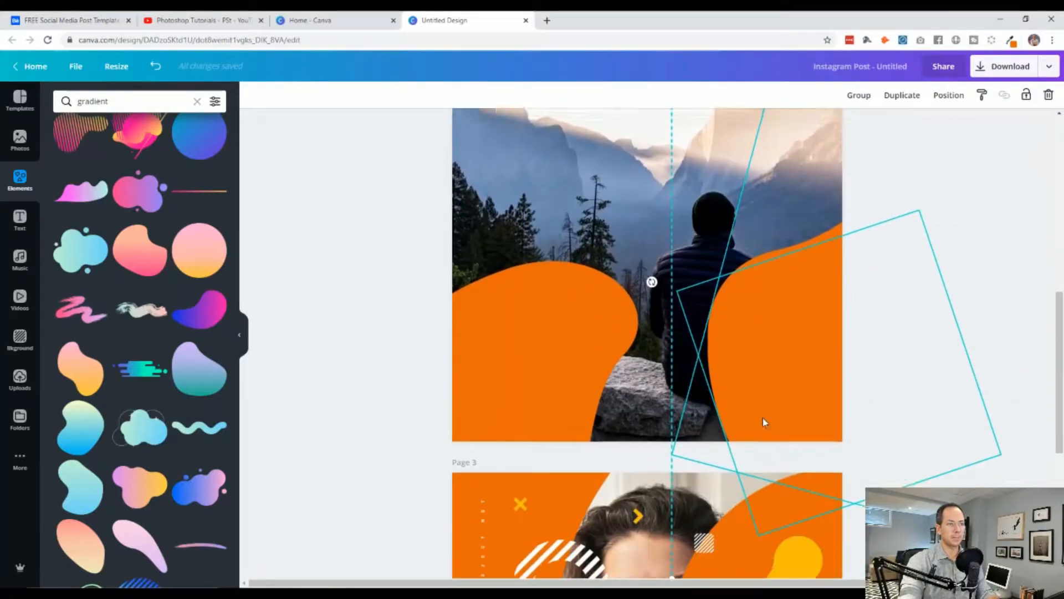
pyautogui.scroll(-8, 763, 418)
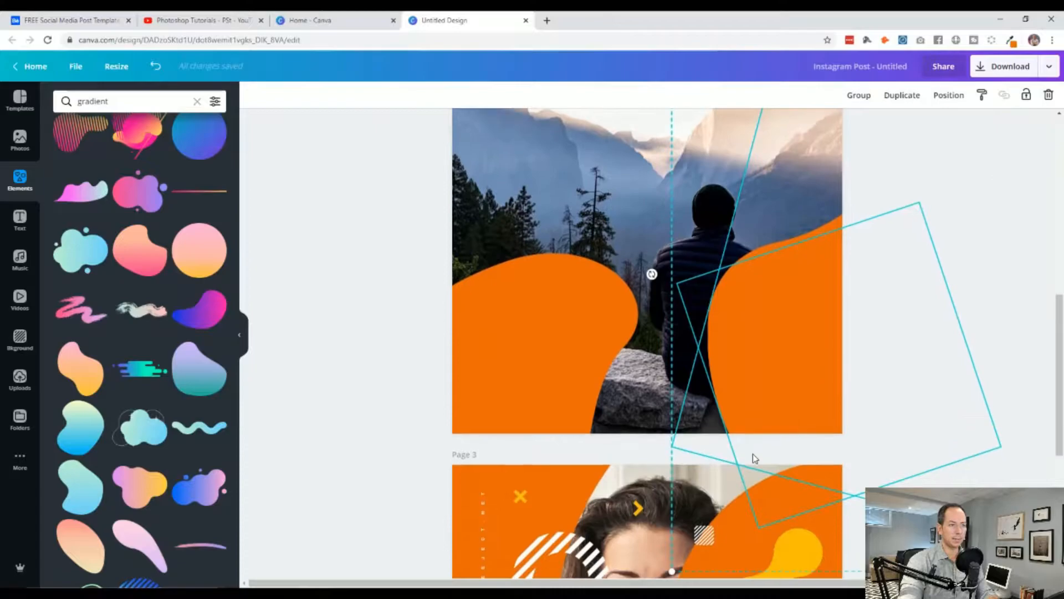
pyautogui.moveTo(757, 351); pyautogui.dragTo(758, 357)
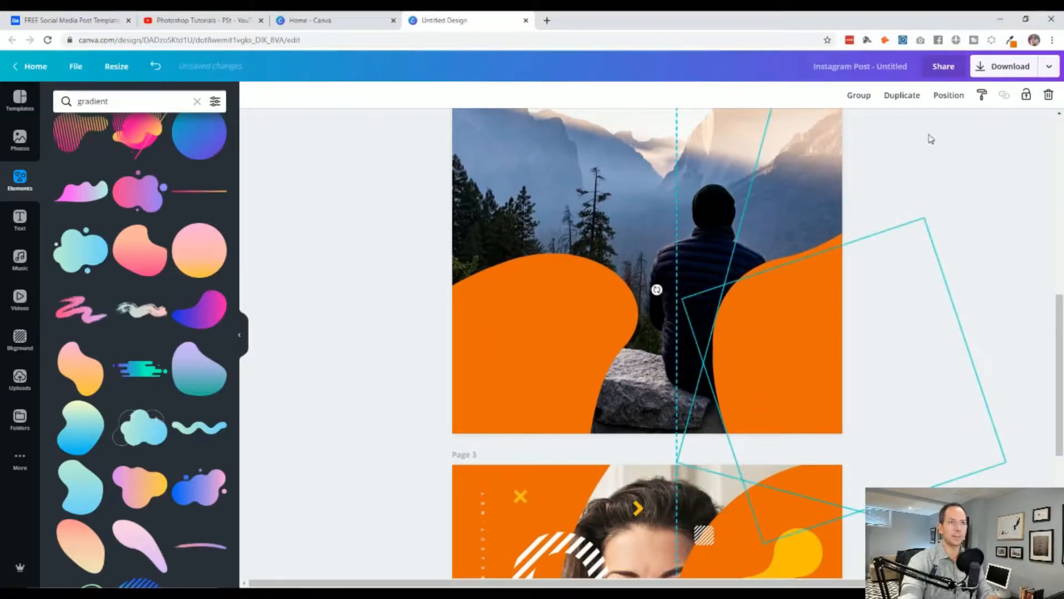
# Step: Group the two right-edge blobs, shrink the group slightly, and position it in page 2's lower-right corner
pyautogui.click(860, 95)
pyautogui.scroll(3, 770, 408)
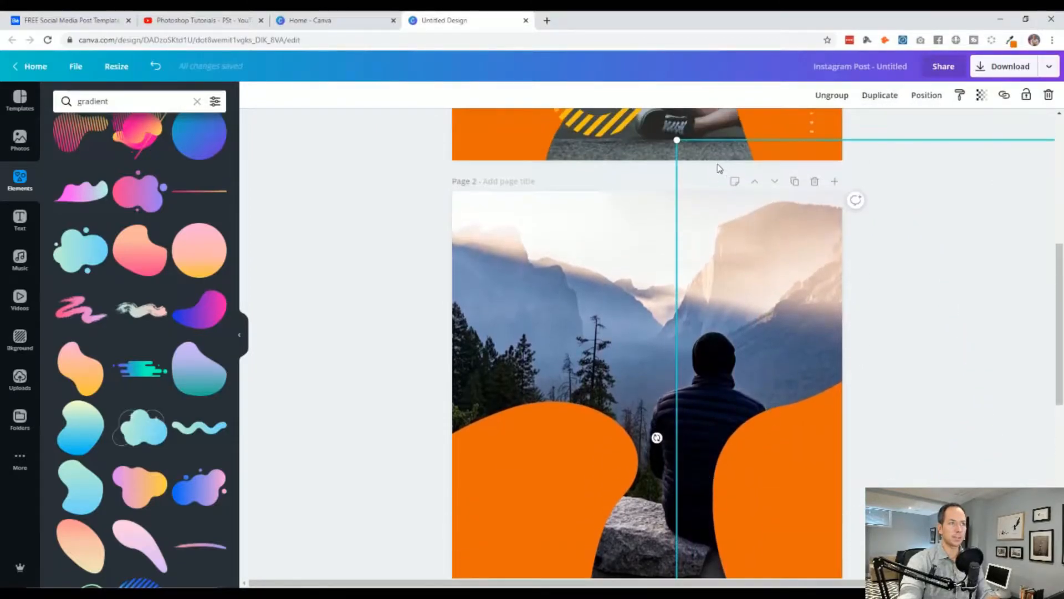
pyautogui.moveTo(677, 140); pyautogui.dragTo(716, 180)
pyautogui.scroll(-3, 798, 499)
pyautogui.click(808, 386)
pyautogui.scroll(6, 793, 382)
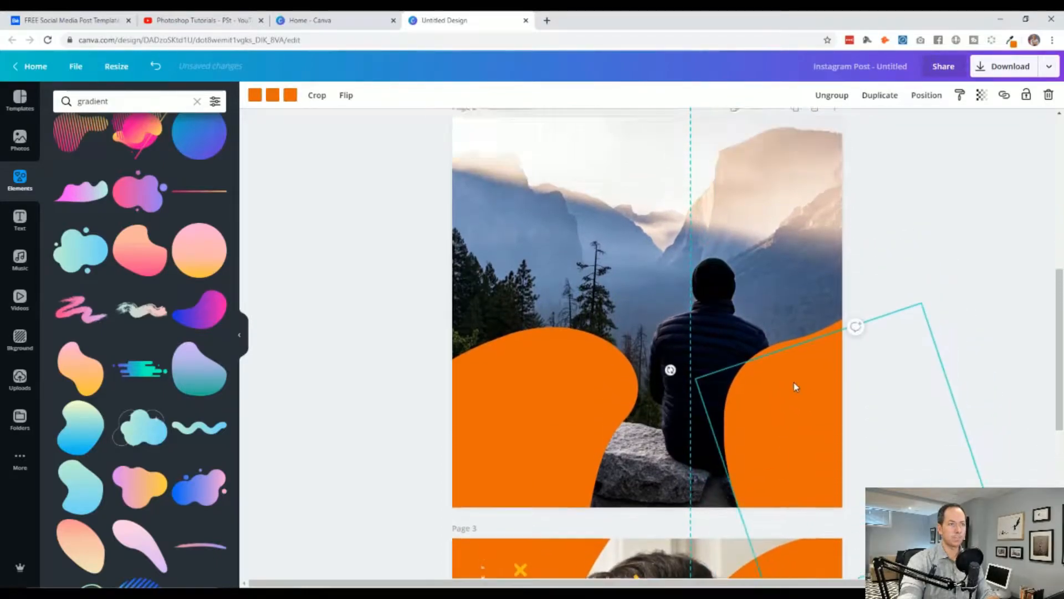
pyautogui.scroll(-6, 796, 387)
pyautogui.click(353, 353)
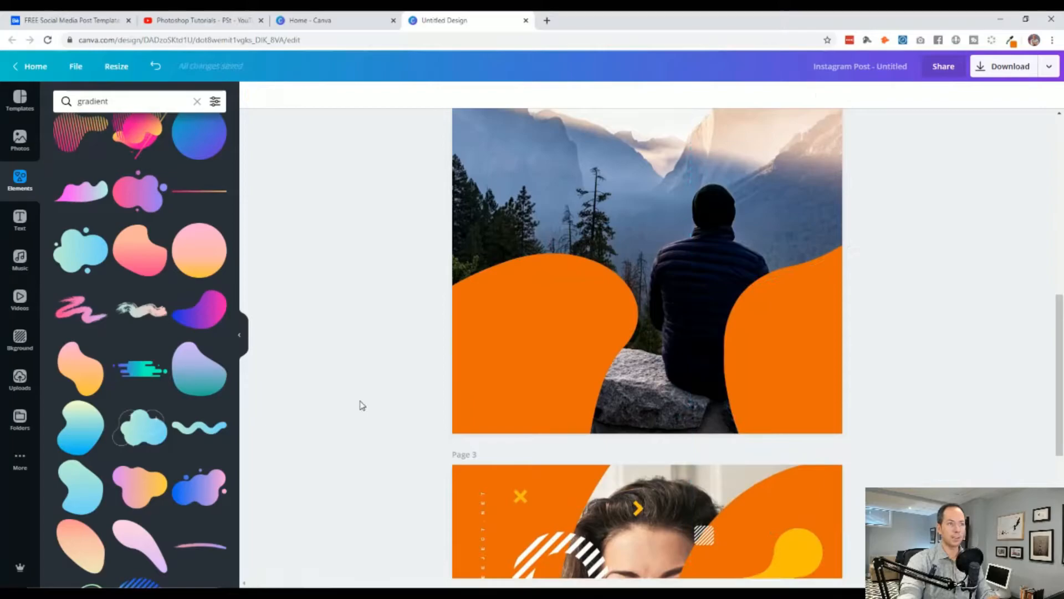
# Step: Compare page 2's orange shapes with page 1, including the orange shape along page 1's top edge
pyautogui.scroll(9, 362, 404)
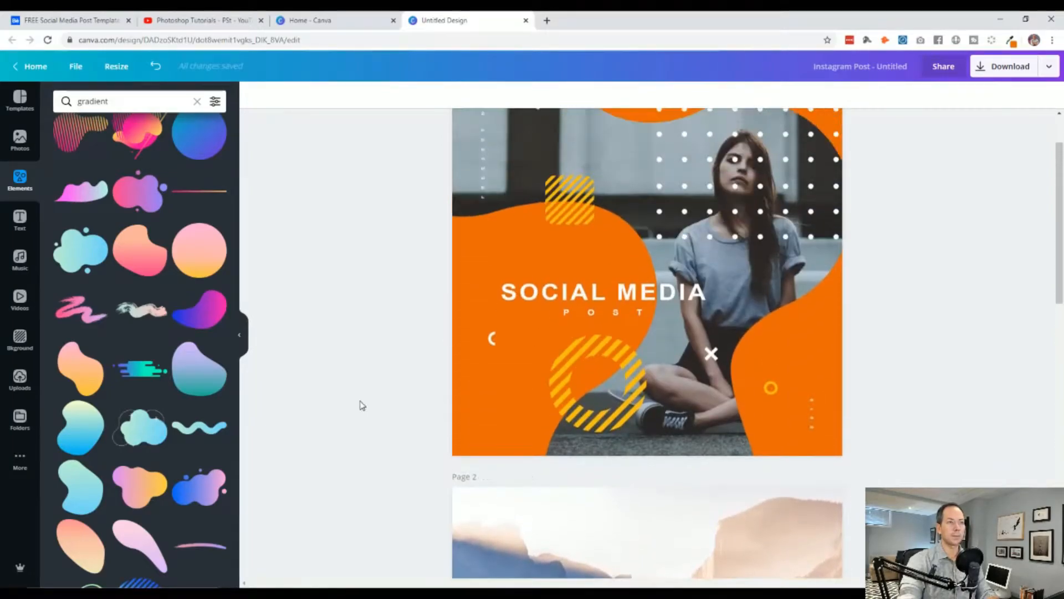
pyautogui.scroll(-5, 362, 405)
pyautogui.scroll(-3, 385, 427)
pyautogui.scroll(6, 386, 427)
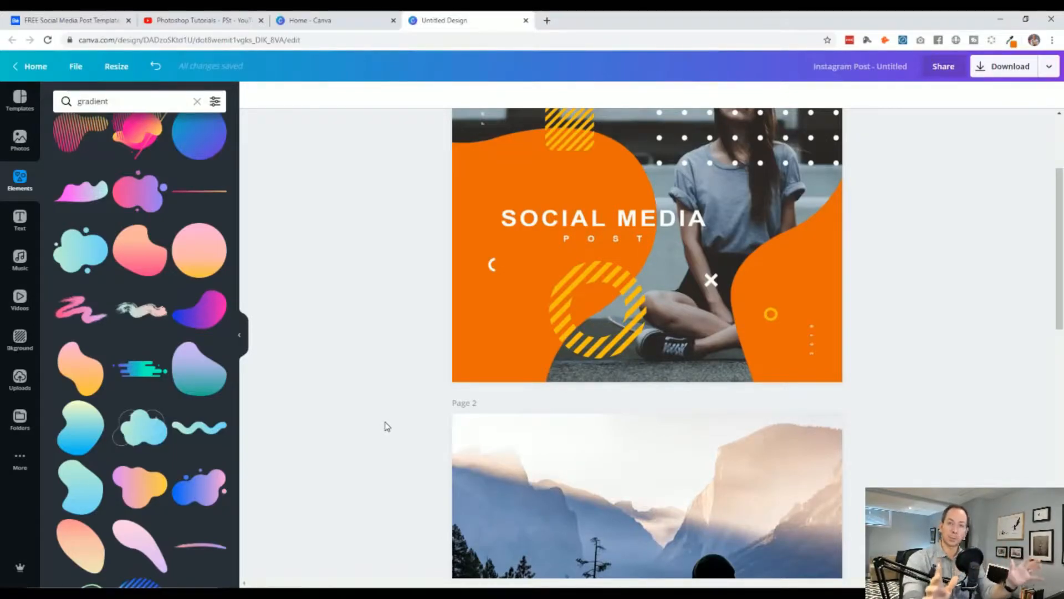
pyautogui.scroll(3, 526, 389)
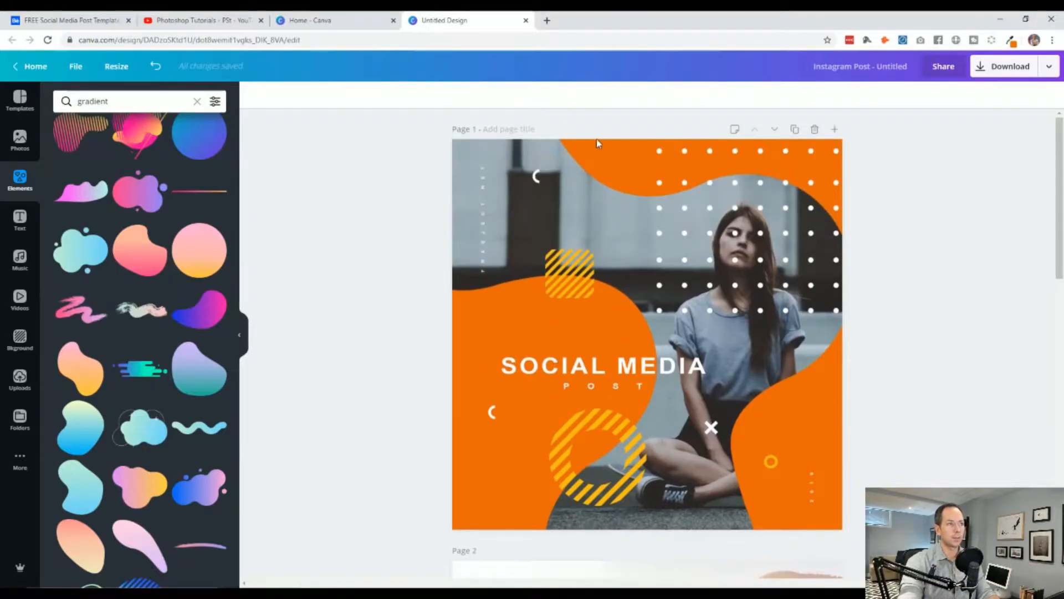
pyautogui.scroll(-5, 612, 340)
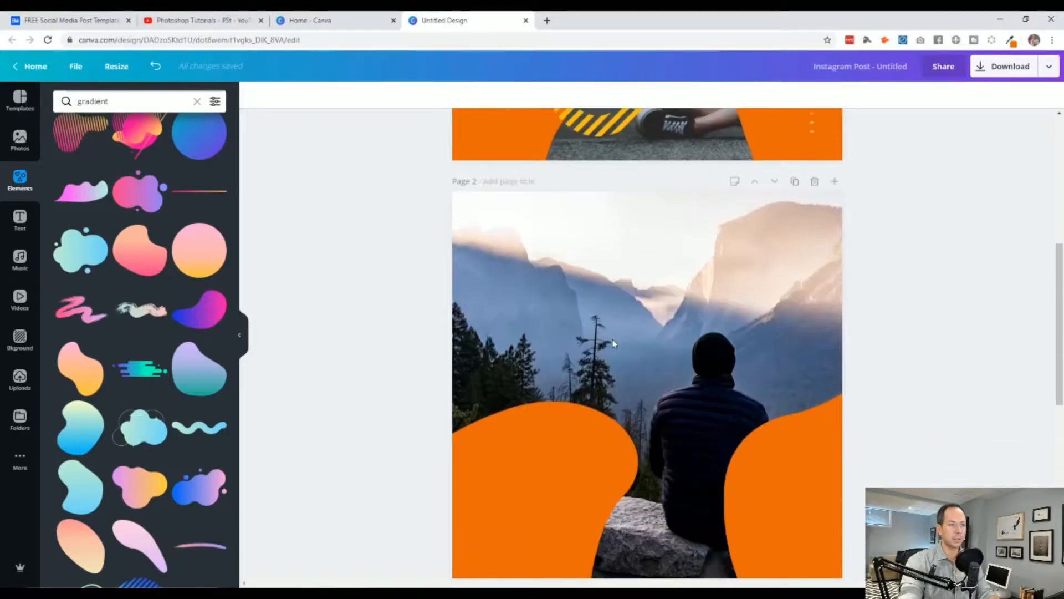
pyautogui.scroll(5, 620, 353)
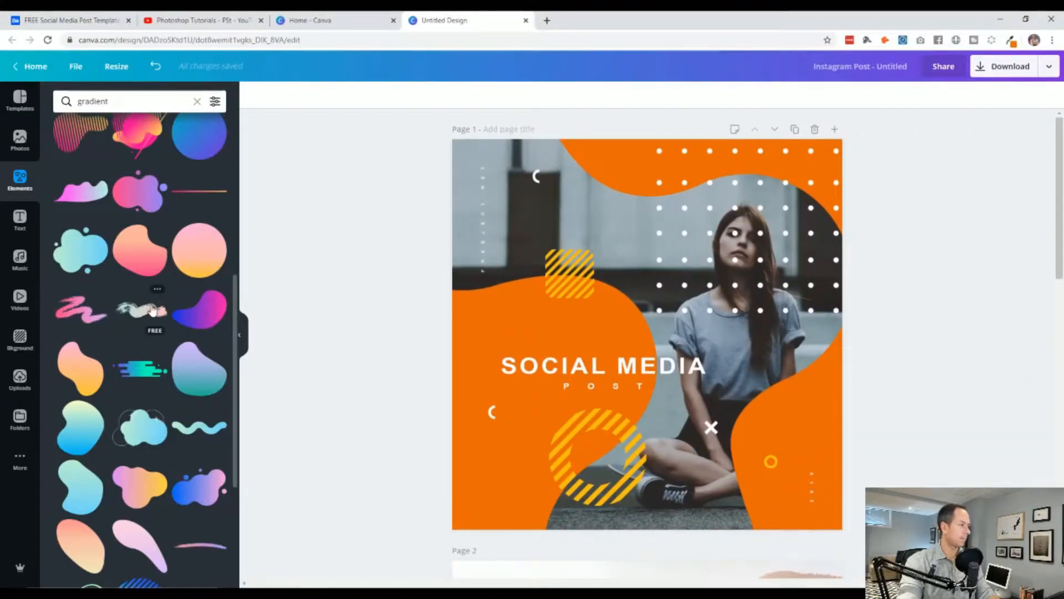
# Step: Try the pink wavy gradient shape, rotated and enlarged over page 1's upper-right orange area, and delete it
pyautogui.click(94, 194)
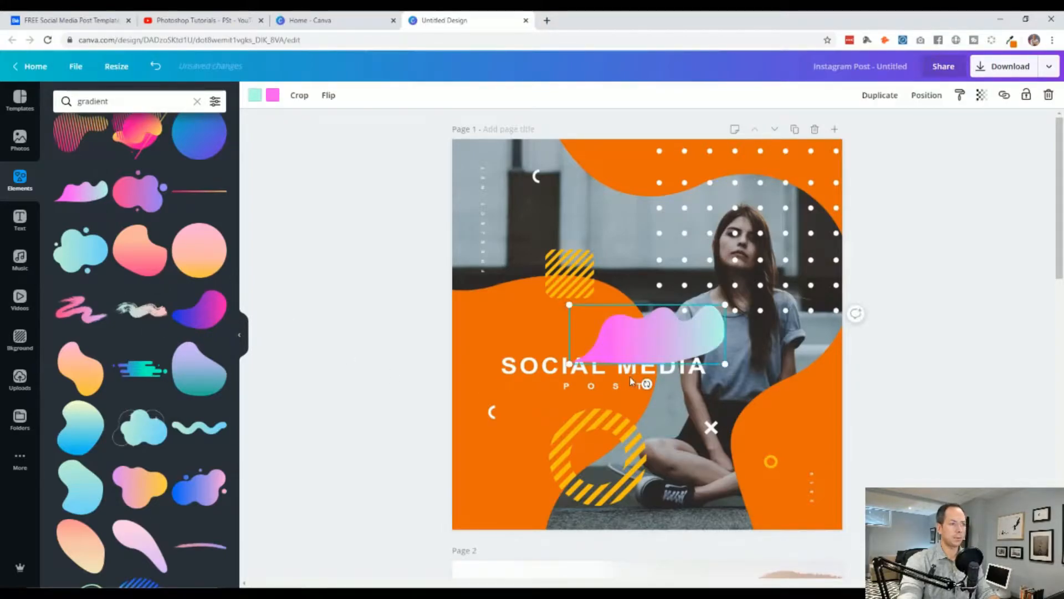
pyautogui.moveTo(647, 383); pyautogui.dragTo(650, 207)
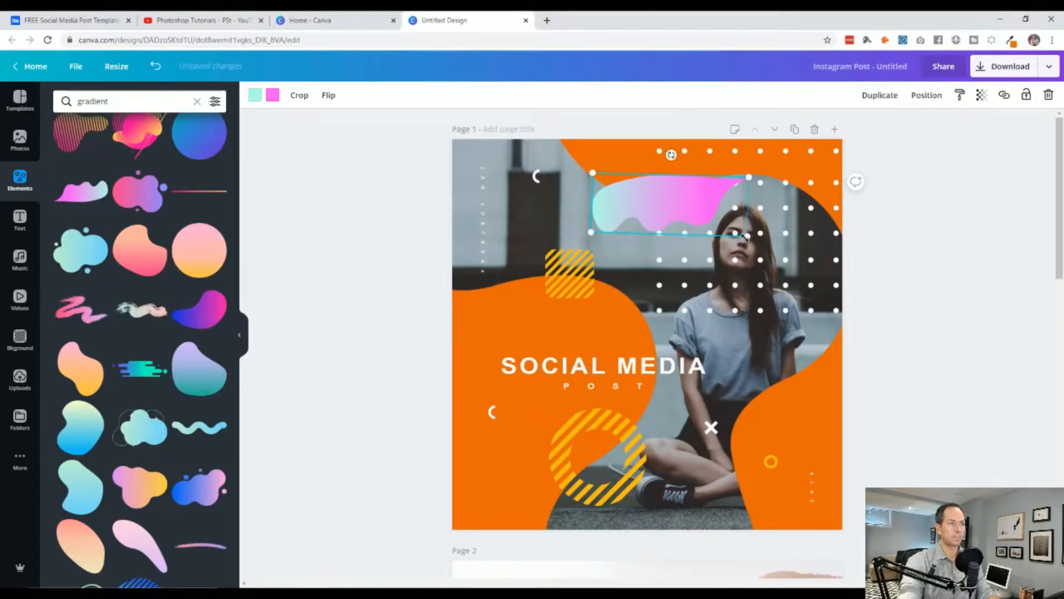
pyautogui.moveTo(672, 155); pyautogui.dragTo(750, 153)
pyautogui.moveTo(648, 192); pyautogui.dragTo(415, 235)
pyautogui.moveTo(648, 221); pyautogui.dragTo(769, 206)
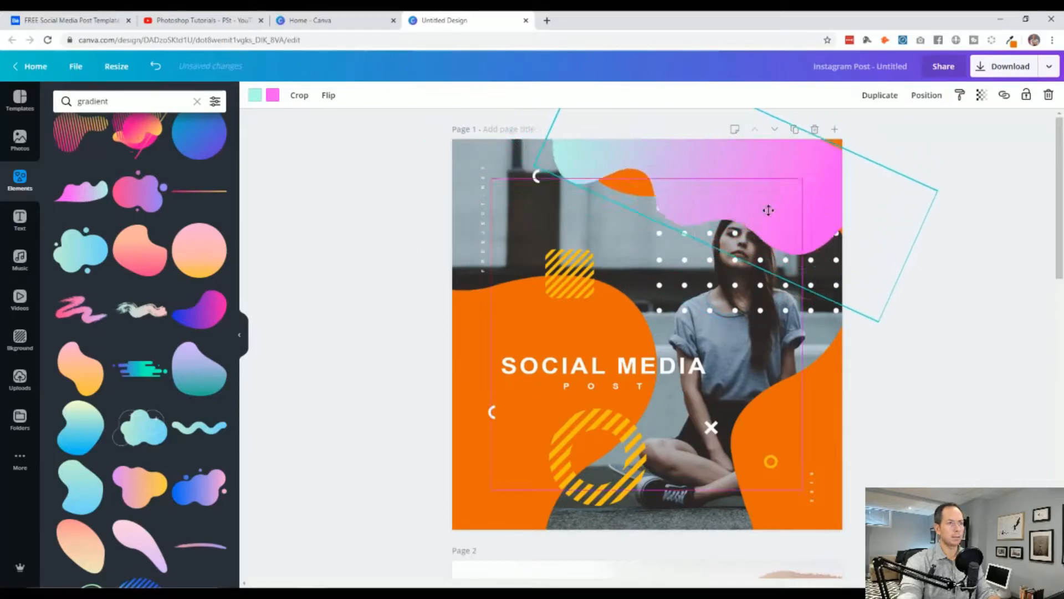
pyautogui.press('Delete')
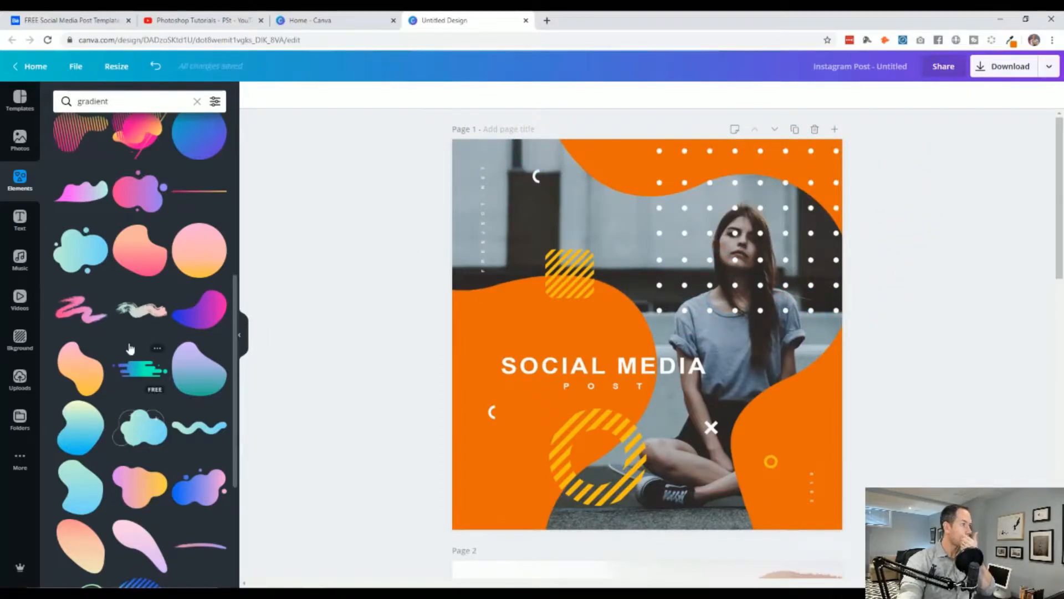
# Step: Look through the gradient element results for a blob that fits the orange shape along page 1's top edge
pyautogui.scroll(-1, 130, 348)
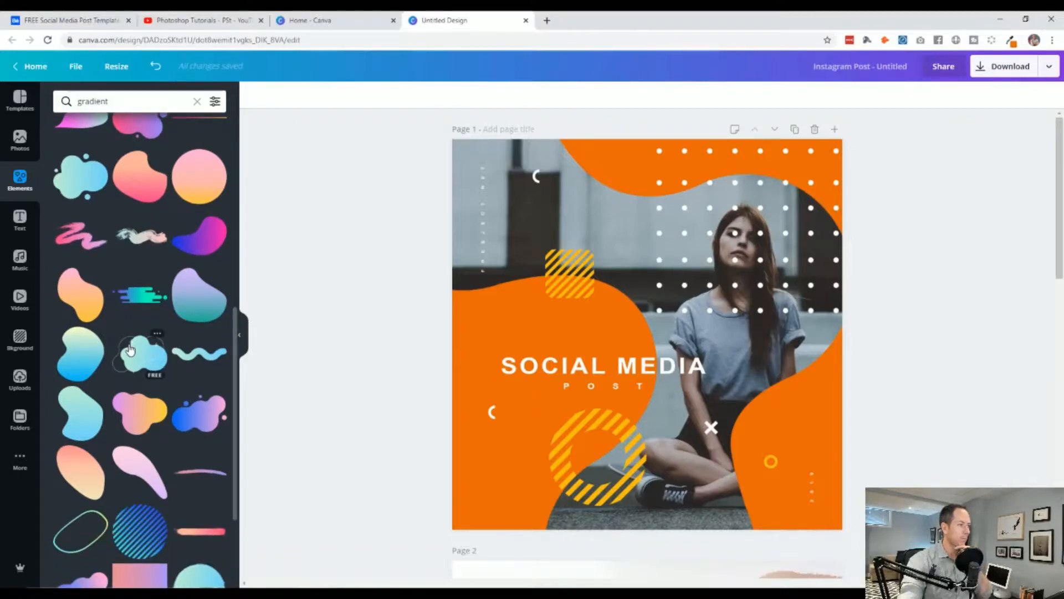
pyautogui.scroll(3, 129, 349)
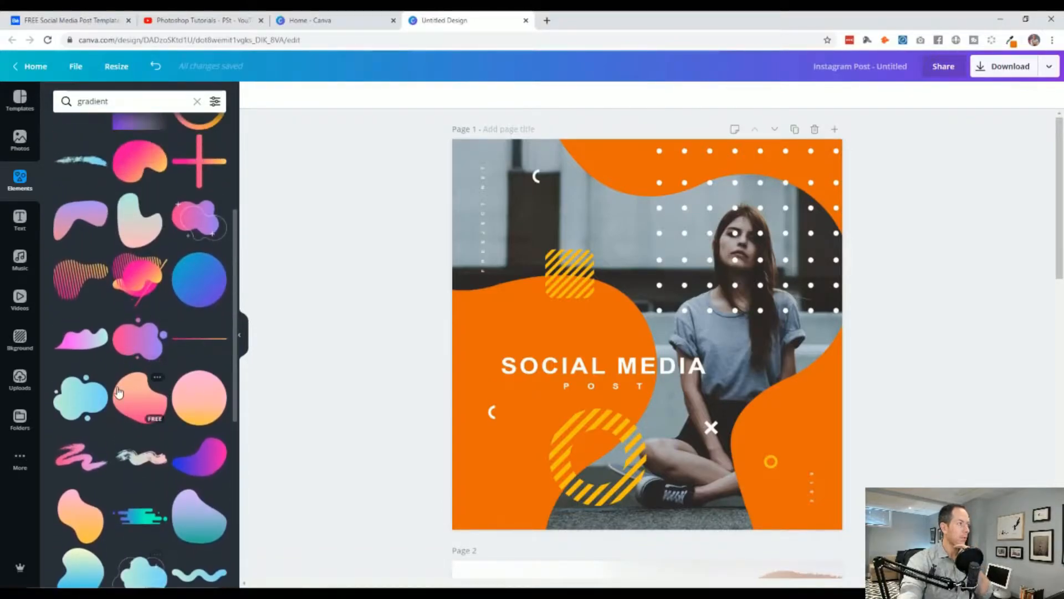
pyautogui.scroll(1, 118, 393)
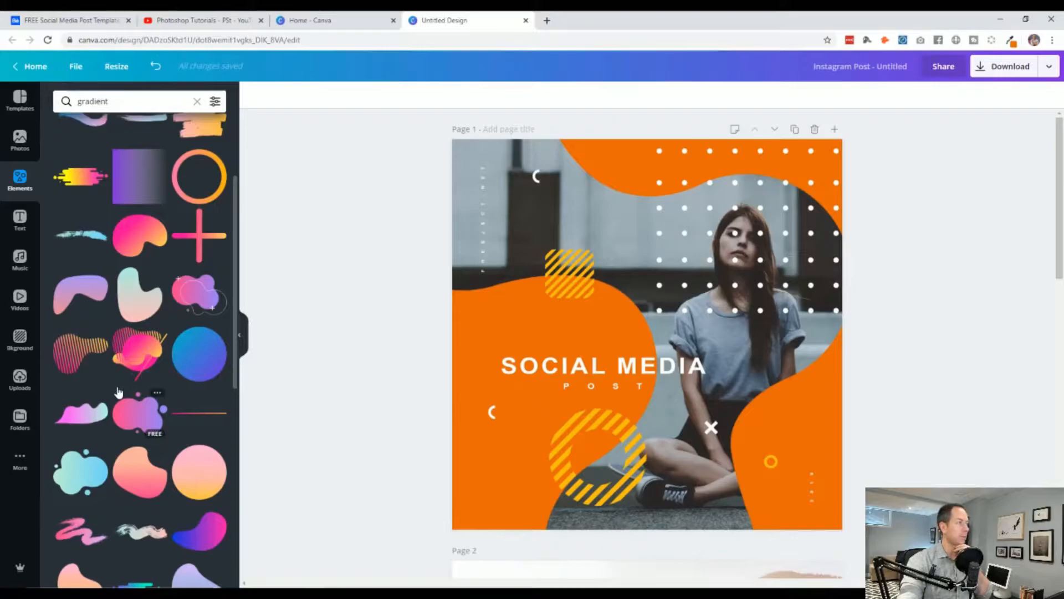
pyautogui.scroll(2, 118, 393)
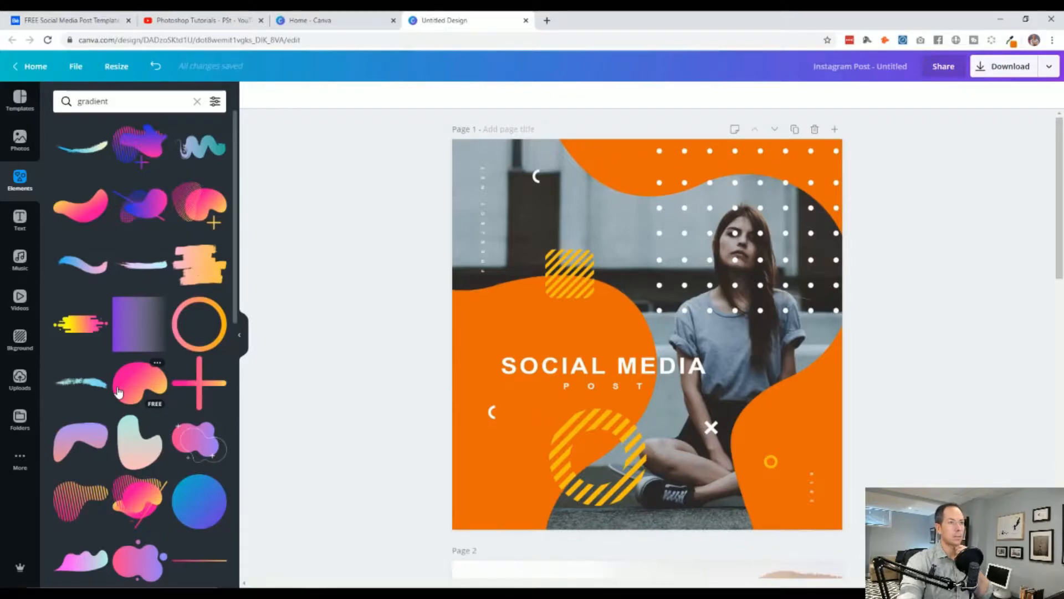
pyautogui.scroll(-6, 118, 394)
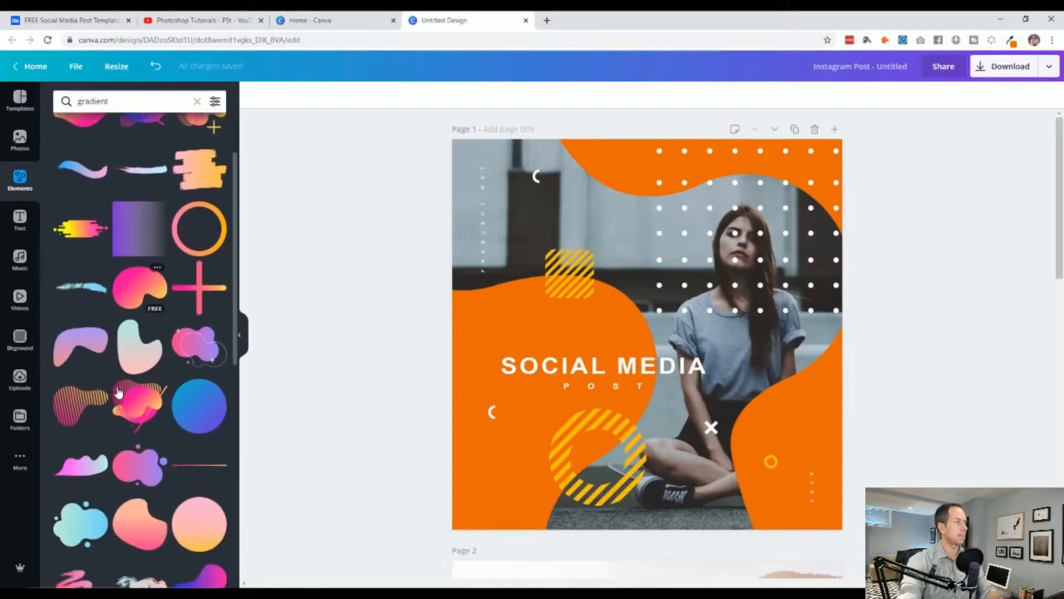
pyautogui.scroll(-3, 119, 408)
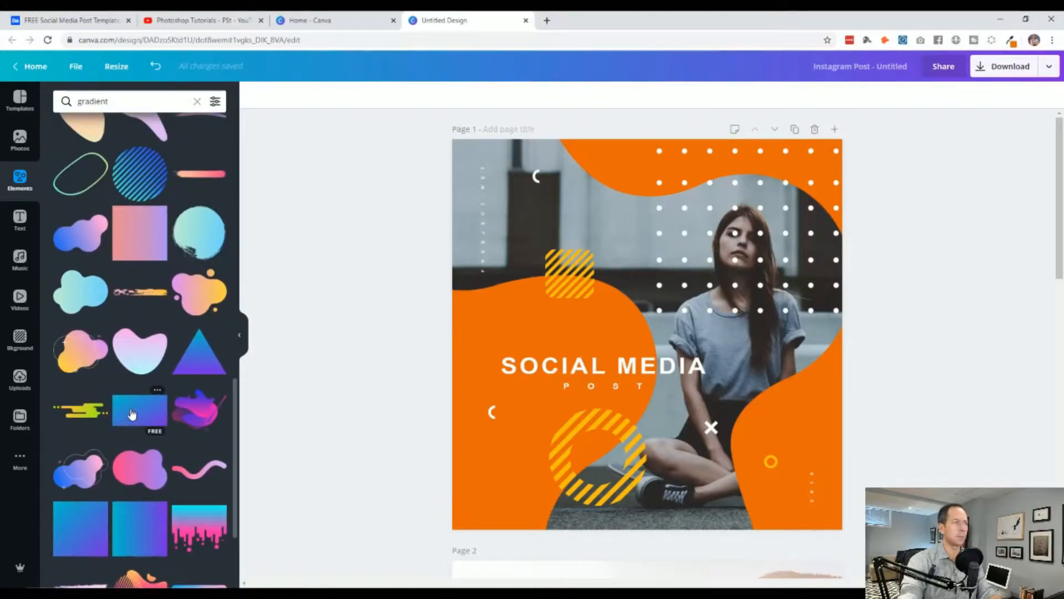
pyautogui.scroll(-2, 131, 415)
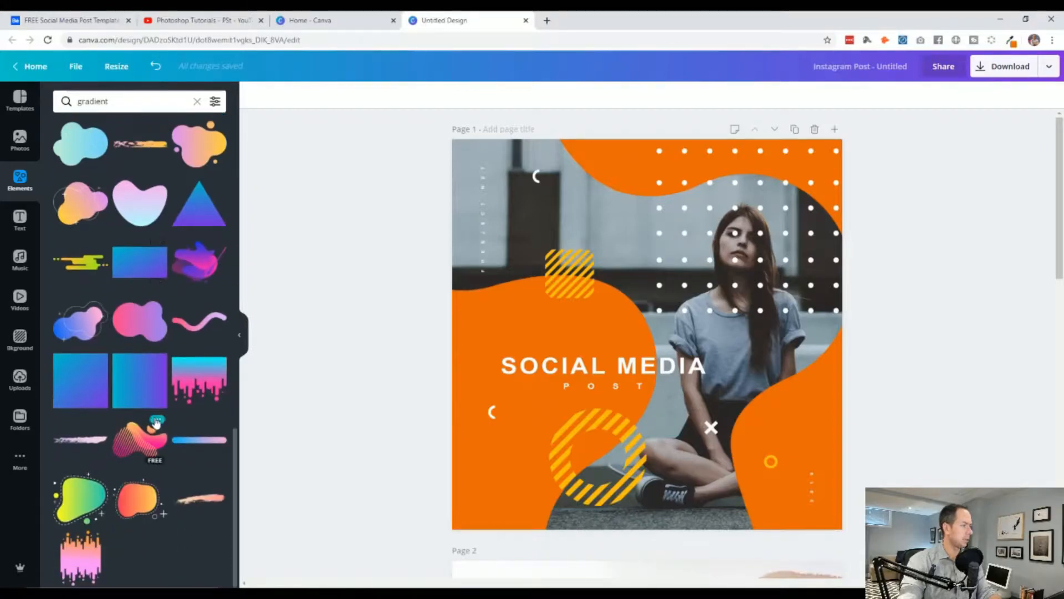
pyautogui.scroll(8, 169, 423)
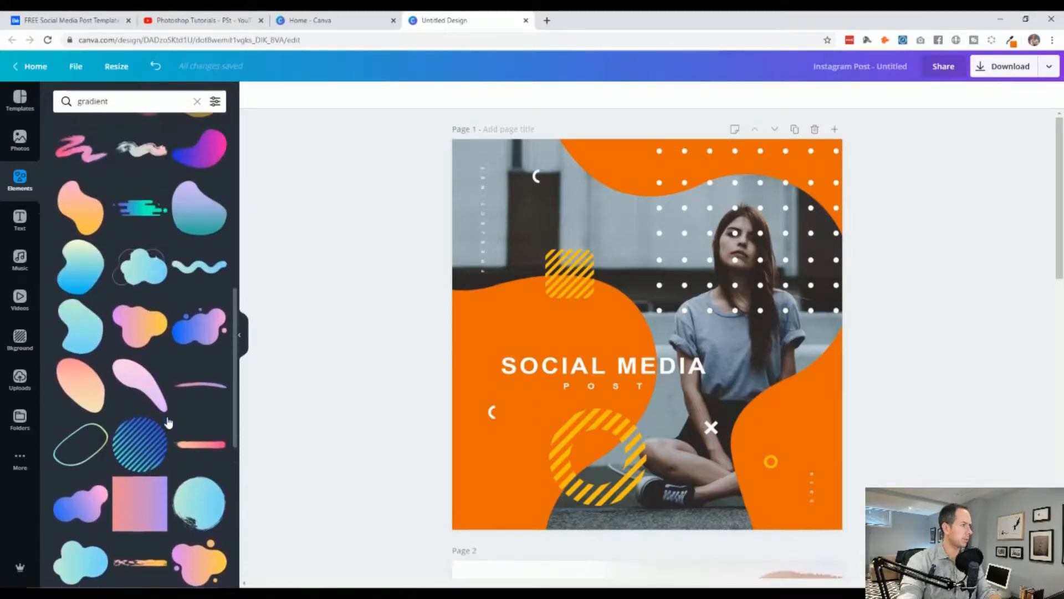
pyautogui.scroll(1, 168, 423)
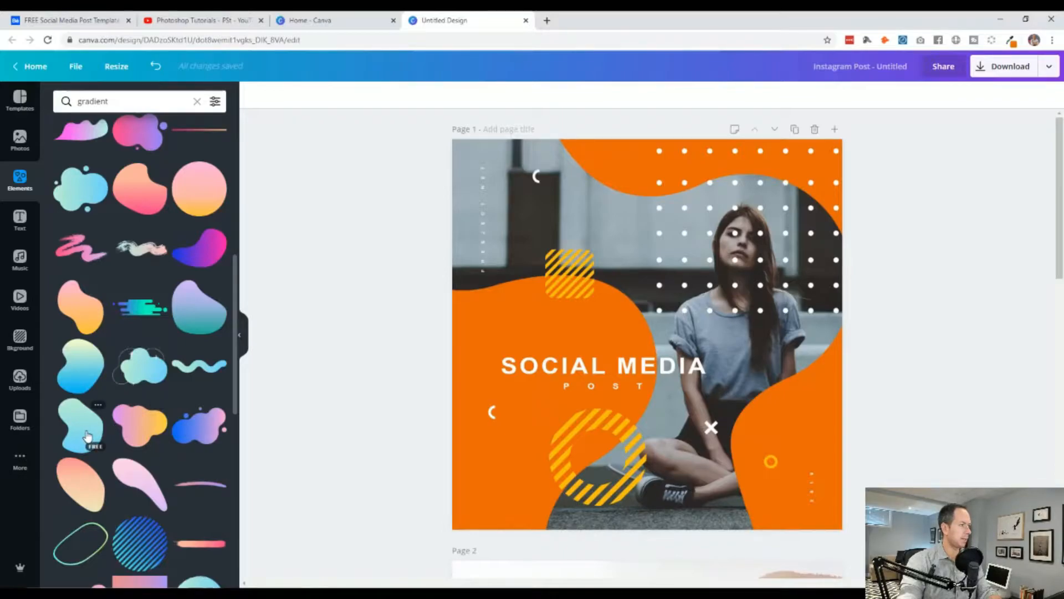
# Step: Add the blue-to-pink blob to page 1, rotate and size it, and fit it over the start of the top orange shape
pyautogui.click(201, 261)
pyautogui.moveTo(647, 409); pyautogui.dragTo(765, 247)
pyautogui.moveTo(612, 290); pyautogui.dragTo(631, 198)
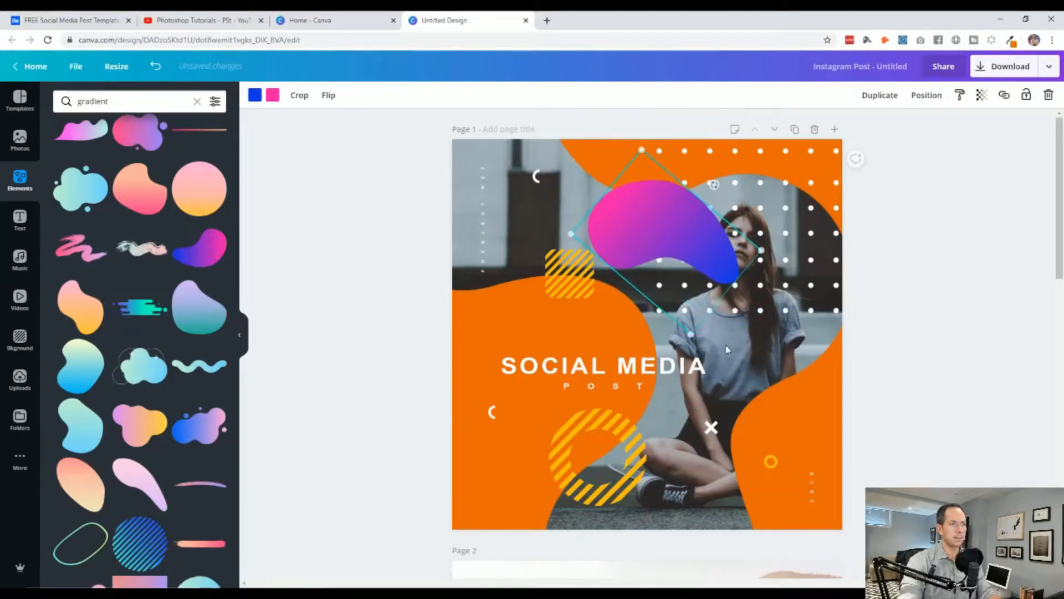
pyautogui.moveTo(713, 184); pyautogui.dragTo(573, 332)
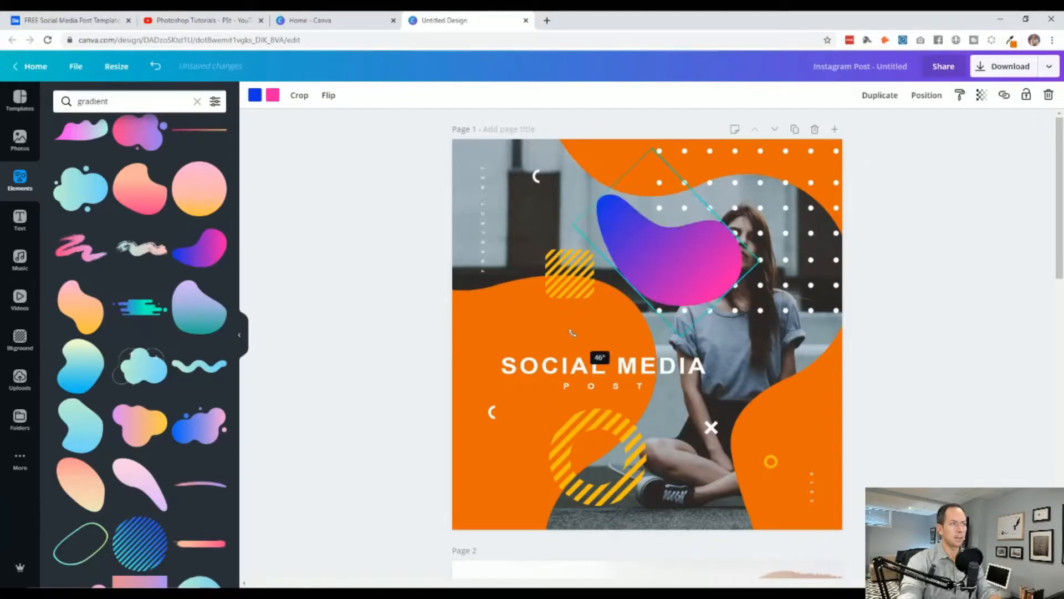
pyautogui.moveTo(668, 247); pyautogui.dragTo(625, 161)
pyautogui.moveTo(564, 180); pyautogui.dragTo(586, 198)
# Step: Place a copy of the blob beside the first along the top orange curve and bring in a third copy
pyautogui.moveTo(610, 160); pyautogui.dragTo(710, 179)
pyautogui.moveTo(657, 205); pyautogui.dragTo(673, 342)
pyautogui.click(363, 244)
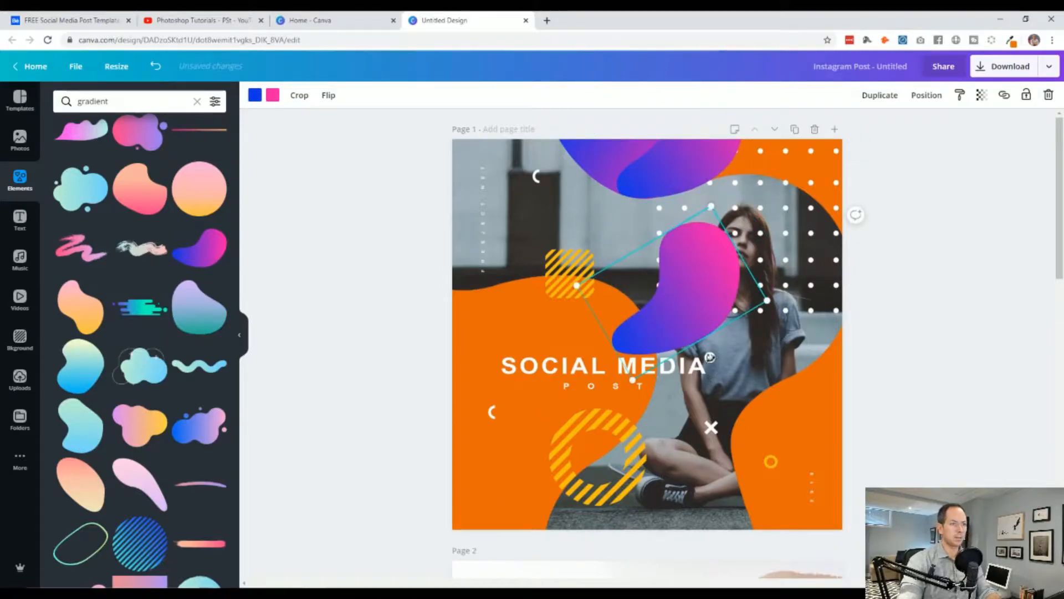
# Step: Rotate and enlarge the third blob copy and fit it over page 1's upper-right orange area
pyautogui.moveTo(671, 272); pyautogui.dragTo(735, 132)
pyautogui.moveTo(755, 251); pyautogui.dragTo(832, 370)
pyautogui.moveTo(727, 214); pyautogui.dragTo(723, 127)
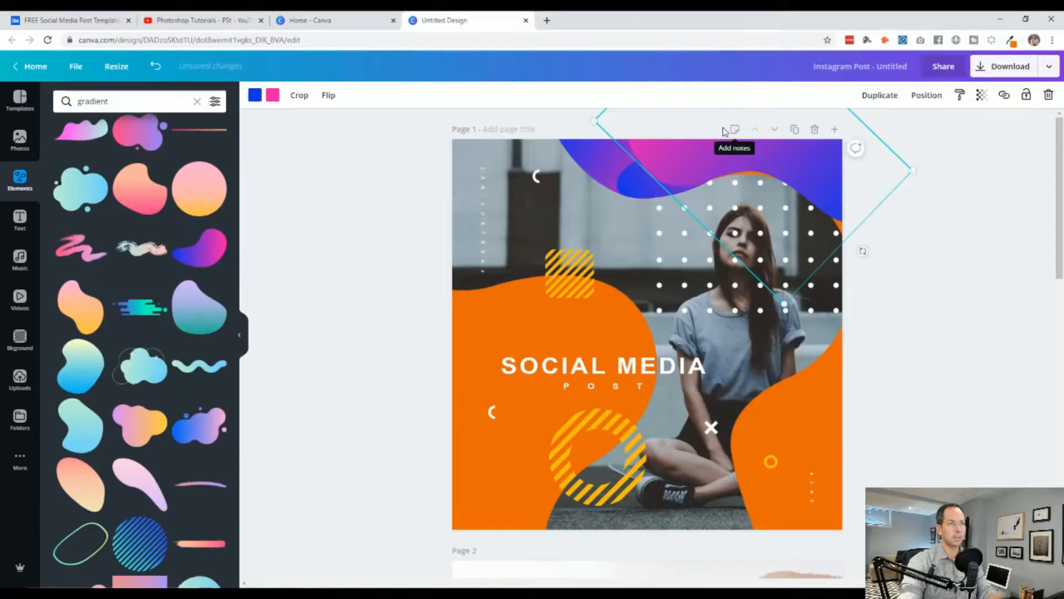
pyautogui.keyDown('shift'); pyautogui.click(594, 168); pyautogui.keyUp('shift')
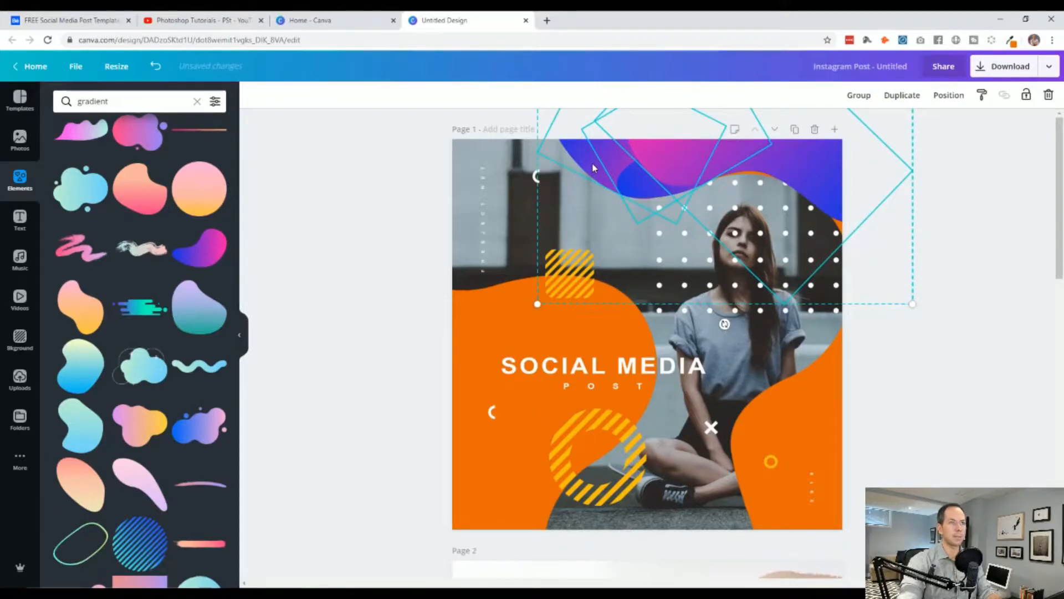
pyautogui.click(411, 210)
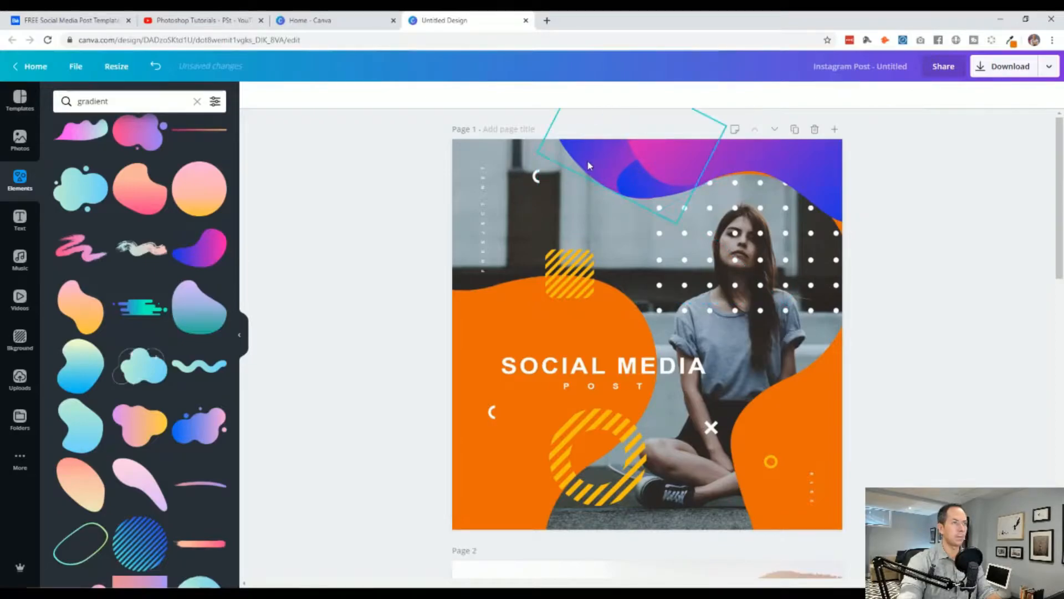
# Step: Recolor both gradient colors of the two smaller top-edge blobs on page 1 with the document's orange
pyautogui.click(587, 160)
pyautogui.click(94, 205)
pyautogui.click(255, 94)
pyautogui.click(94, 213)
pyautogui.click(648, 182)
pyautogui.click(94, 206)
pyautogui.click(273, 94)
pyautogui.click(94, 205)
# Step: Recolor both gradient colors of the large upper-right blob with the document's orange
pyautogui.click(643, 174)
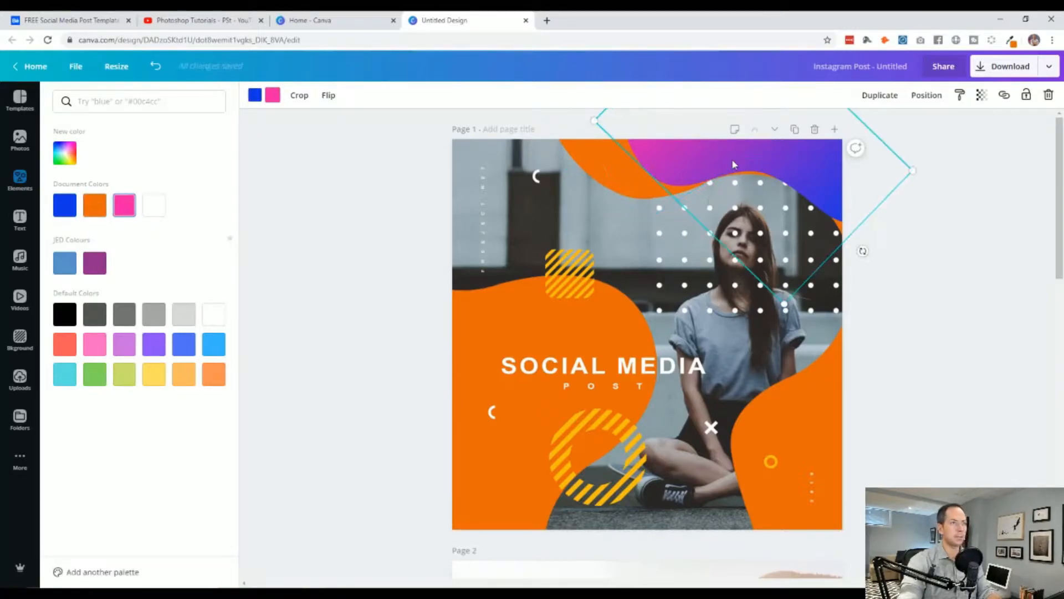
pyautogui.click(100, 206)
pyautogui.click(255, 94)
pyautogui.click(95, 206)
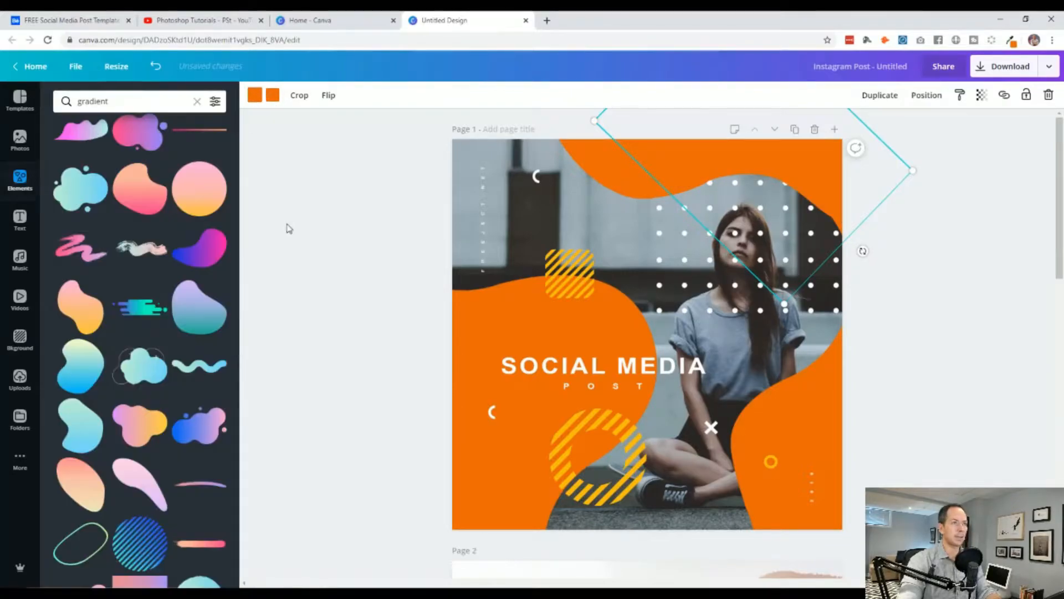
pyautogui.click(333, 275)
# Step: Enlarge the upper-right blob slightly and shift it to match page 1's top orange curve more closely
pyautogui.click(665, 181)
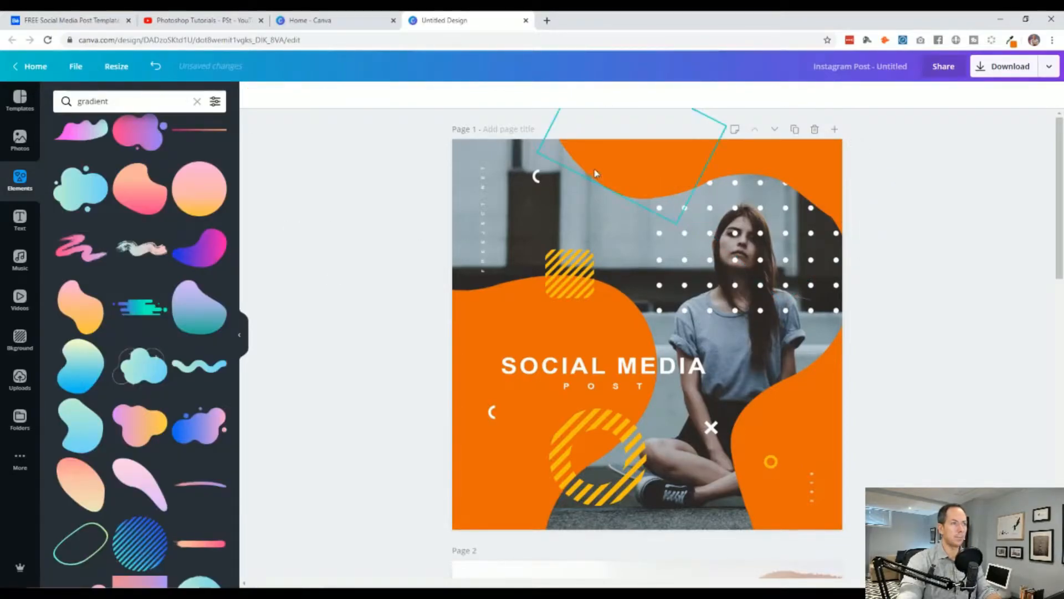
pyautogui.keyDown('shift'); pyautogui.click(650, 185); pyautogui.keyUp('shift')
pyautogui.keyDown('shift'); pyautogui.click(794, 168); pyautogui.keyUp('shift')
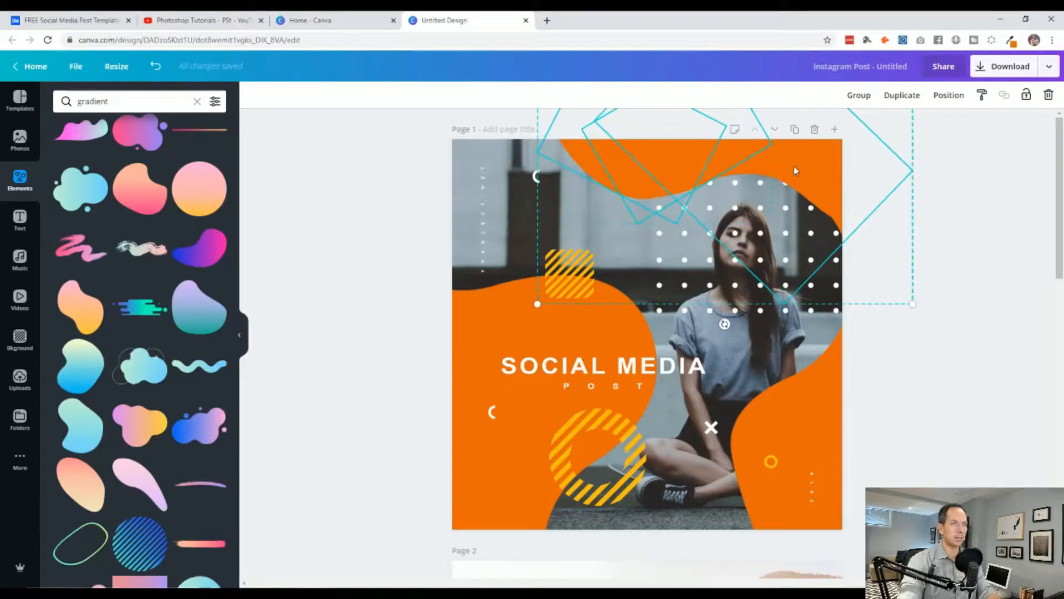
pyautogui.click(829, 192)
pyautogui.moveTo(785, 306); pyautogui.dragTo(792, 344)
pyautogui.moveTo(724, 188); pyautogui.dragTo(727, 169)
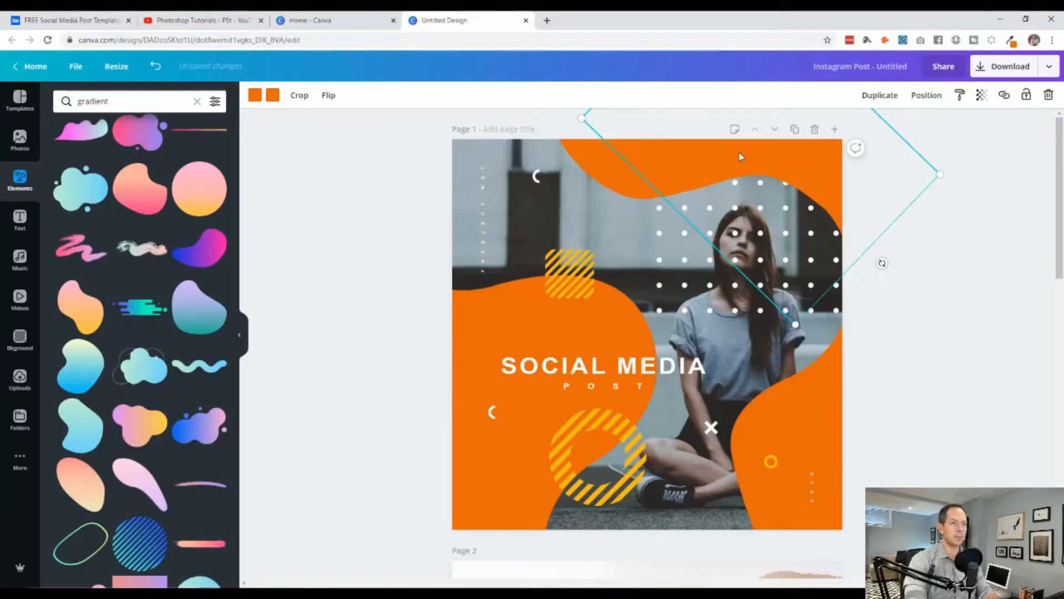
# Step: Group the three top-edge orange blobs and move the group from page 1 to the same position on page 2
pyautogui.keyDown('shift'); pyautogui.click(636, 191); pyautogui.keyUp('shift')
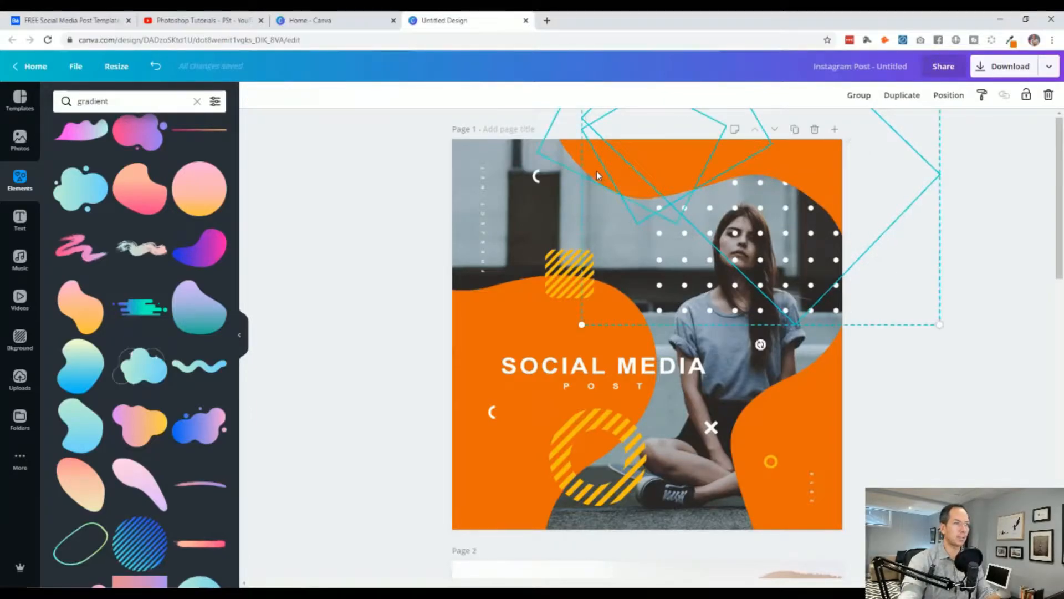
pyautogui.click(859, 96)
pyautogui.click(973, 248)
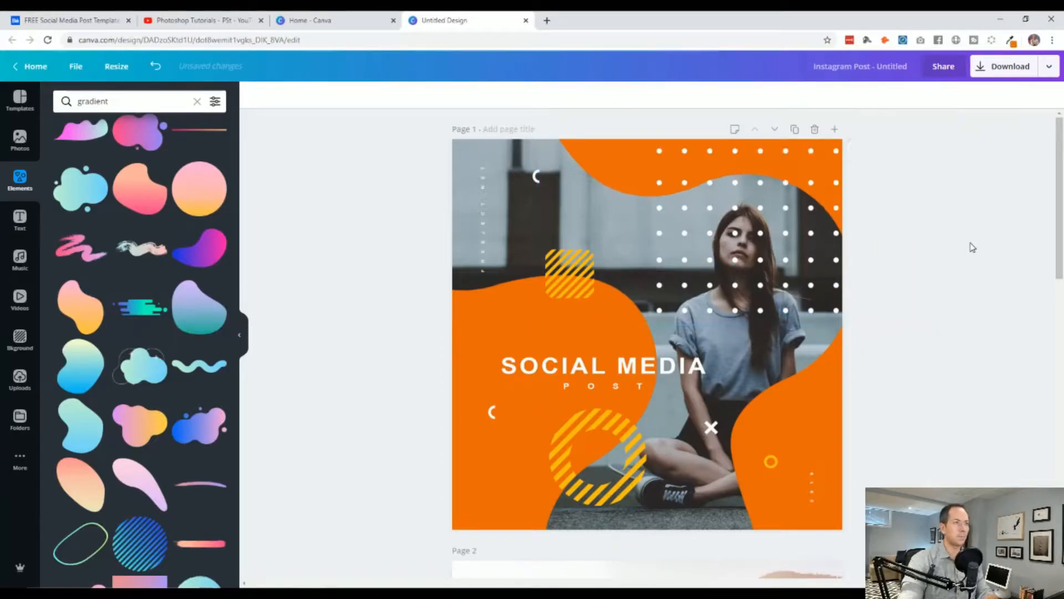
pyautogui.scroll(-6, 859, 245)
pyautogui.scroll(-1, 875, 254)
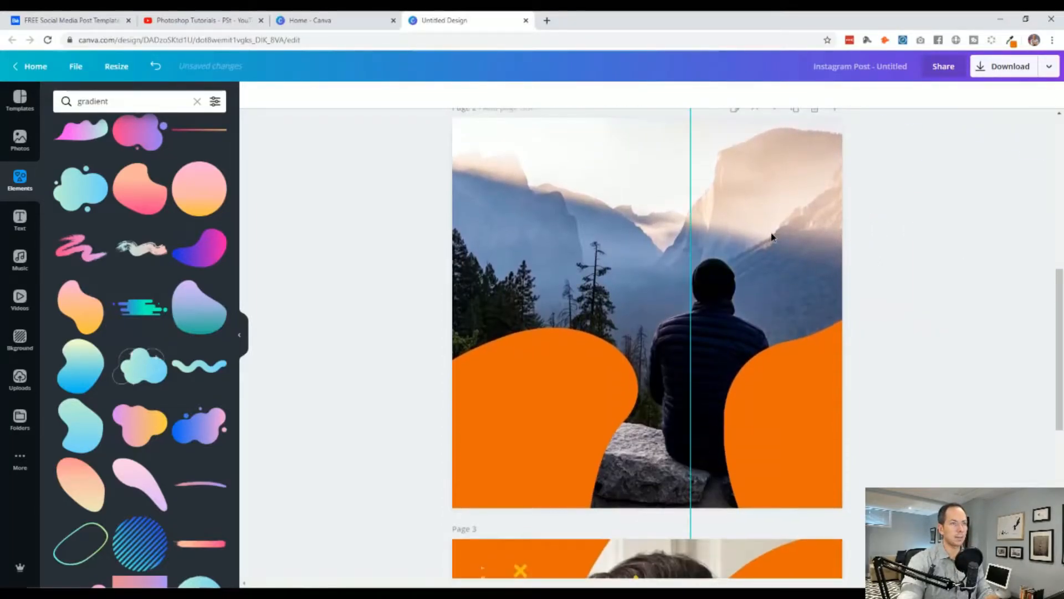
pyautogui.click(772, 238)
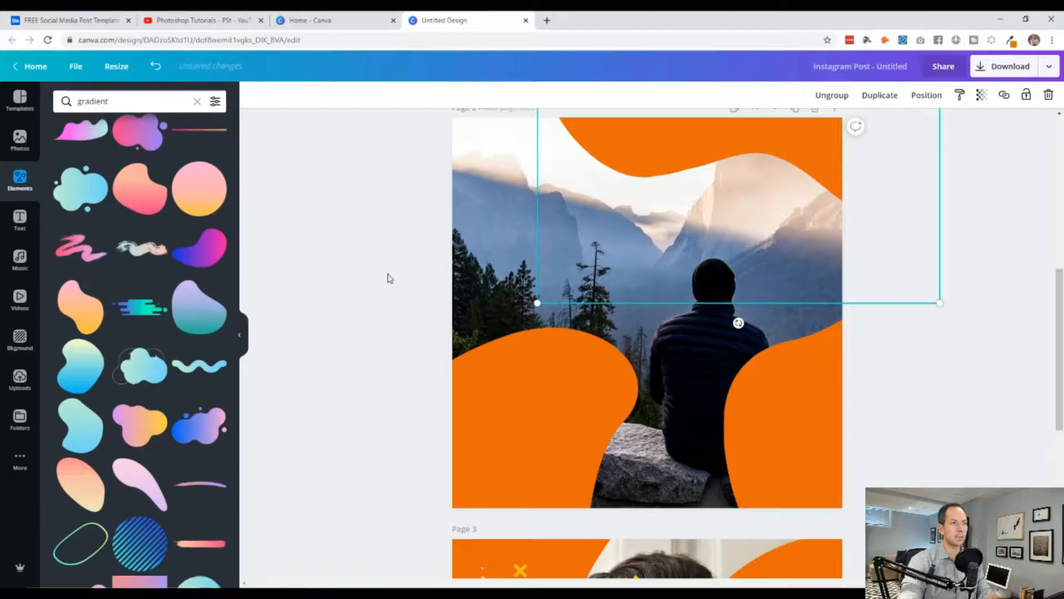
pyautogui.click(339, 319)
# Step: Compare the orange shapes on pages 1 and 2, and delete page 3
pyautogui.scroll(8, 339, 319)
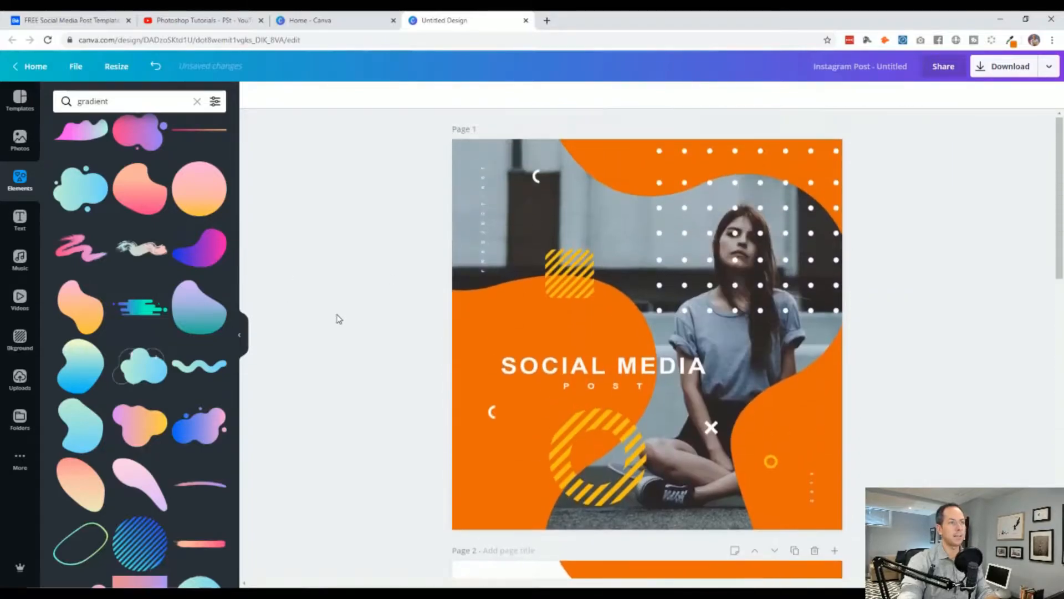
pyautogui.scroll(-5, 339, 319)
pyautogui.scroll(5, 339, 318)
pyautogui.scroll(-5, 339, 319)
pyautogui.scroll(-3, 339, 319)
pyautogui.scroll(8, 339, 319)
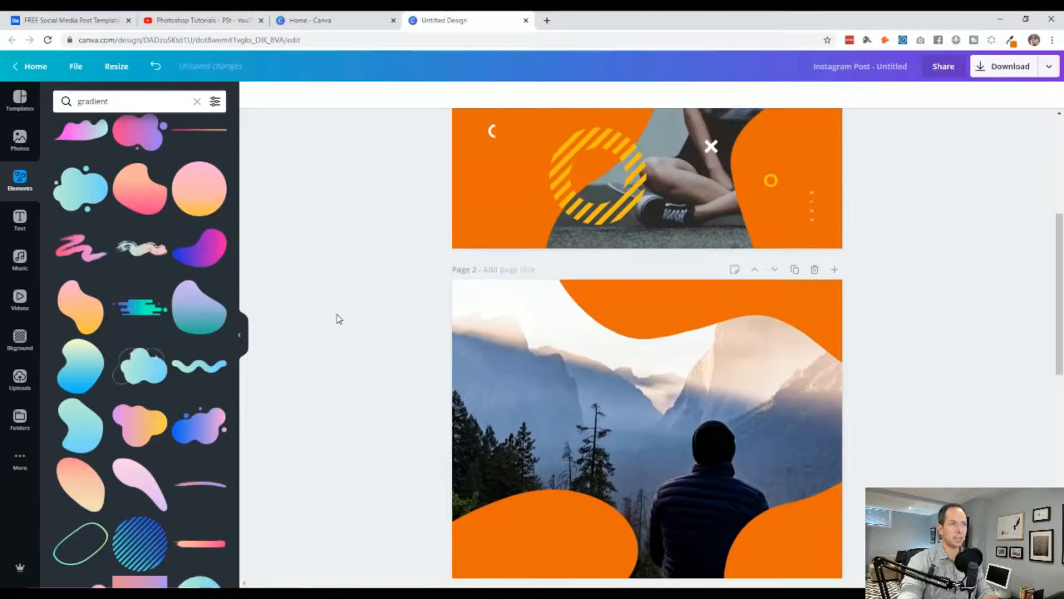
pyautogui.scroll(-8, 349, 311)
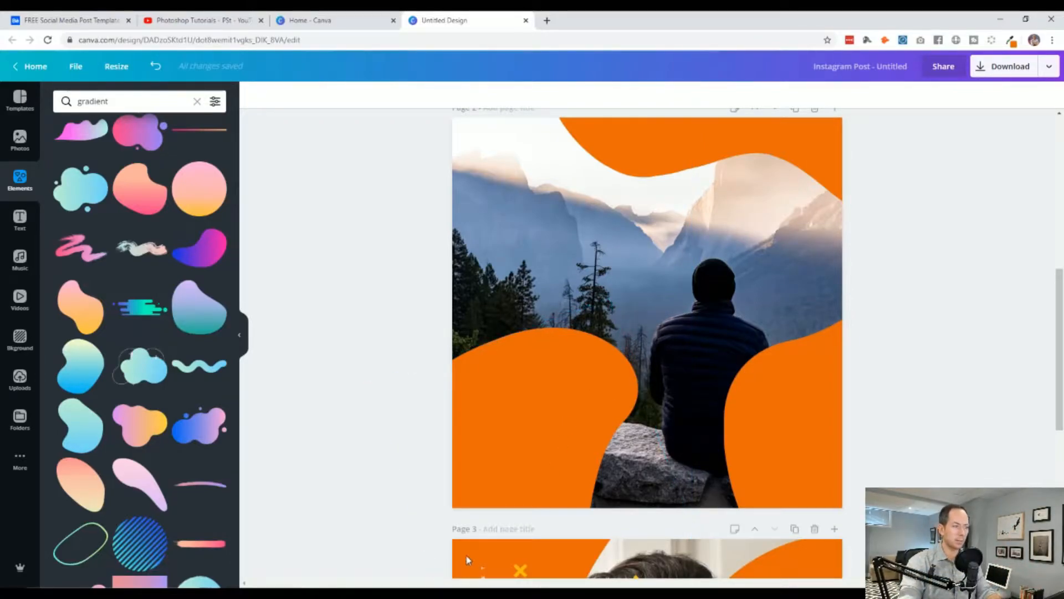
pyautogui.click(814, 528)
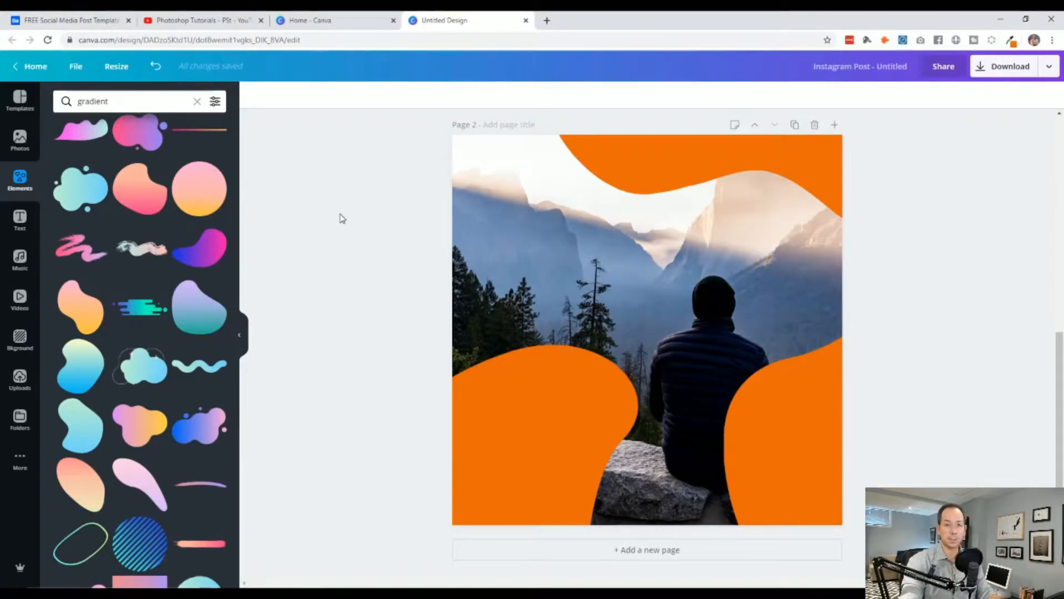
# Step: Try other sitting photos as page 2's background: the woman by the bench, the man with glasses and the man on the sofa
pyautogui.click(20, 140)
pyautogui.moveTo(127, 216); pyautogui.dragTo(721, 344)
pyautogui.moveTo(174, 299); pyautogui.dragTo(460, 247)
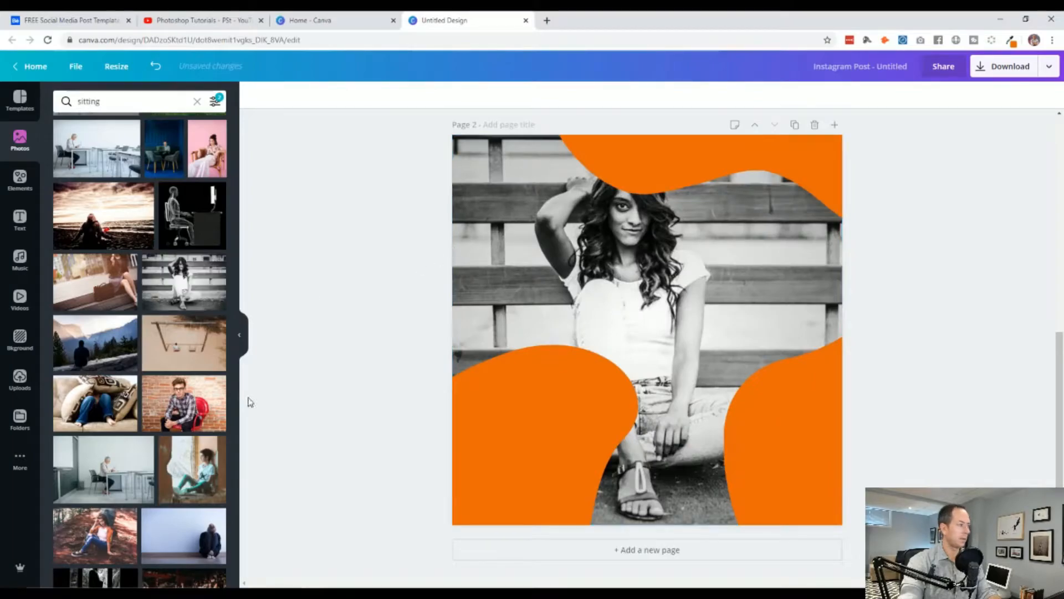
pyautogui.moveTo(169, 403); pyautogui.dragTo(461, 273)
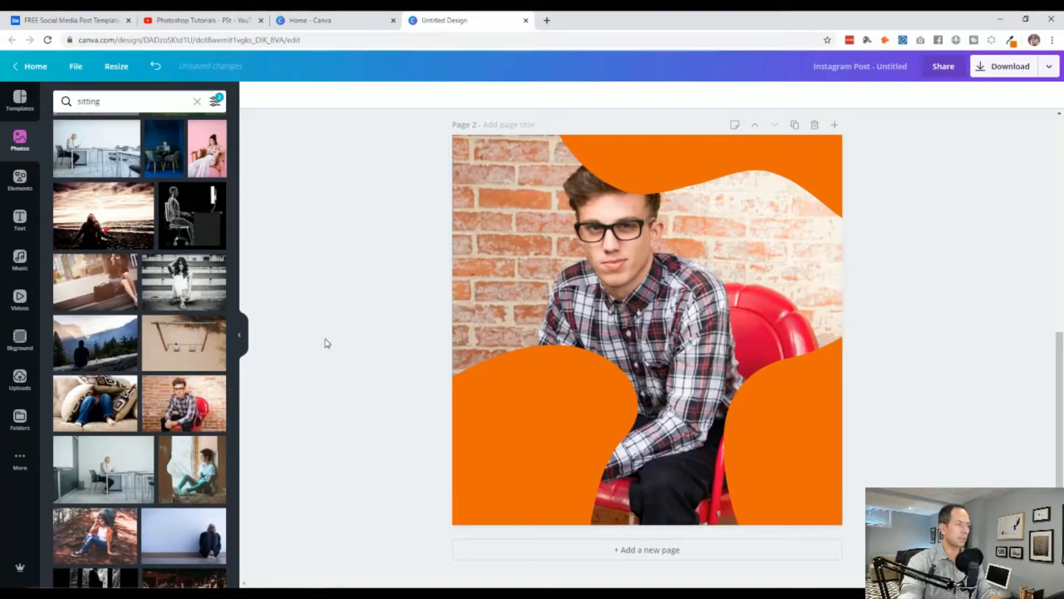
pyautogui.scroll(-2, 183, 499)
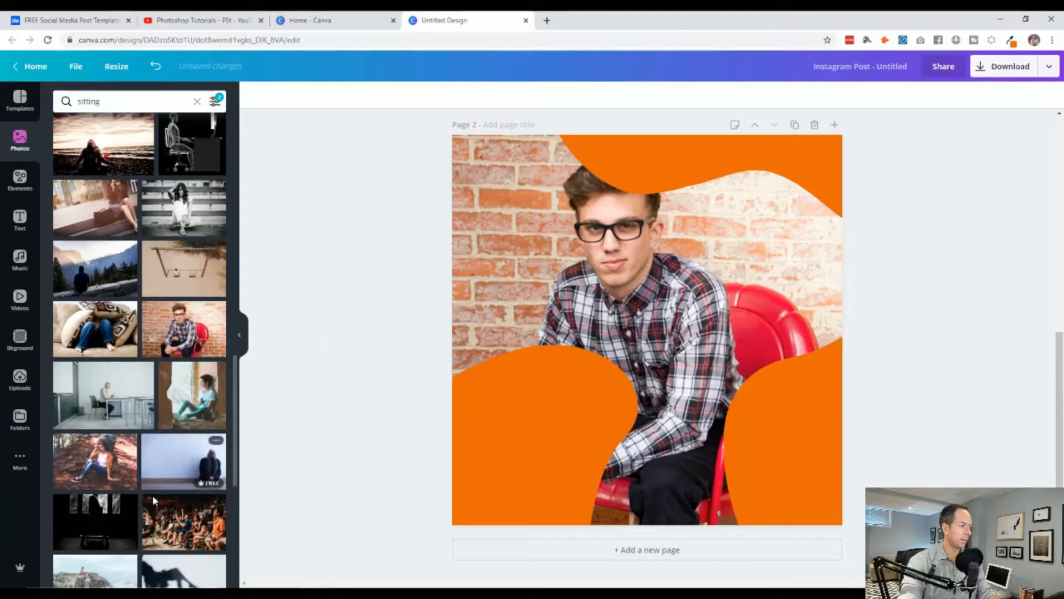
pyautogui.scroll(-5, 167, 488)
pyautogui.scroll(-3, 183, 443)
pyautogui.moveTo(184, 413); pyautogui.dragTo(466, 277)
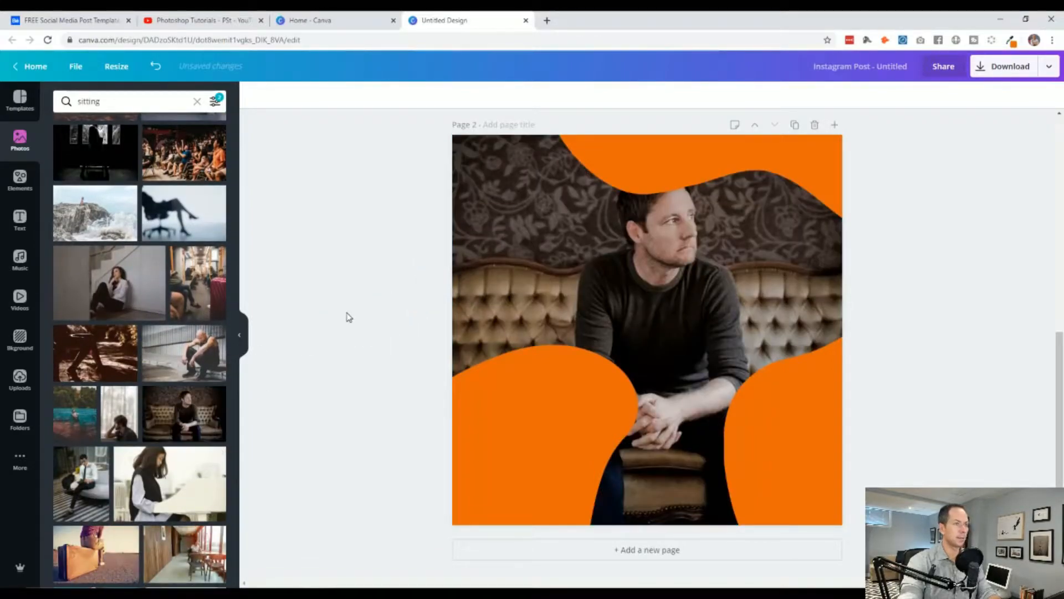
# Step: Undo the background photo swaps on page 2 back to the mountain photo
pyautogui.hotkey('ctrl', 'z')
pyautogui.hotkey('ctrl', 'z')
pyautogui.hotkey('ctrl', 'z')
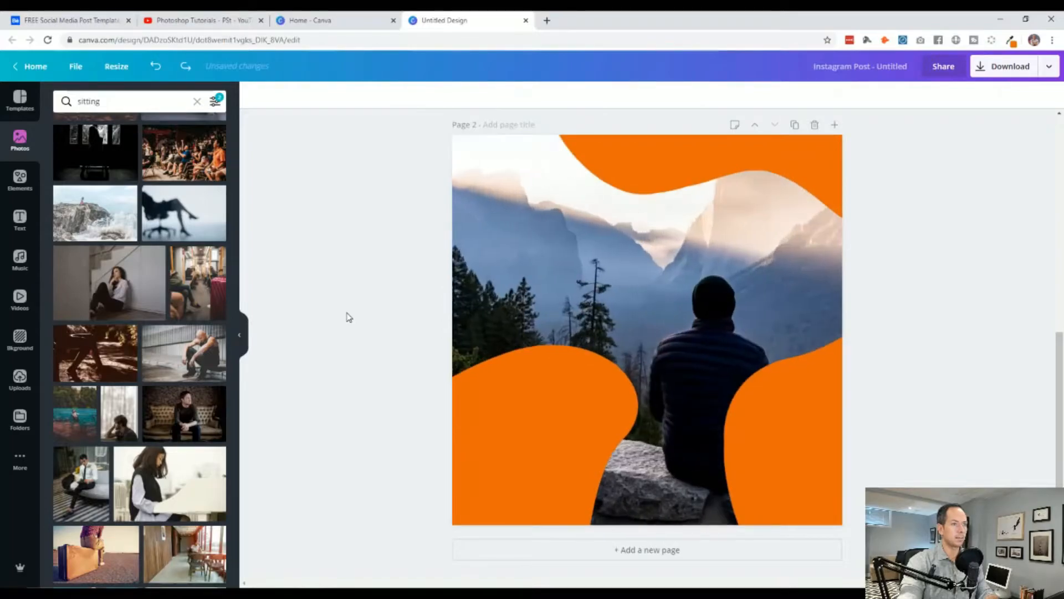
# Step: Search the elements for "dots" and look through the results for a white dot grid like the one on page 1
pyautogui.scroll(6, 409, 292)
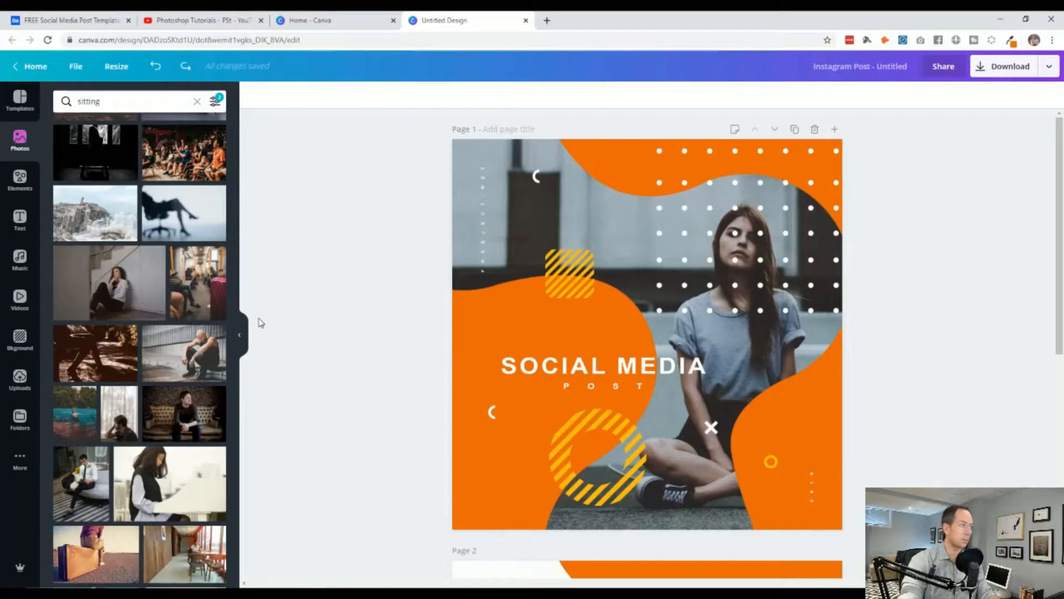
pyautogui.click(20, 178)
pyautogui.doubleClick(109, 101)
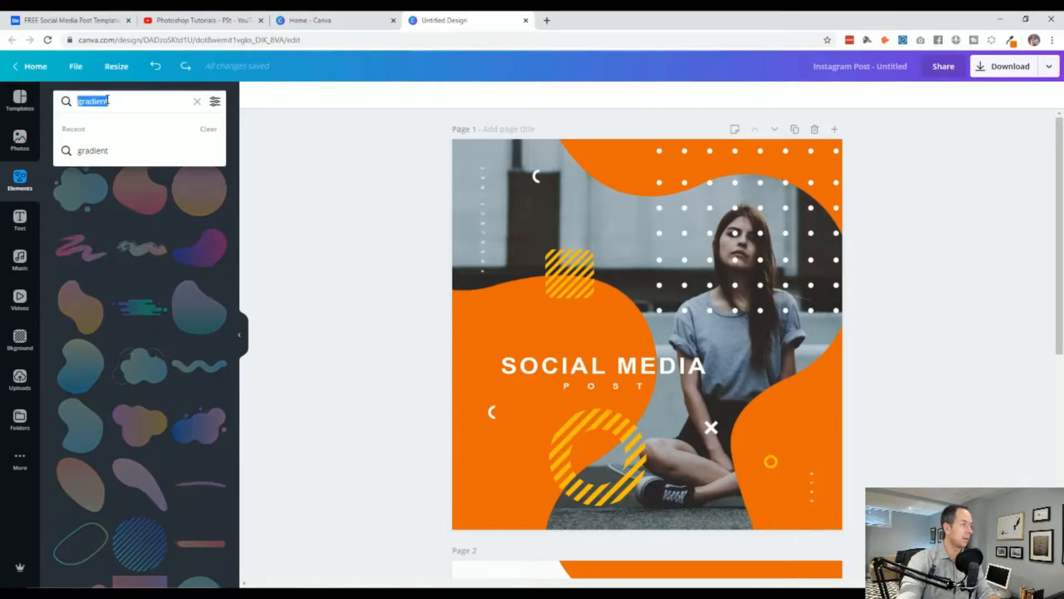
pyautogui.write('dots')
pyautogui.press('Return')
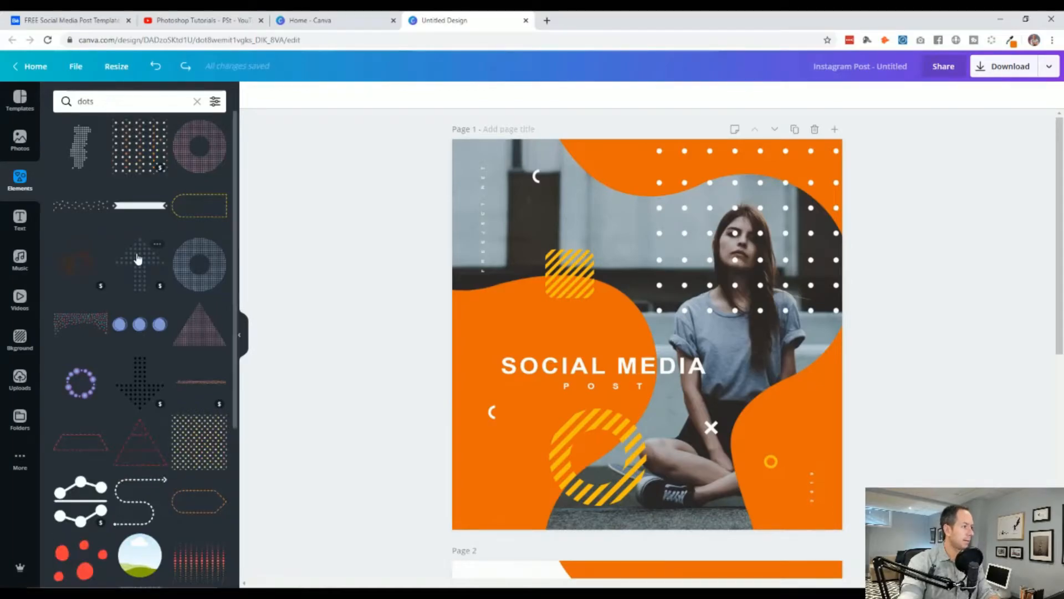
pyautogui.scroll(-5, 138, 259)
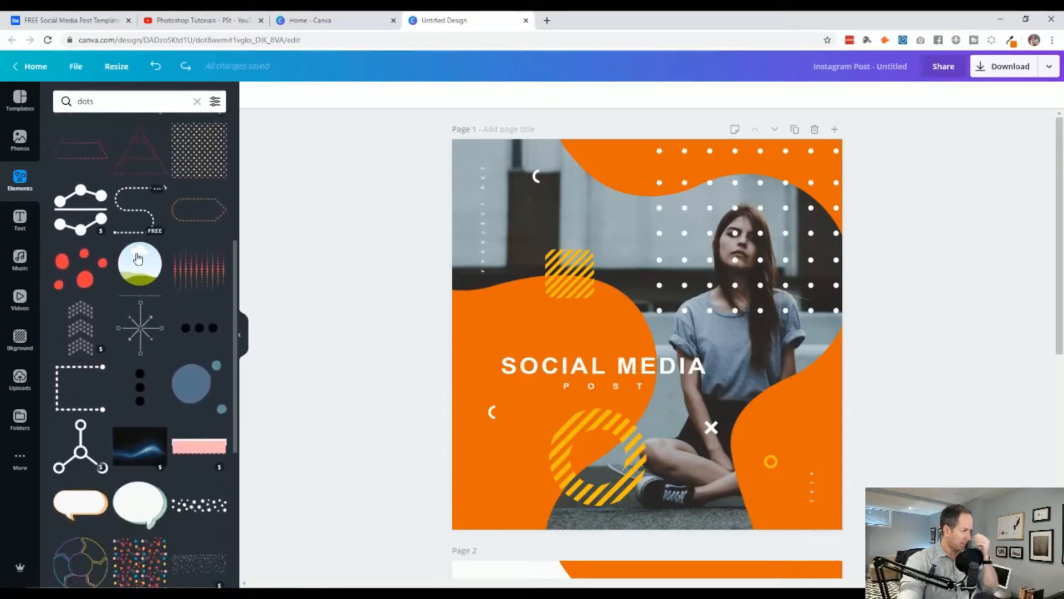
pyautogui.scroll(-5, 138, 259)
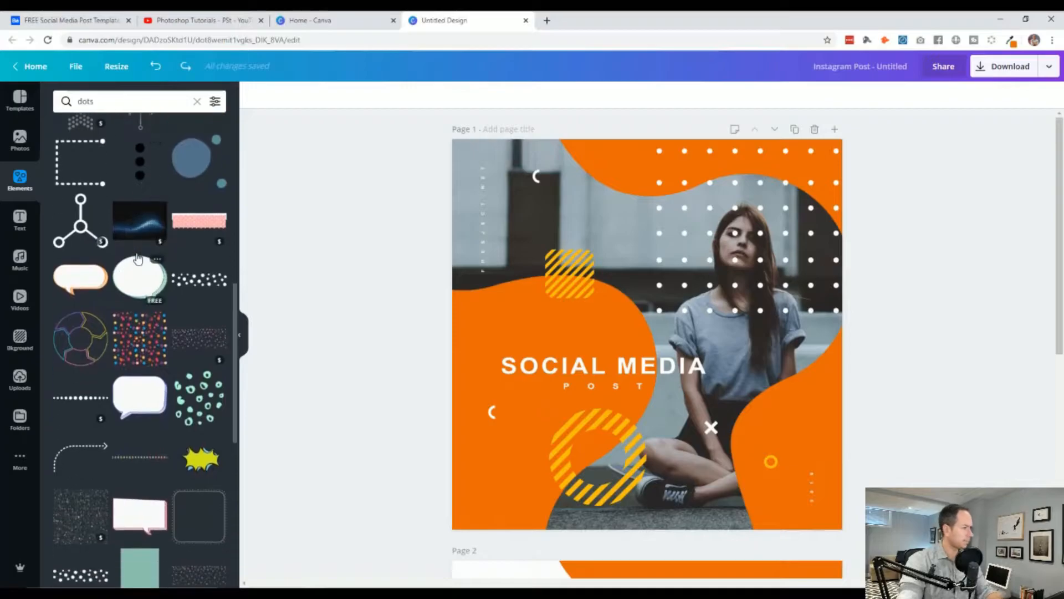
pyautogui.scroll(-6, 138, 259)
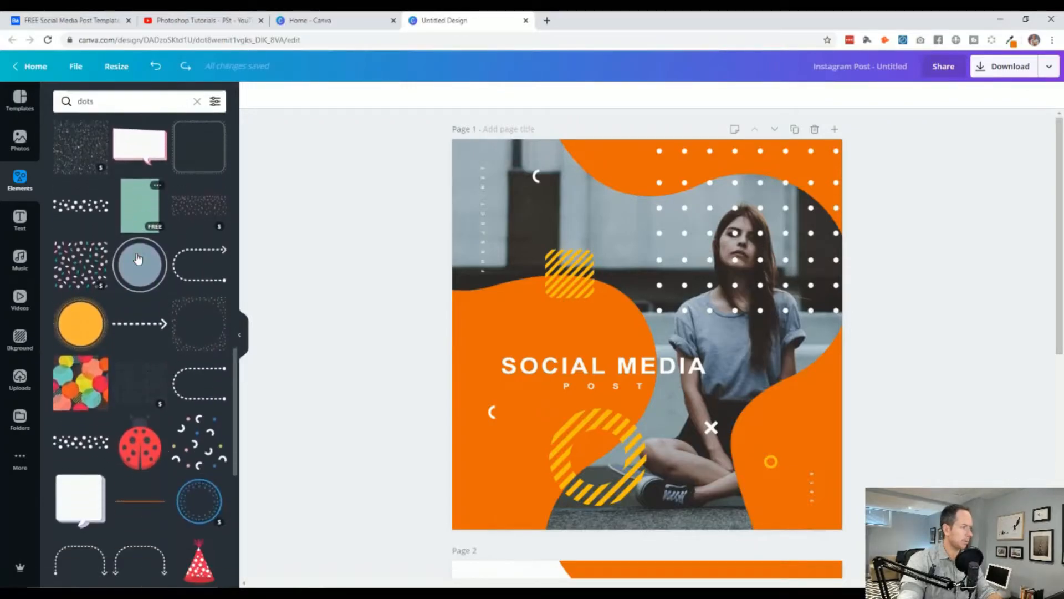
pyautogui.scroll(-1, 138, 259)
pyautogui.scroll(-5, 136, 302)
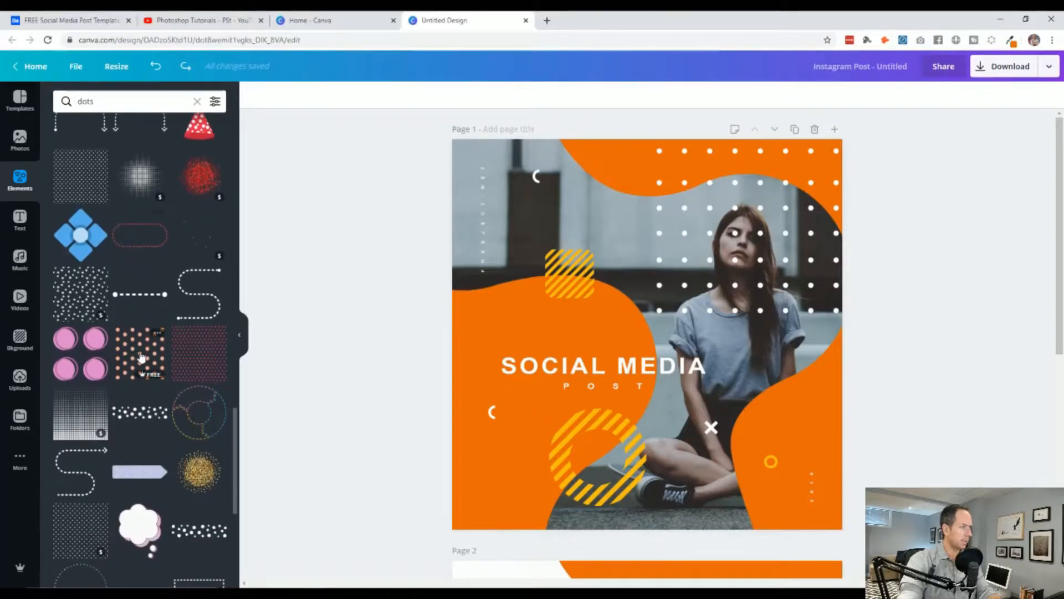
pyautogui.scroll(-1, 142, 356)
pyautogui.scroll(-1, 141, 357)
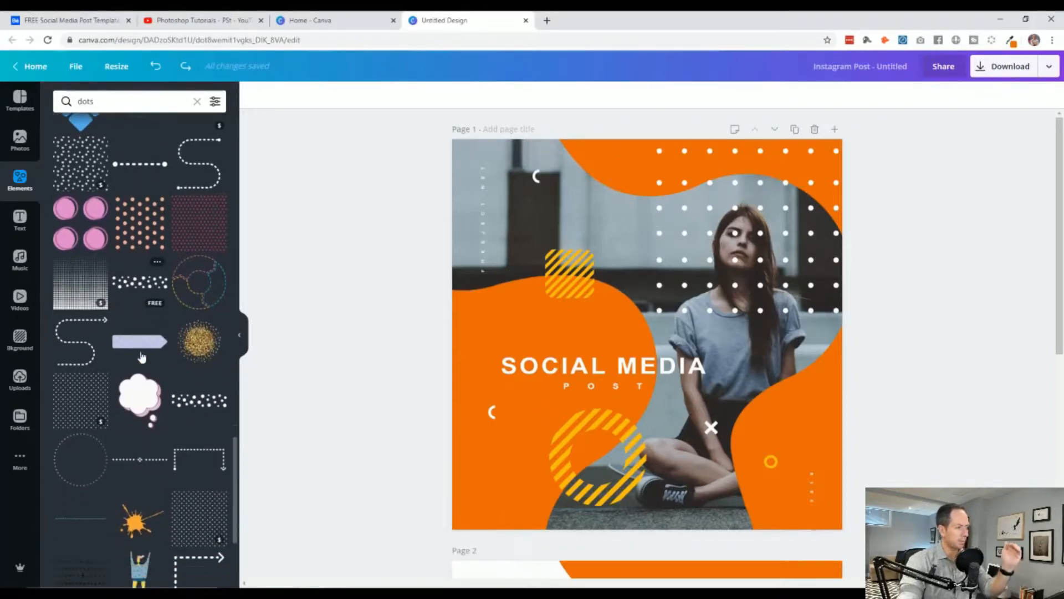
pyautogui.scroll(-2, 141, 357)
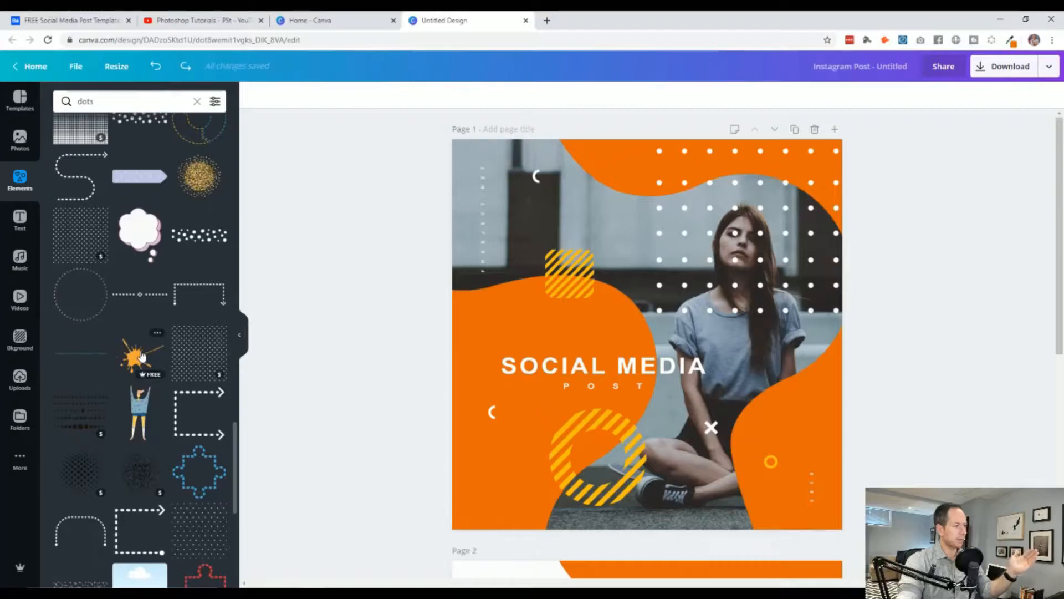
pyautogui.scroll(-1, 141, 357)
pyautogui.scroll(-2, 142, 357)
pyautogui.scroll(-5, 142, 357)
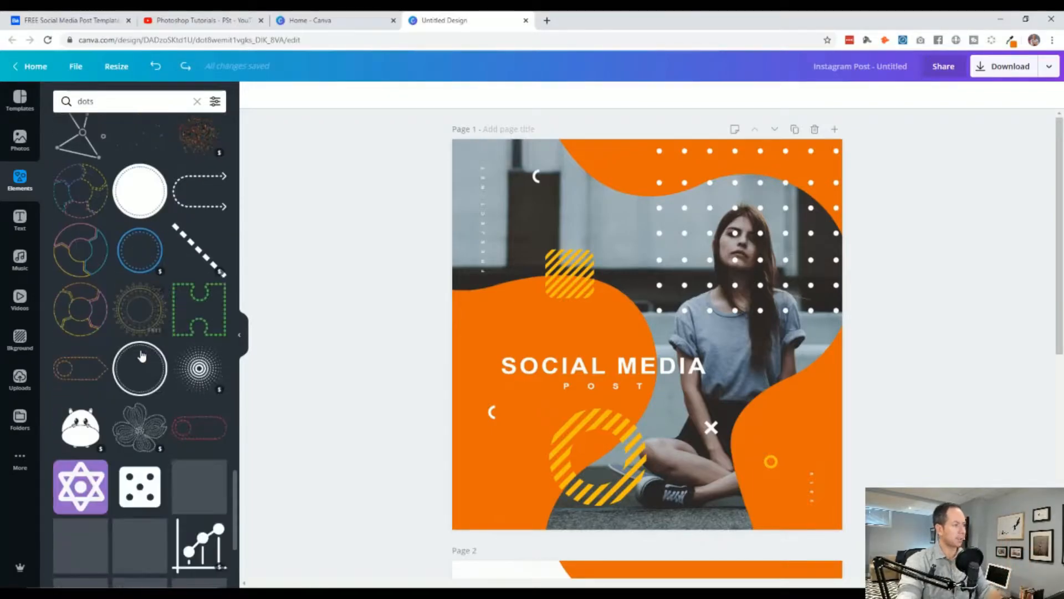
pyautogui.scroll(-5, 141, 357)
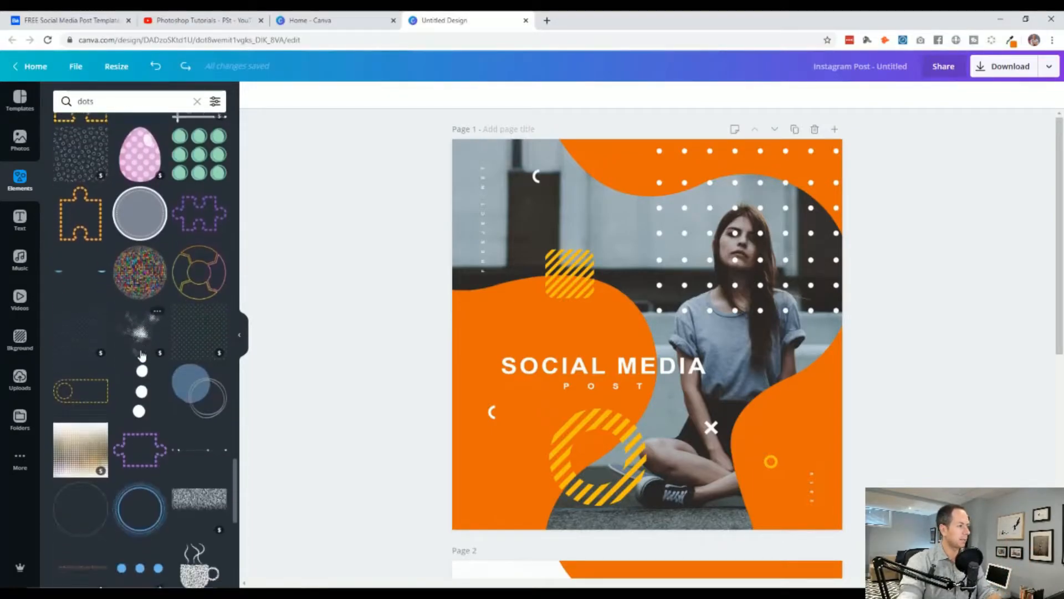
pyautogui.scroll(-5, 142, 354)
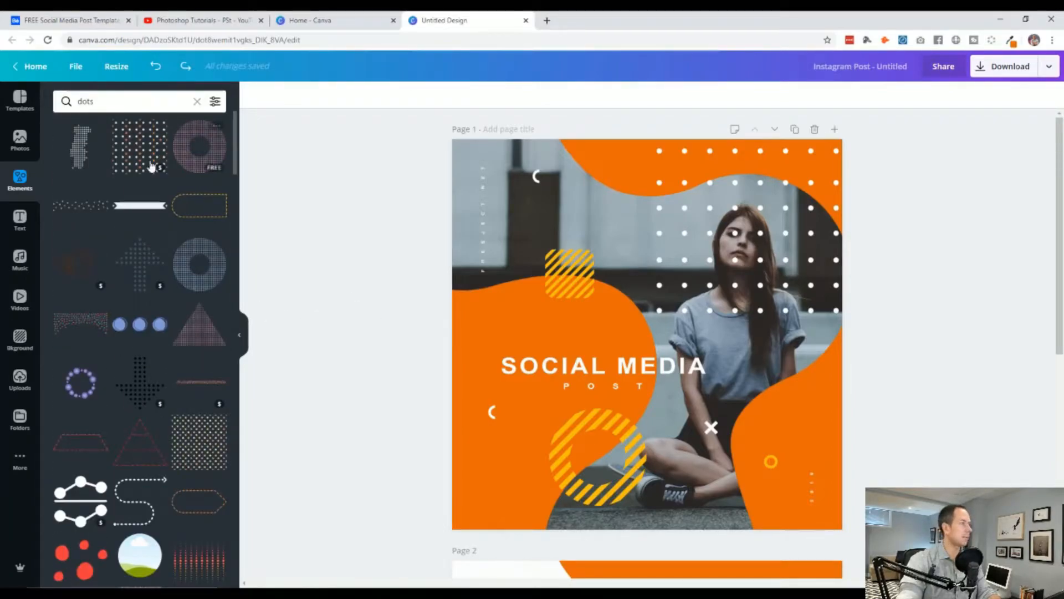
# Step: Search the elements for "circle", add the plain solid circle to page 1, and shrink it onto the first dot of the grid's top row
pyautogui.click(89, 101)
pyautogui.write('cir')
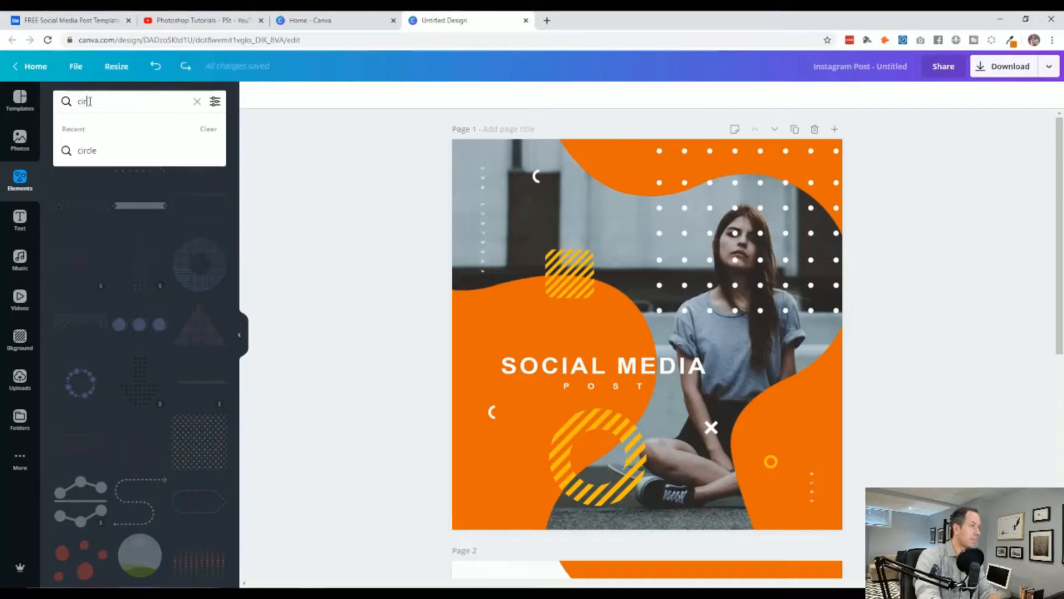
pyautogui.write('cle')
pyautogui.press('Return')
pyautogui.click(89, 134)
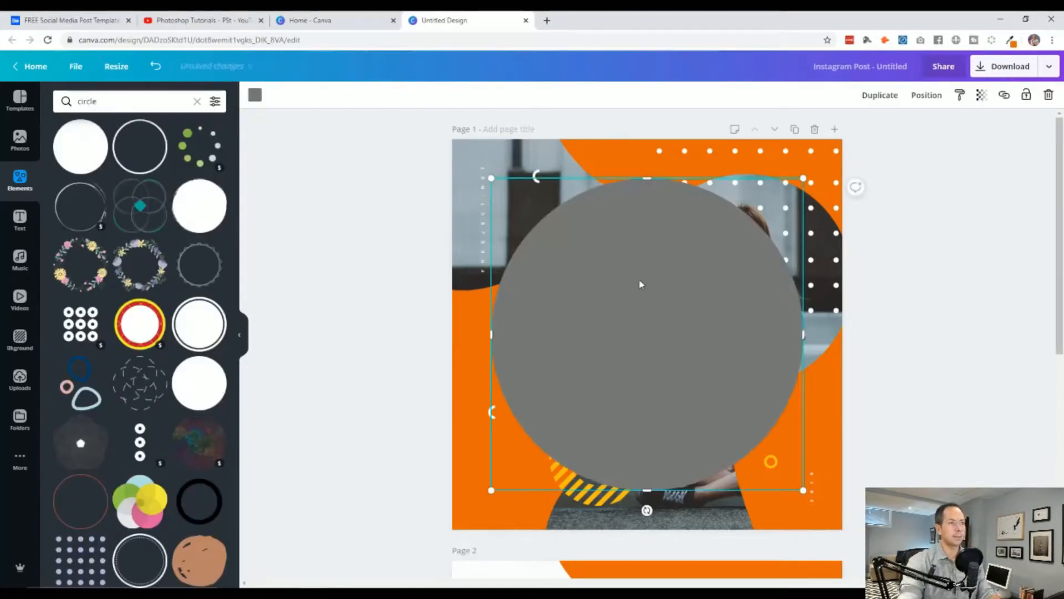
pyautogui.moveTo(491, 178); pyautogui.dragTo(658, 151)
pyautogui.click(657, 126)
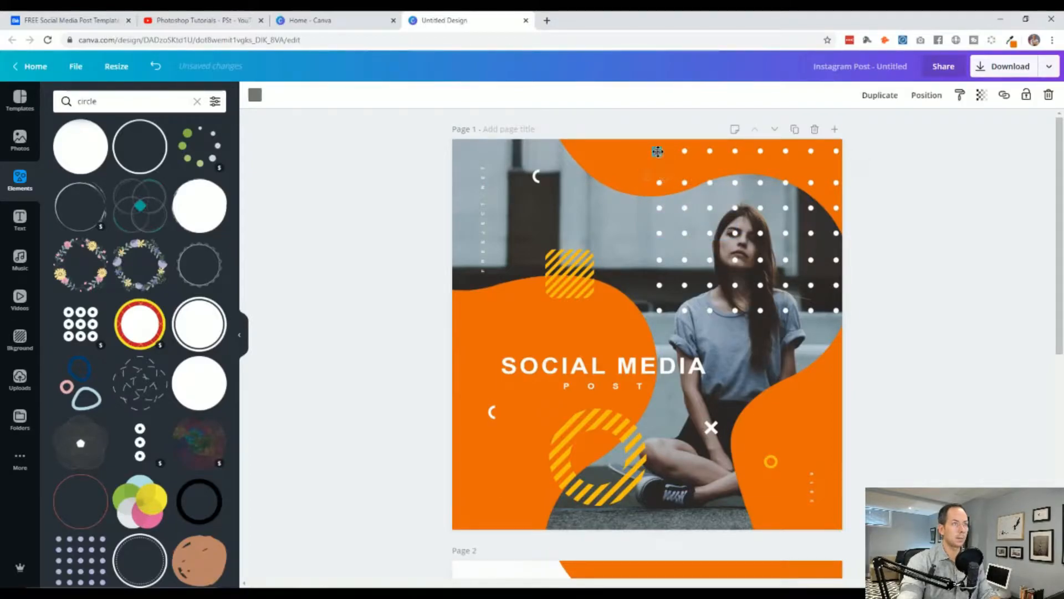
pyautogui.click(389, 187)
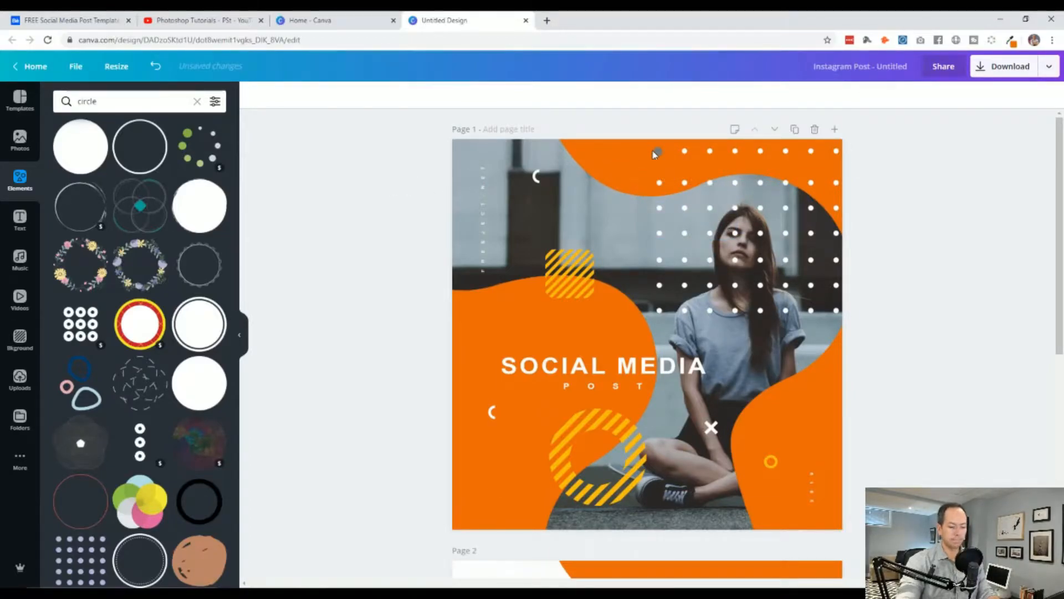
pyautogui.click(657, 153)
pyautogui.moveTo(654, 155); pyautogui.dragTo(656, 151)
pyautogui.click(387, 198)
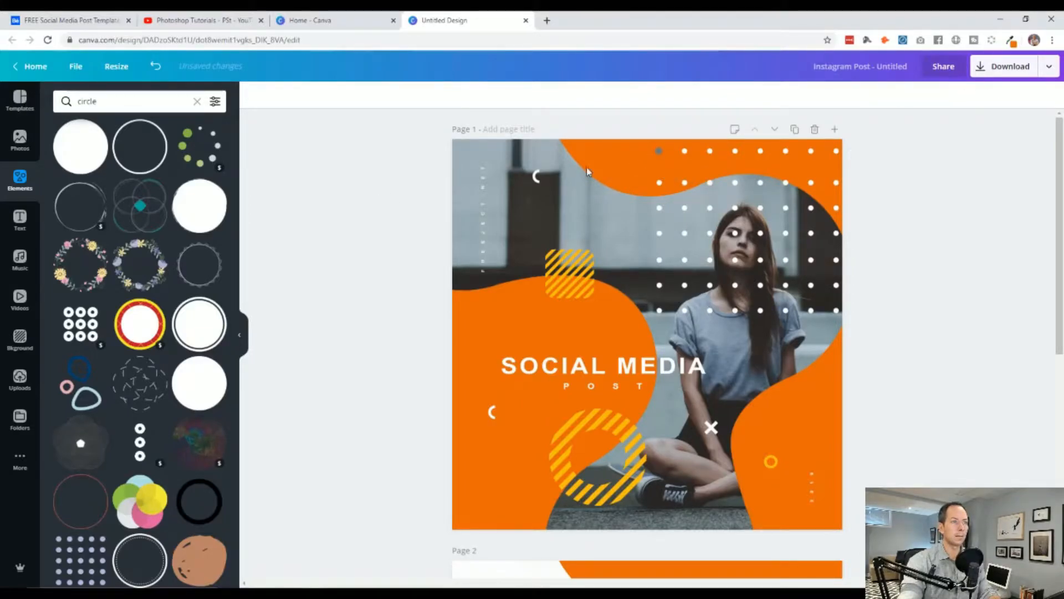
# Step: Recolour the small circle on the grid's first dot white
pyautogui.click(658, 151)
pyautogui.click(255, 96)
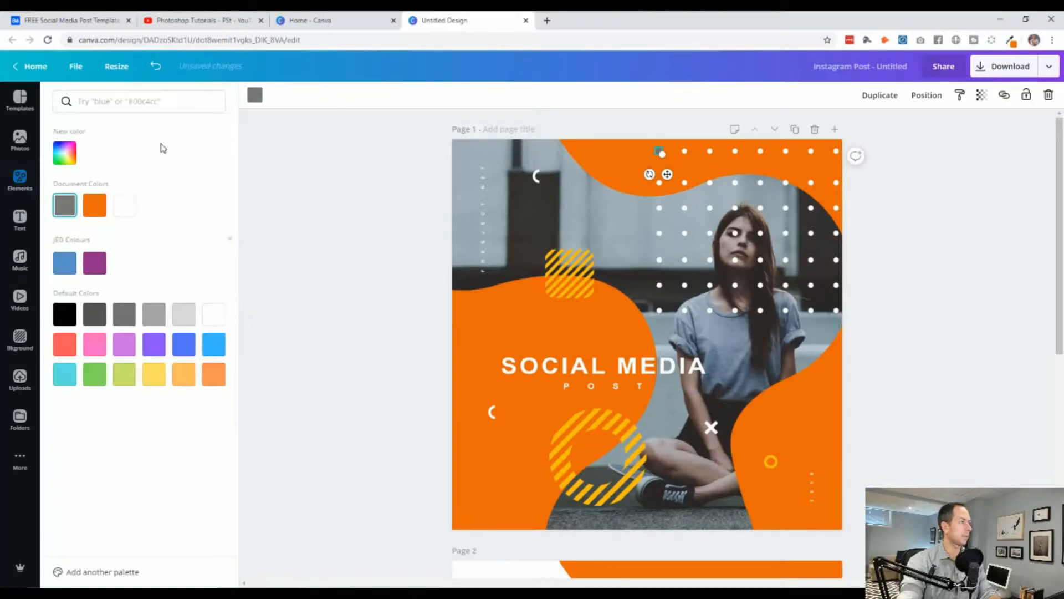
pyautogui.click(123, 206)
pyautogui.click(659, 150)
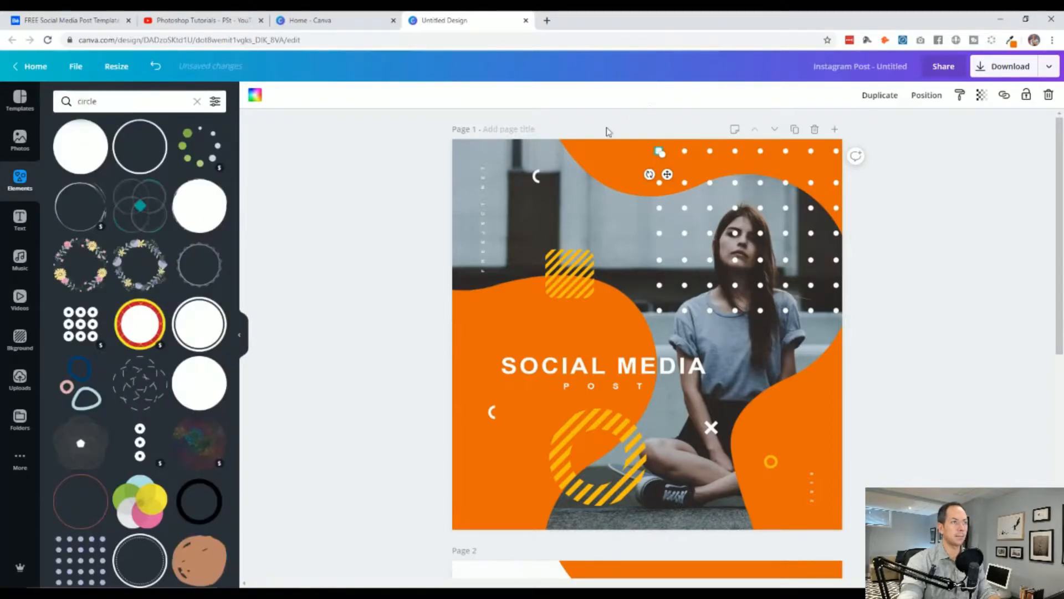
pyautogui.click(396, 172)
# Step: Duplicate the small circle onto the second dot of the grid's top row and recolour both circles black
pyautogui.moveTo(659, 157); pyautogui.dragTo(686, 153)
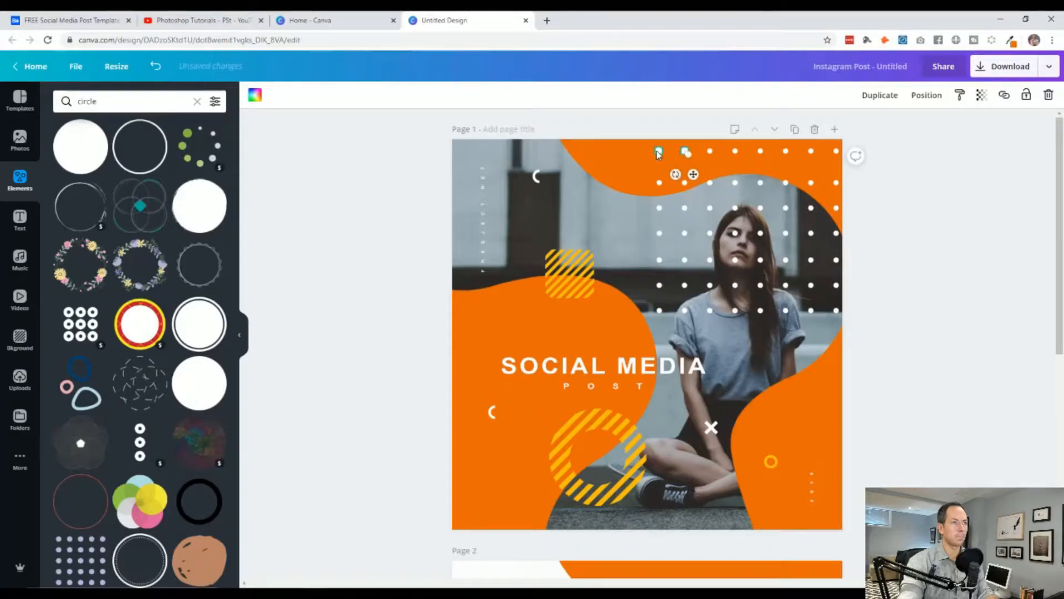
pyautogui.keyDown('shift'); pyautogui.click(658, 151); pyautogui.keyUp('shift')
pyautogui.click(255, 94)
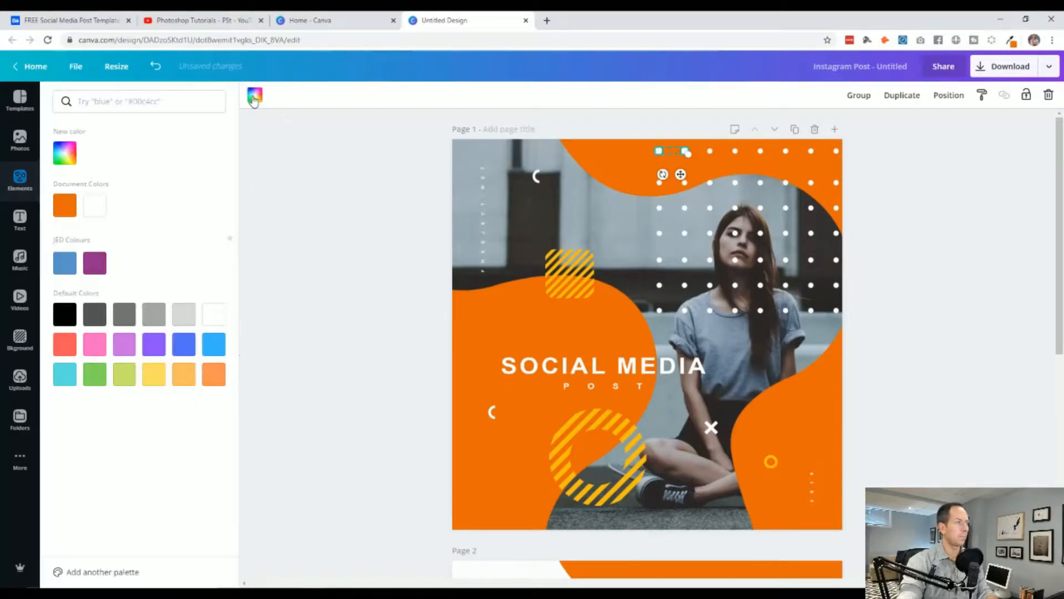
pyautogui.click(65, 315)
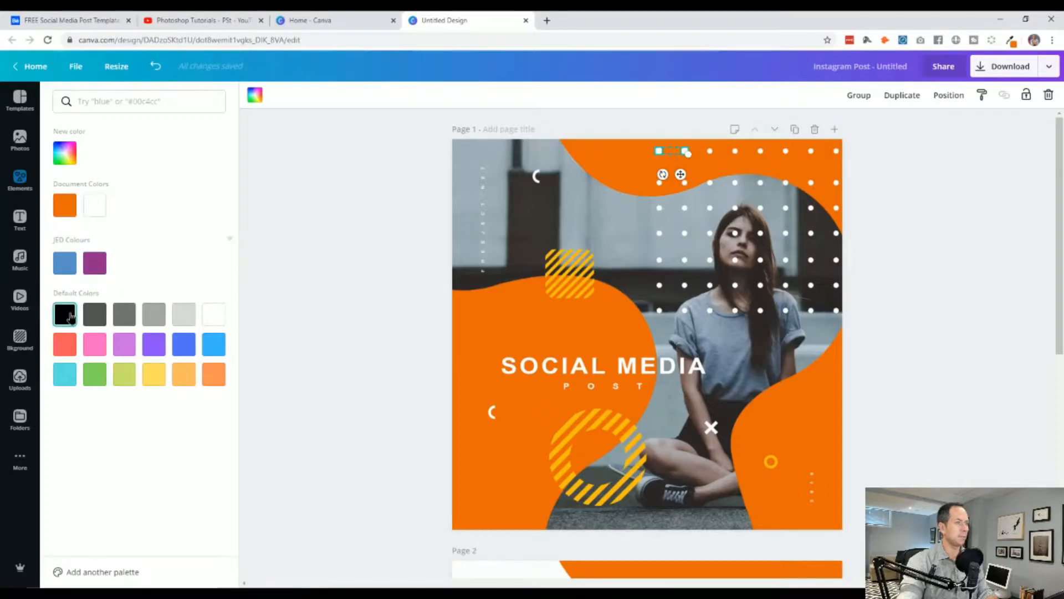
pyautogui.click(587, 118)
pyautogui.click(659, 150)
pyautogui.keyDown('shift'); pyautogui.click(685, 151); pyautogui.keyUp('shift')
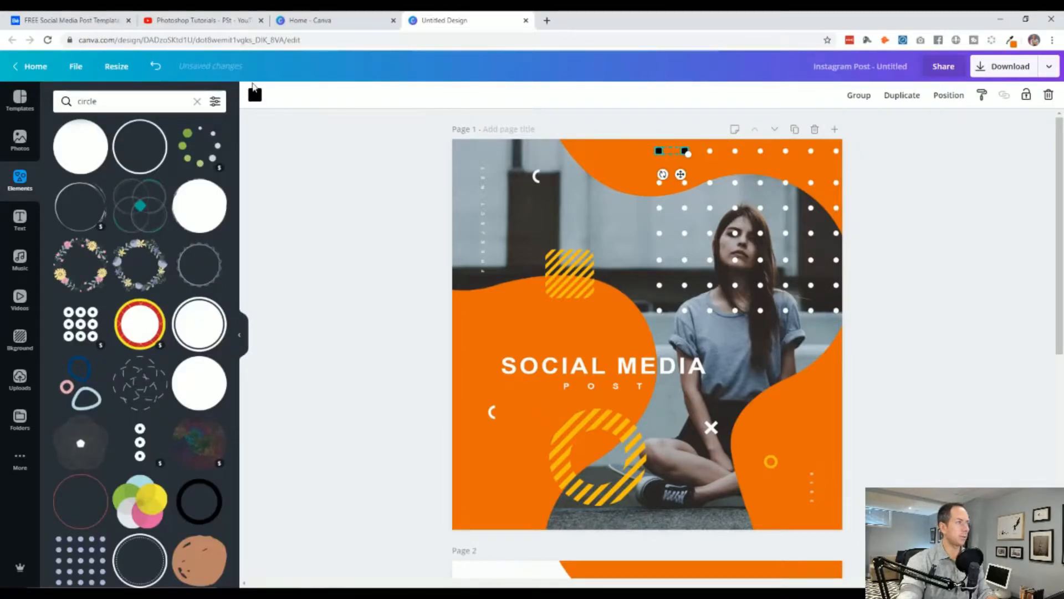
pyautogui.click(359, 156)
# Step: Place copies of the black circle on the third and fourth dots of the grid's top row
pyautogui.click(685, 151)
pyautogui.moveTo(686, 153); pyautogui.dragTo(735, 157)
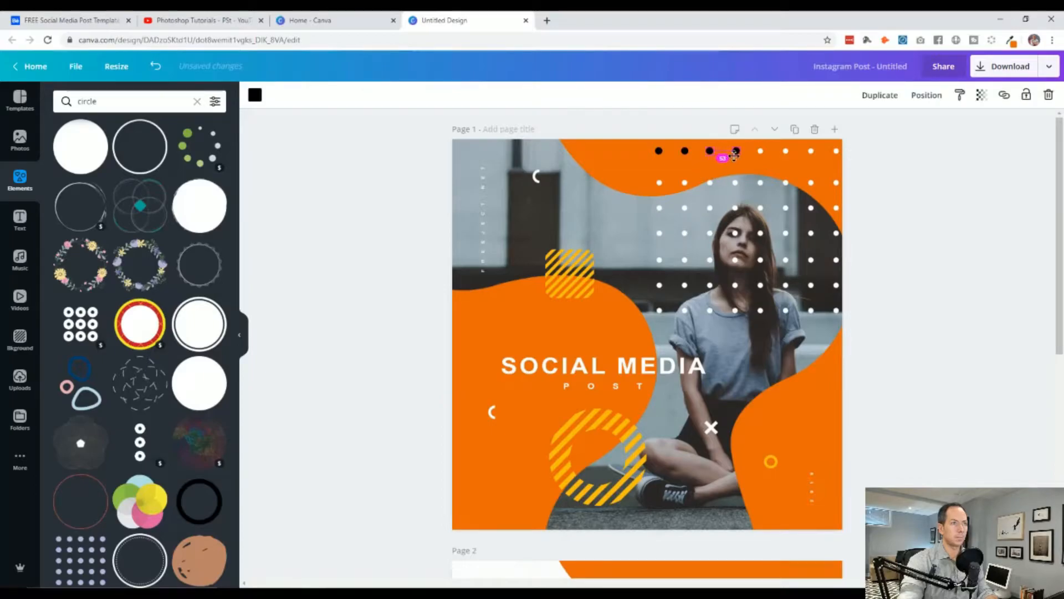
pyautogui.click(697, 128)
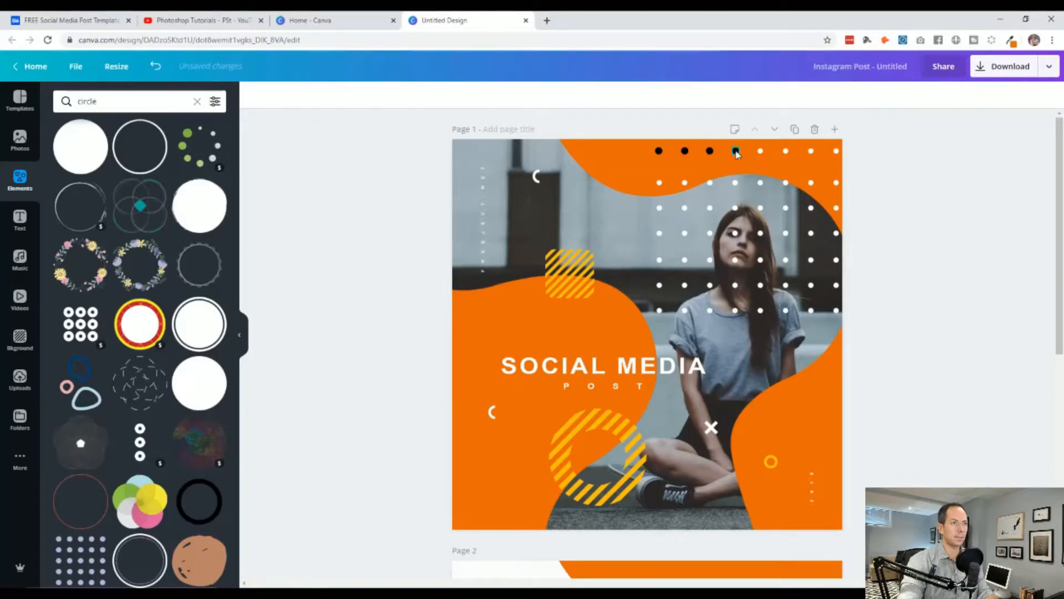
pyautogui.click(737, 154)
pyautogui.moveTo(737, 154); pyautogui.dragTo(747, 157)
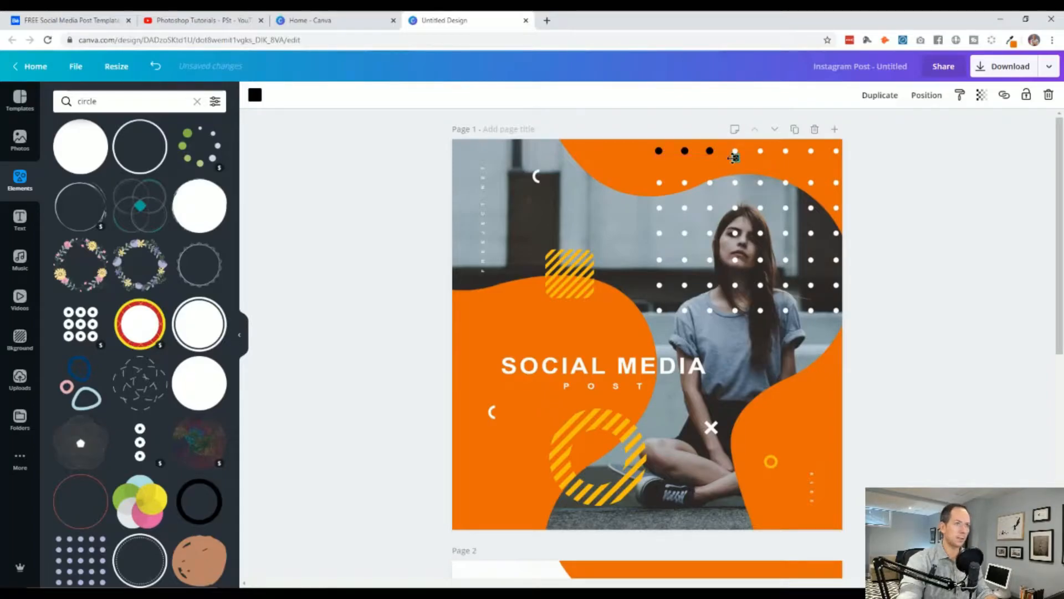
pyautogui.hotkey('ctrl', 'z')
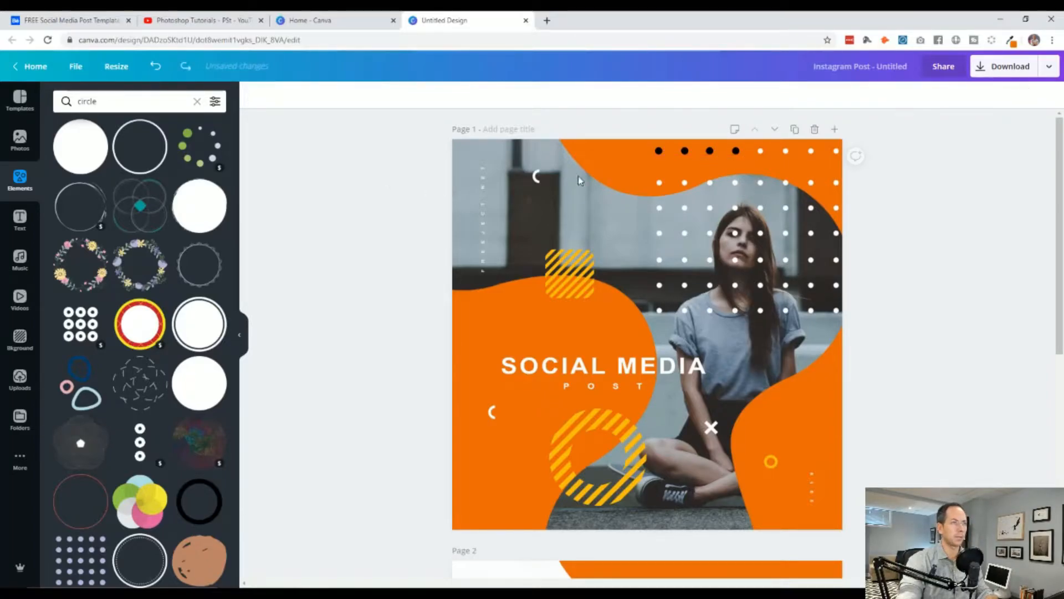
# Step: Duplicate the black circle onto the fifth and sixth dots of the grid's top row
pyautogui.click(736, 150)
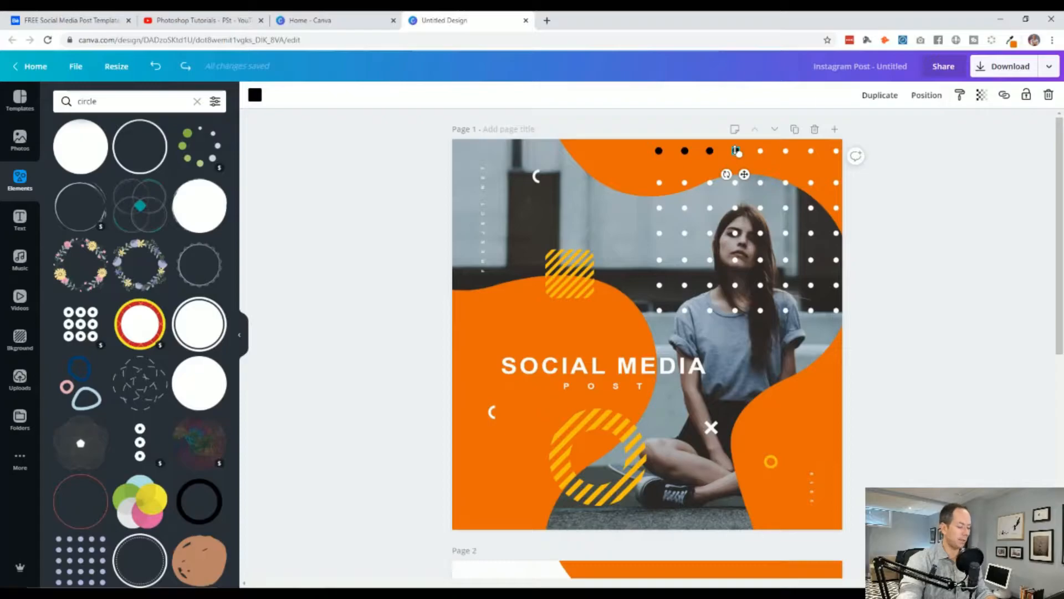
pyautogui.moveTo(738, 151); pyautogui.dragTo(760, 170)
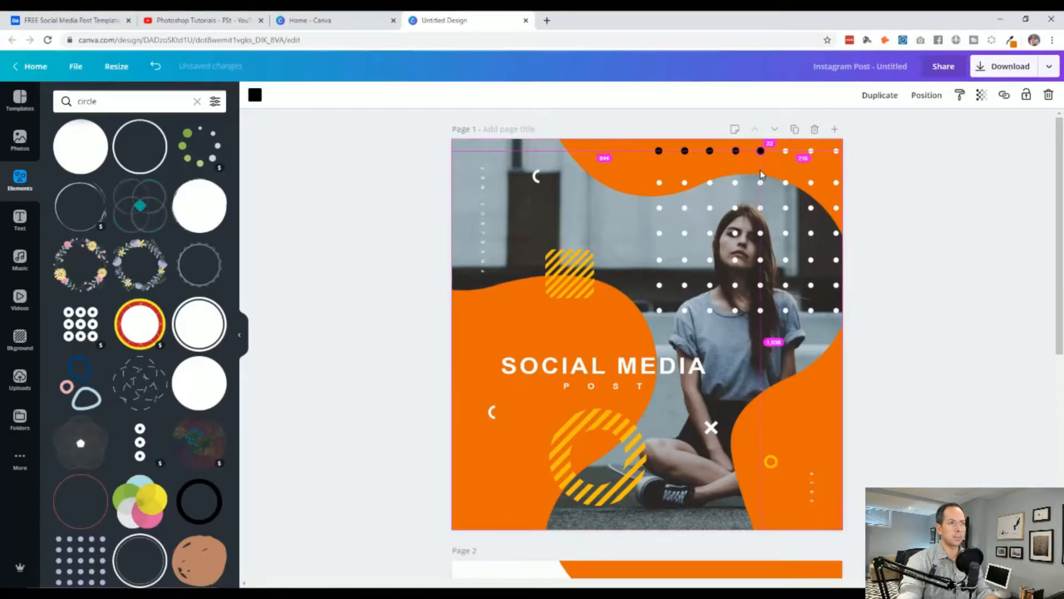
pyautogui.click(913, 180)
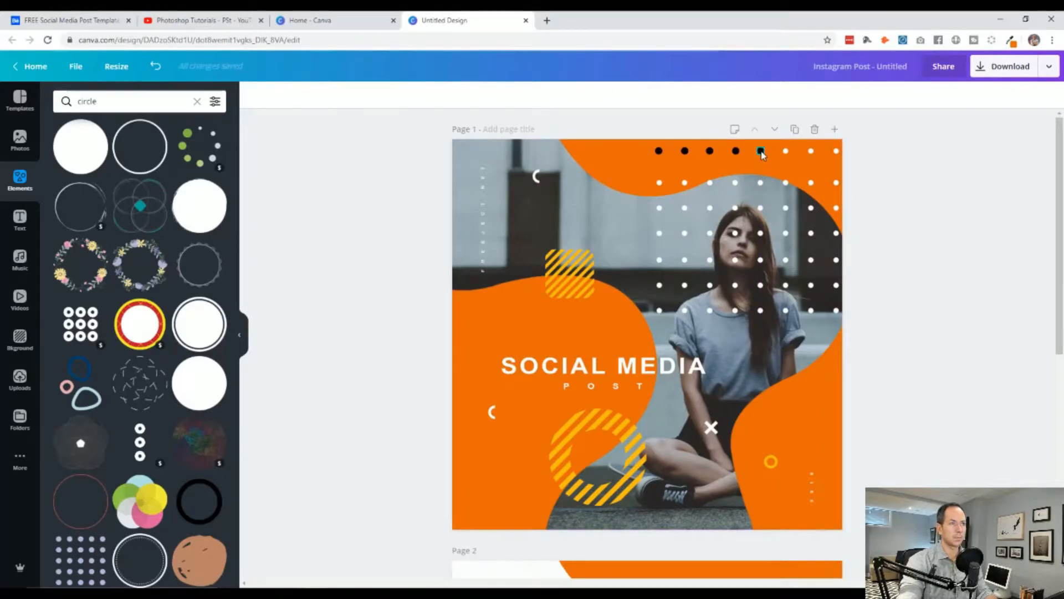
pyautogui.click(762, 153)
pyautogui.hotkey('ctrl', 'd')
pyautogui.click(964, 248)
pyautogui.moveTo(769, 160); pyautogui.dragTo(785, 151)
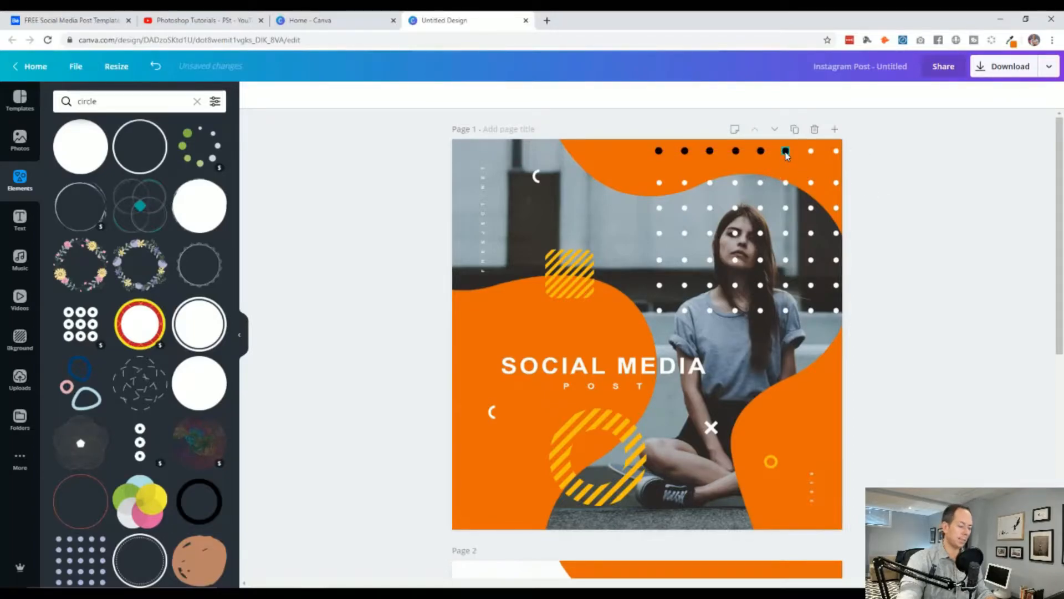
# Step: Copy the black circle onto the top row's last two dots and space all eight circles evenly horizontally
pyautogui.click(786, 153)
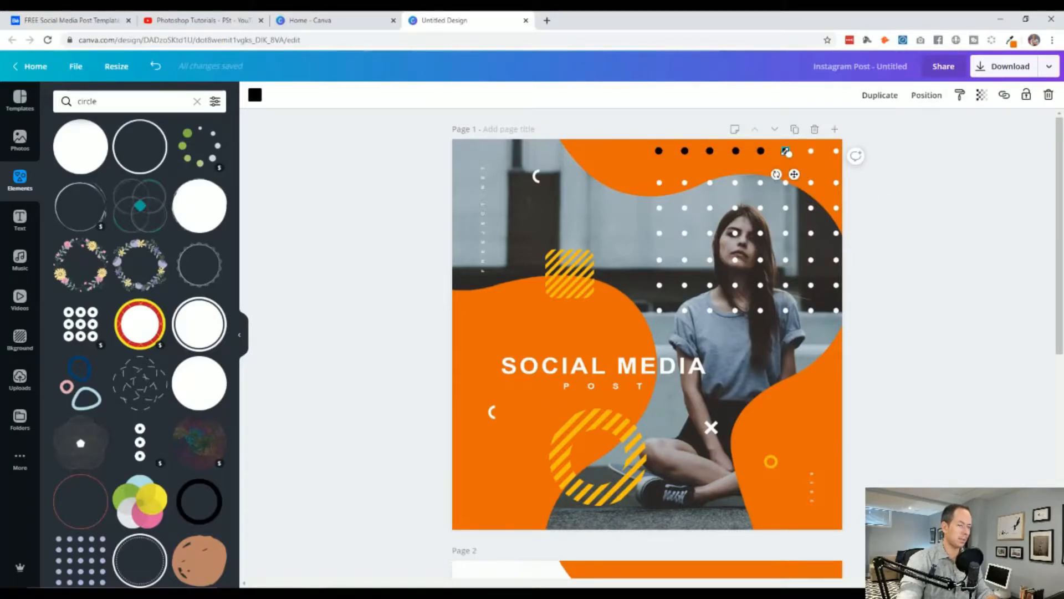
pyautogui.keyDown('alt'); pyautogui.moveTo(787, 153); pyautogui.dragTo(656, 159); pyautogui.keyUp('alt')
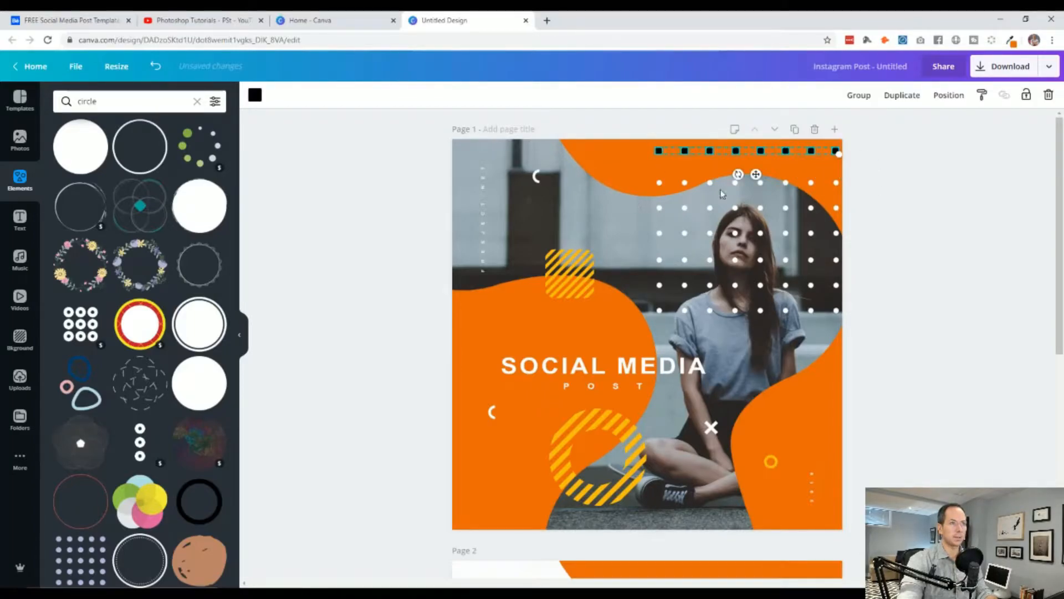
pyautogui.click(947, 97)
pyautogui.click(903, 286)
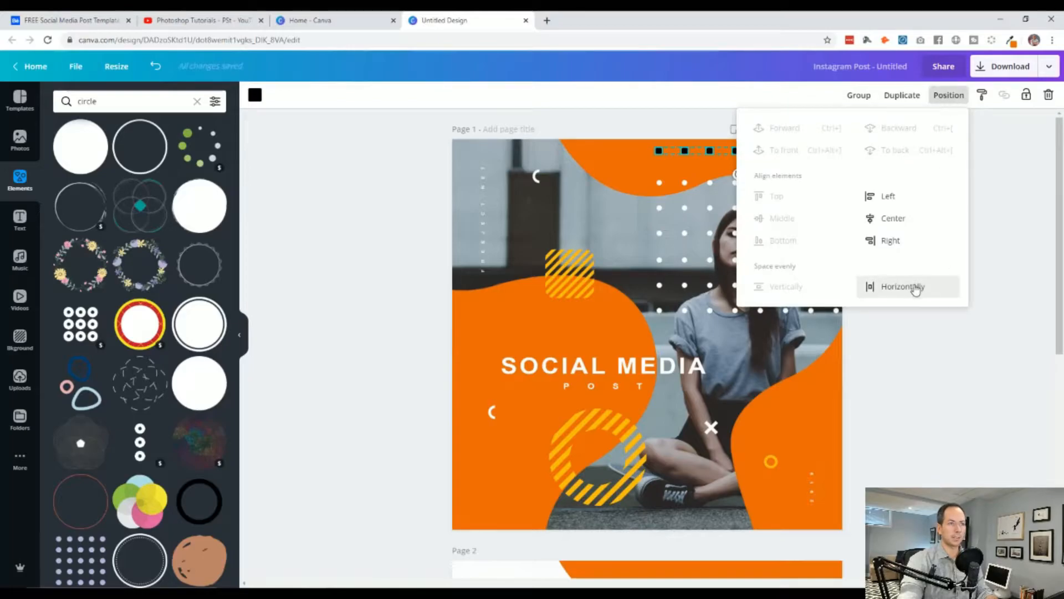
pyautogui.click(920, 346)
pyautogui.click(911, 169)
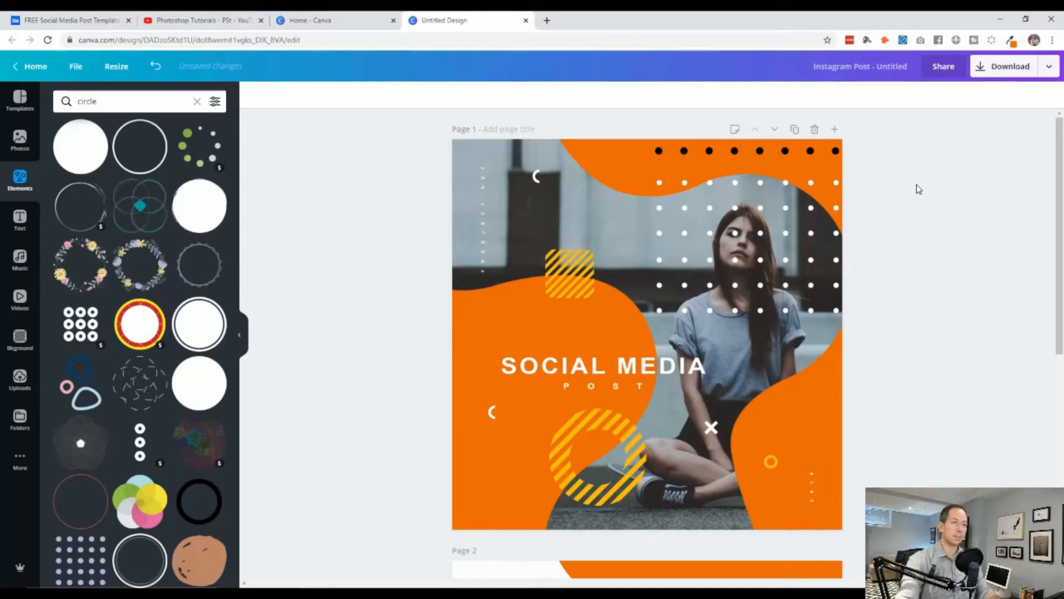
# Step: Group the eight black circles of the top row and place a duplicate of the group over the grid's second row
pyautogui.moveTo(884, 167); pyautogui.dragTo(614, 178)
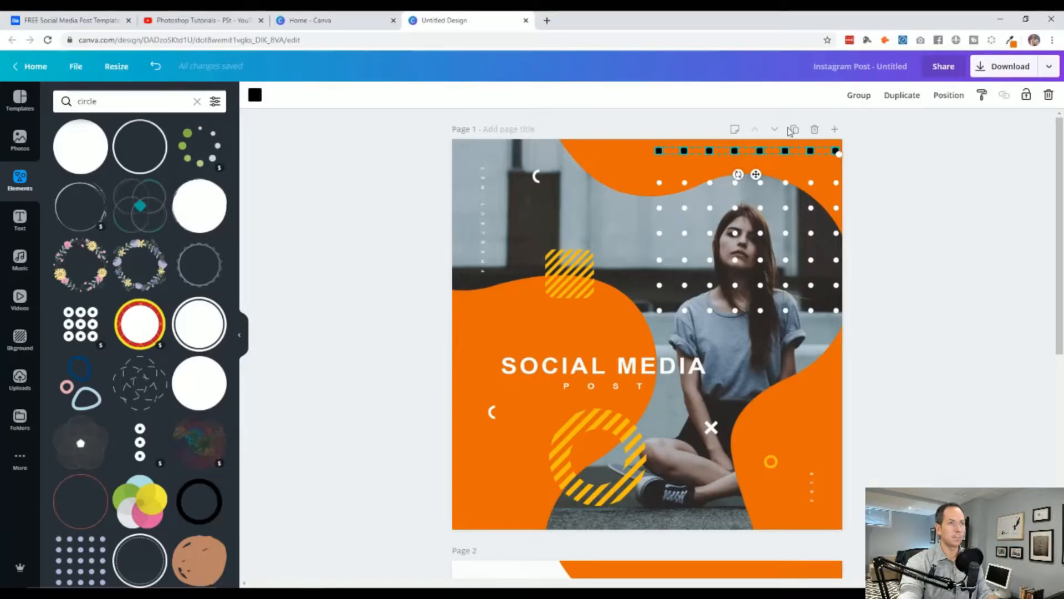
pyautogui.click(859, 95)
pyautogui.moveTo(788, 154); pyautogui.dragTo(785, 182)
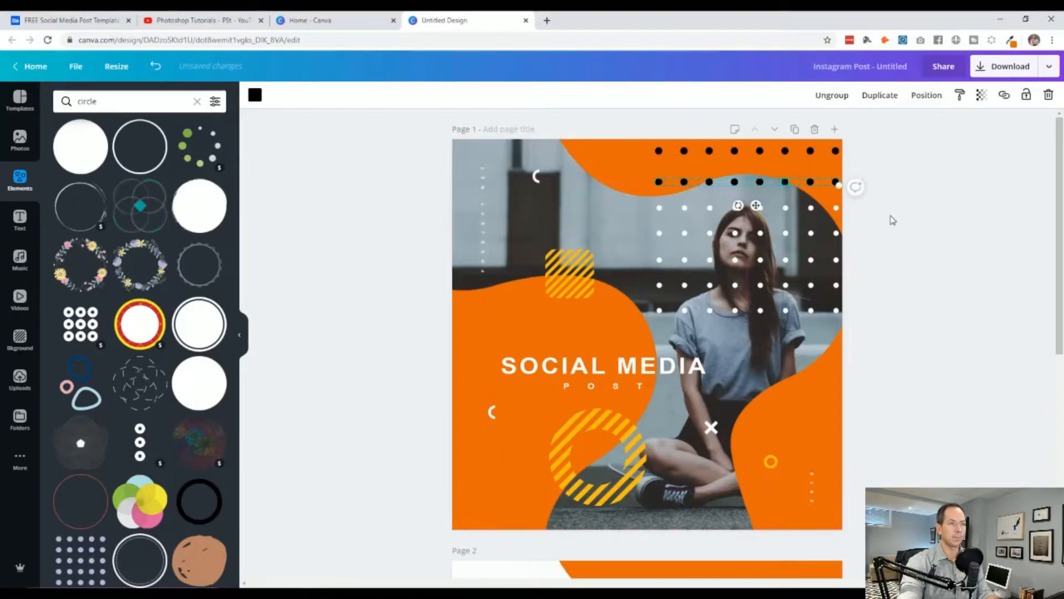
pyautogui.click(879, 219)
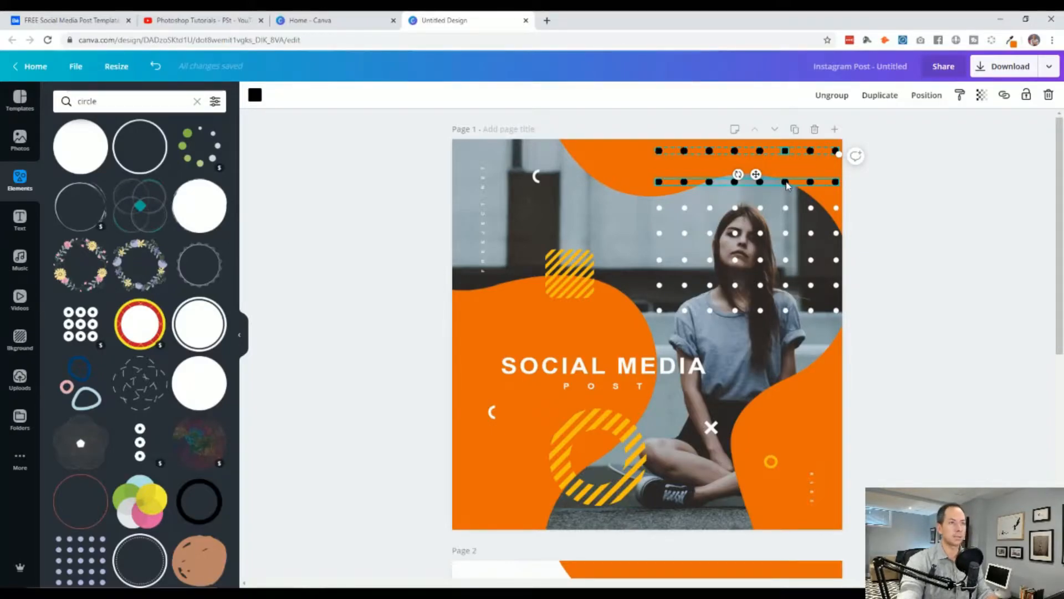
# Step: Duplicate the row of black circles onto the remaining five rows of the dot grid
pyautogui.moveTo(787, 184); pyautogui.dragTo(786, 309)
pyautogui.hotkey('ctrl', 'd')
pyautogui.hotkey('ctrl', 'd')
pyautogui.hotkey('ctrl', 'd')
pyautogui.hotkey('ctrl', 'd')
# Step: Recolour all seven rows of circles white and regroup the individual circles into a single dot grid group
pyautogui.moveTo(906, 325); pyautogui.dragTo(806, 143)
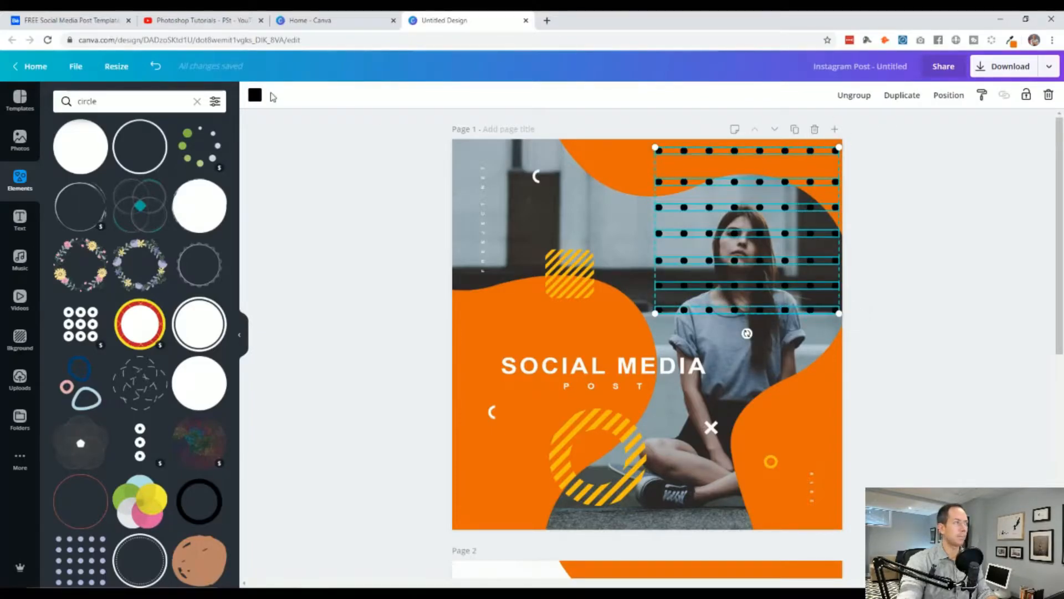
pyautogui.click(255, 95)
pyautogui.click(123, 205)
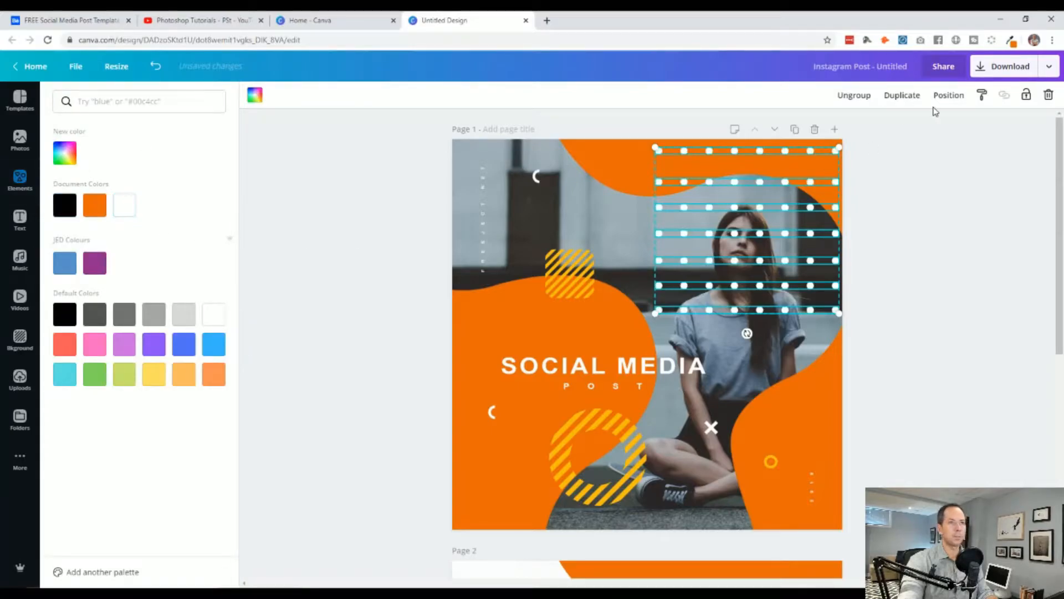
pyautogui.click(868, 98)
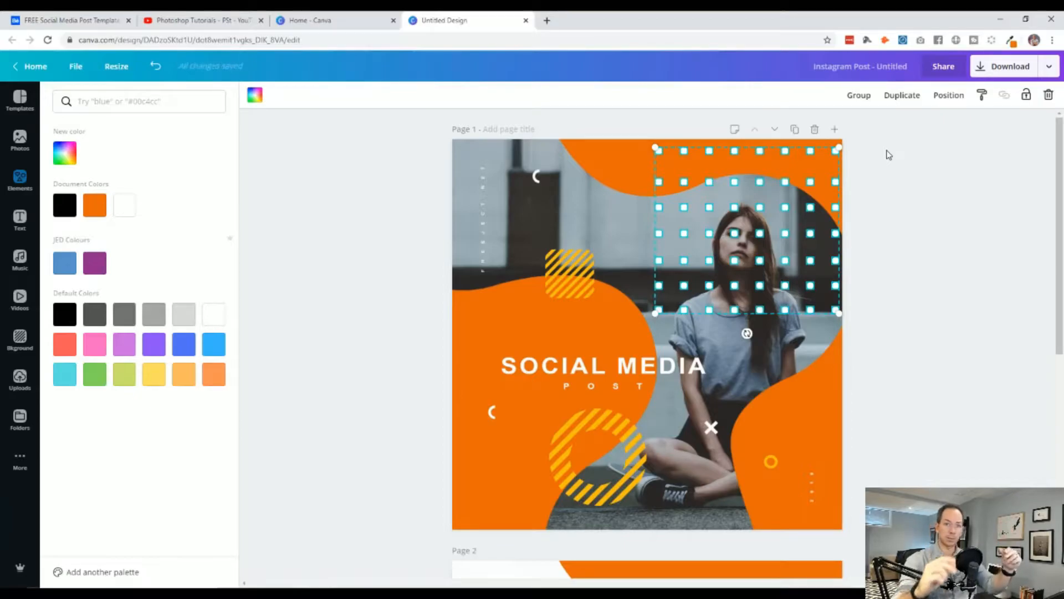
pyautogui.click(857, 104)
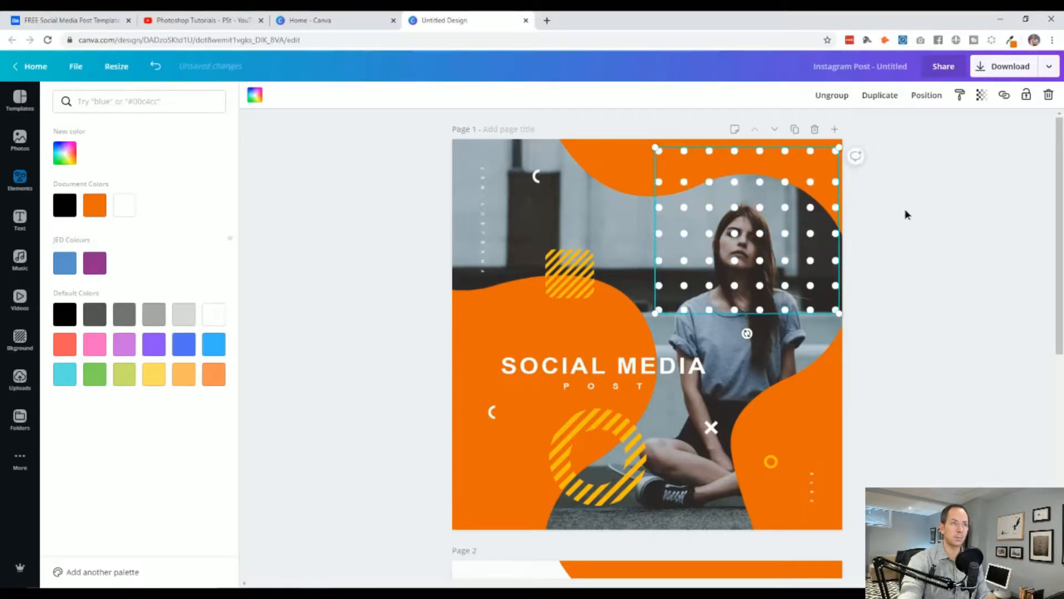
pyautogui.click(905, 214)
# Step: Cut the white dot grid group from page 1 and paste it onto page 2
pyautogui.click(813, 188)
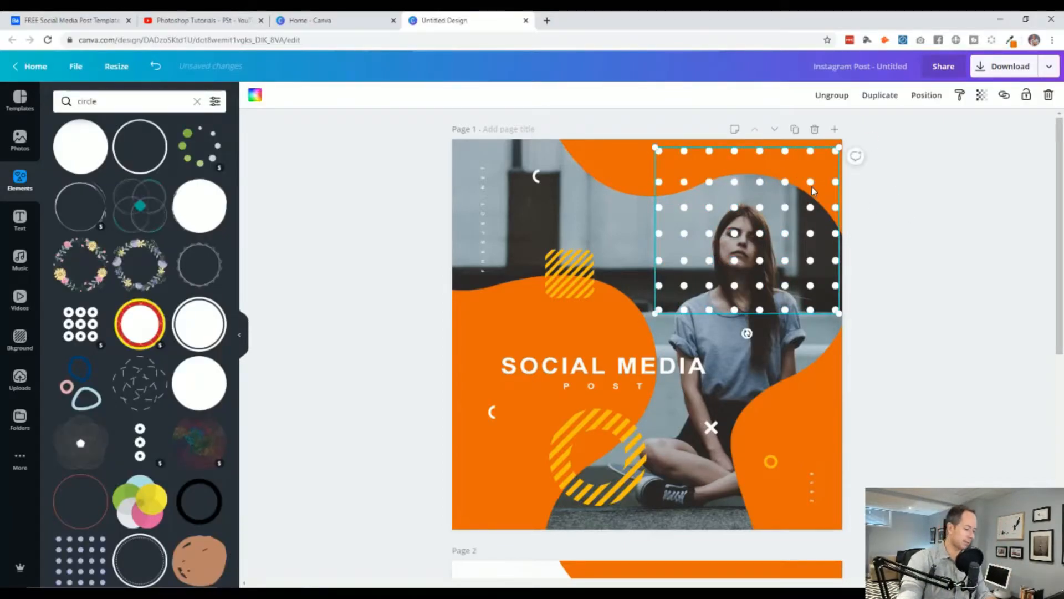
pyautogui.hotkey('ctrl', 'x')
pyautogui.scroll(-5, 878, 276)
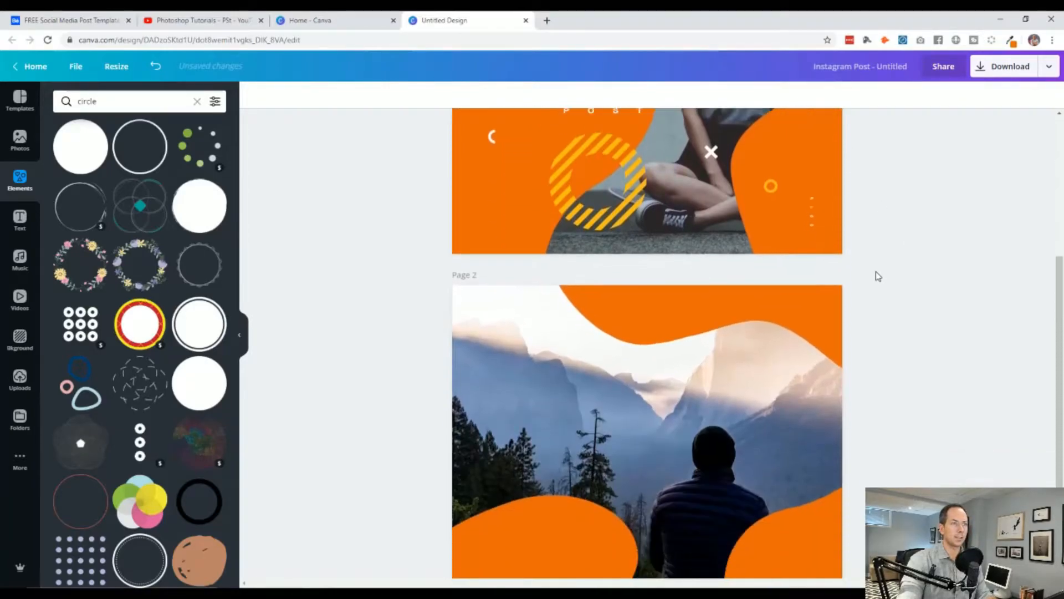
pyautogui.hotkey('ctrl', 'v')
pyautogui.click(487, 435)
pyautogui.scroll(-3, 351, 430)
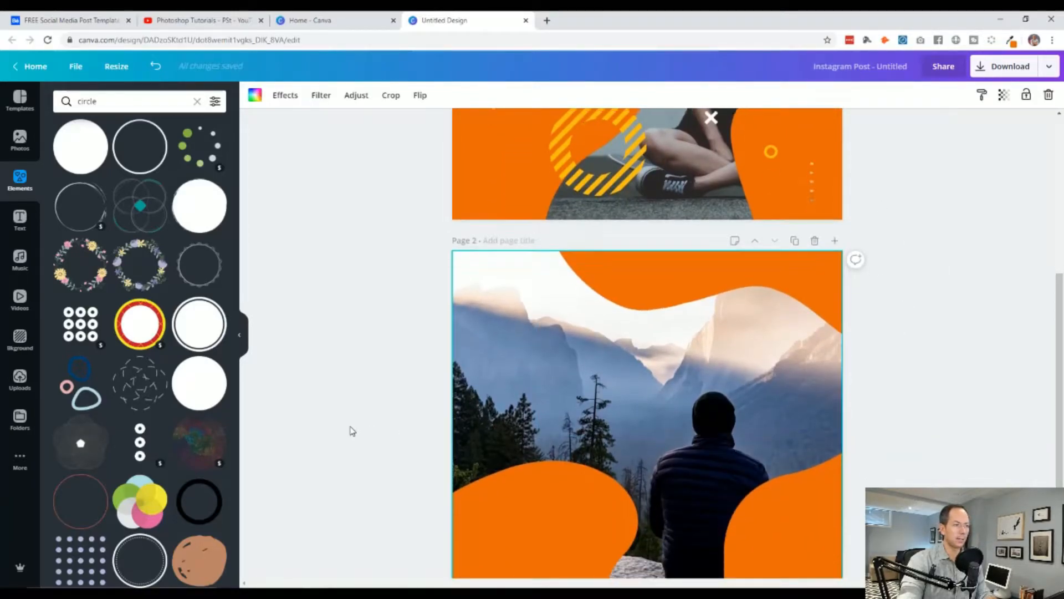
pyautogui.hotkey('ctrl', 'v')
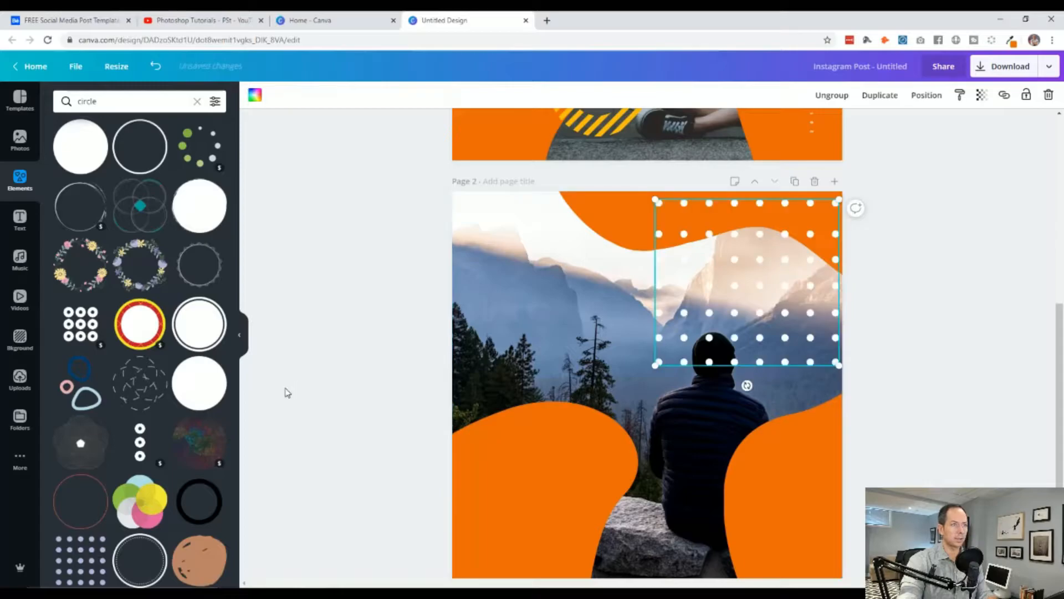
pyautogui.click(381, 407)
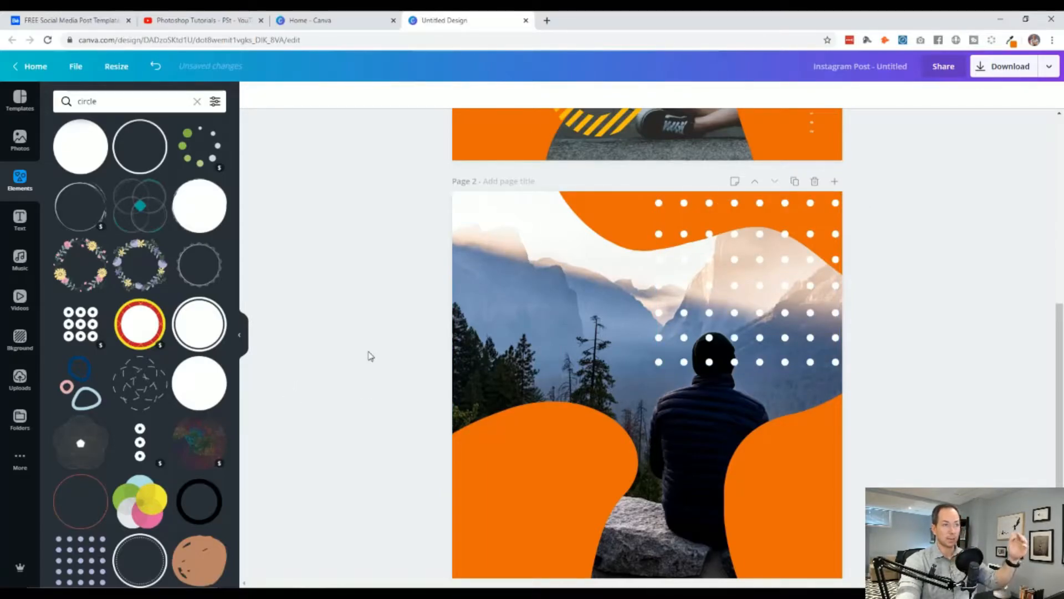
# Step: Adjust page 2's background photo to brightness -22, contrast -40 and saturation -45
pyautogui.scroll(7, 371, 356)
pyautogui.scroll(-7, 371, 356)
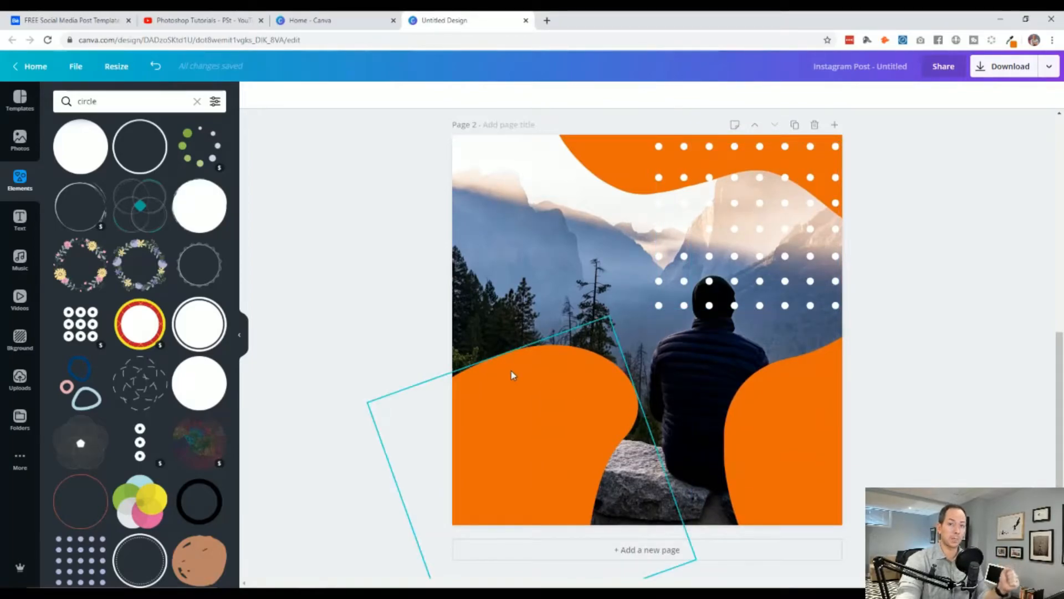
pyautogui.scroll(5, 556, 376)
pyautogui.scroll(3, 556, 376)
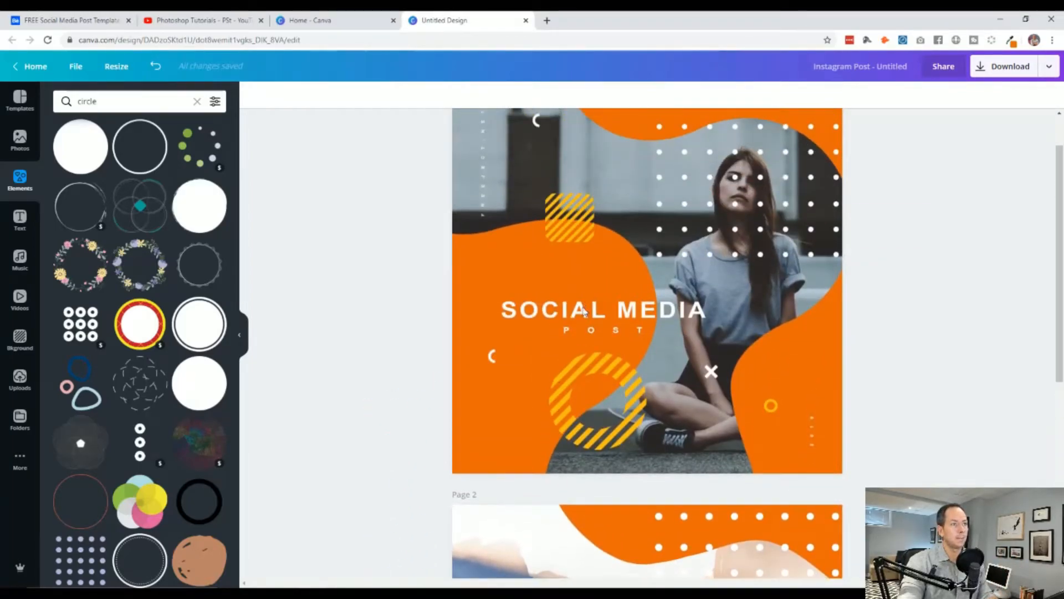
pyautogui.scroll(-6, 710, 228)
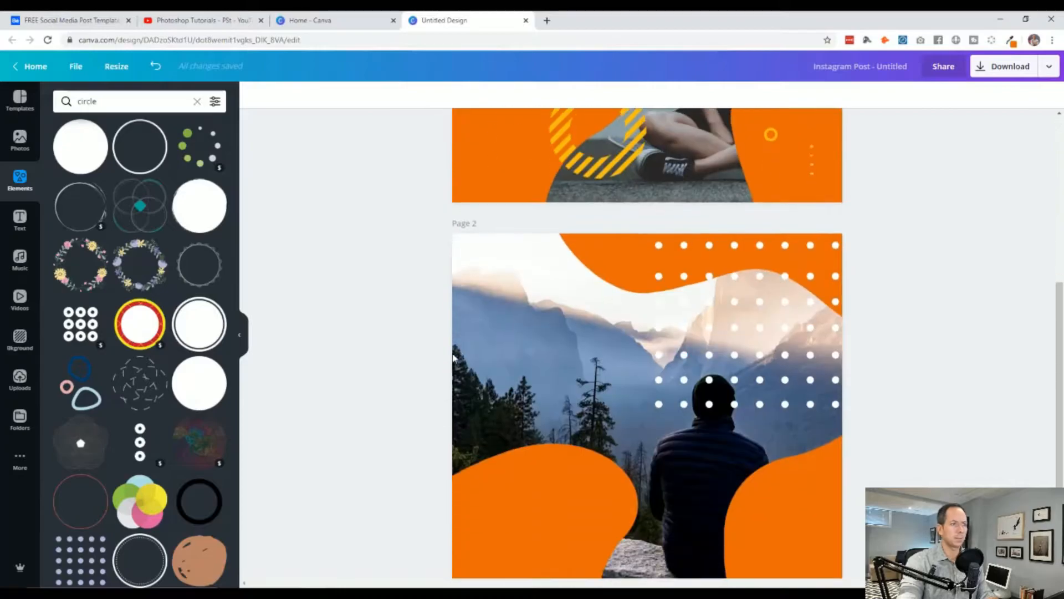
pyautogui.click(538, 277)
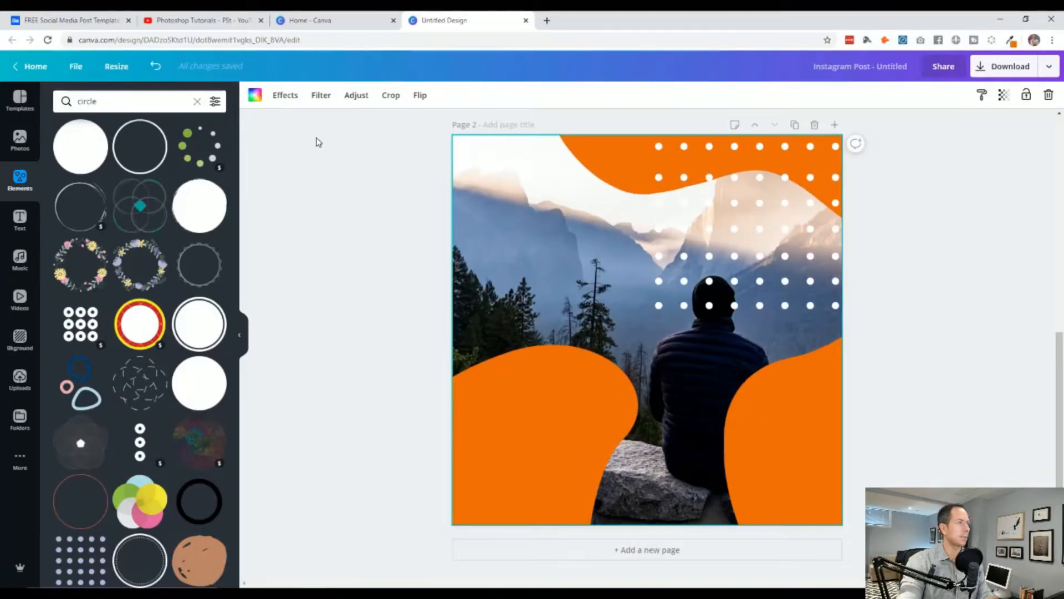
pyautogui.click(355, 95)
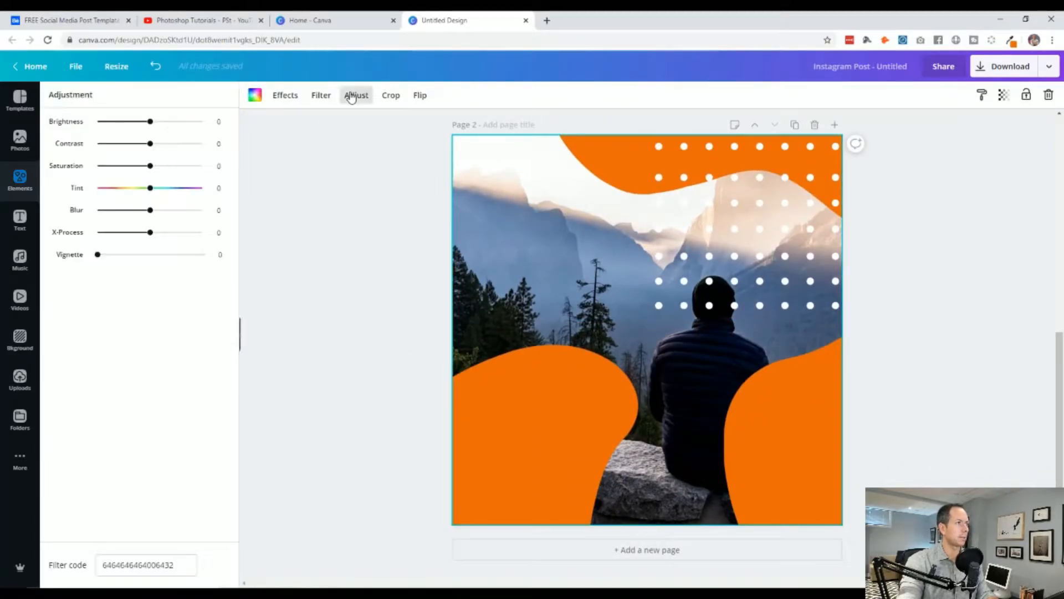
pyautogui.moveTo(152, 127); pyautogui.dragTo(143, 127)
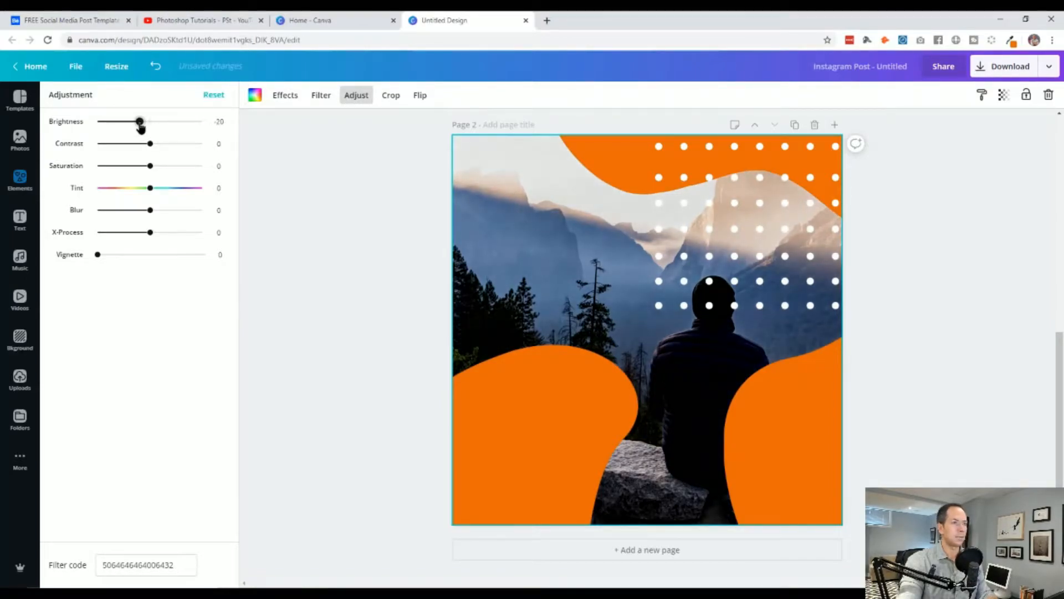
pyautogui.moveTo(147, 145); pyautogui.dragTo(139, 146)
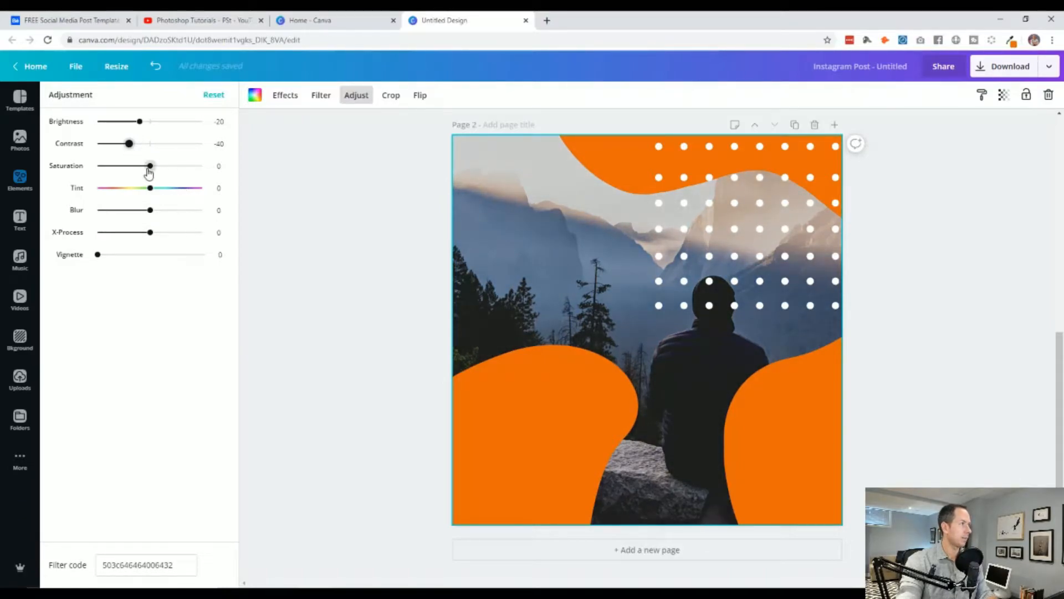
pyautogui.moveTo(149, 174); pyautogui.dragTo(135, 174)
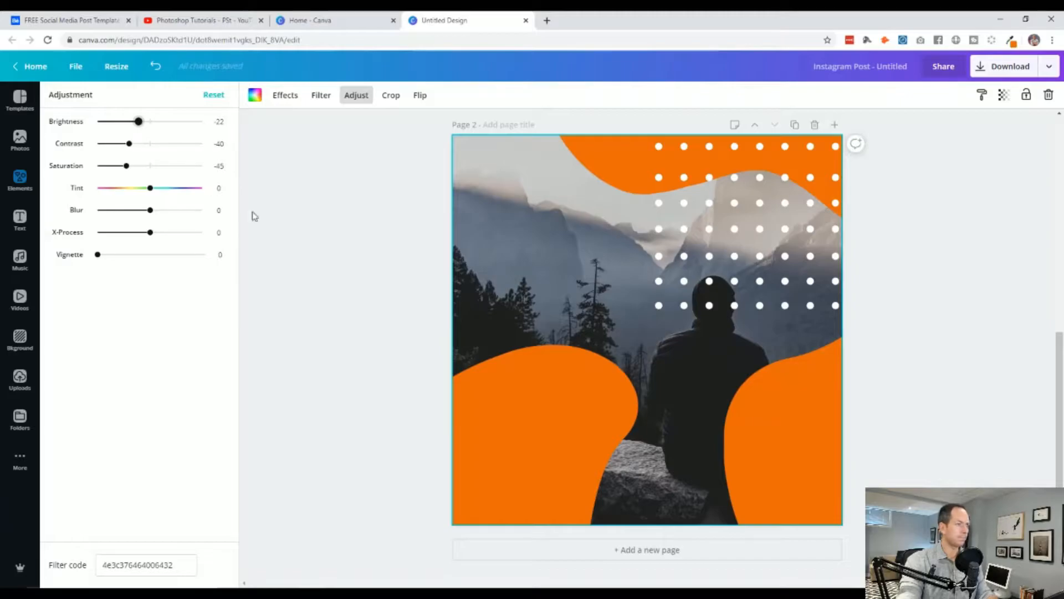
pyautogui.click(355, 291)
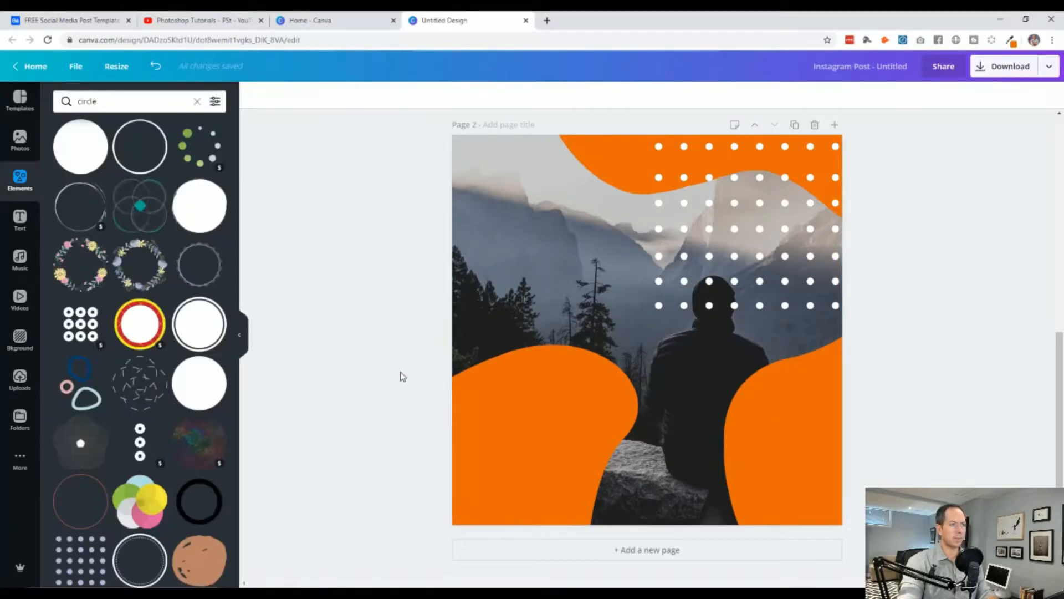
# Step: Compare the reference design on page 1 with page 2 to identify the remaining decorative elements
pyautogui.scroll(6, 402, 373)
pyautogui.scroll(-5, 400, 372)
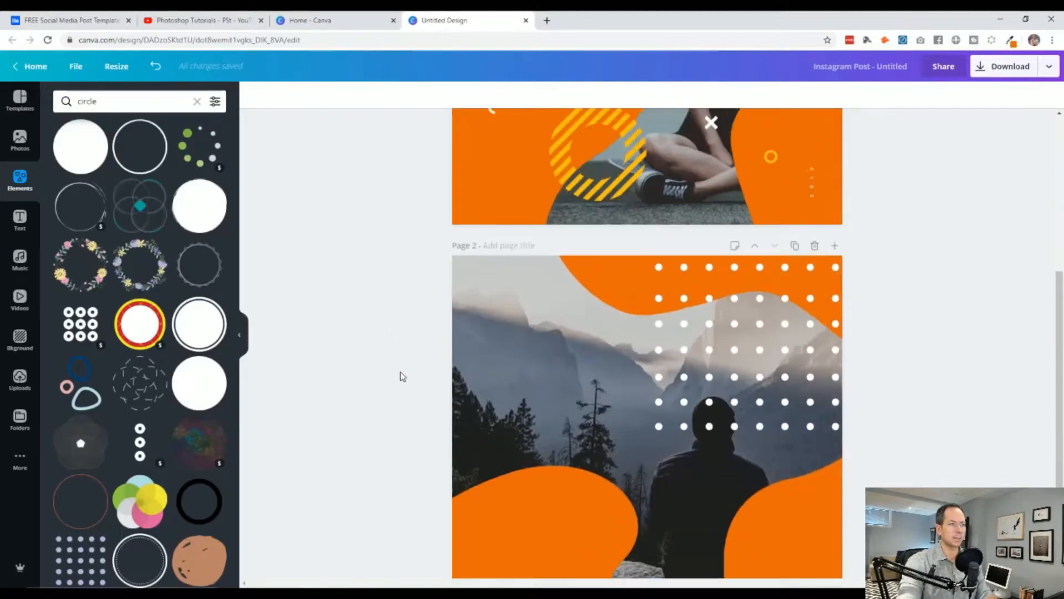
pyautogui.scroll(6, 401, 371)
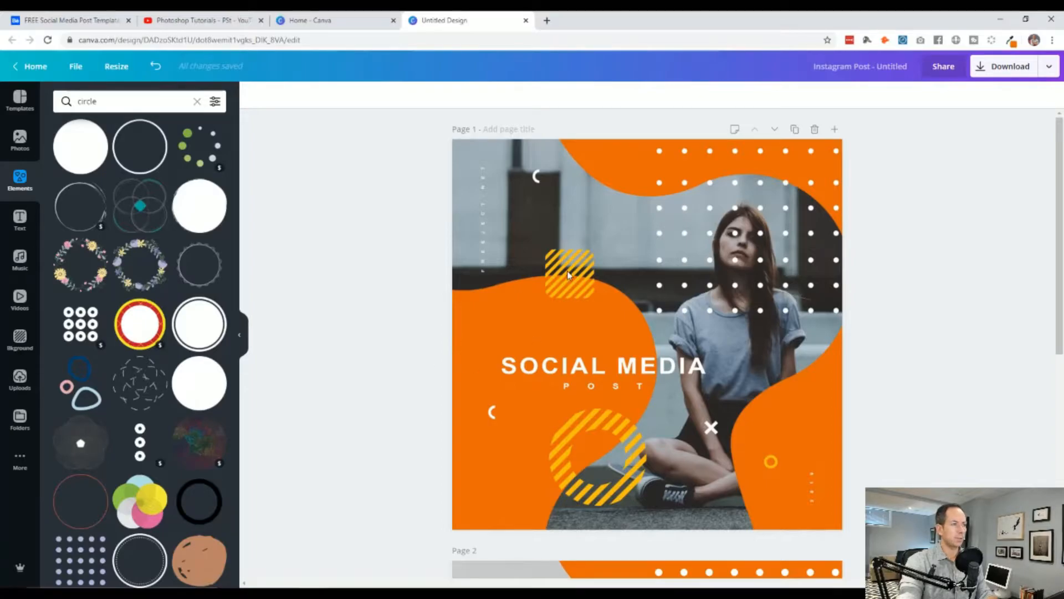
pyautogui.scroll(-6, 393, 366)
pyautogui.scroll(3, 394, 366)
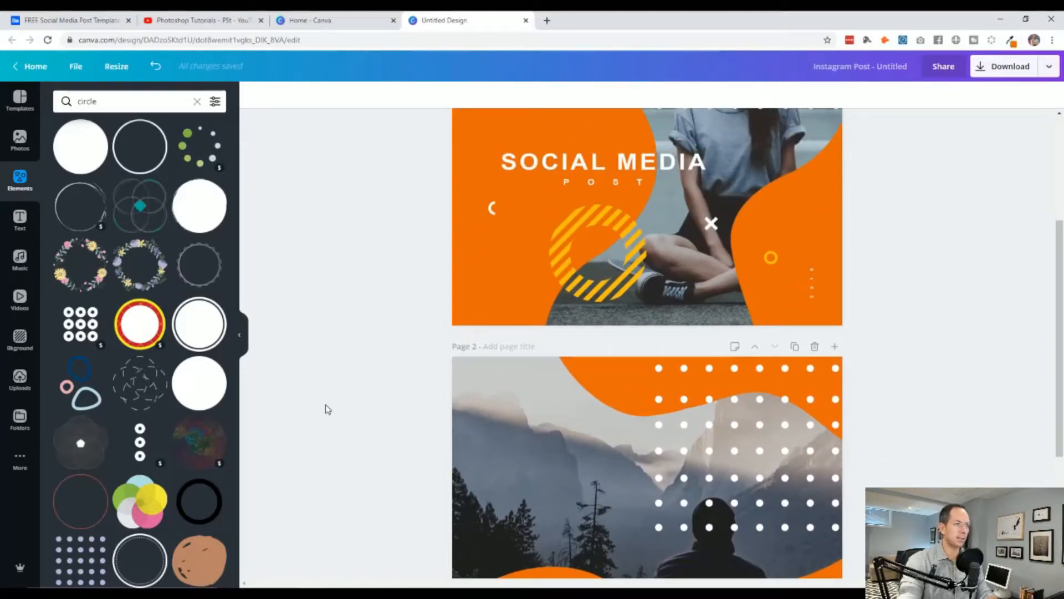
pyautogui.scroll(-4, 340, 406)
# Step: Browse the circle elements for a striped one and add the circular frame with diagonal stripes to page 2
pyautogui.click(106, 101)
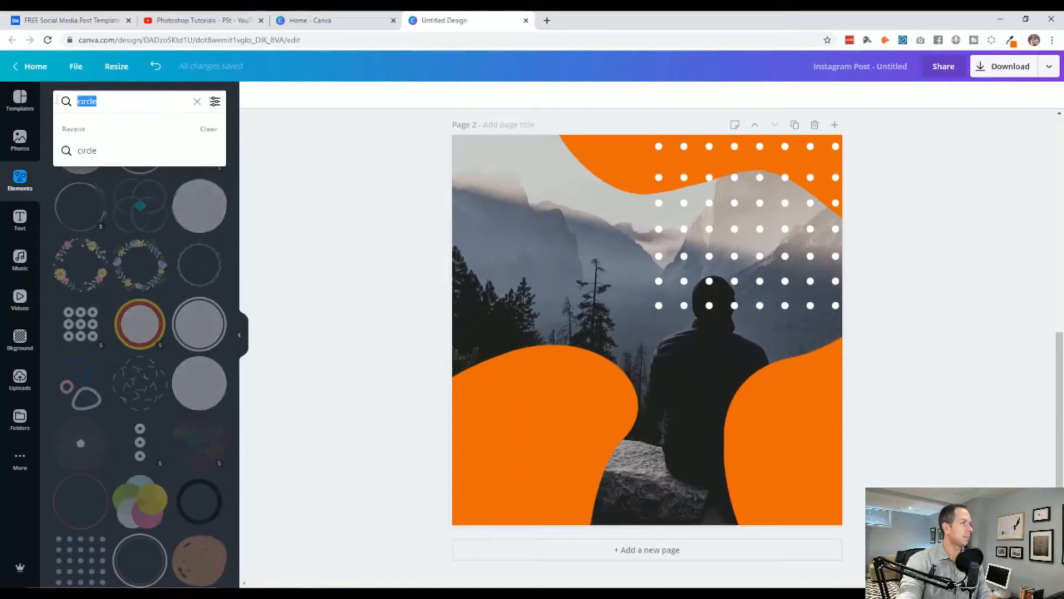
pyautogui.click(133, 98)
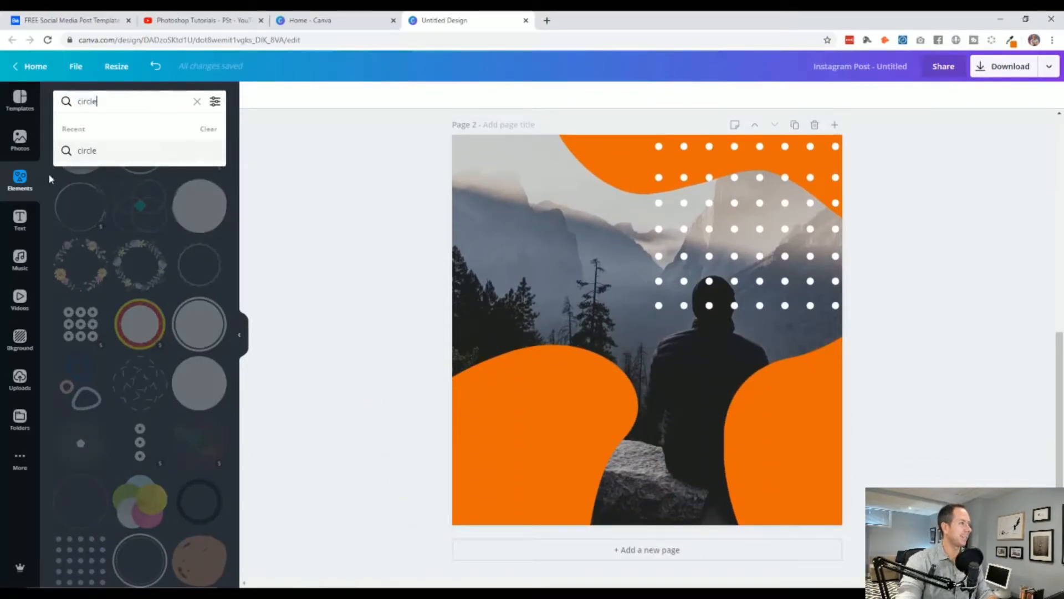
pyautogui.click(49, 188)
pyautogui.scroll(-5, 82, 277)
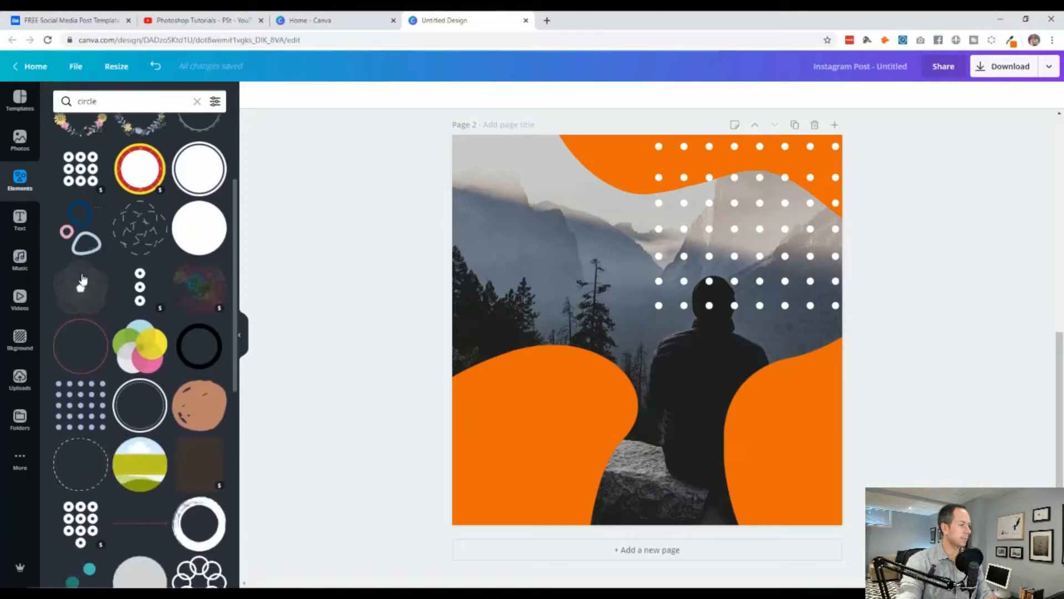
pyautogui.scroll(-5, 82, 277)
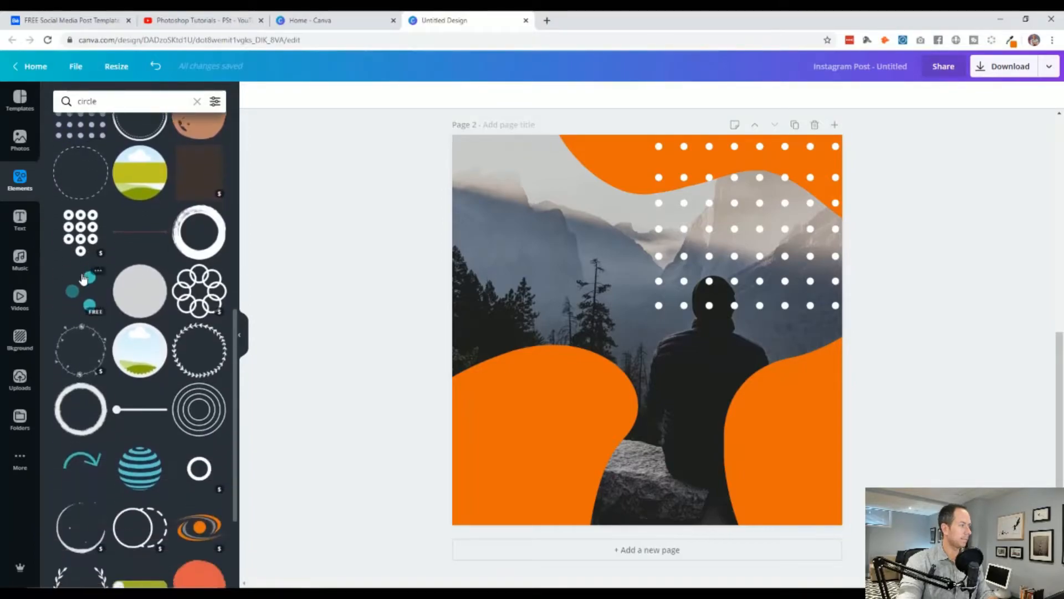
pyautogui.scroll(-8, 82, 277)
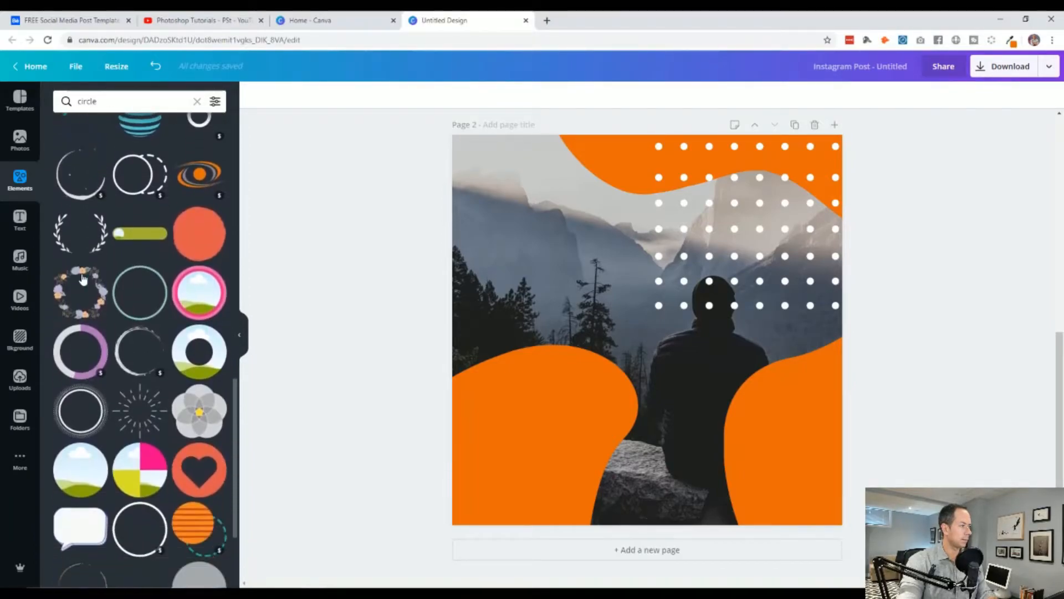
pyautogui.scroll(-8, 82, 277)
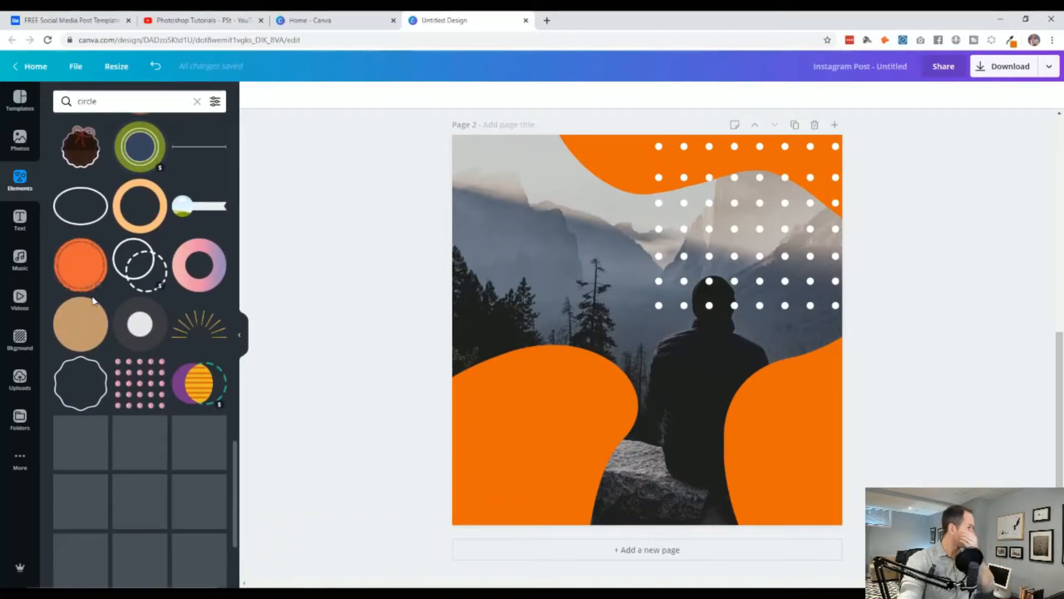
pyautogui.scroll(-7, 93, 299)
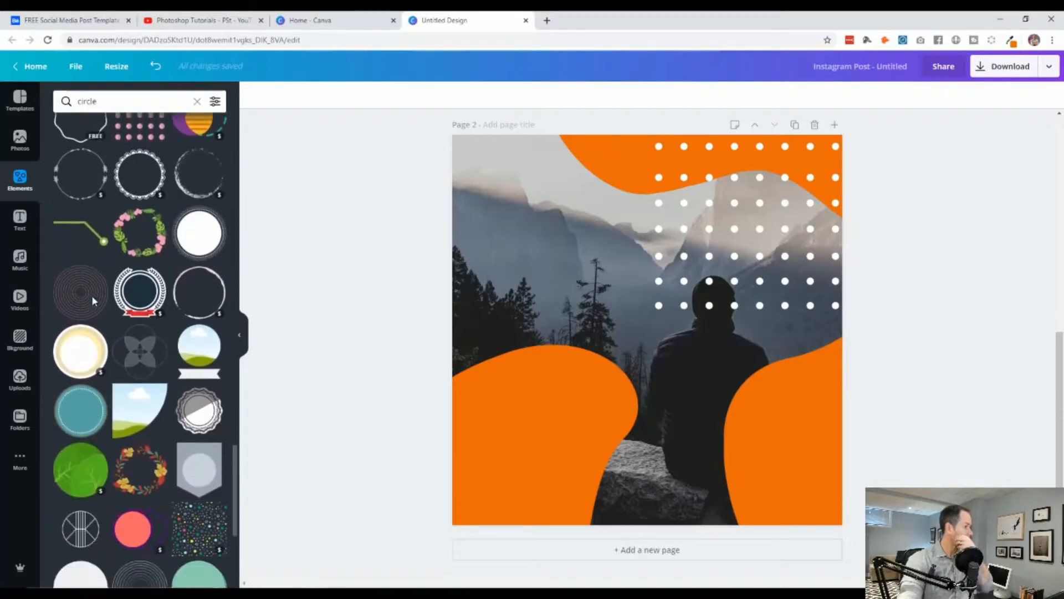
pyautogui.scroll(-3, 93, 302)
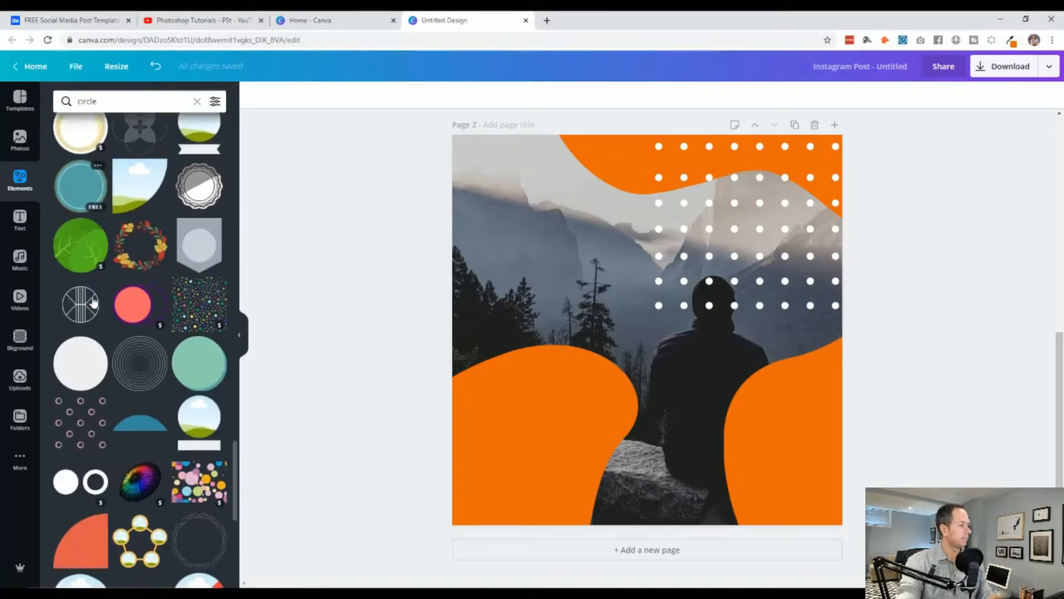
pyautogui.scroll(-8, 92, 295)
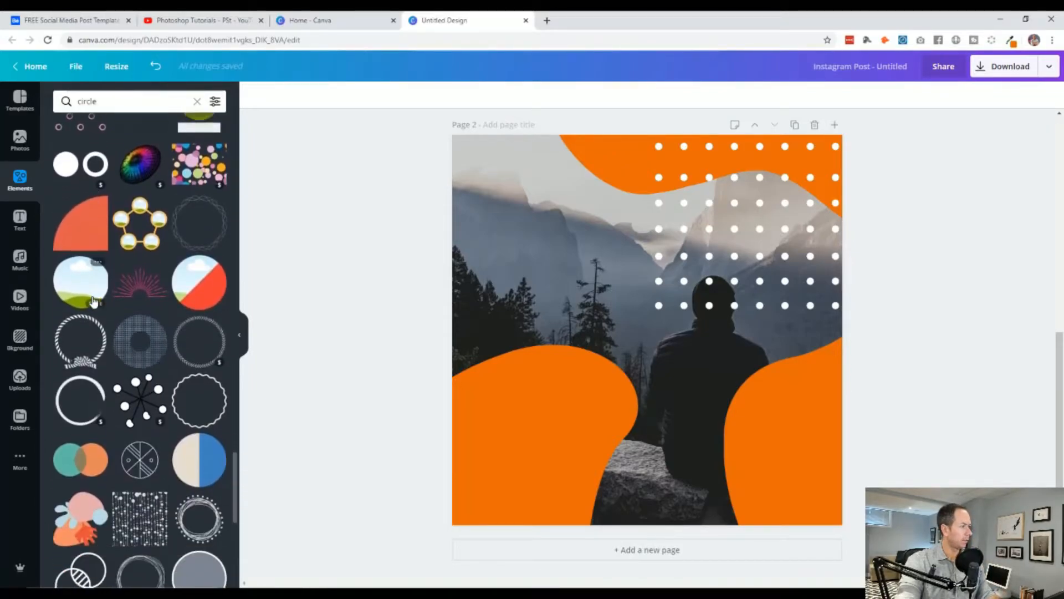
pyautogui.scroll(-8, 94, 300)
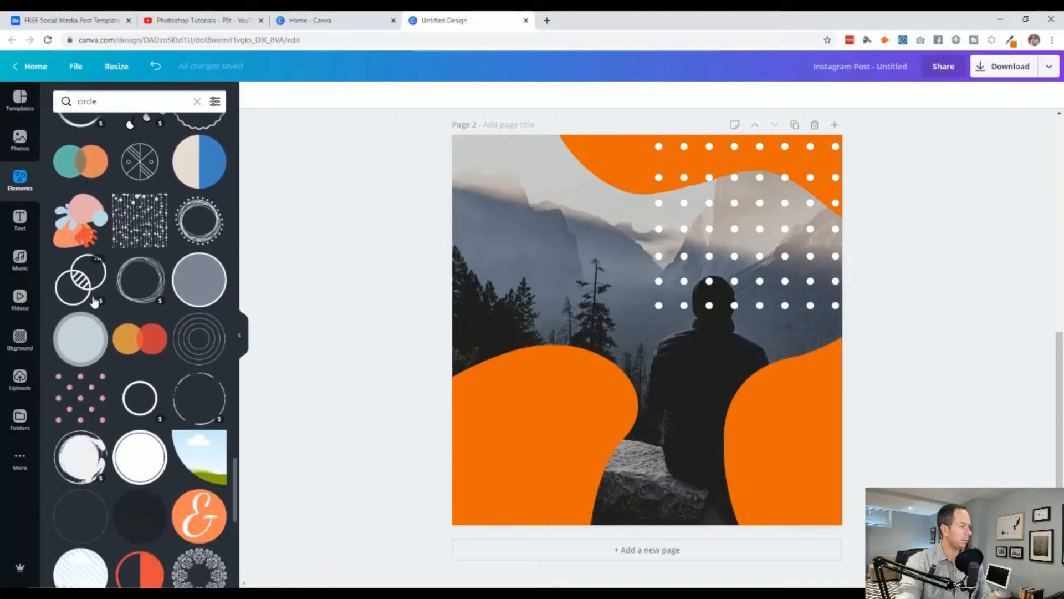
pyautogui.scroll(-1, 95, 300)
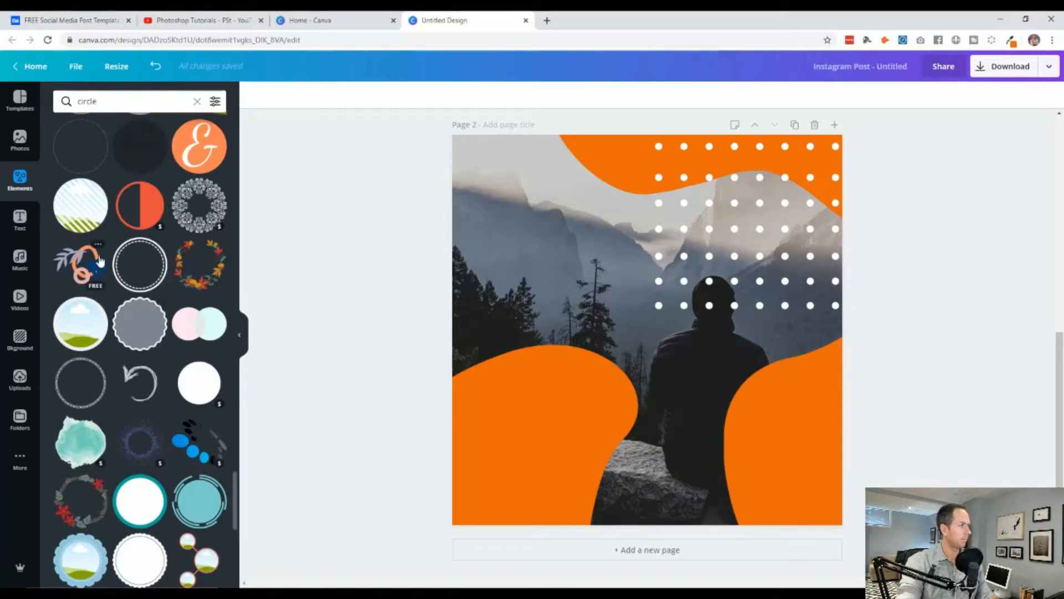
pyautogui.scroll(-1, 140, 321)
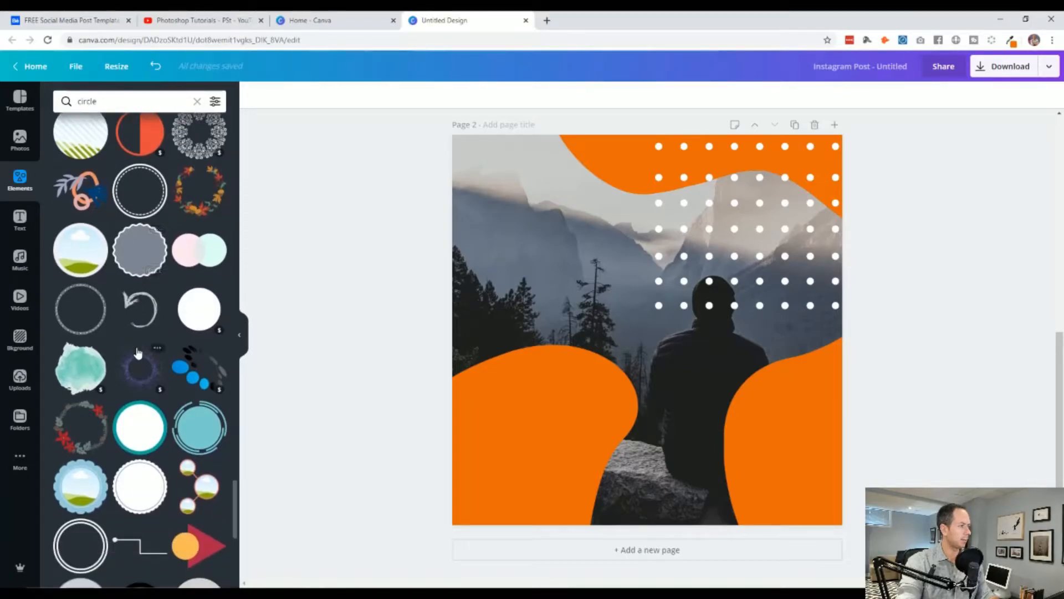
pyautogui.scroll(-2, 138, 354)
pyautogui.scroll(3, 138, 353)
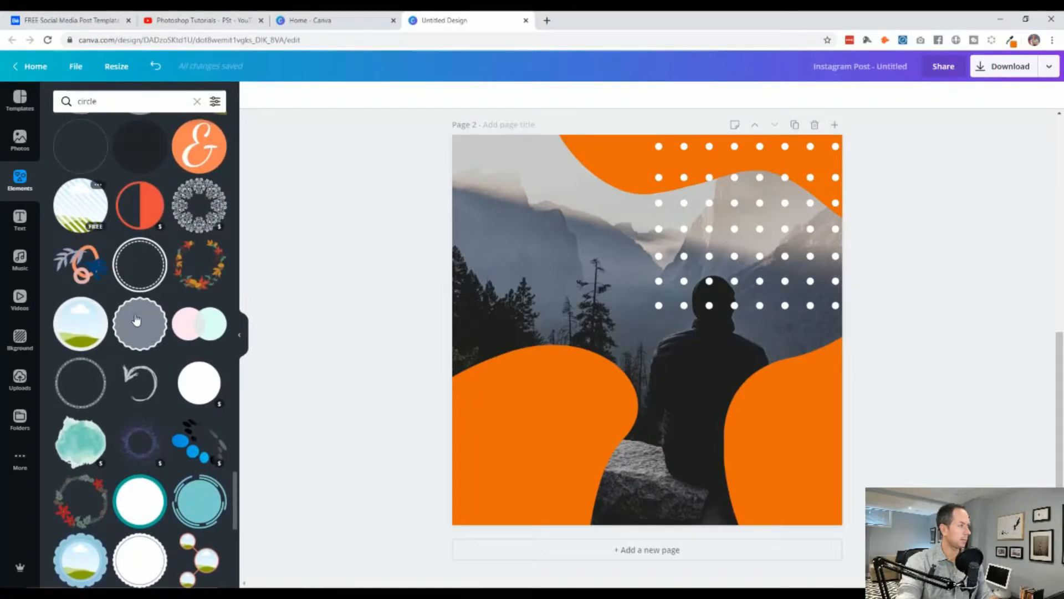
pyautogui.scroll(-5, 134, 352)
pyautogui.scroll(-6, 133, 352)
pyautogui.scroll(2, 133, 352)
pyautogui.scroll(8, 133, 352)
pyautogui.scroll(1, 100, 265)
pyautogui.click(82, 216)
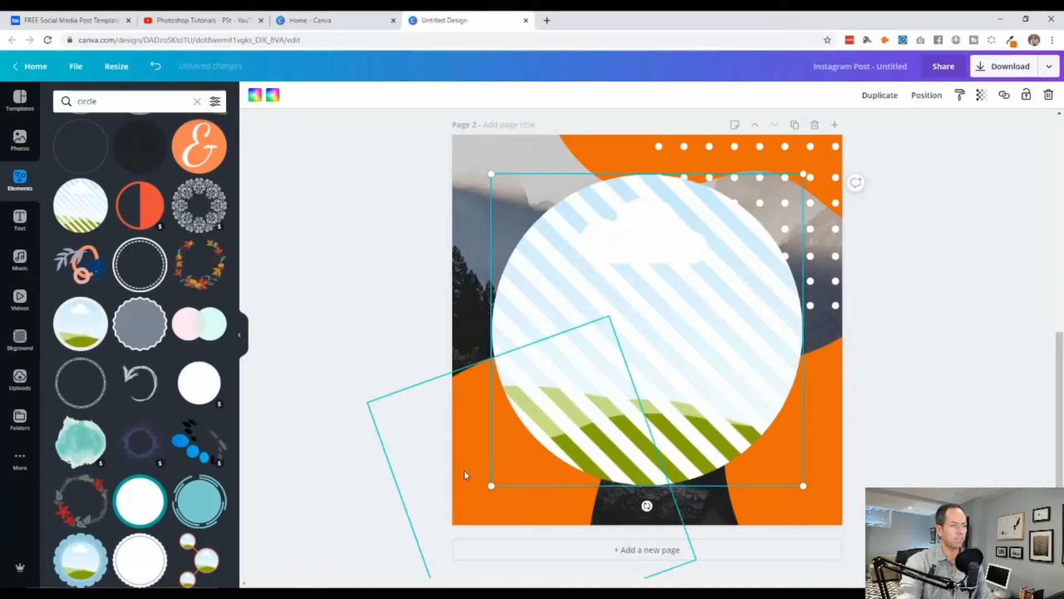
# Step: Try filling the striped circle frame on page 2 with the photo of the woman sitting against a wall, and check its transparency setting
pyautogui.click(20, 141)
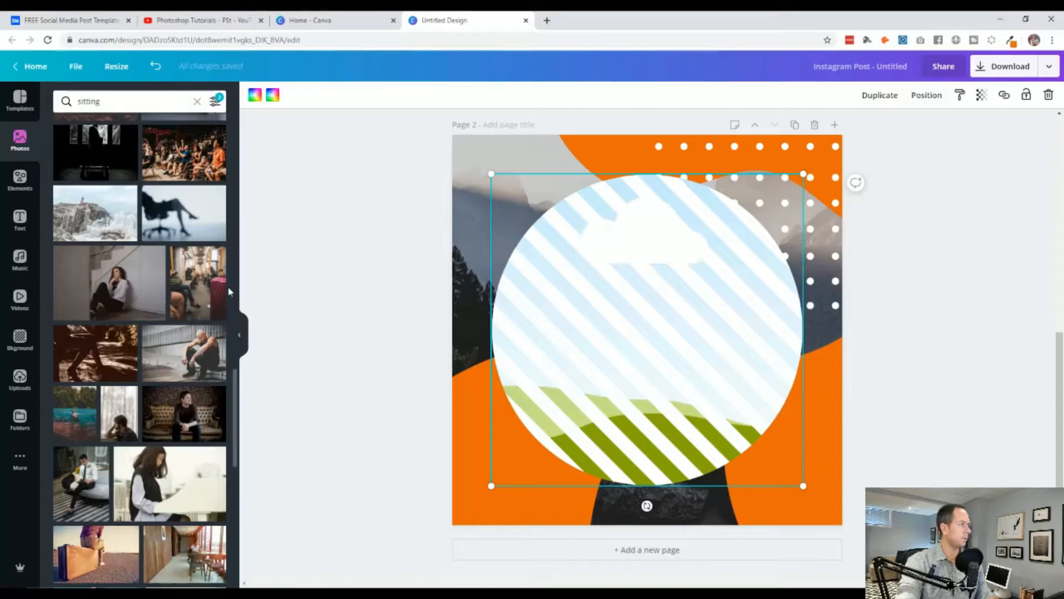
pyautogui.moveTo(77, 274); pyautogui.dragTo(579, 323)
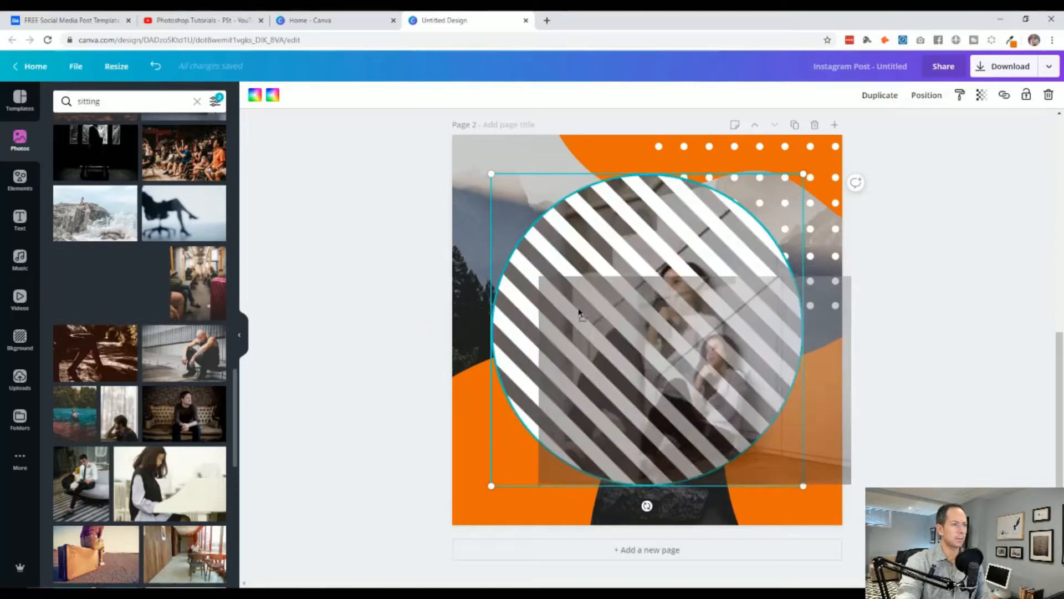
pyautogui.click(371, 354)
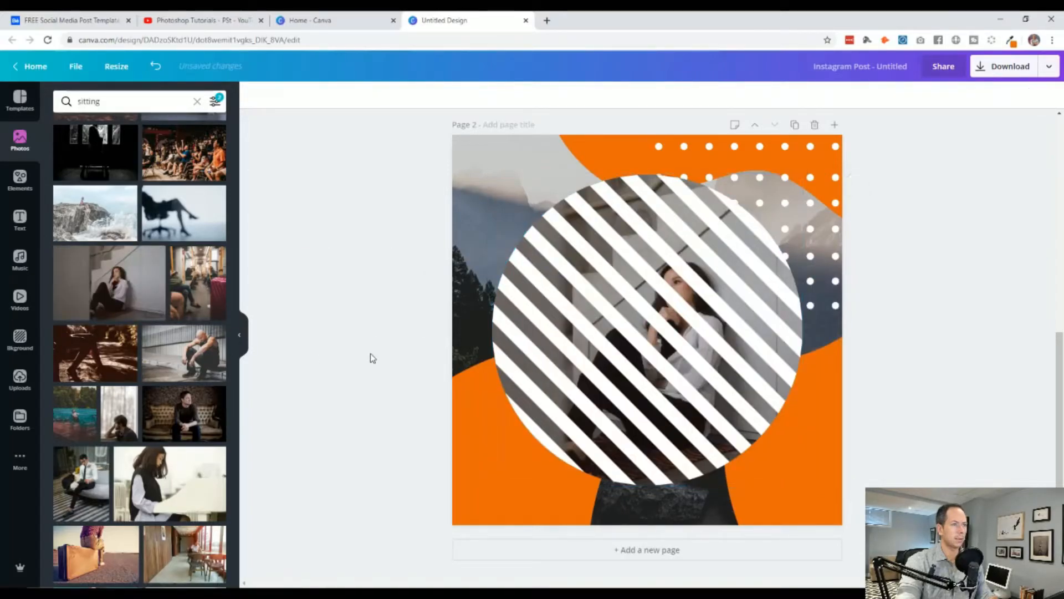
pyautogui.click(608, 326)
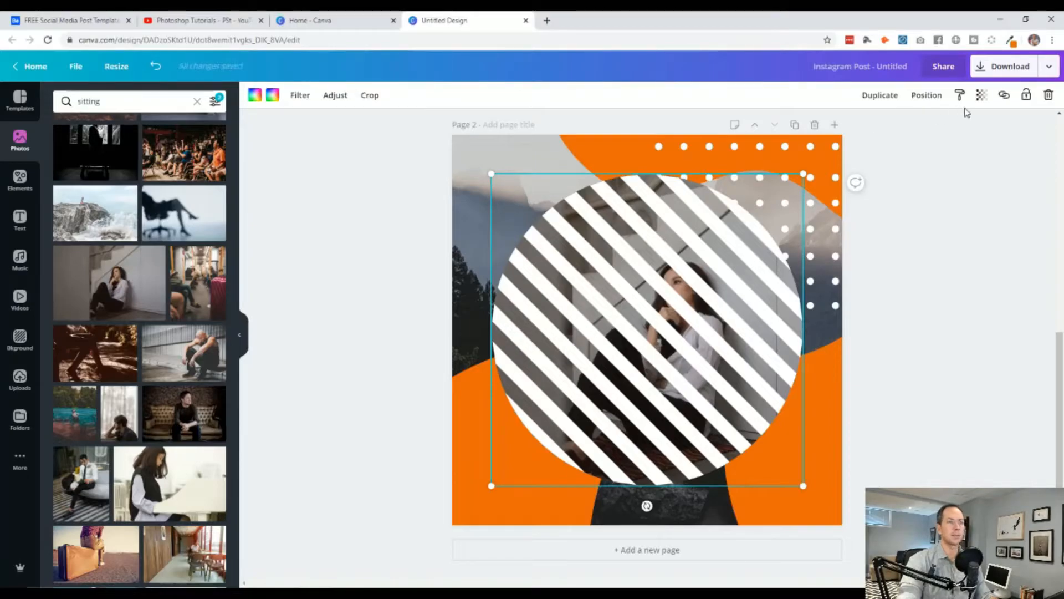
pyautogui.click(981, 94)
pyautogui.moveTo(955, 123); pyautogui.dragTo(965, 318)
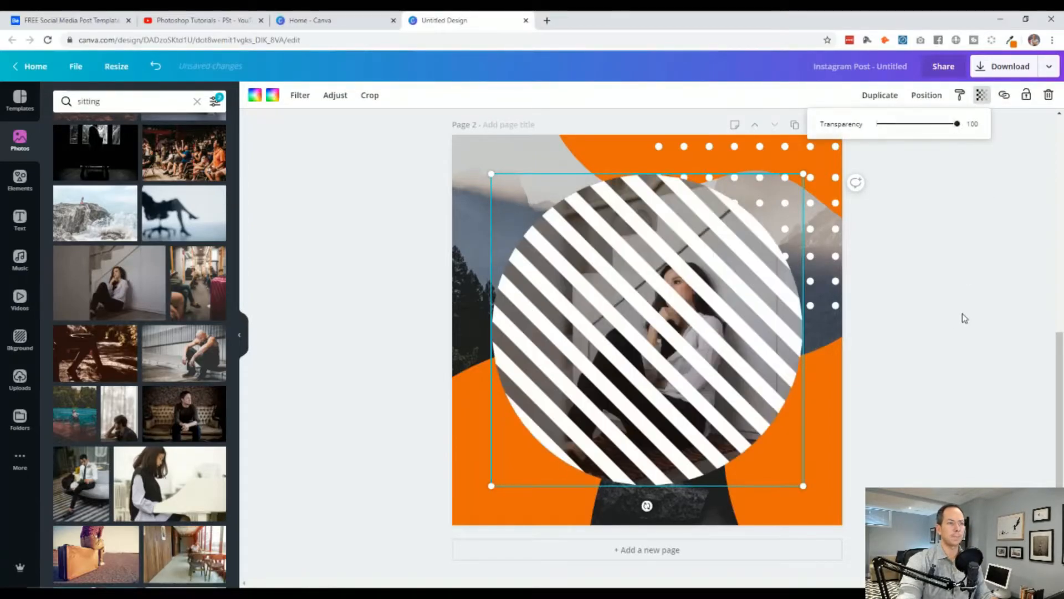
# Step: Delete the photo and the large striped circle frame from page 2
pyautogui.click(730, 344)
pyautogui.press('Delete')
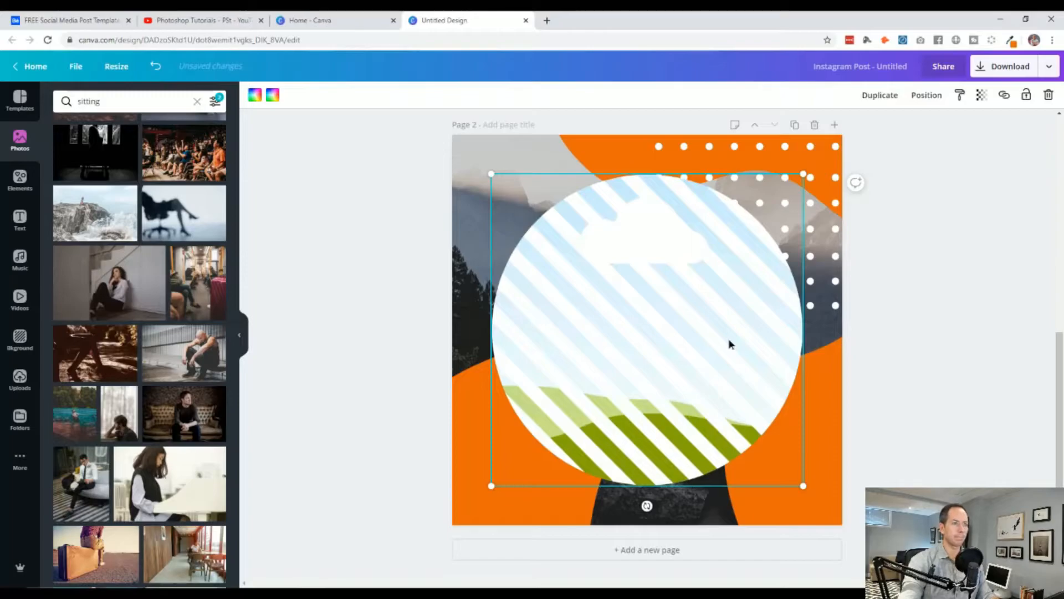
pyautogui.press('Delete')
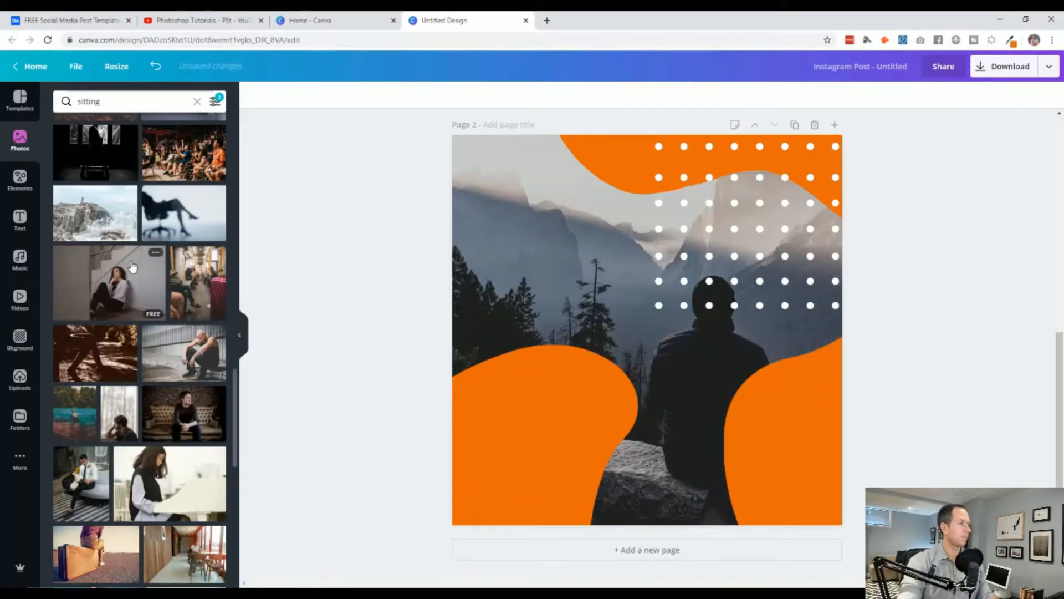
pyautogui.scroll(-1, 123, 301)
pyautogui.scroll(-1, 123, 301)
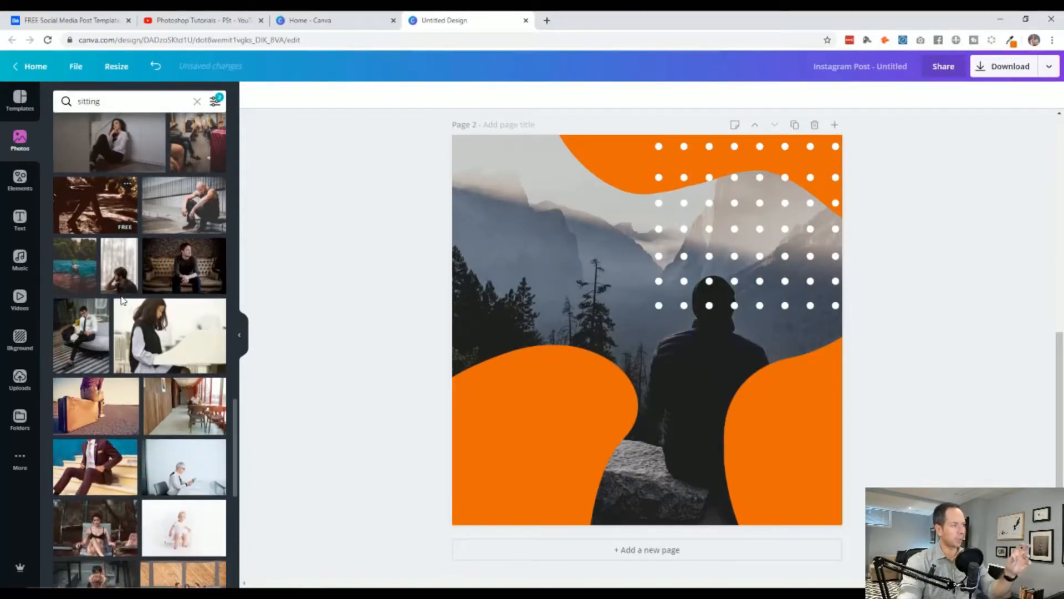
pyautogui.scroll(-3, 121, 297)
pyautogui.scroll(3, 121, 297)
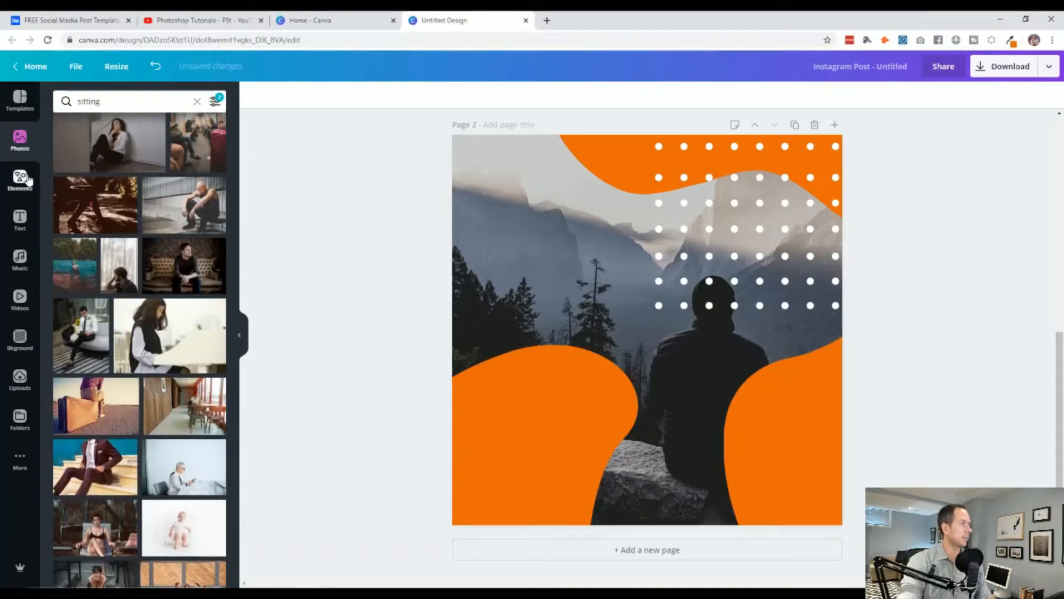
# Step: Add the grey diagonally striped circle from the circle elements and shrink it over the lower-left orange blob on page 2
pyautogui.click(19, 177)
pyautogui.scroll(-6, 150, 236)
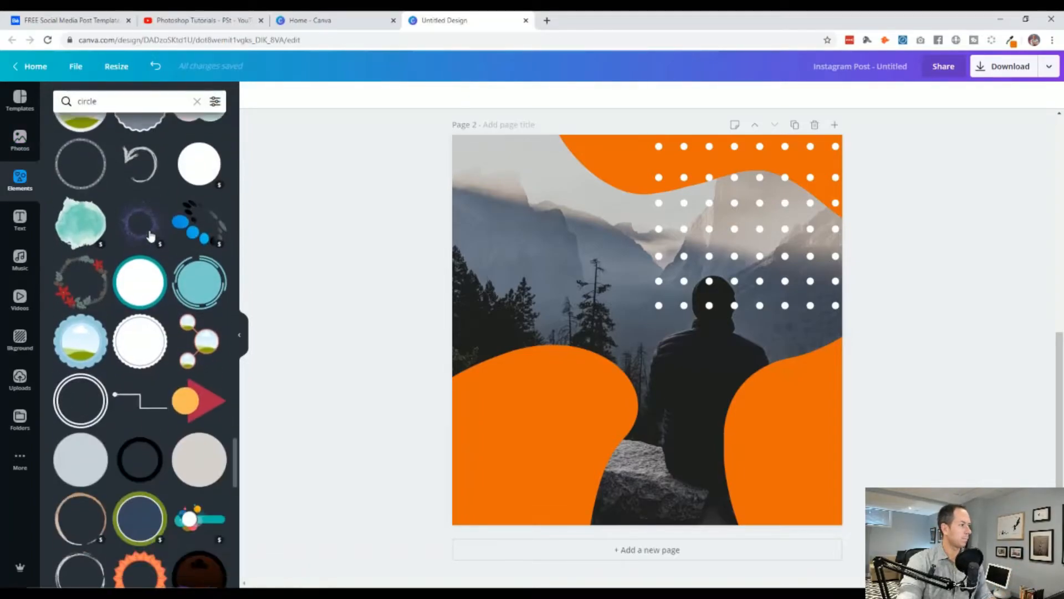
pyautogui.scroll(-15, 151, 236)
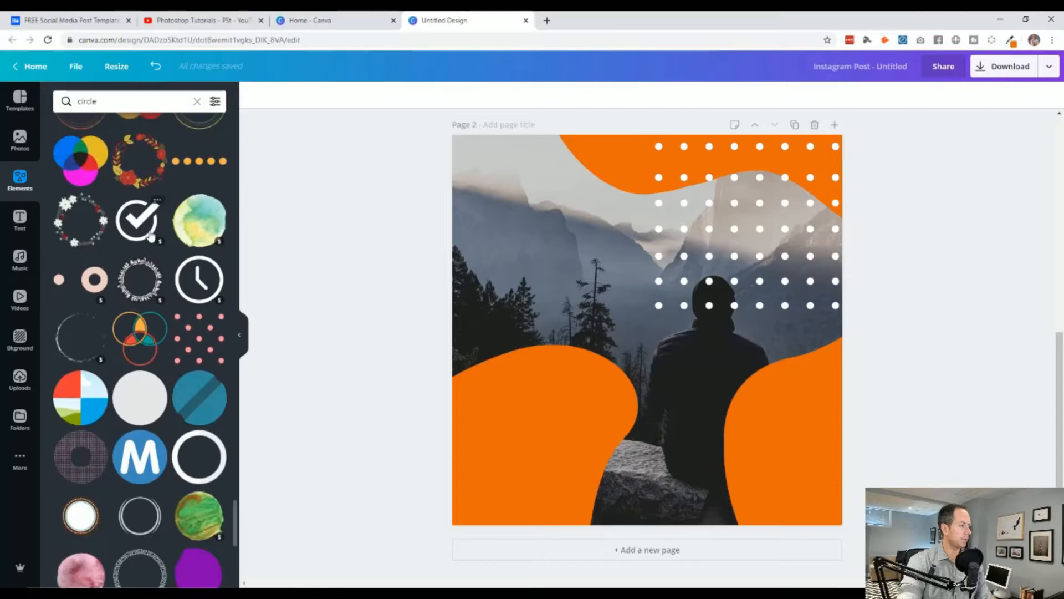
pyautogui.scroll(-3, 151, 235)
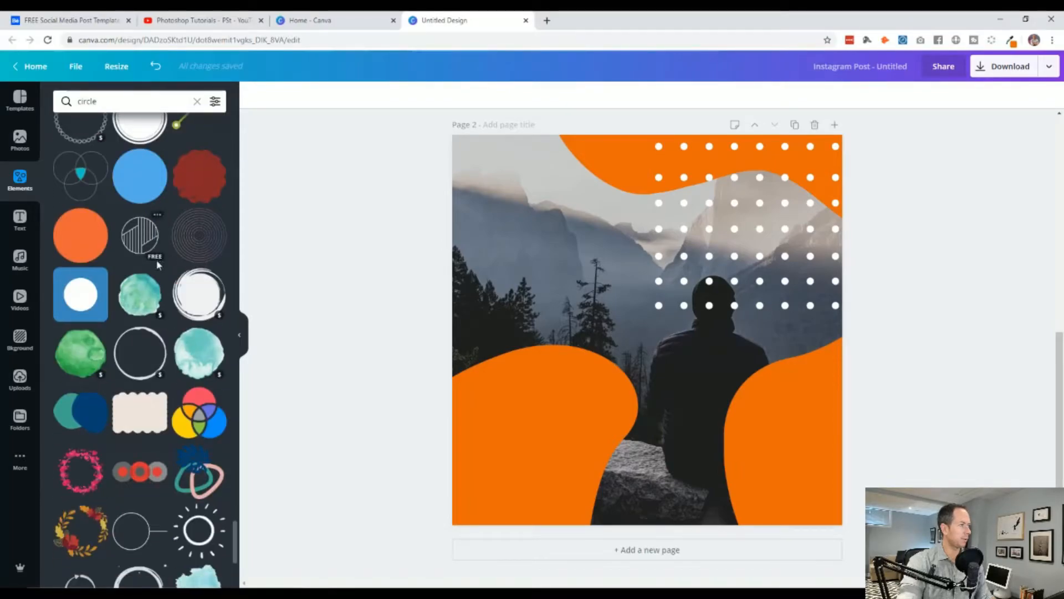
pyautogui.scroll(-12, 156, 259)
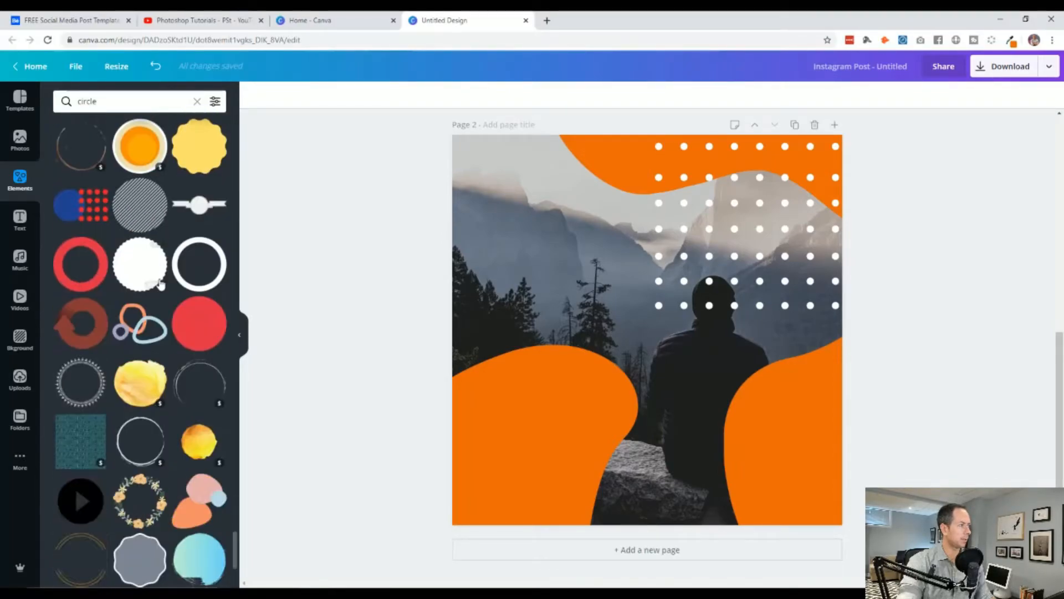
pyautogui.click(140, 206)
pyautogui.moveTo(808, 170); pyautogui.dragTo(623, 345)
# Step: Compare the striped circle on page 2 with the yellow striped ring in the page 1 design
pyautogui.scroll(6, 368, 340)
pyautogui.scroll(-2, 369, 340)
pyautogui.scroll(1, 369, 340)
pyautogui.scroll(-1, 368, 340)
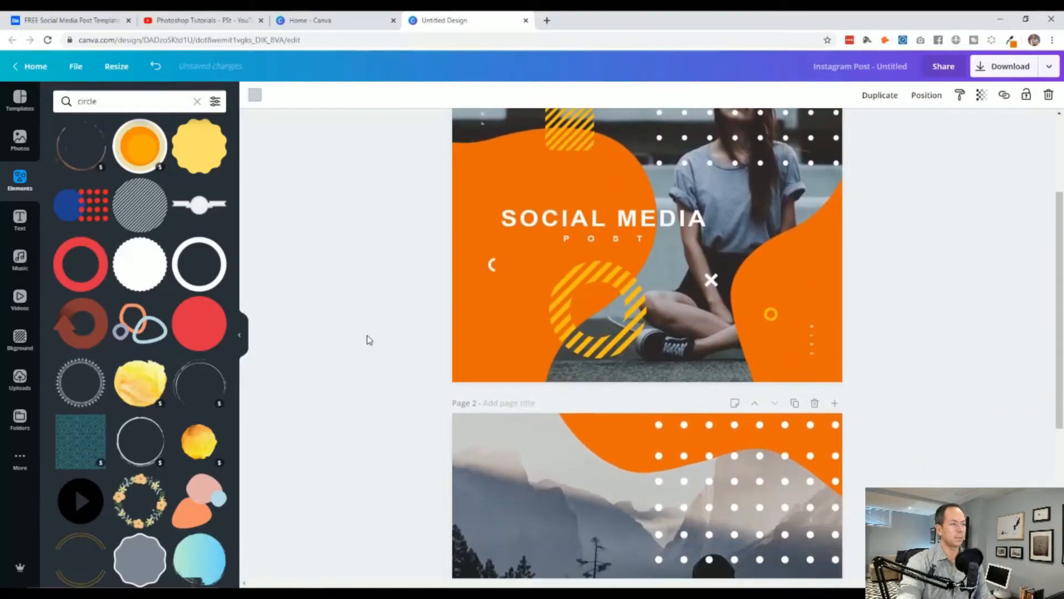
pyautogui.scroll(2, 368, 338)
pyautogui.scroll(-8, 367, 335)
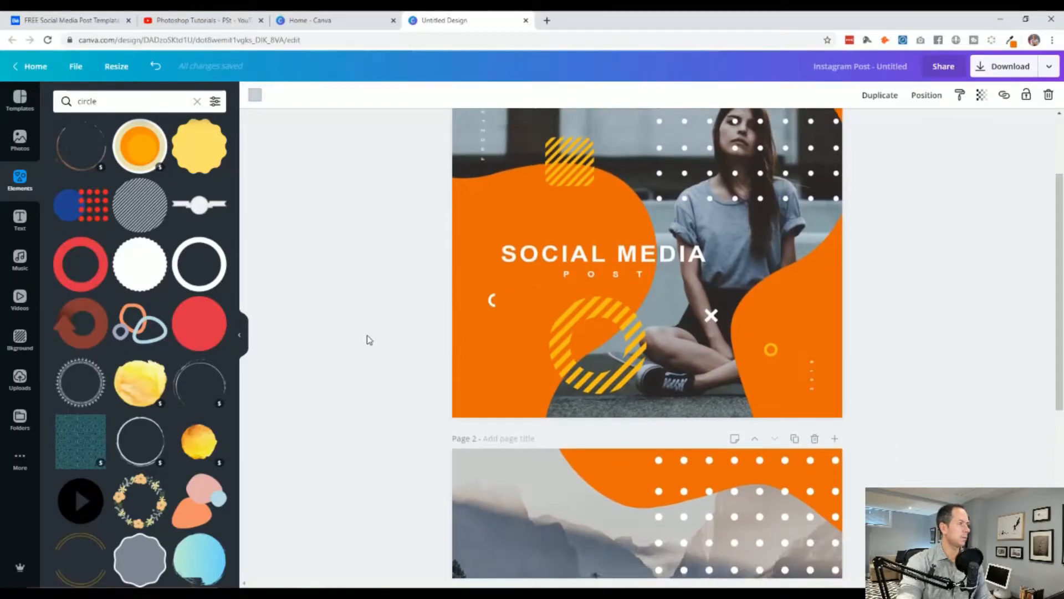
pyautogui.scroll(4, 388, 348)
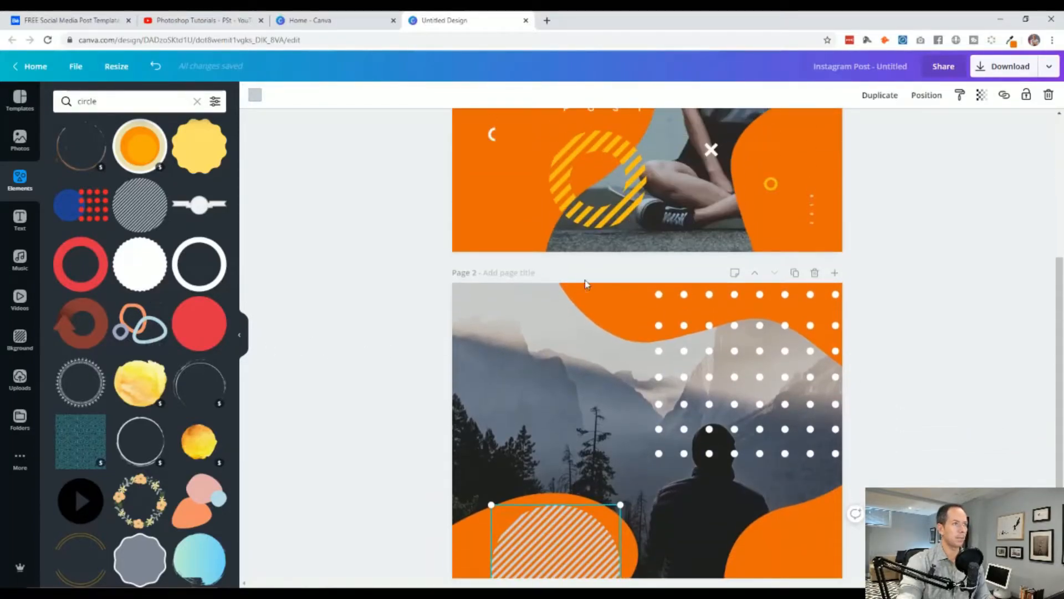
pyautogui.scroll(-4, 366, 391)
# Step: Browse the remaining circle elements for a graphic that suits the striped ring effect
pyautogui.scroll(-8, 126, 386)
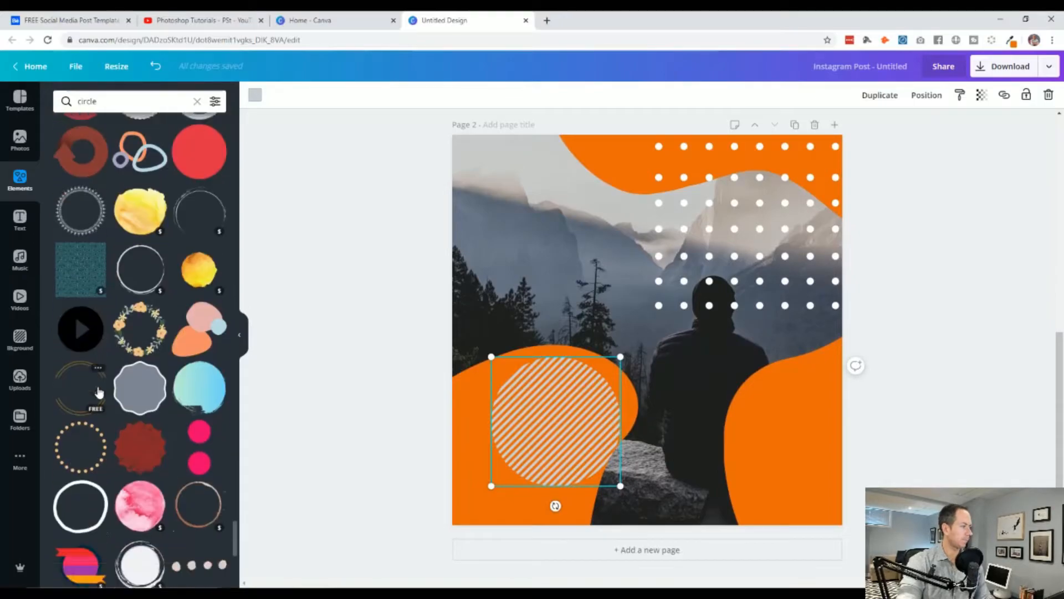
pyautogui.scroll(-3, 139, 382)
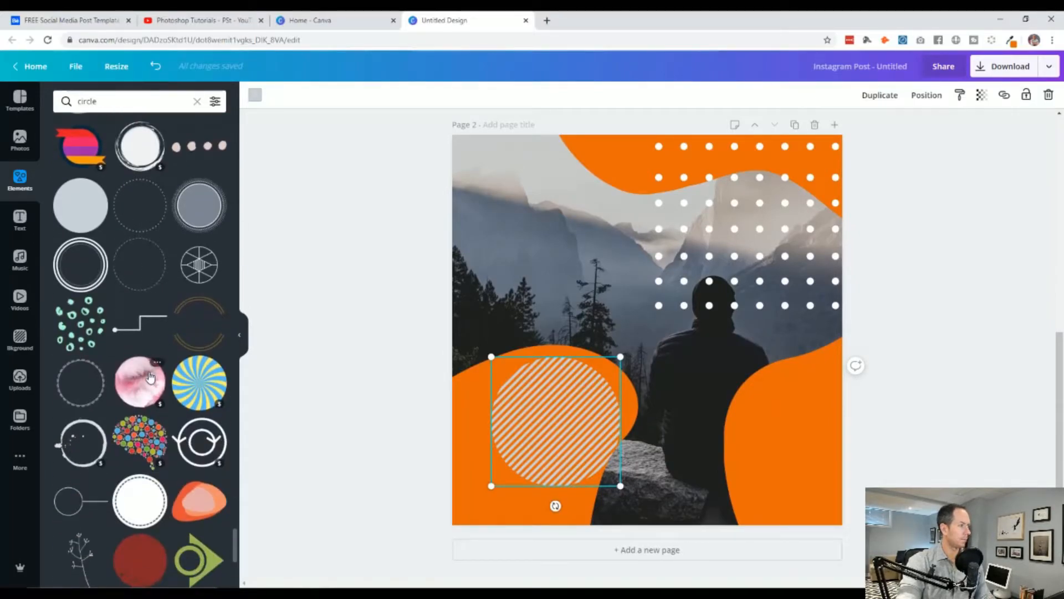
pyautogui.scroll(-9, 150, 377)
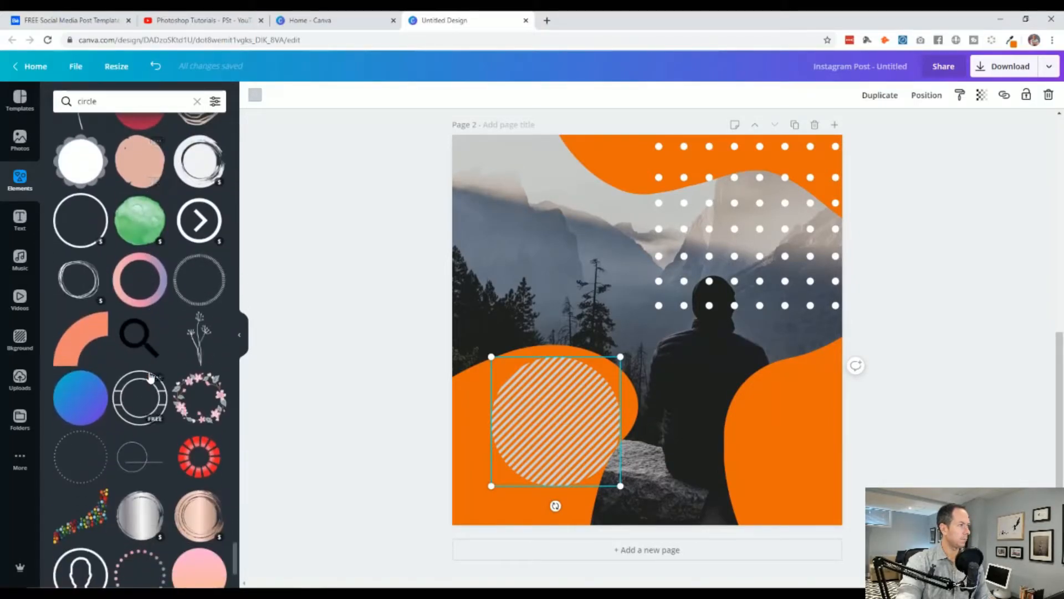
pyautogui.scroll(-15, 149, 377)
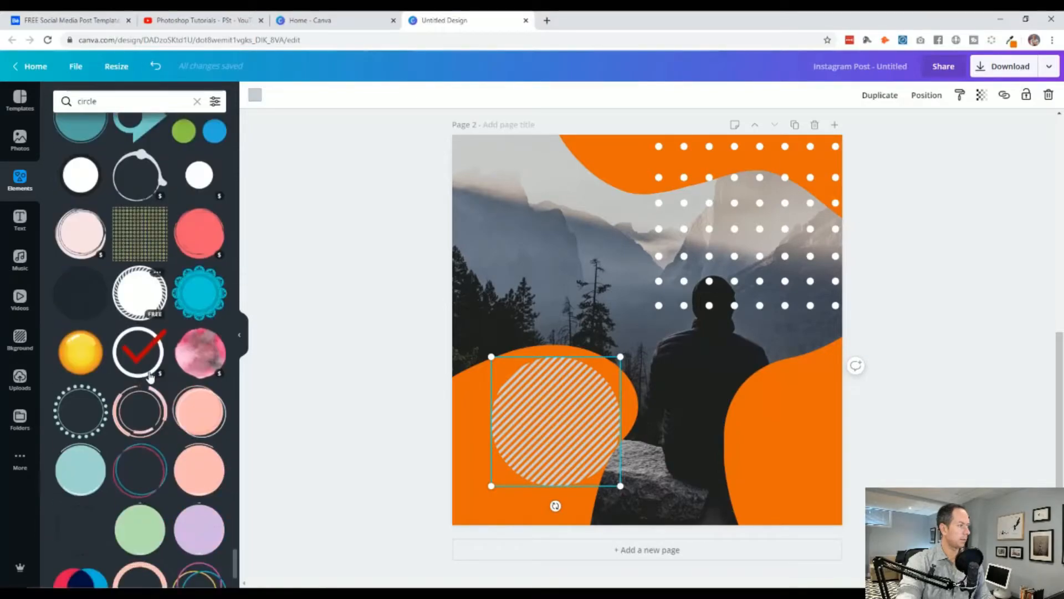
pyautogui.scroll(-15, 150, 377)
pyautogui.scroll(-15, 150, 377)
pyautogui.scroll(-15, 149, 377)
pyautogui.scroll(-10, 150, 377)
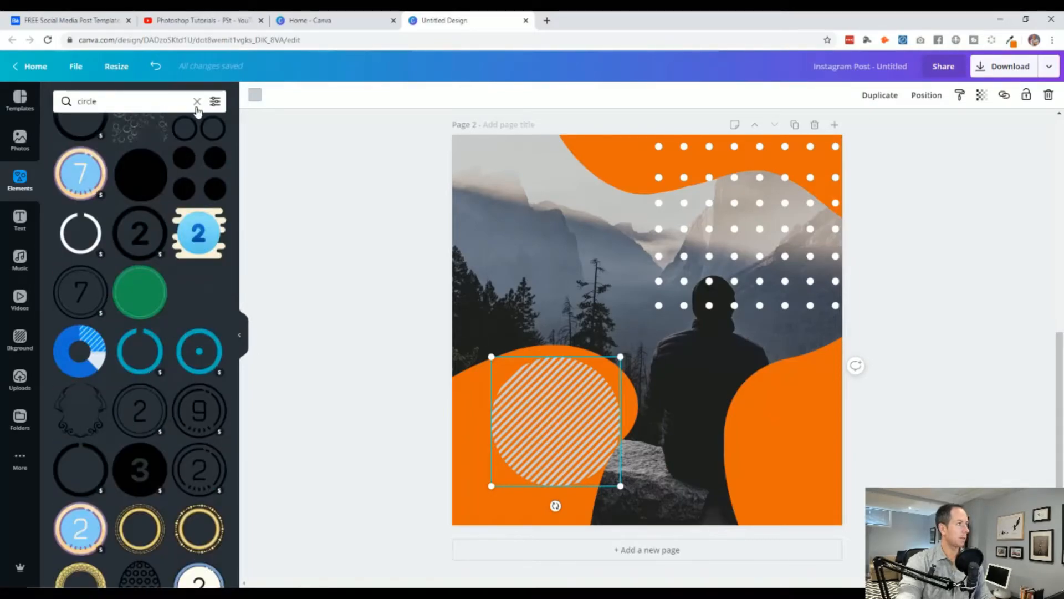
# Step: Clear the circle search and look through the available grid layouts
pyautogui.click(195, 102)
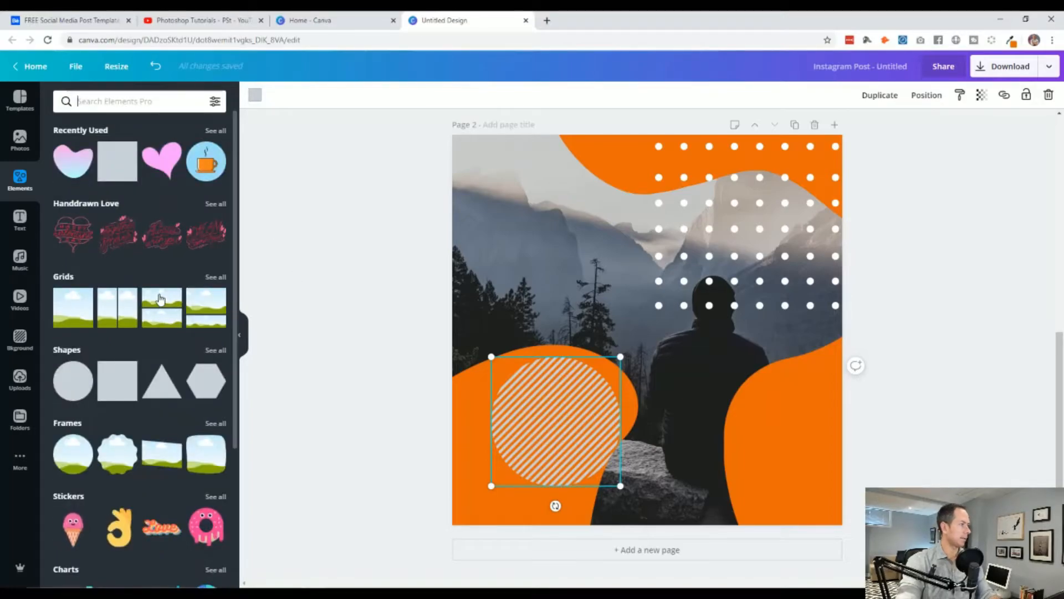
pyautogui.click(214, 276)
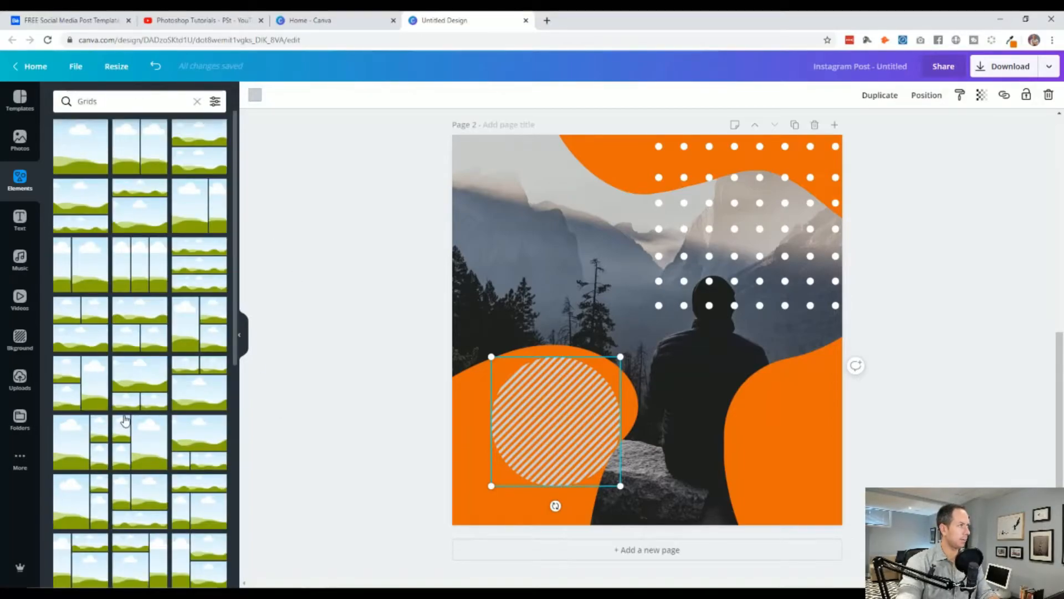
pyautogui.click(201, 102)
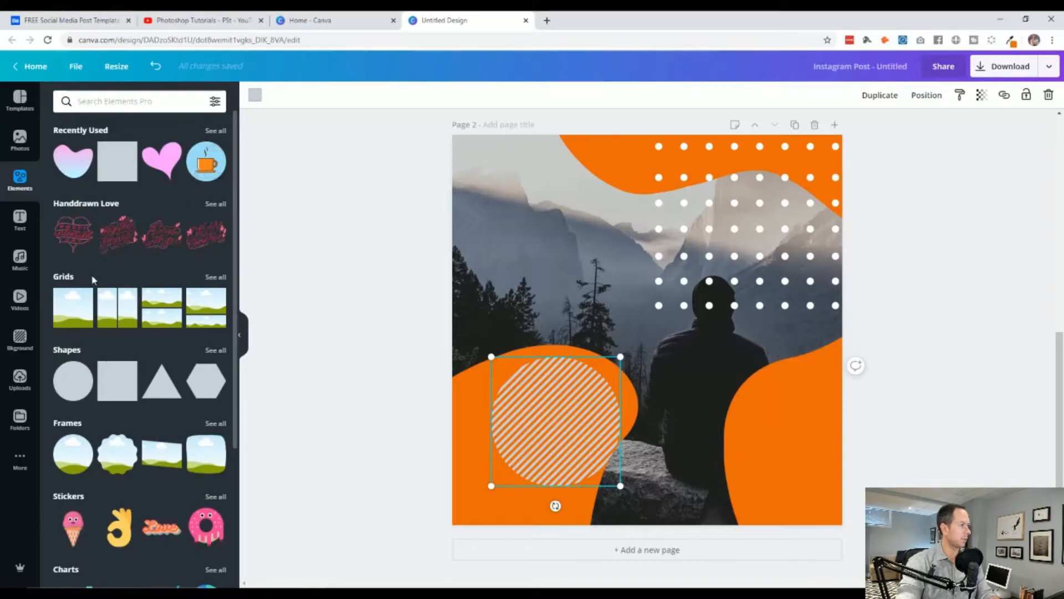
# Step: Browse the frames collection and add the ring-shaped frame with the large centre hole to page 2
pyautogui.click(71, 423)
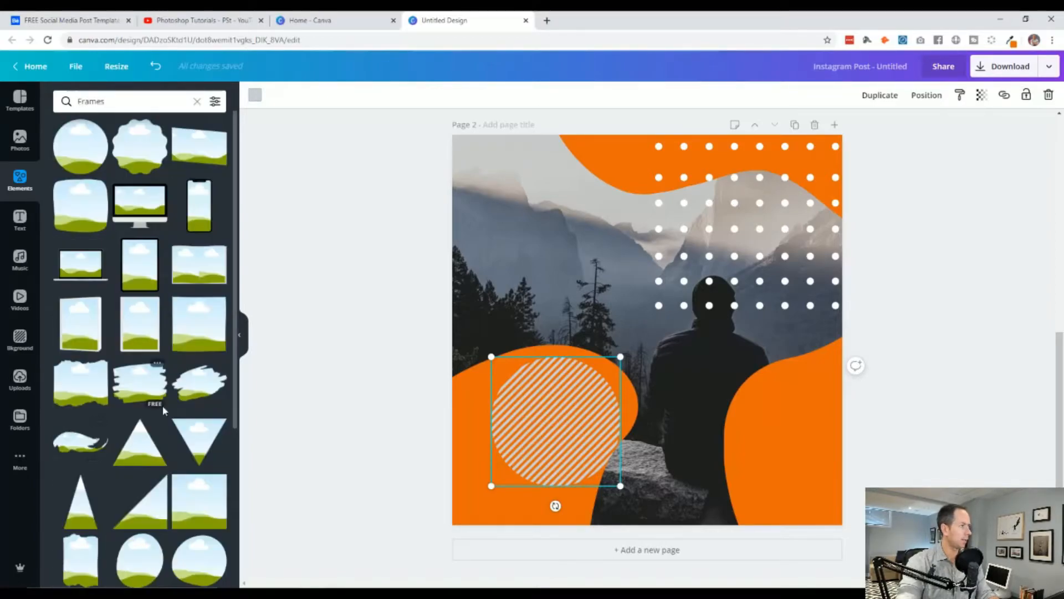
pyautogui.scroll(-5, 163, 409)
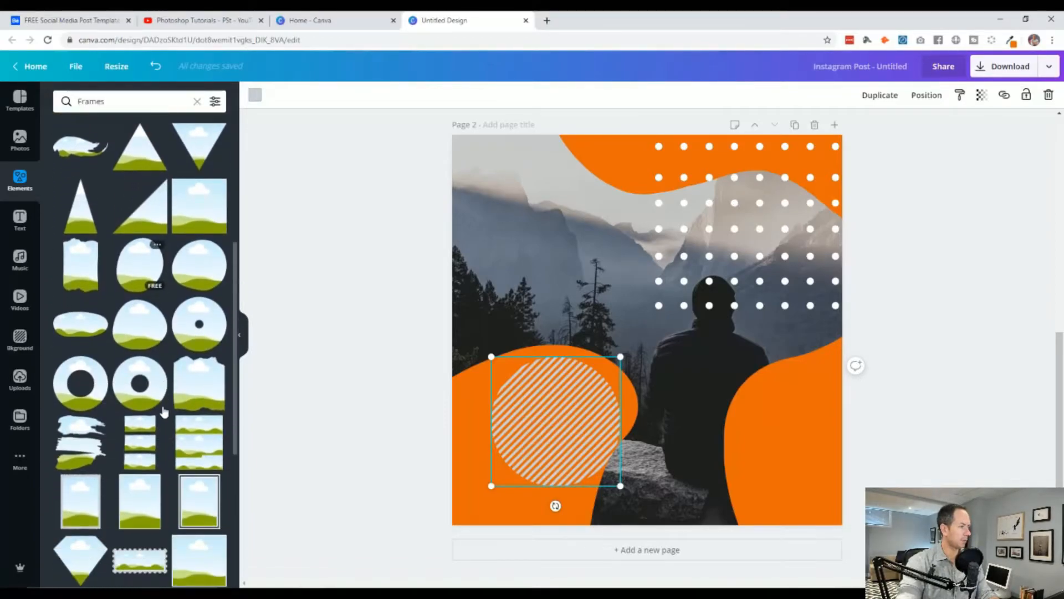
pyautogui.scroll(-7, 121, 396)
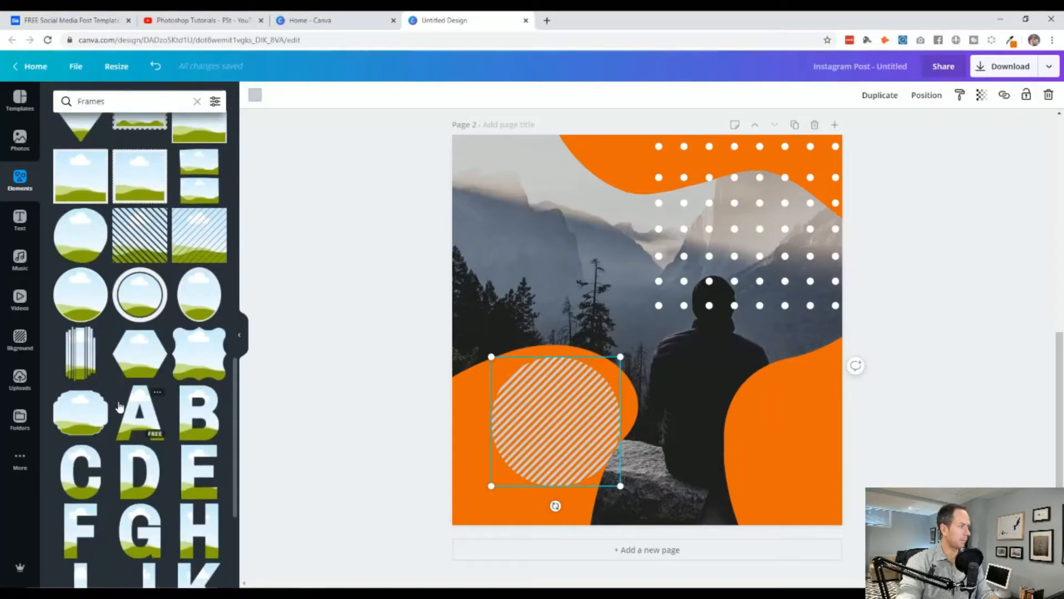
pyautogui.scroll(-4, 119, 406)
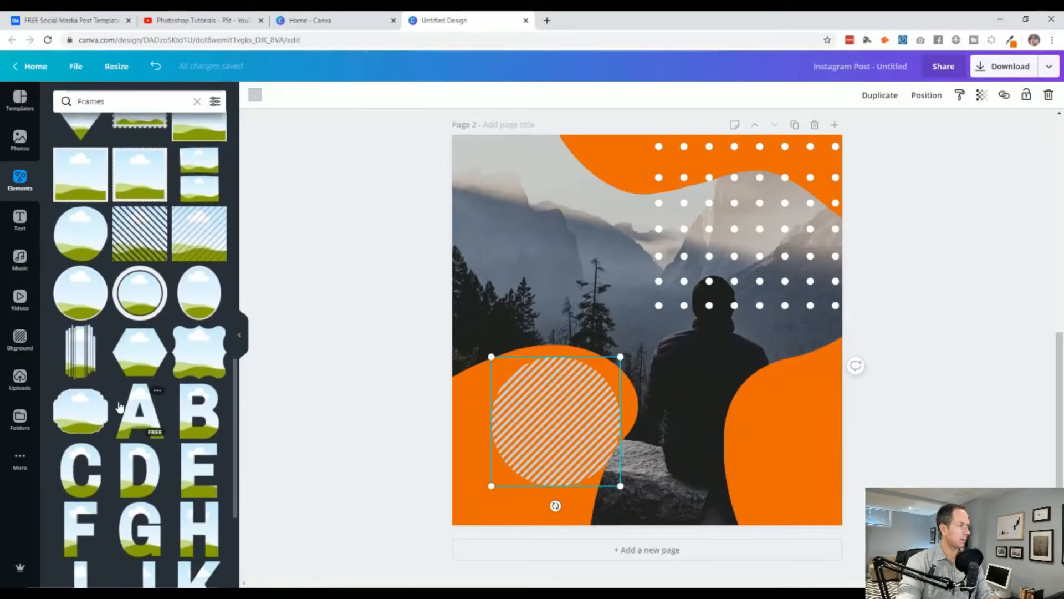
pyautogui.scroll(-12, 119, 406)
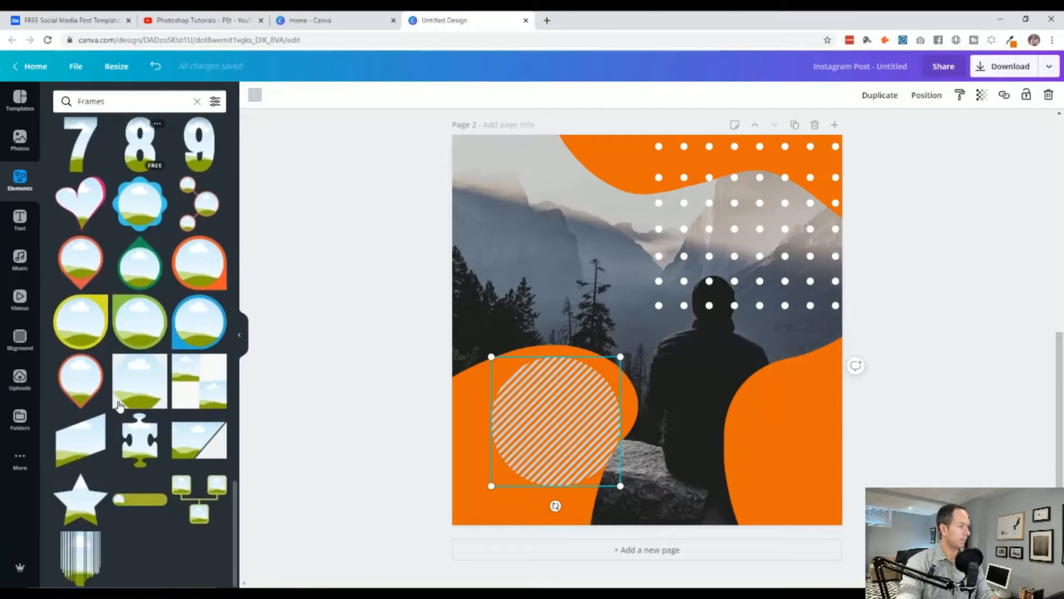
pyautogui.scroll(3, 119, 406)
pyautogui.scroll(10, 119, 407)
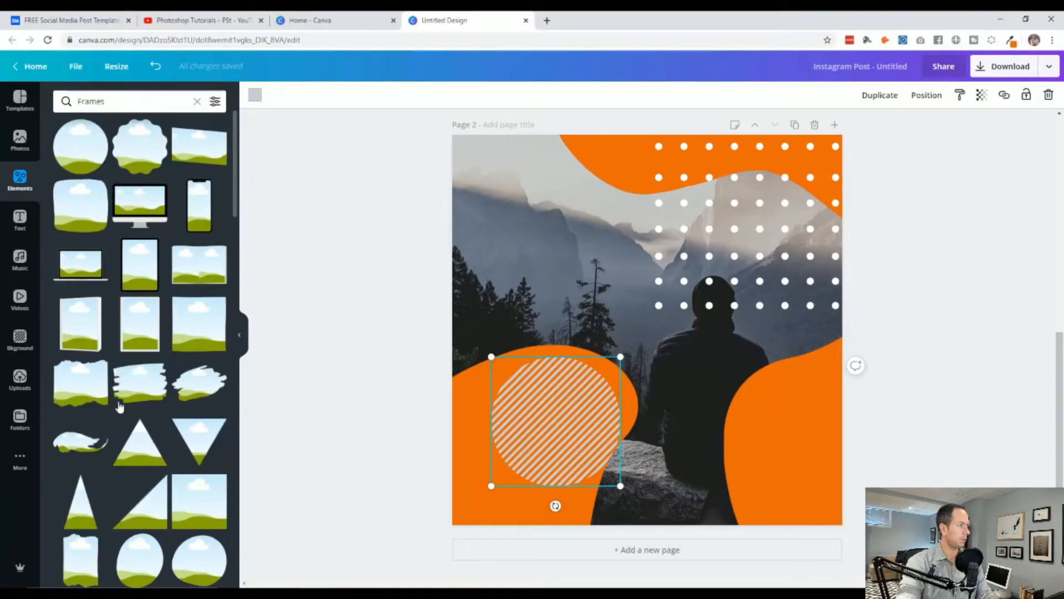
pyautogui.scroll(-3, 119, 406)
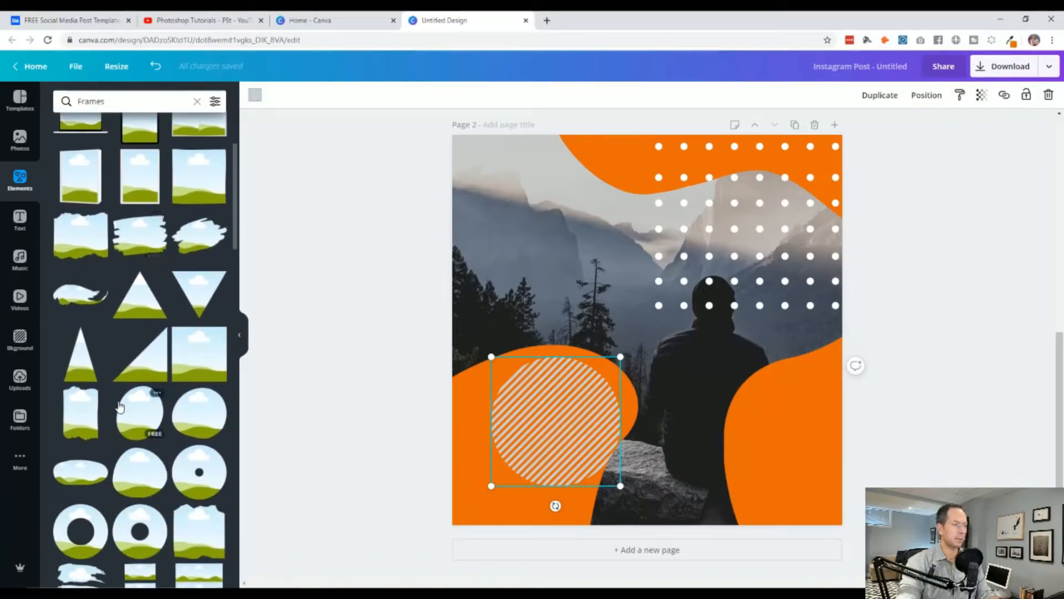
pyautogui.scroll(-6, 131, 406)
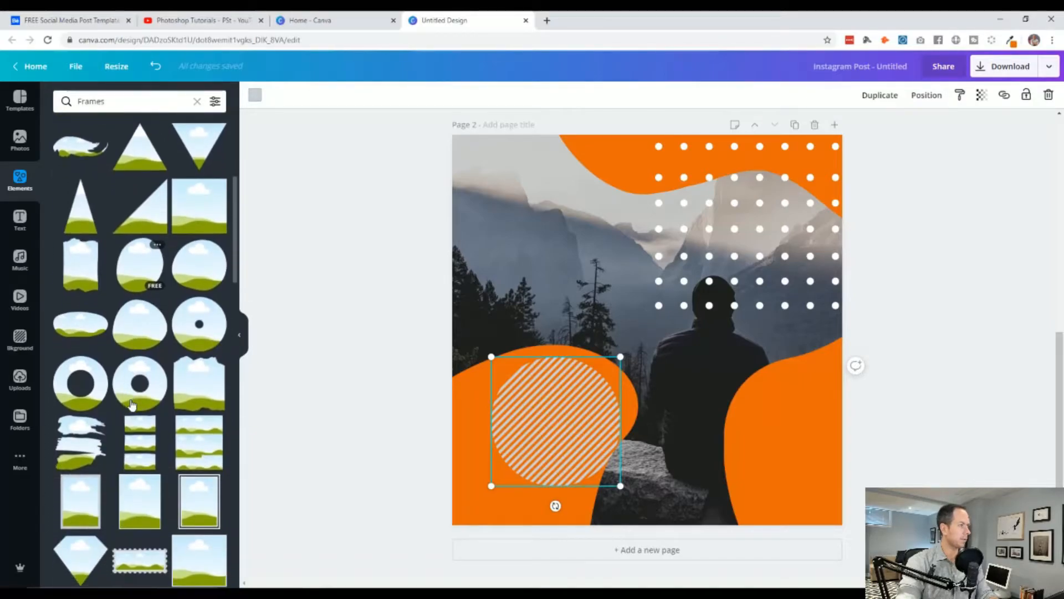
pyautogui.click(84, 256)
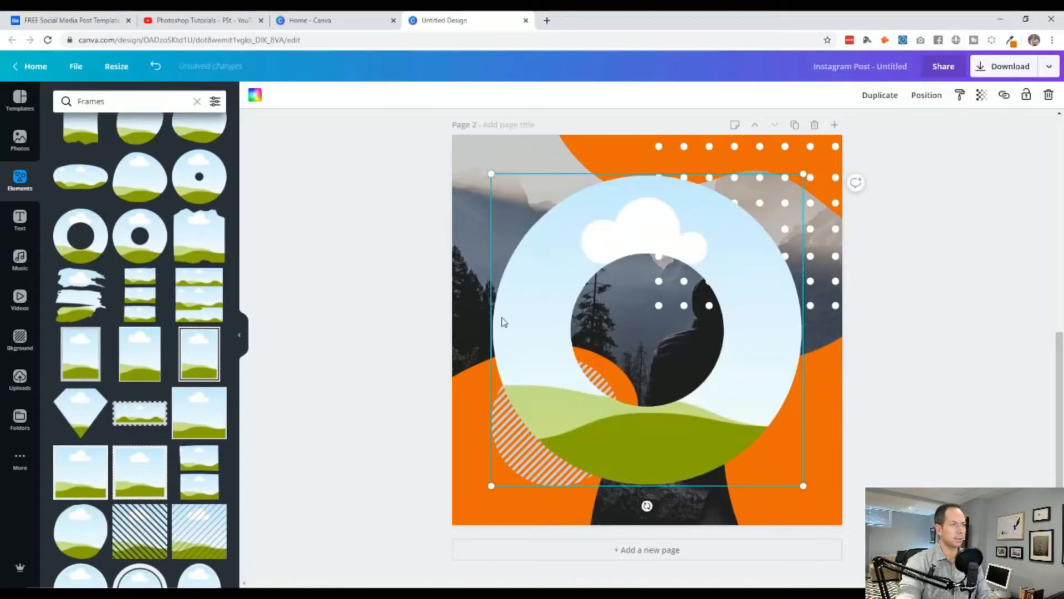
# Step: Add a third page after page 2 and delete the mountain photo from its background
pyautogui.scroll(8, 460, 357)
pyautogui.scroll(-6, 462, 366)
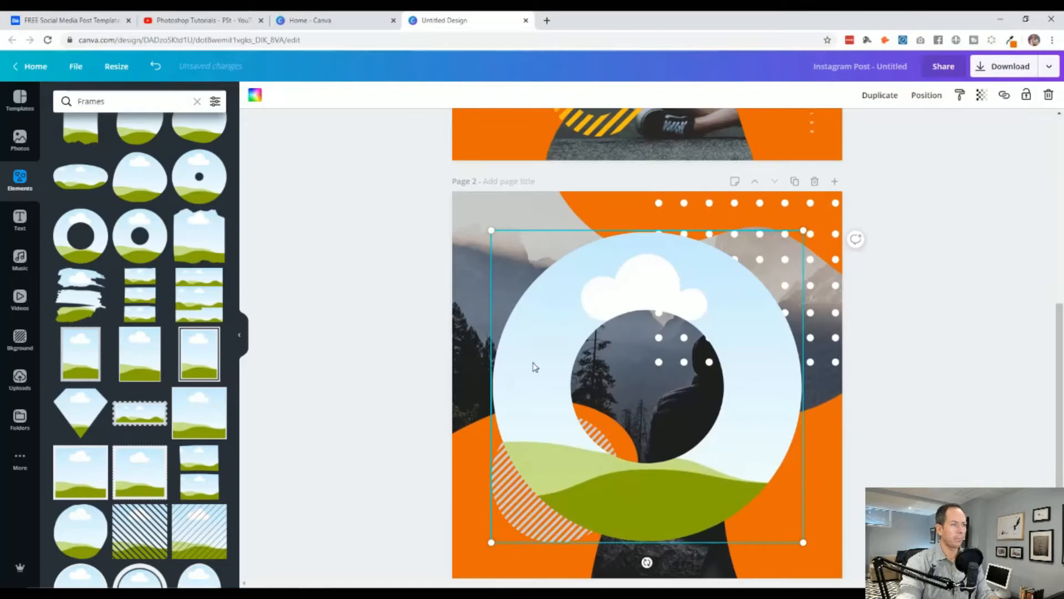
pyautogui.click(357, 403)
pyautogui.click(532, 328)
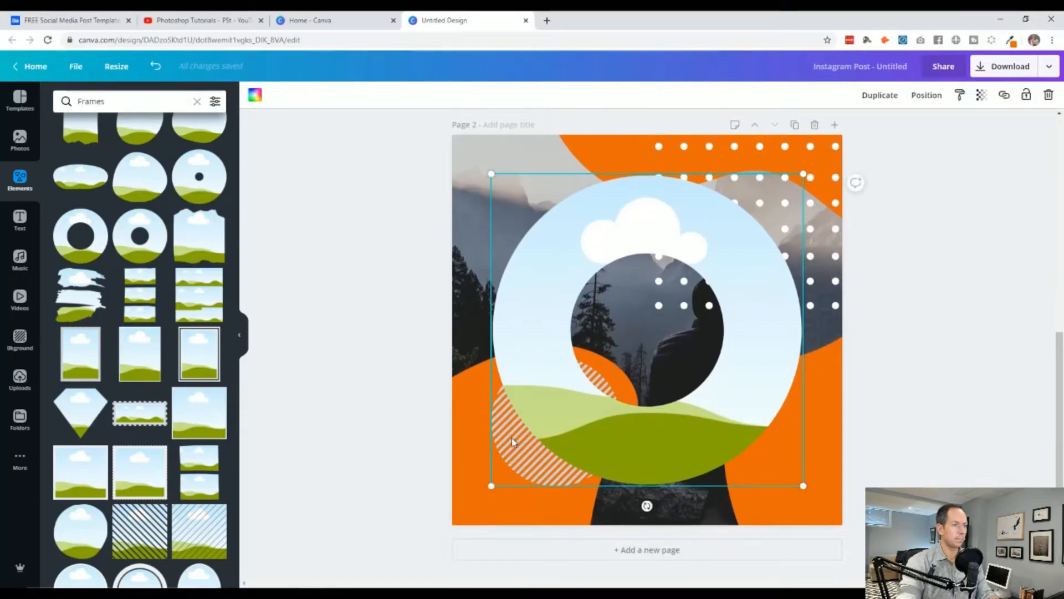
pyautogui.scroll(-5, 273, 470)
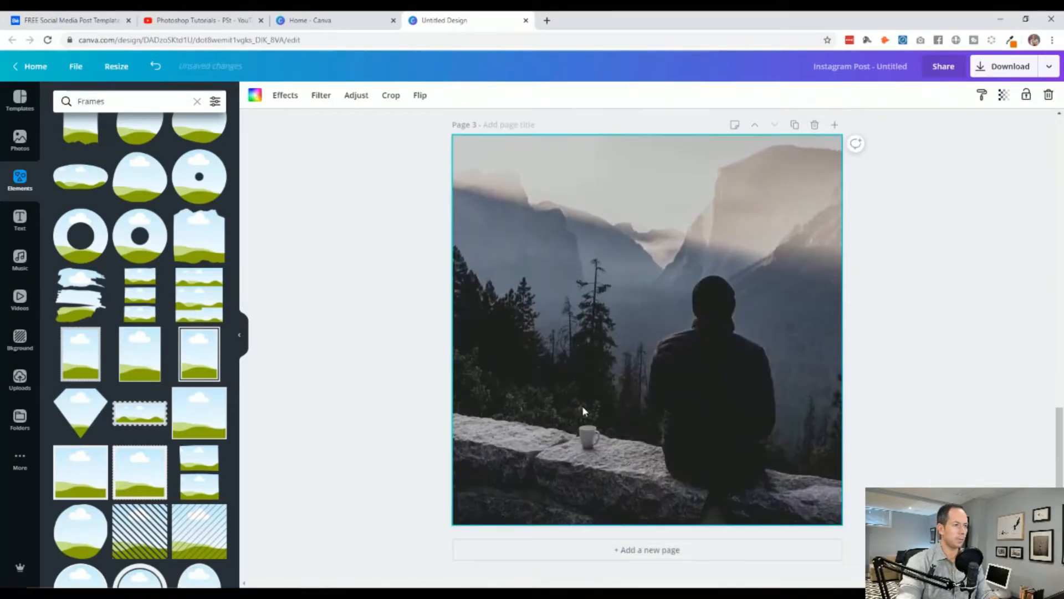
pyautogui.press('Delete')
# Step: Compare the yellow striped ring on page 1 and the ring frame on page 2 with the blank page 3
pyautogui.scroll(10, 537, 397)
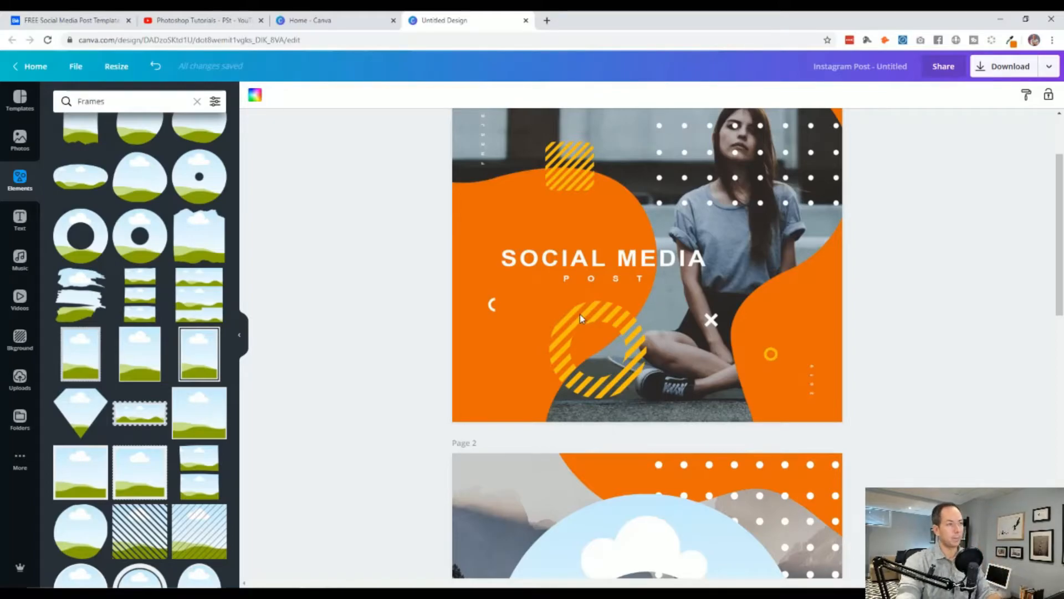
pyautogui.scroll(-6, 334, 427)
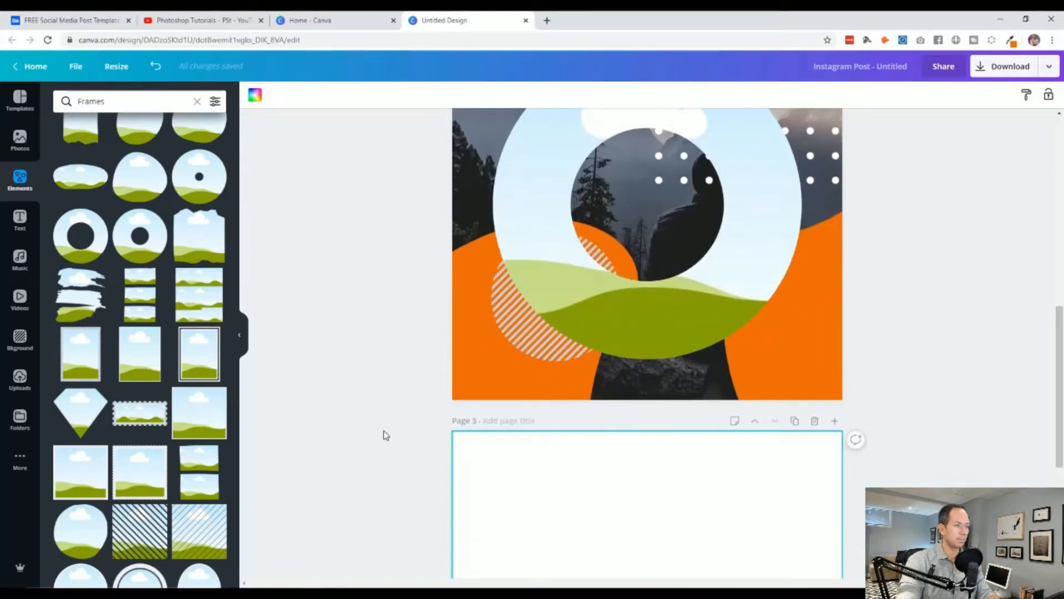
pyautogui.scroll(-5, 383, 430)
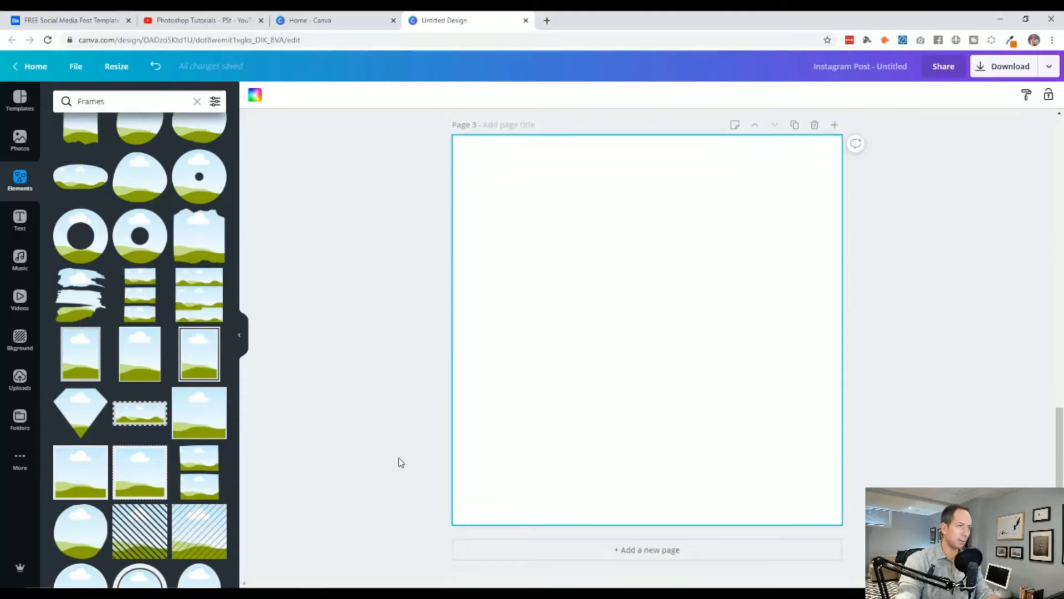
pyautogui.scroll(5, 402, 464)
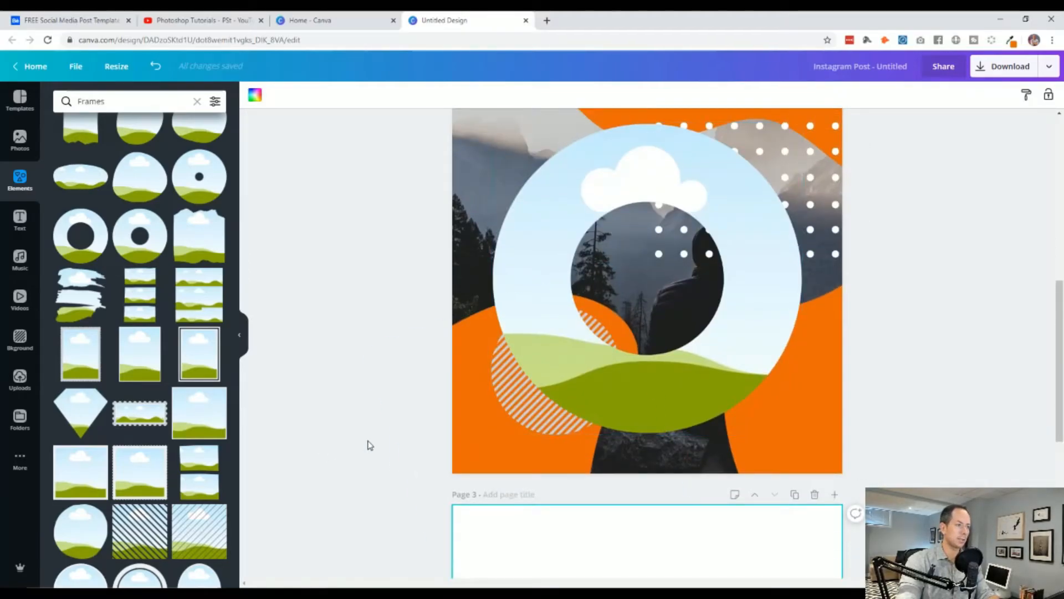
pyautogui.scroll(-5, 368, 444)
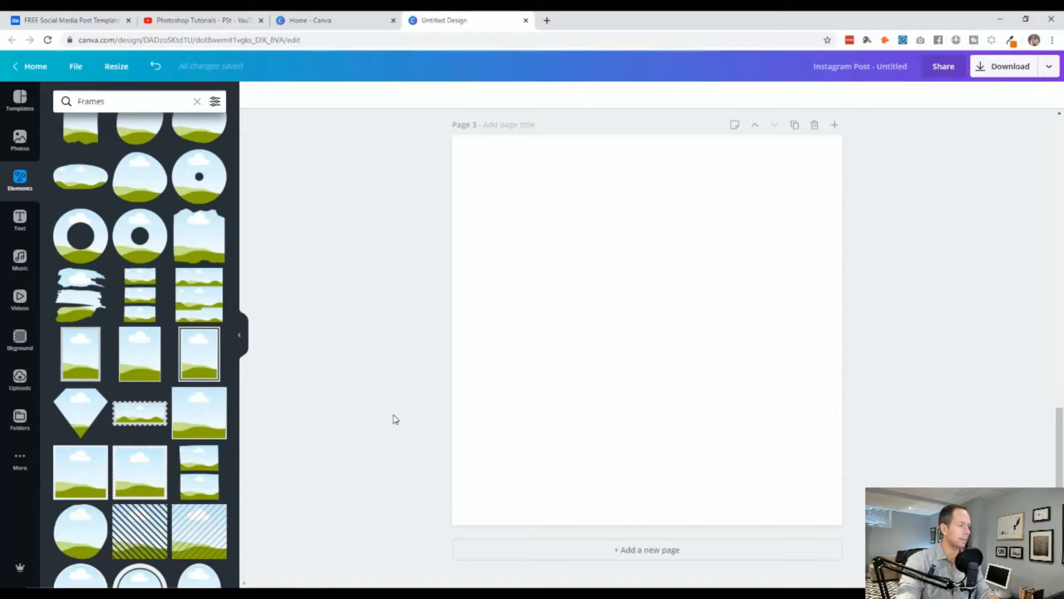
pyautogui.scroll(5, 395, 419)
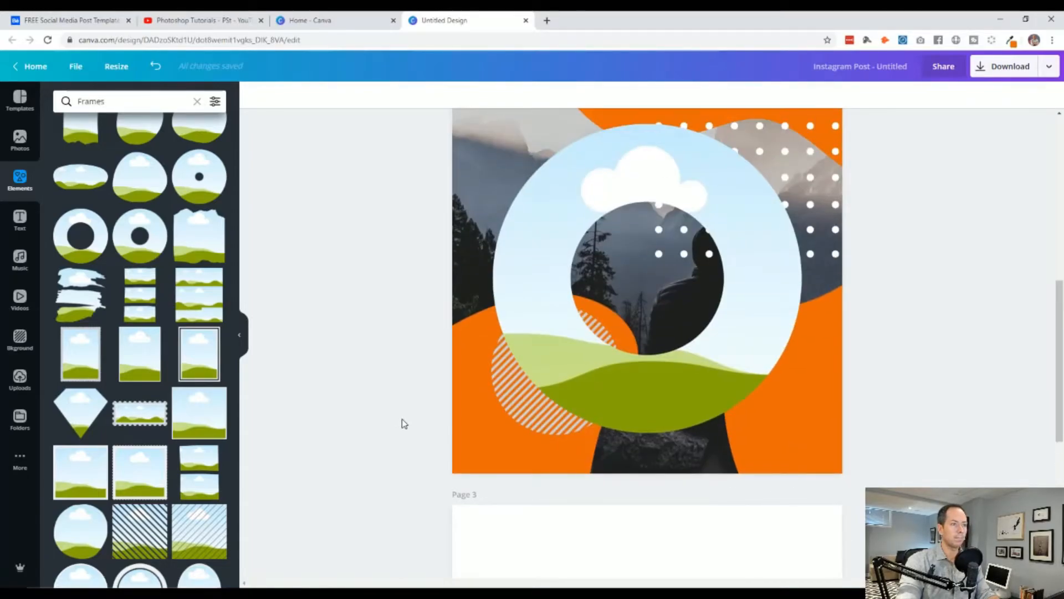
pyautogui.scroll(-5, 407, 428)
pyautogui.click(548, 388)
pyautogui.click(360, 363)
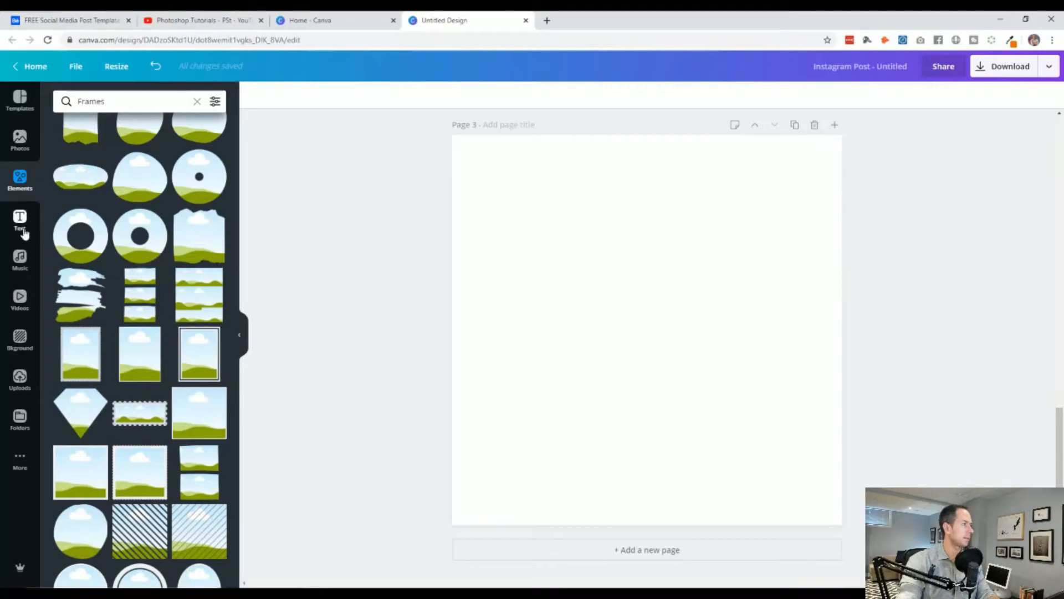
# Step: Search the elements for "square", add the plain solid square to page 3, and colour it with the document's orange
pyautogui.click(109, 102)
pyautogui.hotkey('ctrl', 'a')
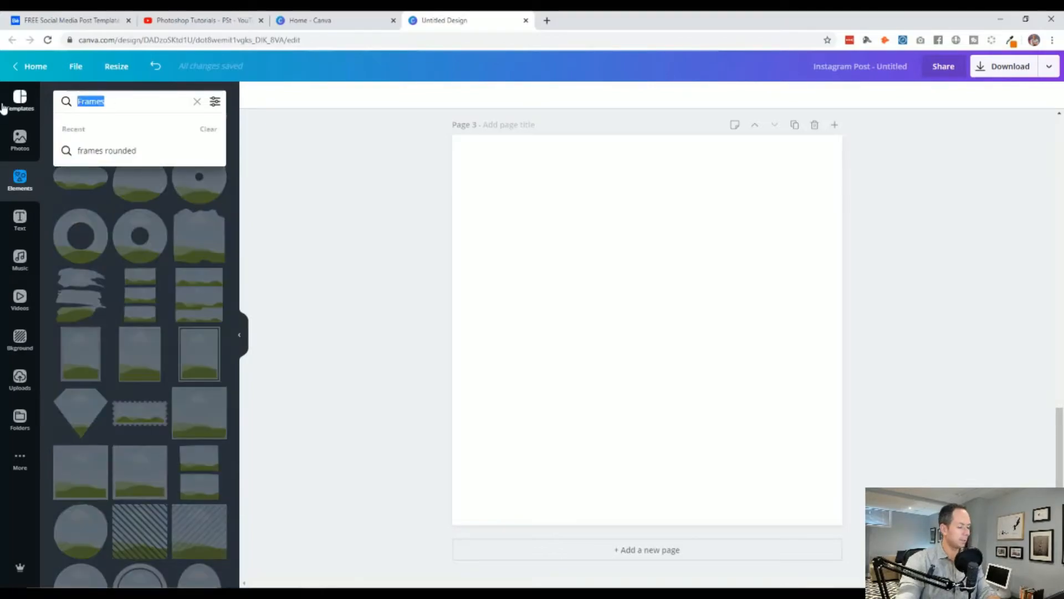
pyautogui.write('square')
pyautogui.press('Return')
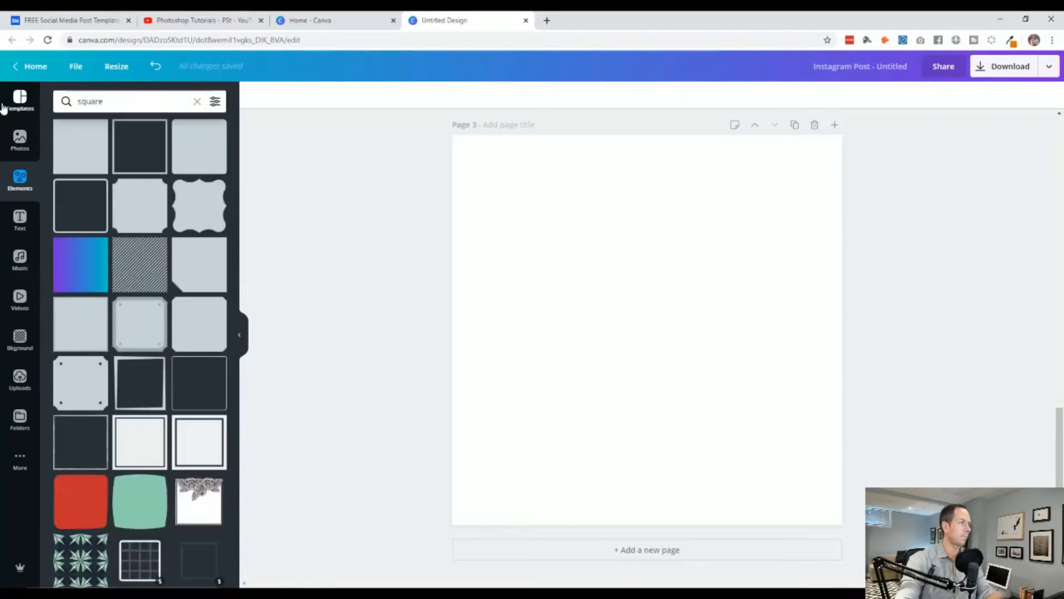
pyautogui.click(61, 139)
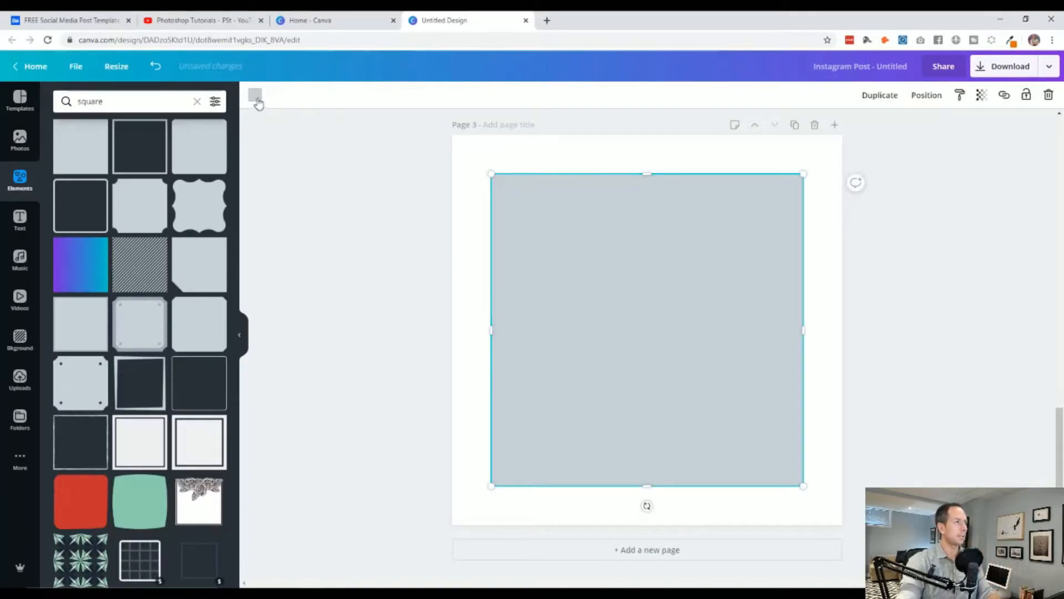
pyautogui.click(254, 95)
pyautogui.click(105, 207)
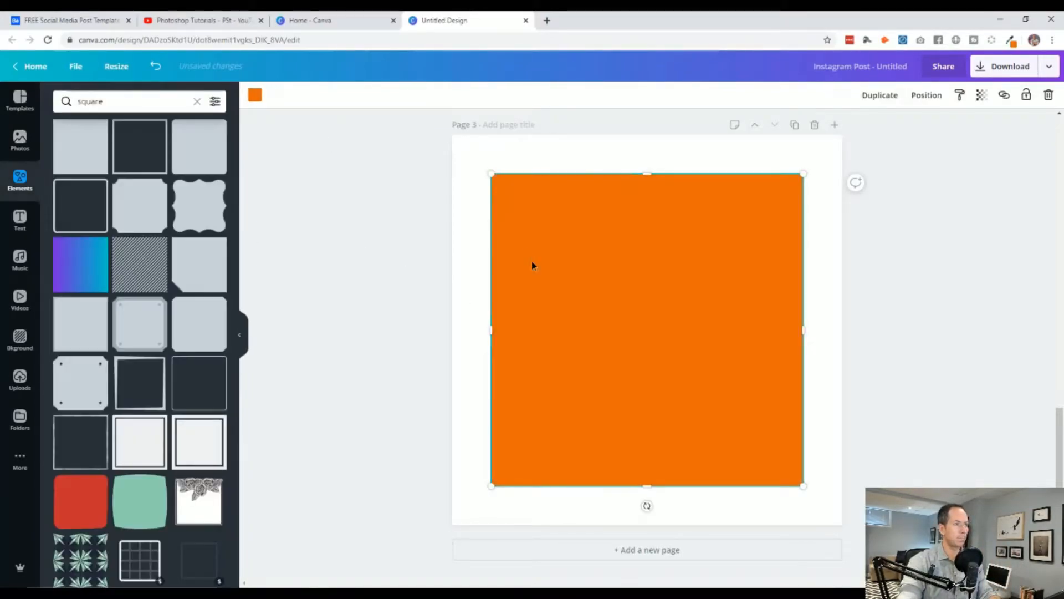
# Step: Reshape the orange square into a narrow vertical stripe along page 3's left edge, spanning the full page height
pyautogui.moveTo(553, 257); pyautogui.dragTo(515, 216)
pyautogui.moveTo(765, 292); pyautogui.dragTo(467, 294)
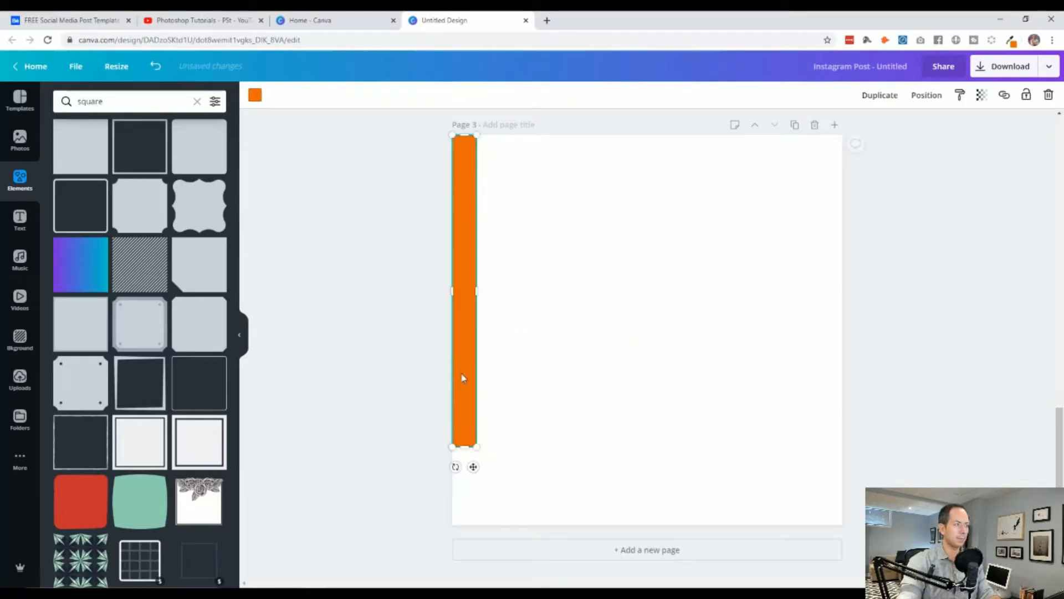
pyautogui.moveTo(467, 448); pyautogui.dragTo(466, 525)
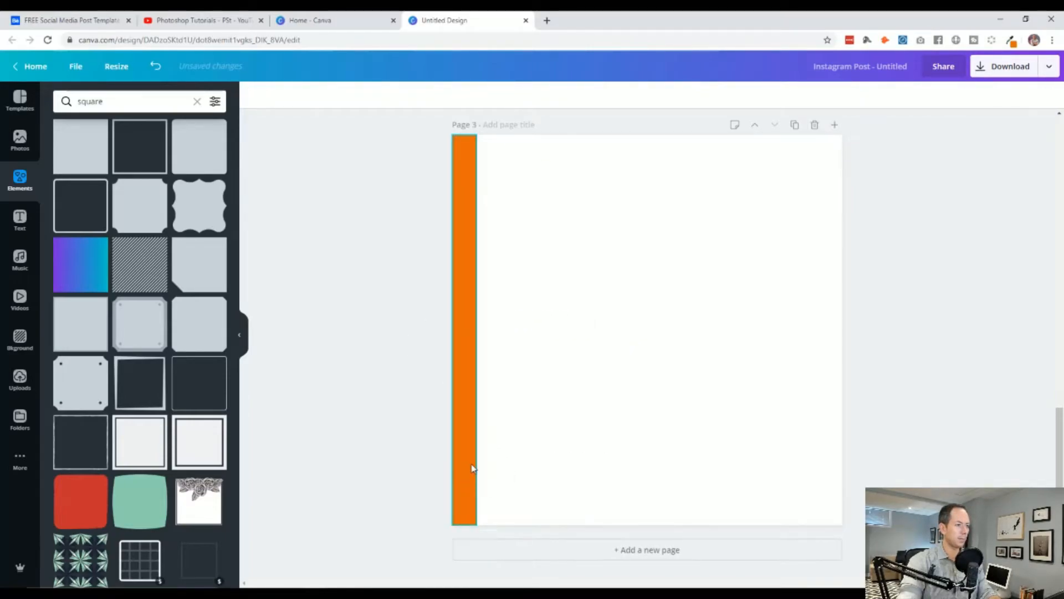
# Step: Duplicate the orange stripe across page 3 until nine full-height stripes reach the right edge
pyautogui.moveTo(465, 321); pyautogui.dragTo(500, 308)
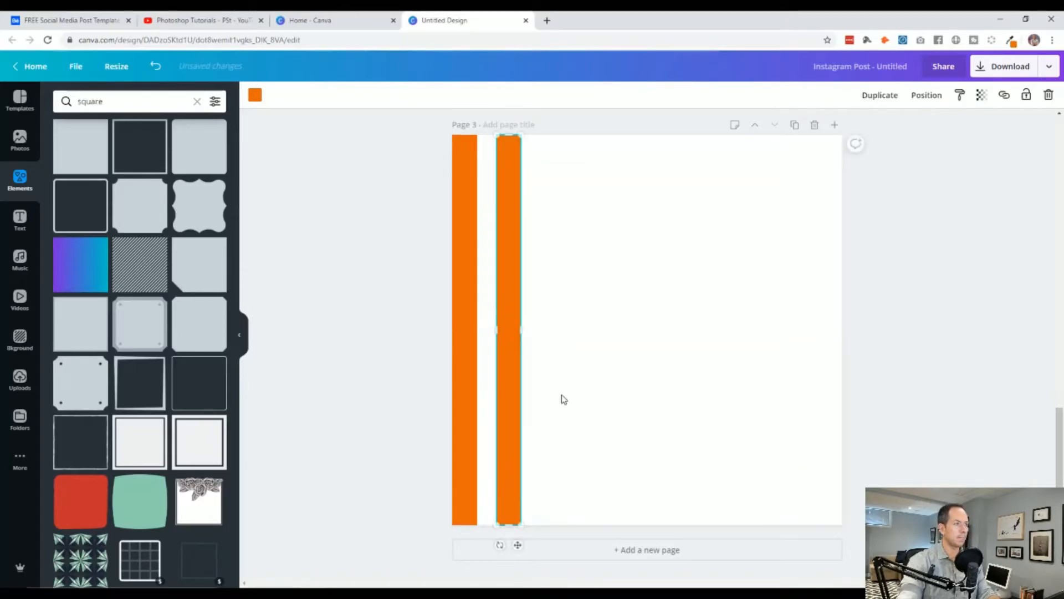
pyautogui.scroll(15, 578, 409)
pyautogui.scroll(-15, 577, 411)
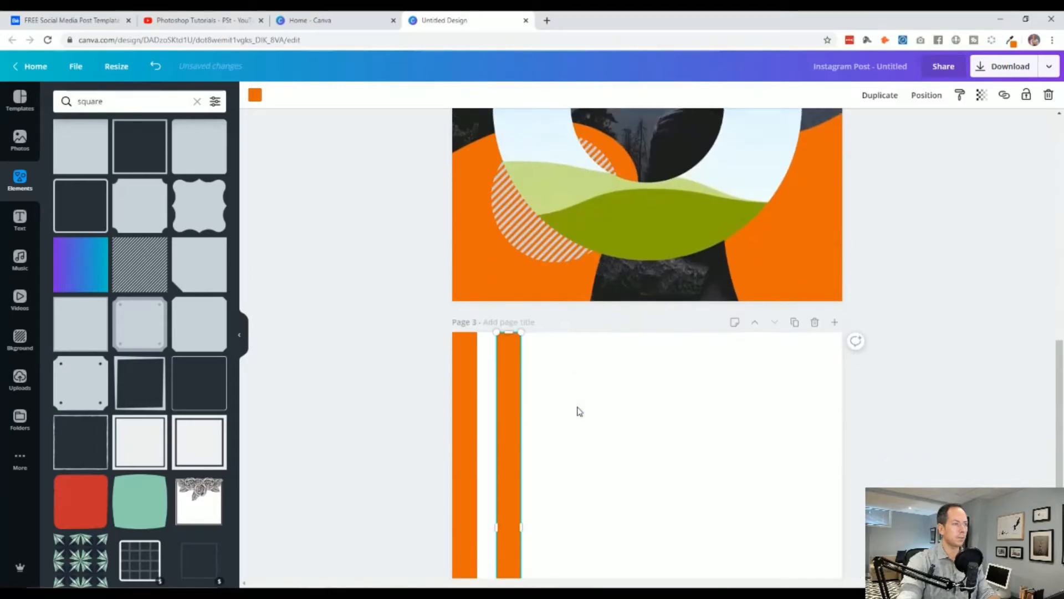
pyautogui.click(510, 411)
pyautogui.moveTo(510, 412); pyautogui.dragTo(829, 414)
pyautogui.click(909, 421)
# Step: Select all the orange stripes on page 3 and space them evenly horizontally
pyautogui.moveTo(909, 420); pyautogui.dragTo(419, 391)
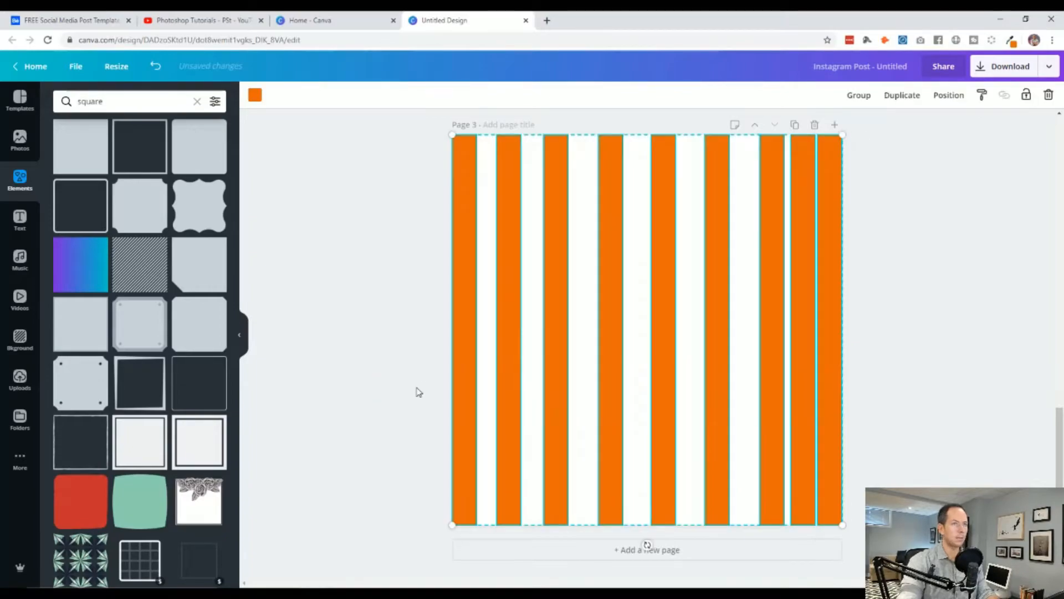
pyautogui.click(947, 95)
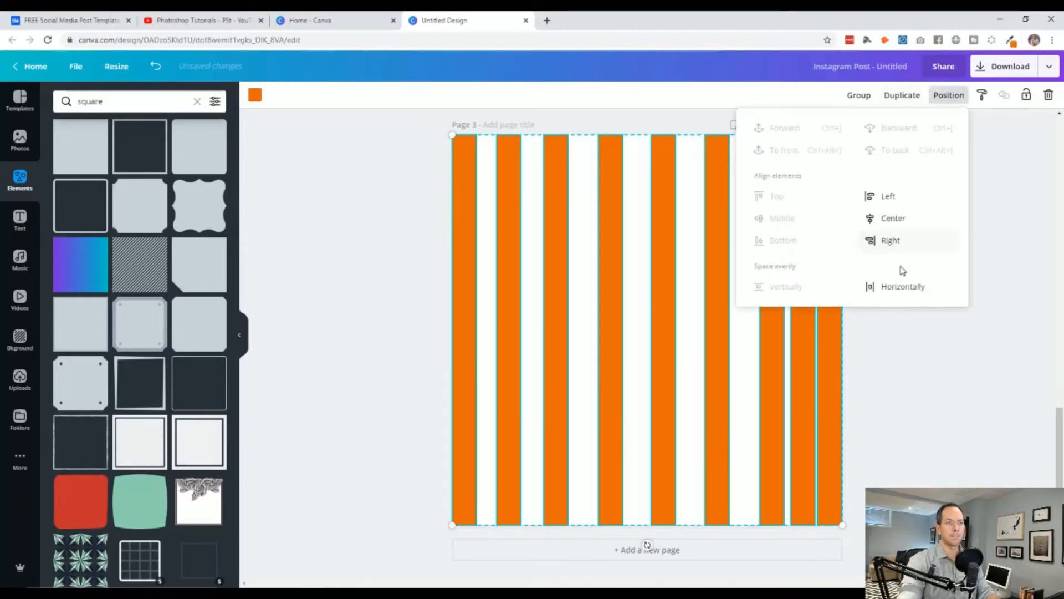
pyautogui.click(901, 286)
pyautogui.click(937, 375)
pyautogui.click(936, 376)
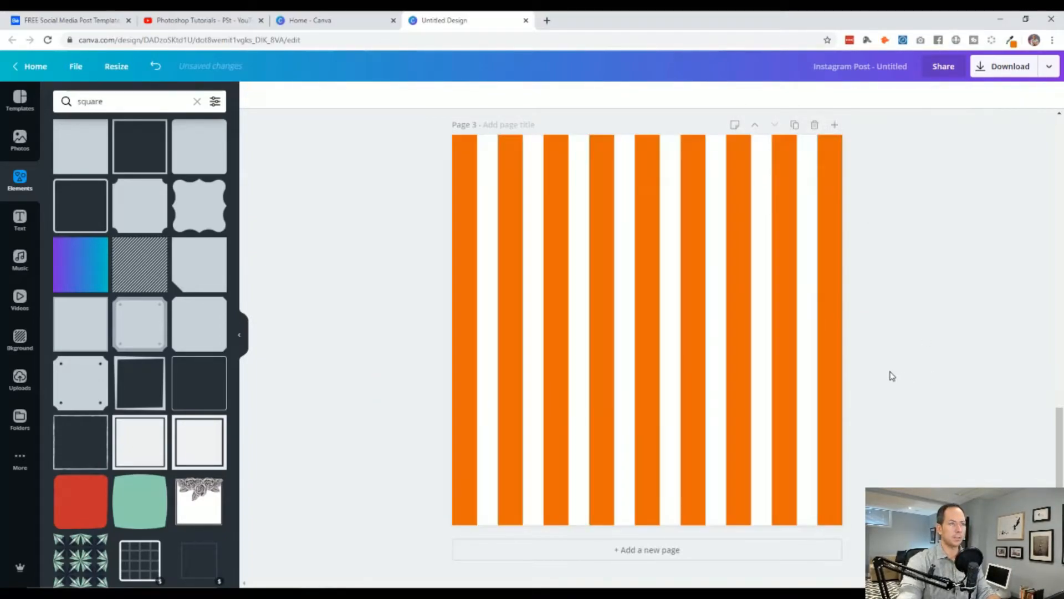
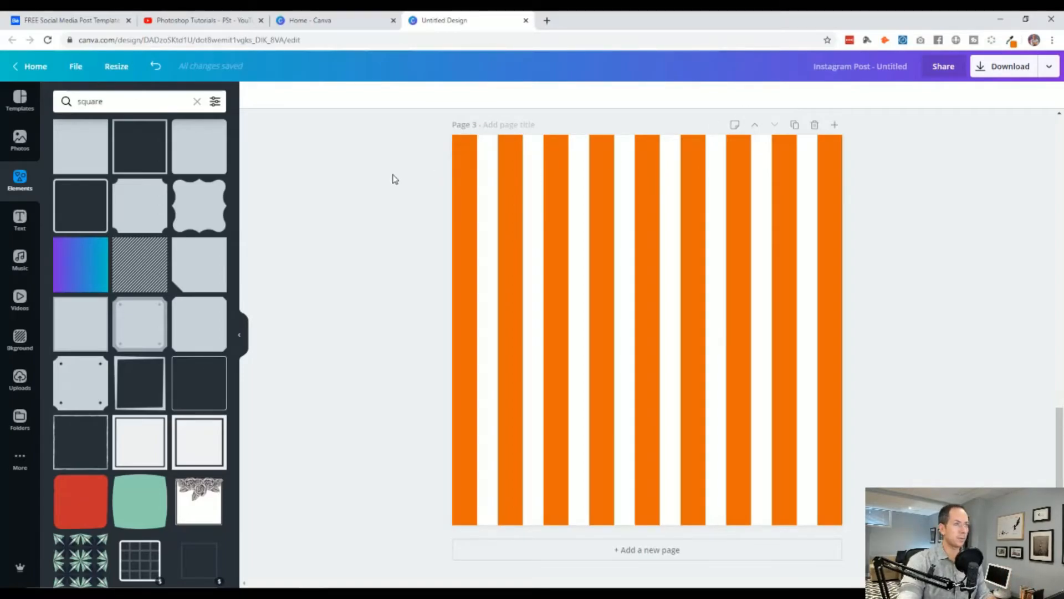
# Step: Download only page 3 as a PNG with a transparent background and return to editing the design
pyautogui.click(489, 210)
pyautogui.click(1047, 68)
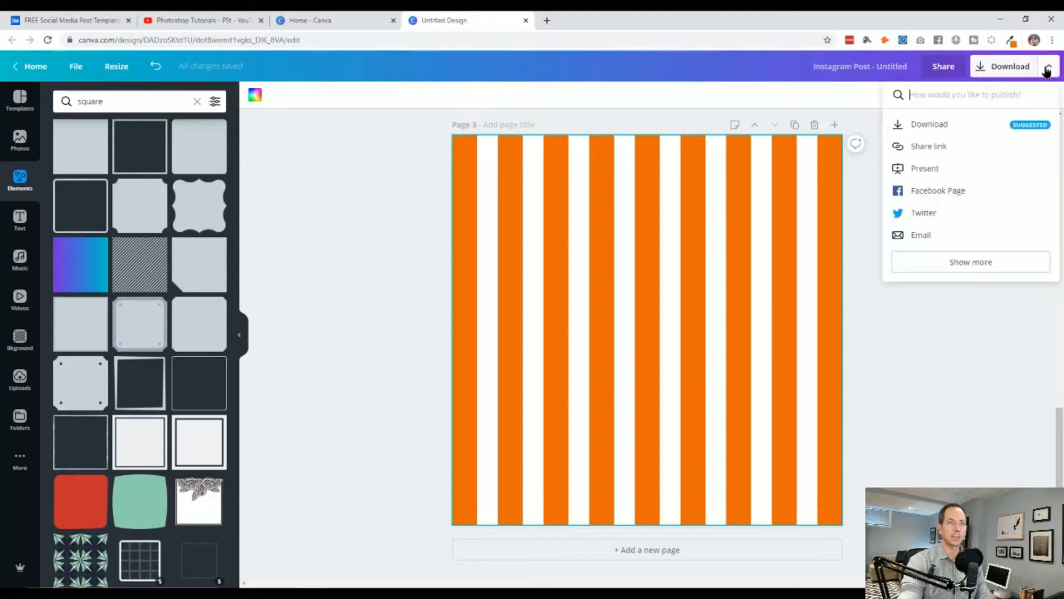
pyautogui.click(944, 122)
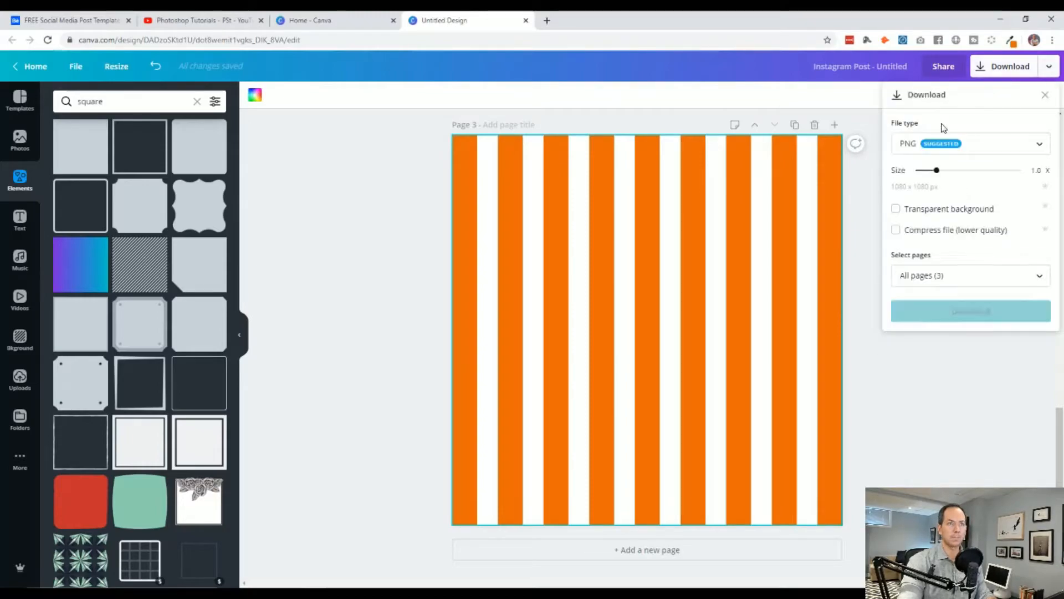
pyautogui.click(943, 277)
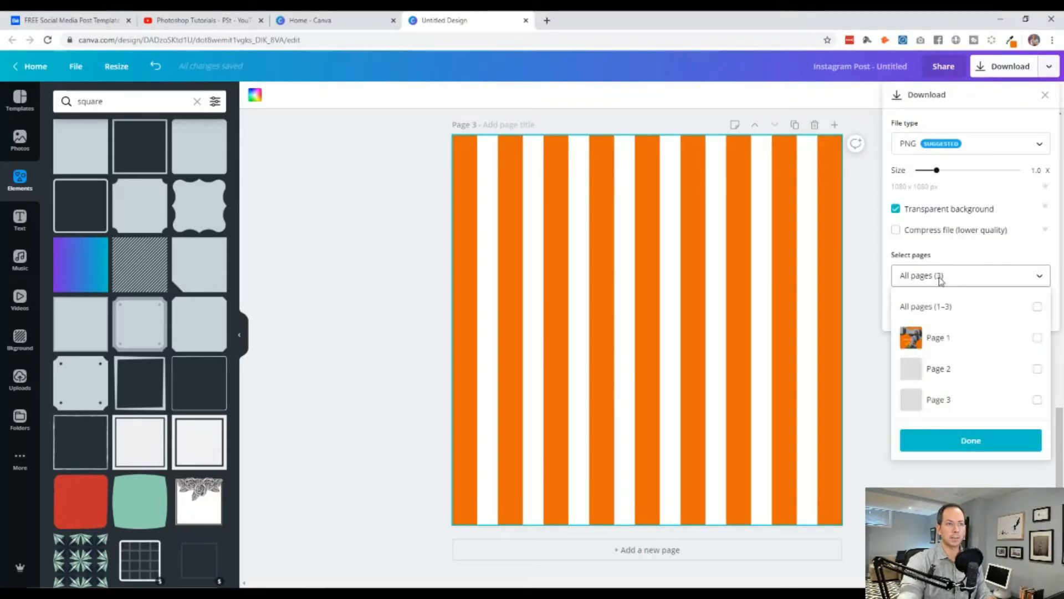
pyautogui.click(1037, 401)
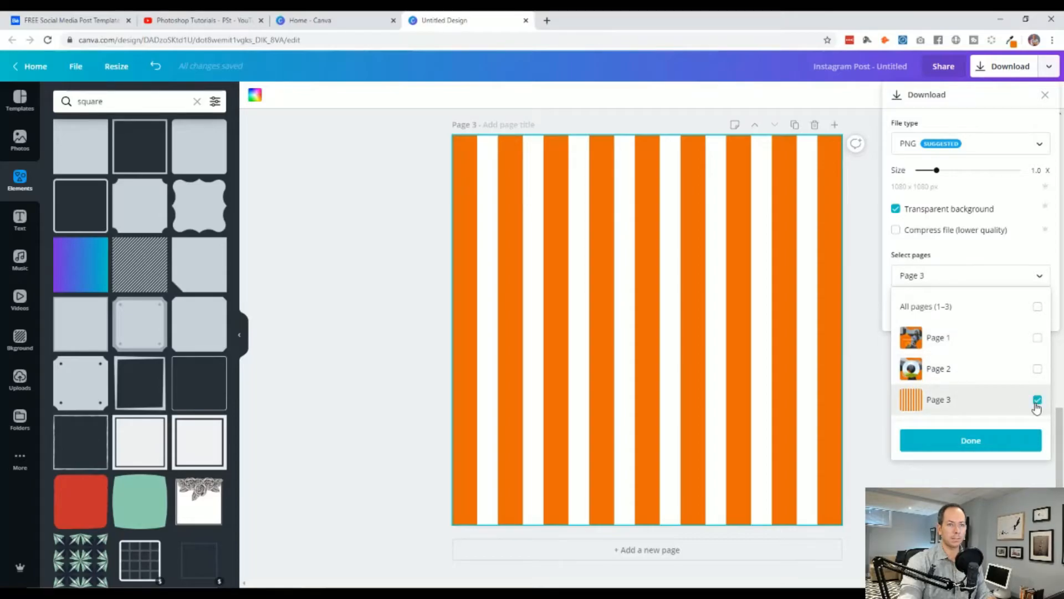
pyautogui.click(984, 444)
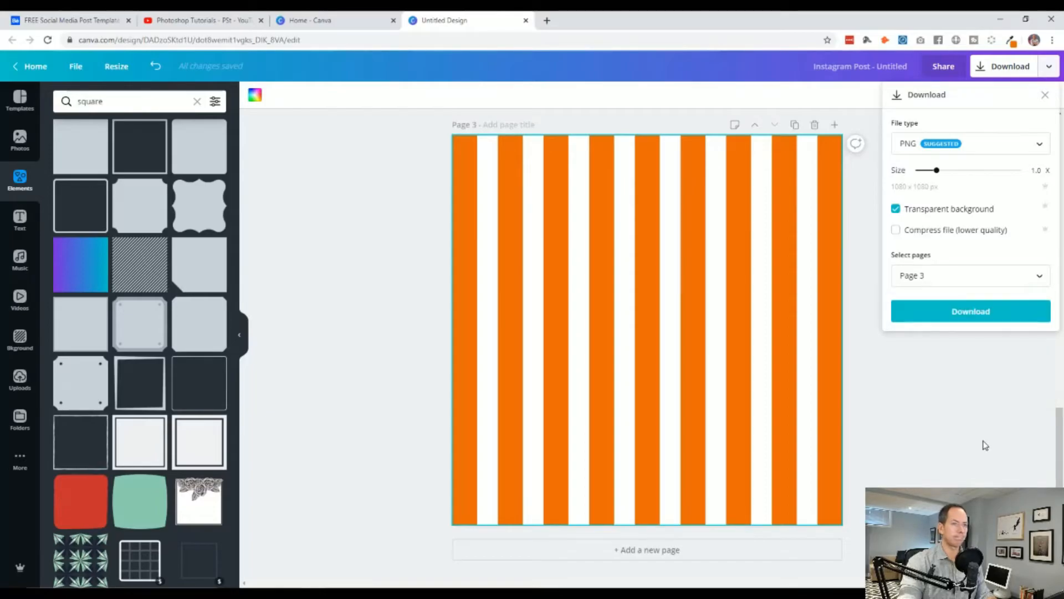
pyautogui.click(964, 309)
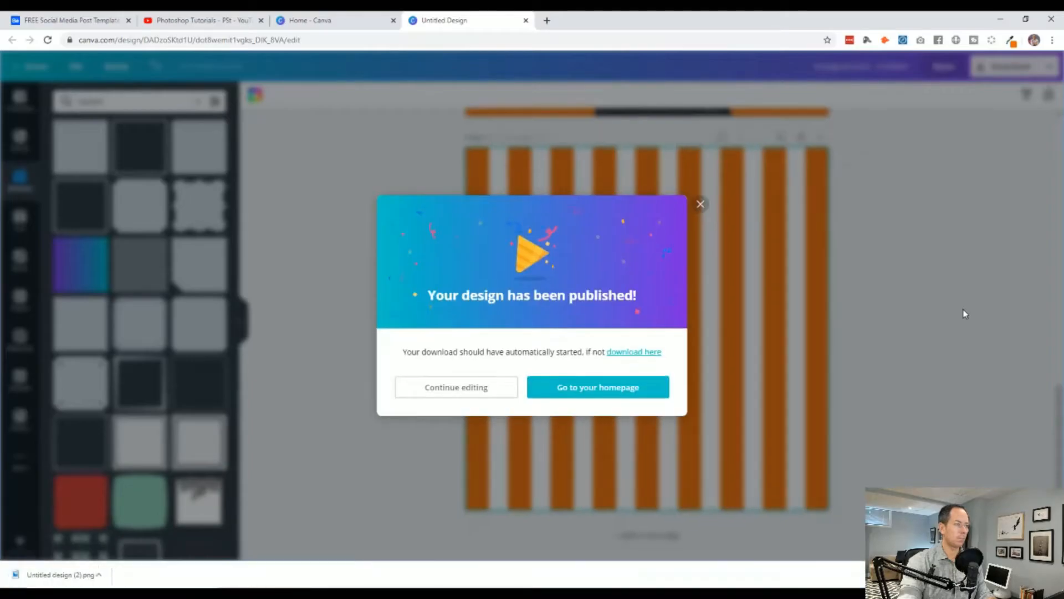
pyautogui.click(400, 395)
# Step: Upload Untitled design (2).png onto page 2 and delete the loose copy lying over the ring frame
pyautogui.scroll(3, 361, 426)
pyautogui.moveTo(83, 575); pyautogui.dragTo(528, 262)
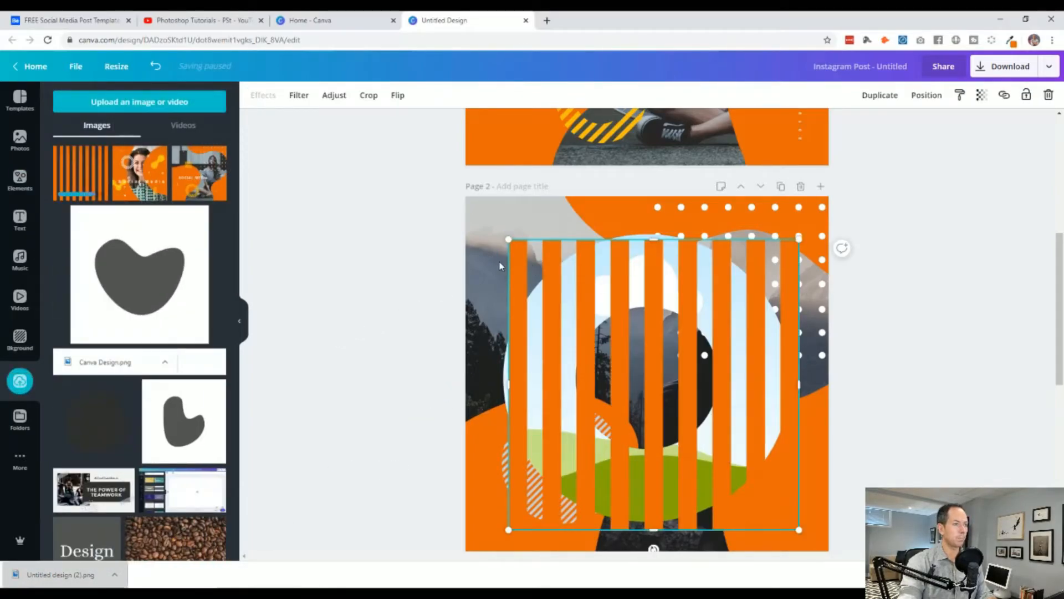
pyautogui.moveTo(531, 267); pyautogui.dragTo(527, 261)
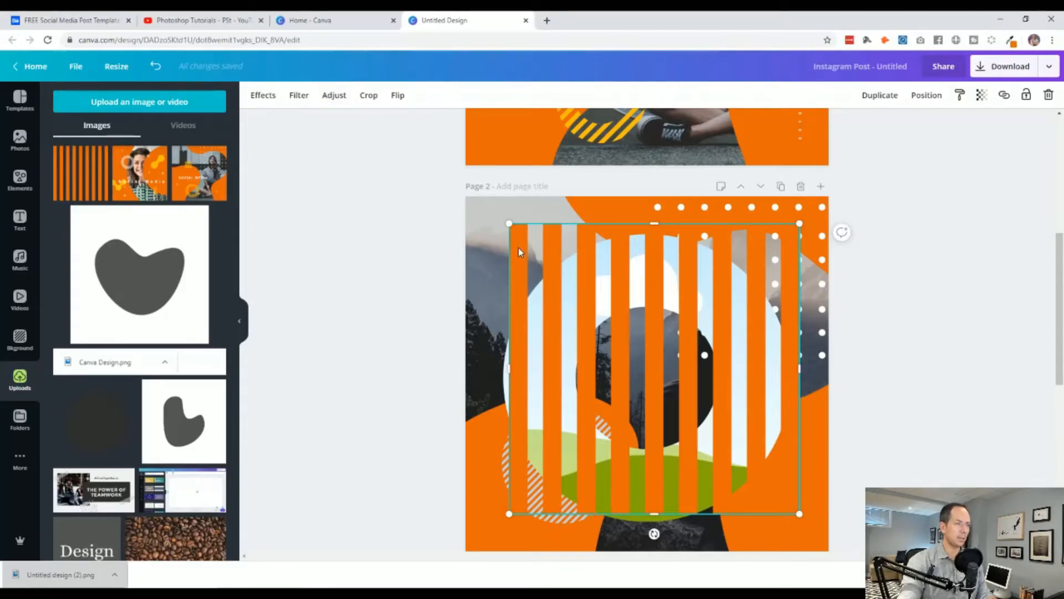
pyautogui.press('Delete')
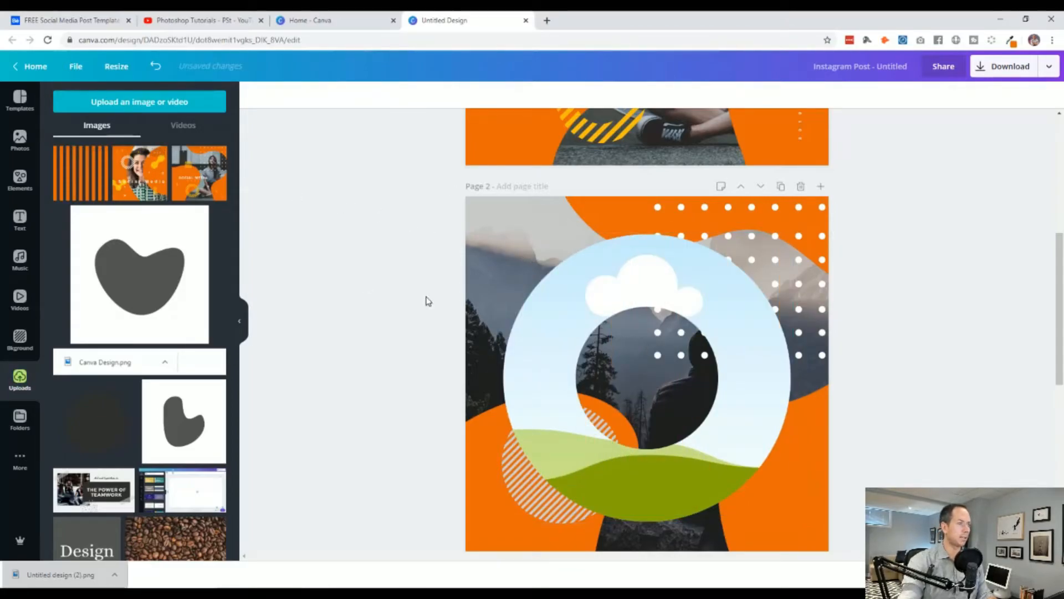
# Step: Fill the ring frame on page 2 with the uploaded stripe image and compare it with page 1's striped ring
pyautogui.moveTo(97, 174); pyautogui.dragTo(293, 377)
pyautogui.scroll(5, 451, 357)
pyautogui.scroll(-4, 452, 357)
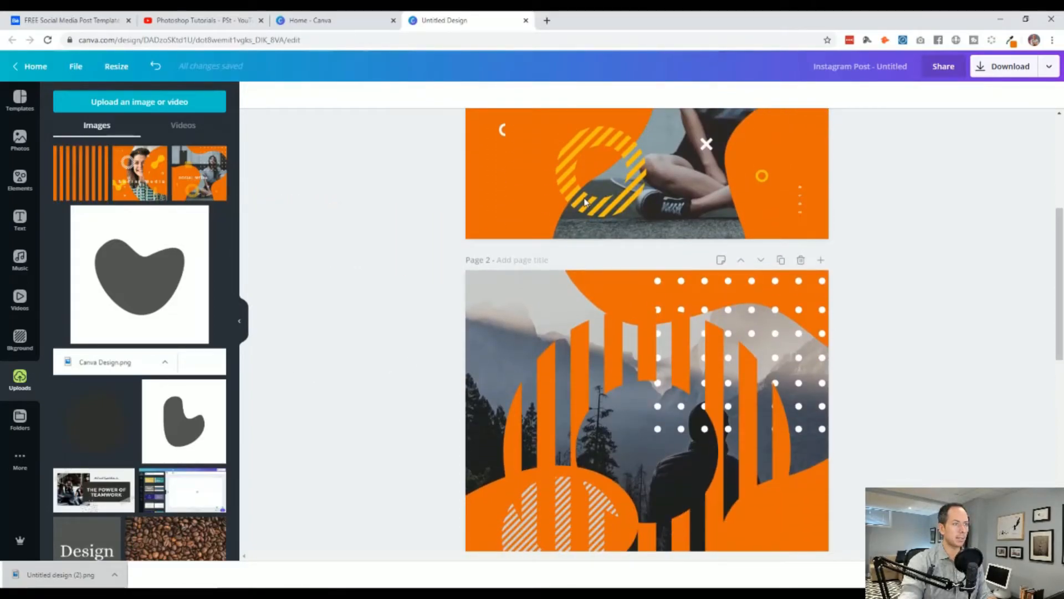
pyautogui.scroll(-2, 546, 381)
pyautogui.scroll(2, 576, 370)
# Step: Try to recolour the striped ring on page 2 with the default yellow
pyautogui.click(581, 367)
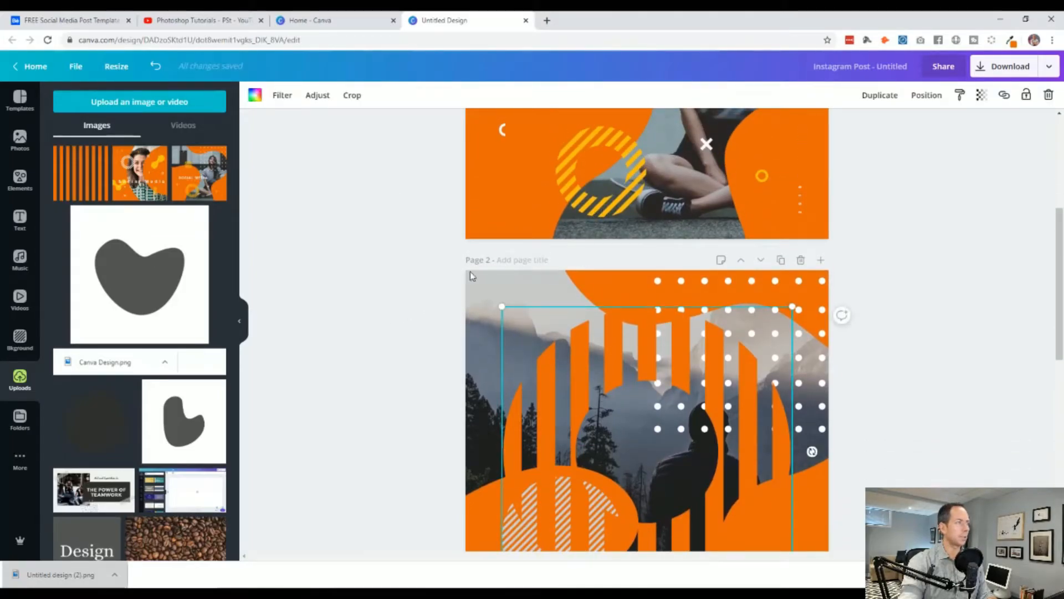
pyautogui.click(256, 97)
pyautogui.click(155, 377)
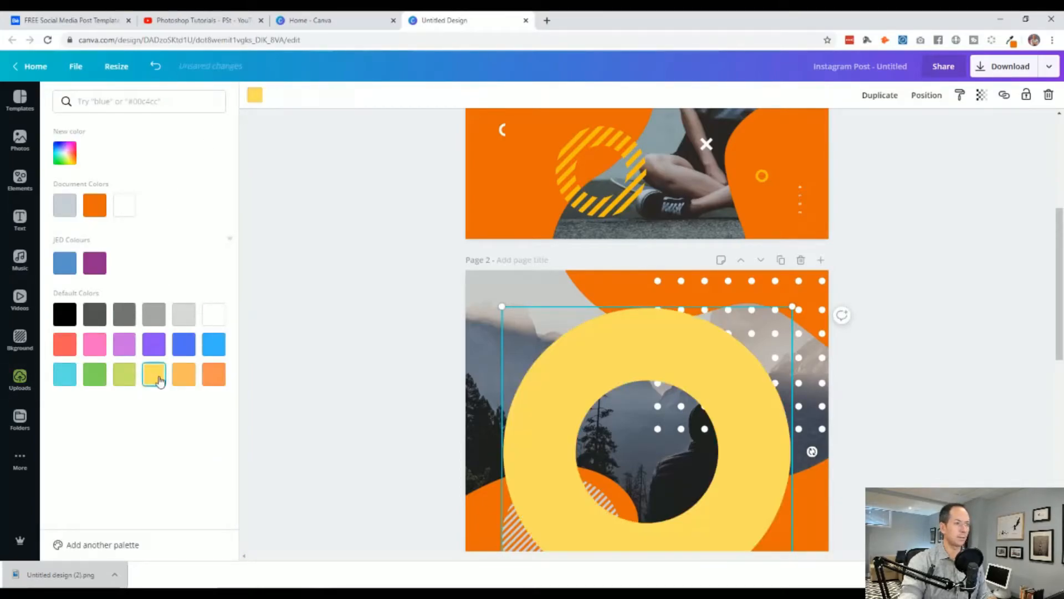
pyautogui.hotkey('ctrl', 'z')
# Step: Turn the ring's stripes yellow on page 2 by setting the image's brightness to 71 and saturation to 47
pyautogui.click(314, 96)
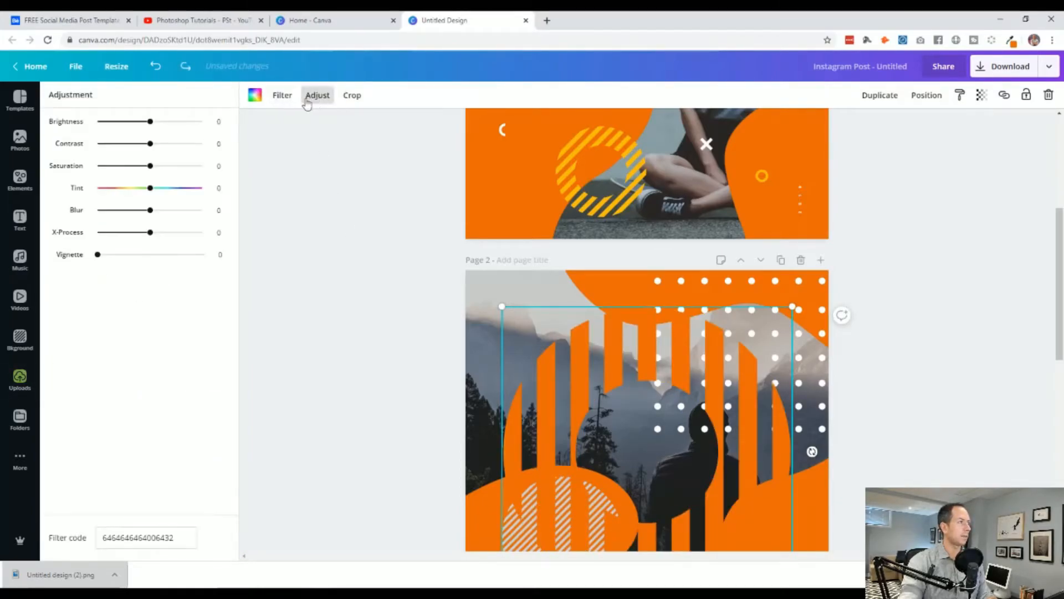
pyautogui.moveTo(149, 192); pyautogui.dragTo(154, 193)
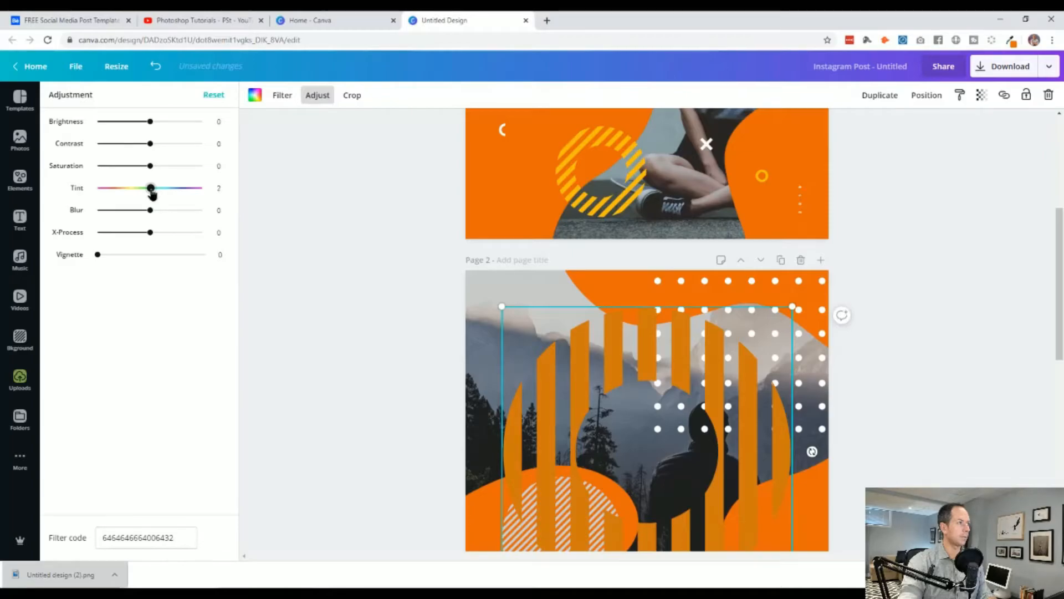
pyautogui.moveTo(149, 127); pyautogui.dragTo(184, 124)
pyautogui.moveTo(150, 166); pyautogui.dragTo(177, 170)
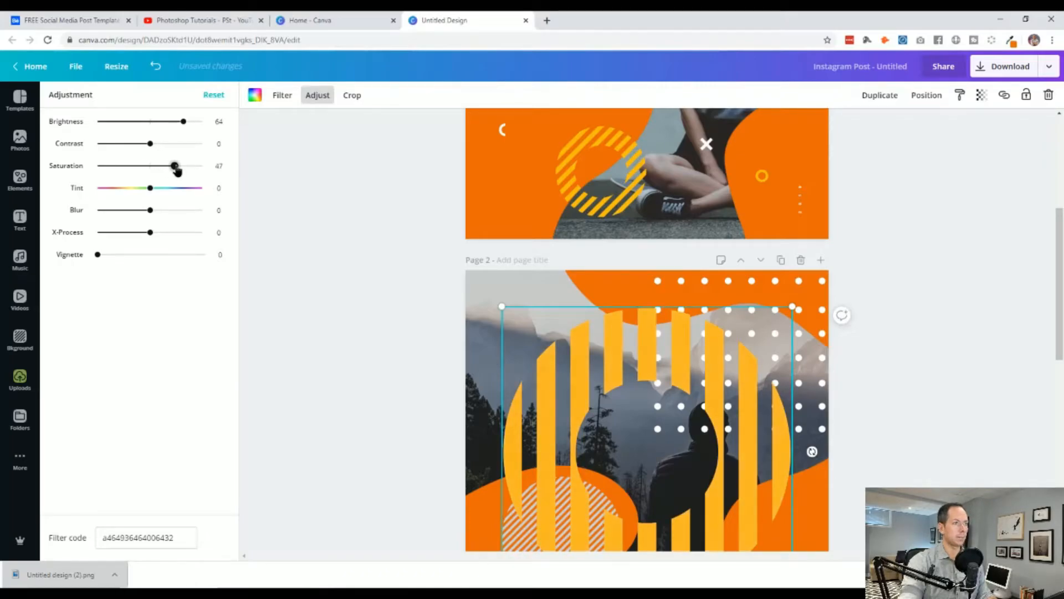
pyautogui.moveTo(184, 127); pyautogui.dragTo(191, 128)
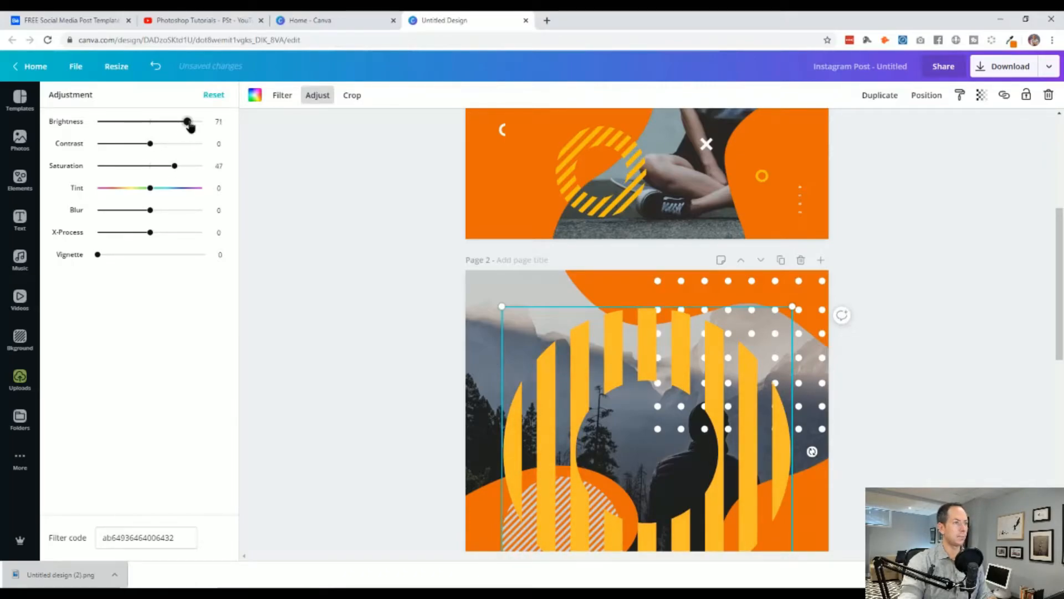
# Step: Move the yellow striped ring up and to the right on page 2 and delete the finely striped grey circle behind it
pyautogui.click(366, 226)
pyautogui.scroll(-9, 366, 269)
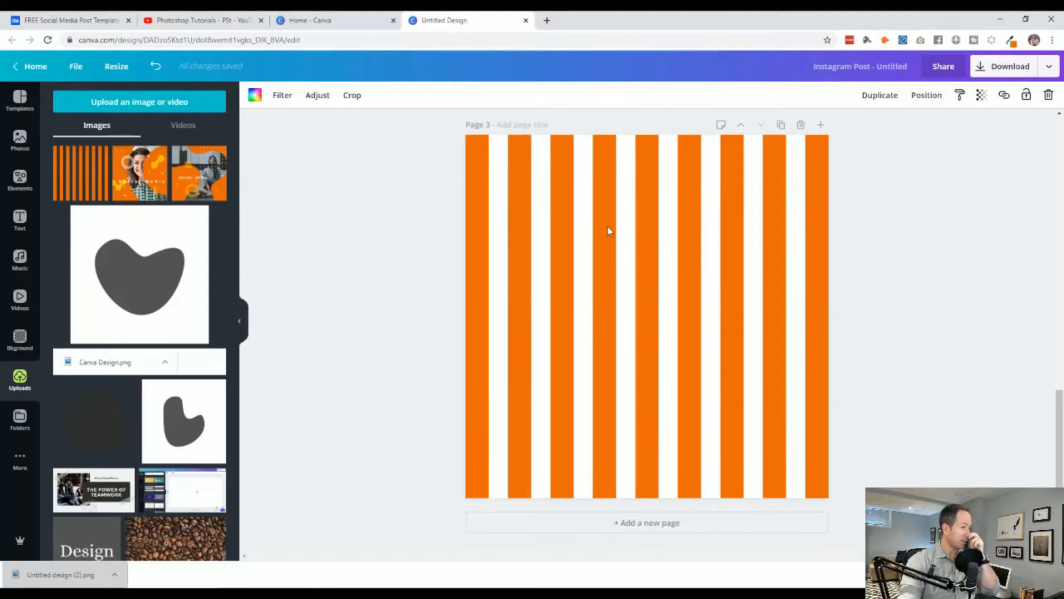
pyautogui.scroll(8, 513, 241)
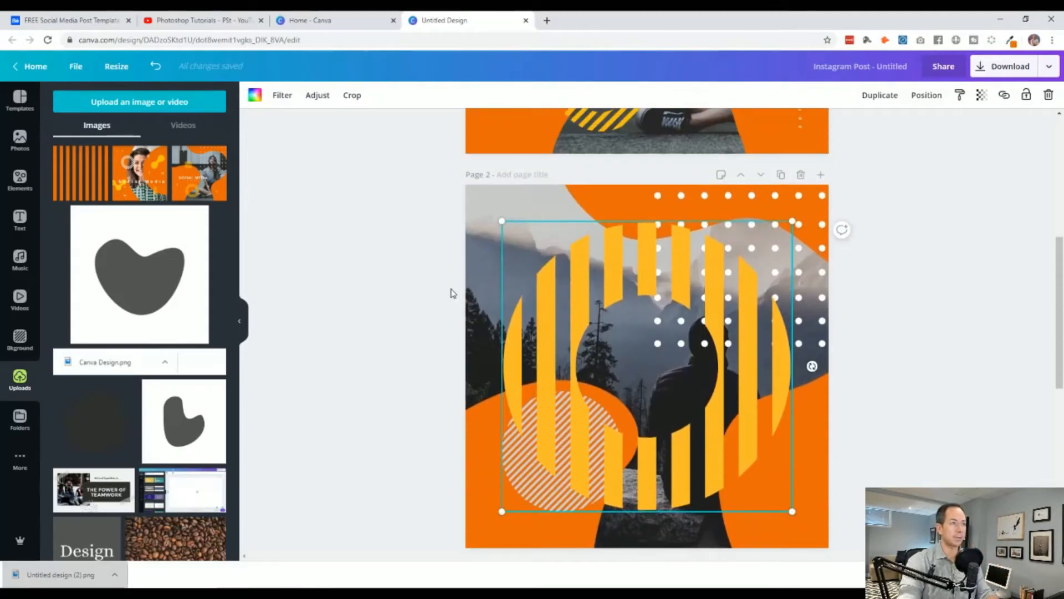
pyautogui.moveTo(577, 454); pyautogui.dragTo(613, 434)
pyautogui.click(515, 454)
pyautogui.press('Delete')
pyautogui.click(570, 447)
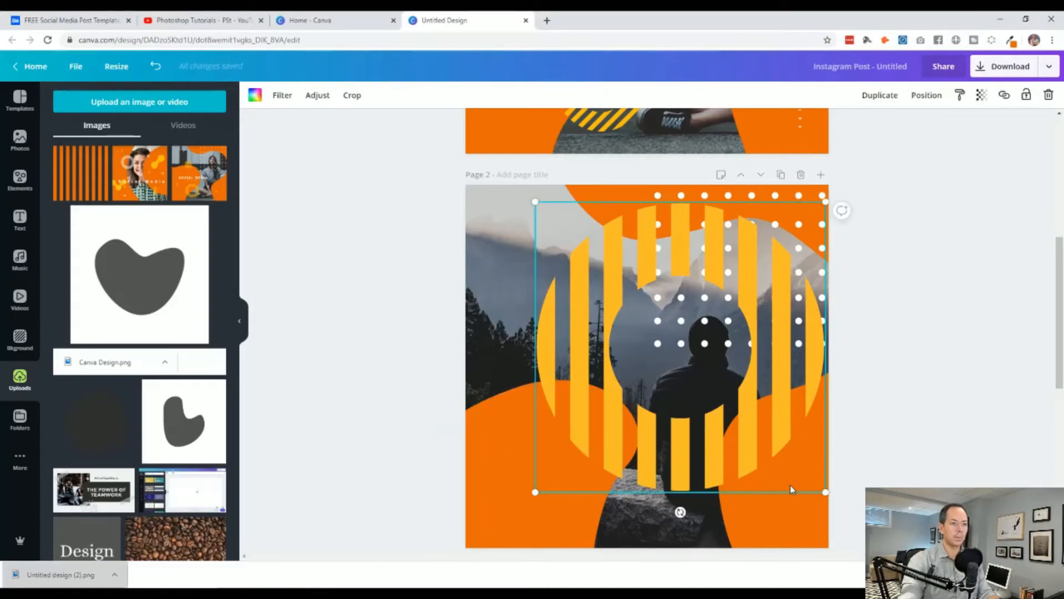
# Step: Rotate the striped ring on page 2 to about 39° so its stripes slant like those of page 1's ring
pyautogui.moveTo(681, 511); pyautogui.dragTo(581, 488)
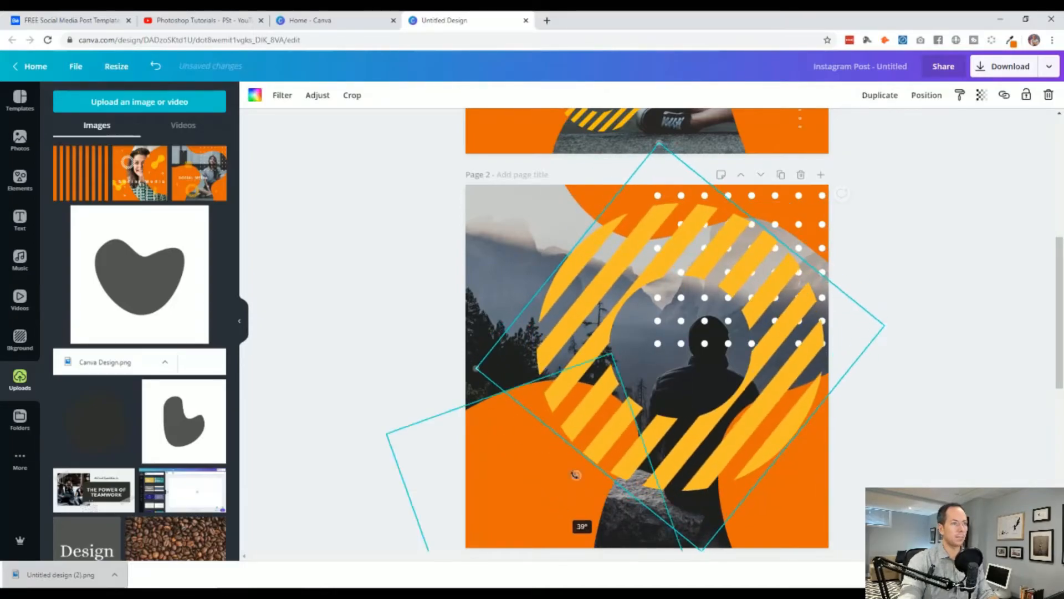
pyautogui.click(413, 441)
pyautogui.scroll(4, 414, 441)
pyautogui.scroll(-5, 413, 441)
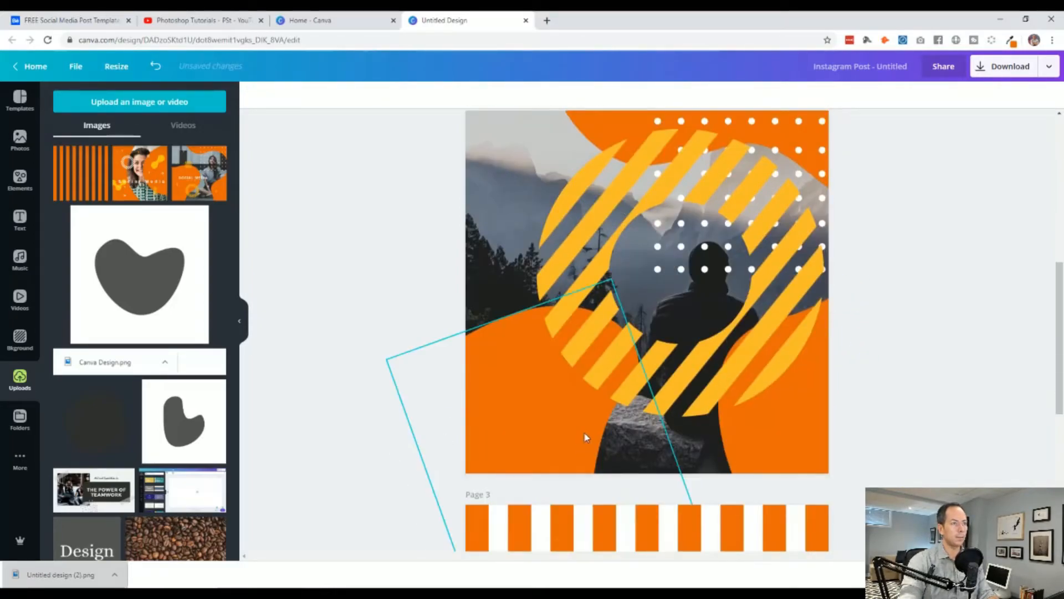
pyautogui.click(634, 376)
pyautogui.scroll(4, 590, 400)
pyautogui.scroll(1, 589, 400)
pyautogui.scroll(-5, 577, 250)
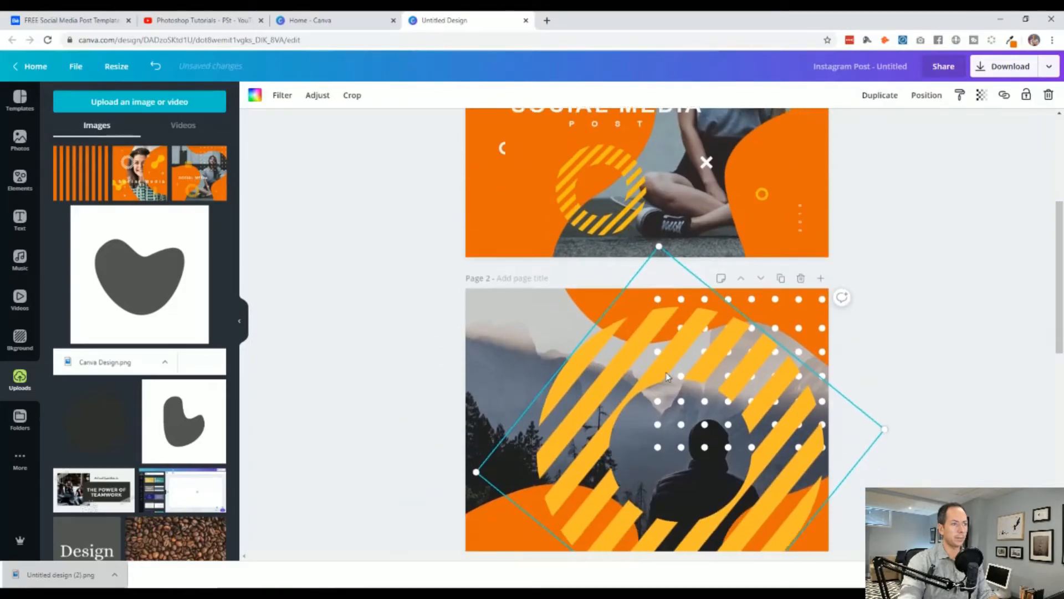
# Step: Shrink the striped ring to roughly page 1's ring size and place it on the lower-right edge of page 2's left orange blob
pyautogui.moveTo(872, 244); pyautogui.dragTo(629, 277)
pyautogui.moveTo(588, 311); pyautogui.dragTo(647, 405)
pyautogui.scroll(5, 650, 399)
pyautogui.scroll(-5, 654, 395)
pyautogui.moveTo(582, 409); pyautogui.dragTo(578, 415)
pyautogui.click(416, 427)
# Step: Compare page 2's striped ring and overall layout with page 1's original and the stripe pattern on page 3
pyautogui.scroll(-3, 416, 427)
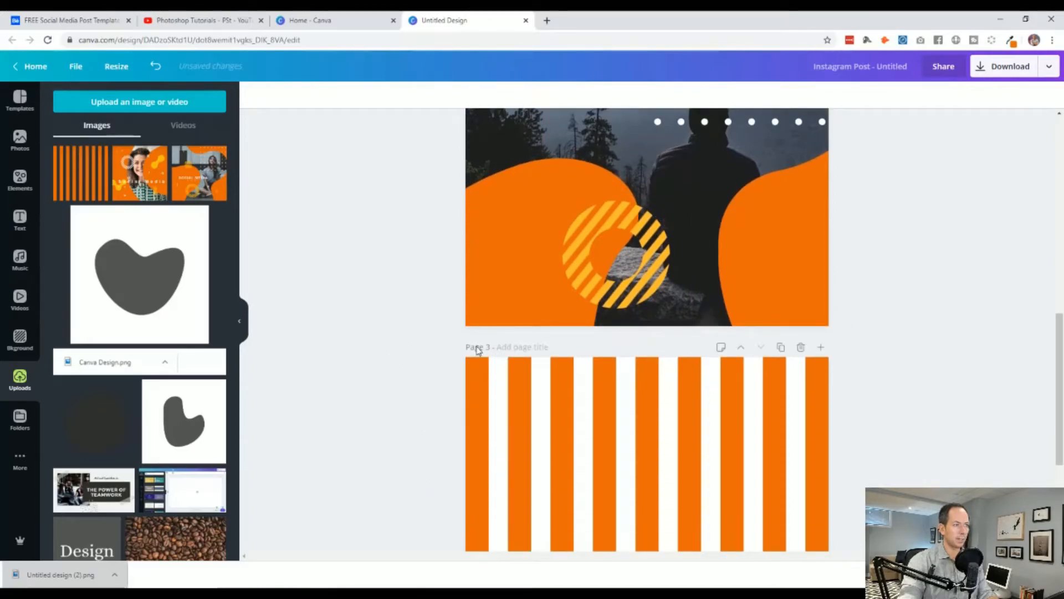
pyautogui.scroll(-3, 411, 370)
pyautogui.scroll(8, 405, 412)
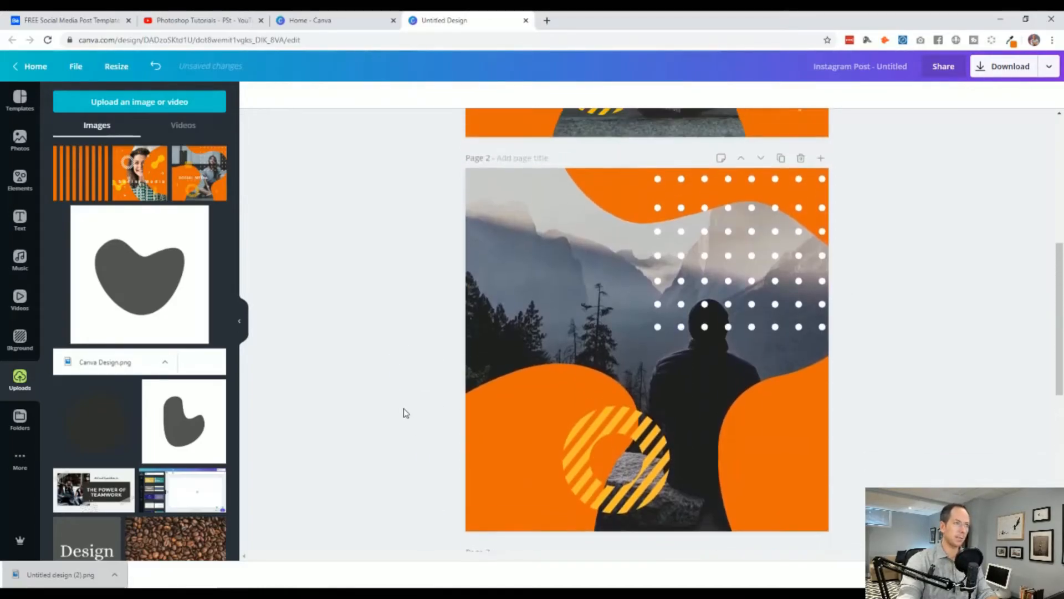
pyautogui.scroll(8, 400, 320)
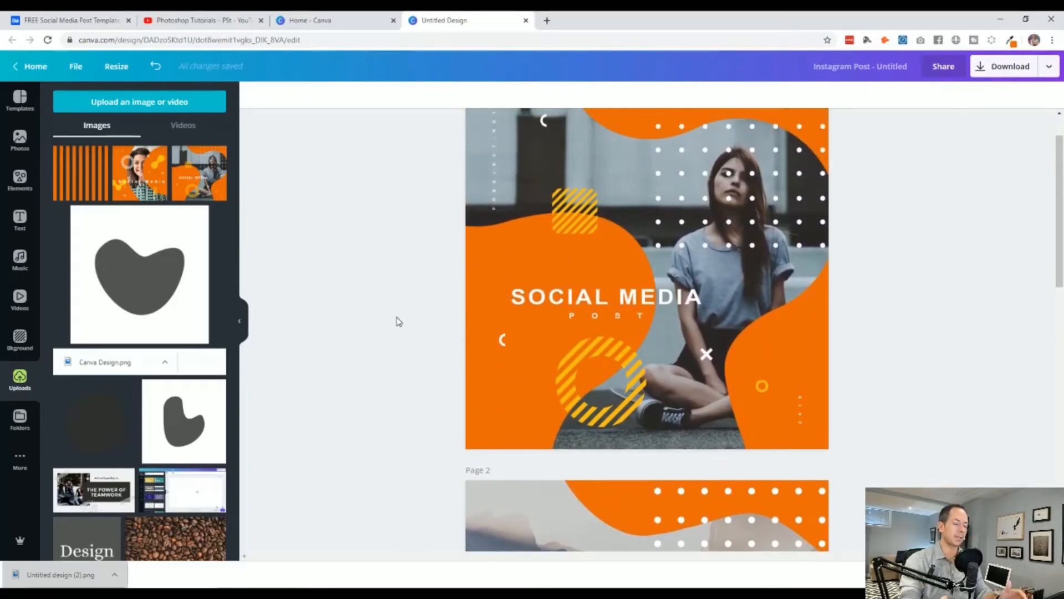
pyautogui.scroll(-15, 400, 321)
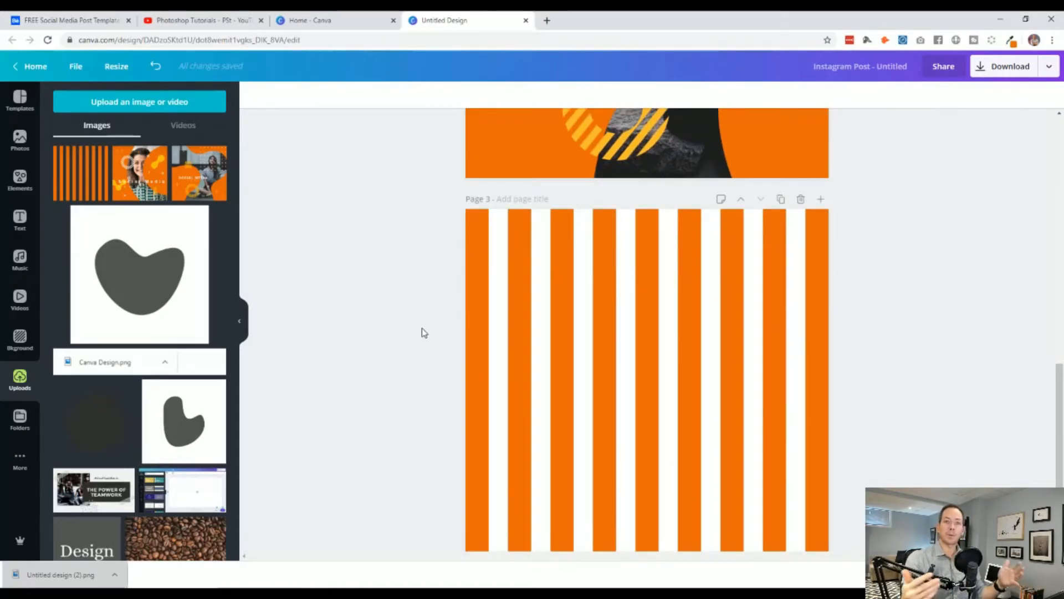
pyautogui.scroll(12, 421, 284)
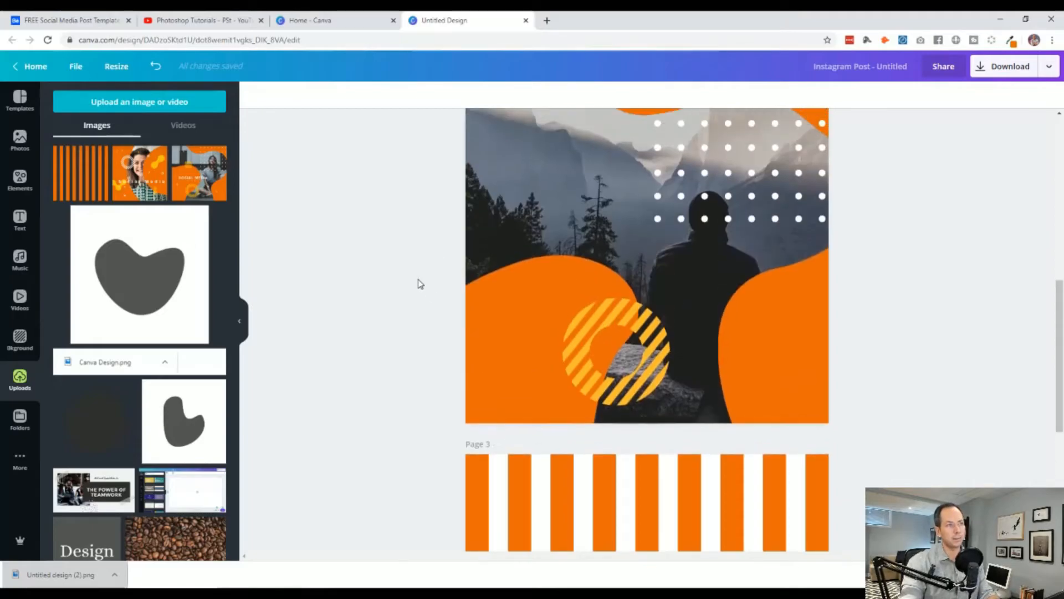
pyautogui.scroll(5, 419, 289)
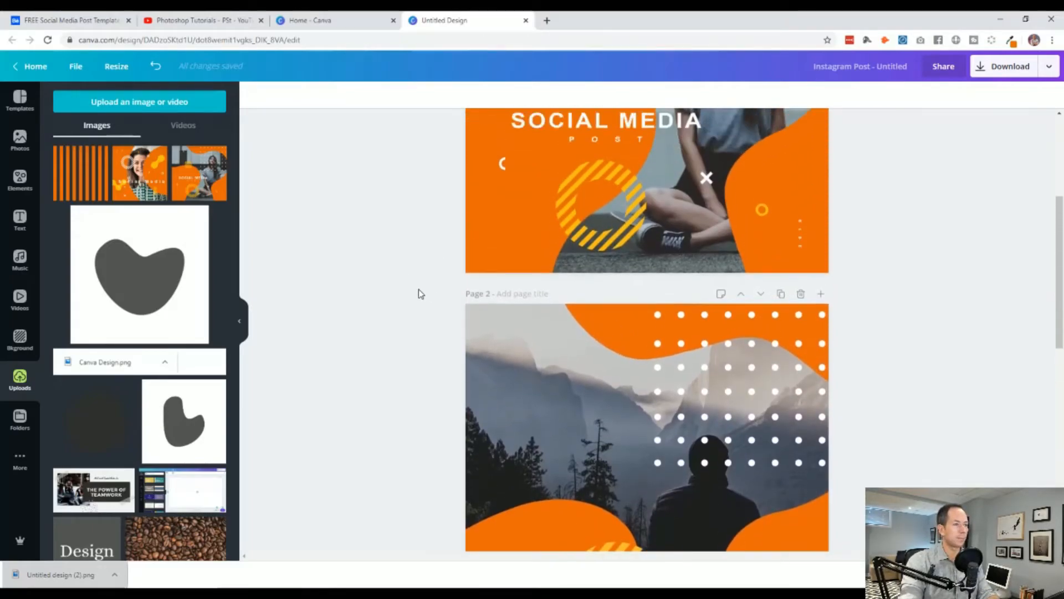
pyautogui.scroll(-6, 418, 288)
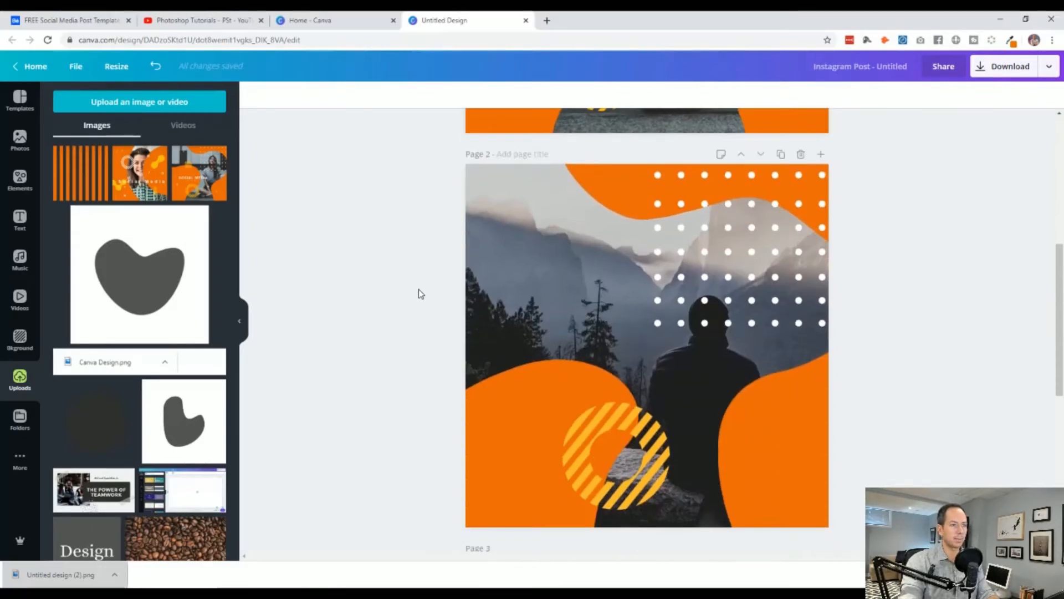
pyautogui.scroll(5, 418, 289)
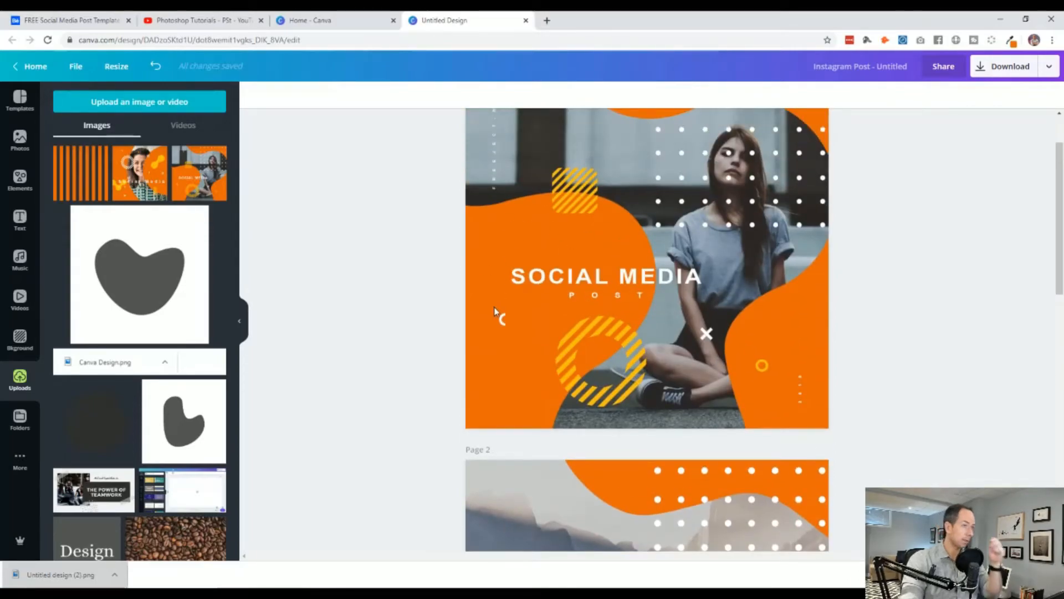
pyautogui.scroll(-5, 427, 395)
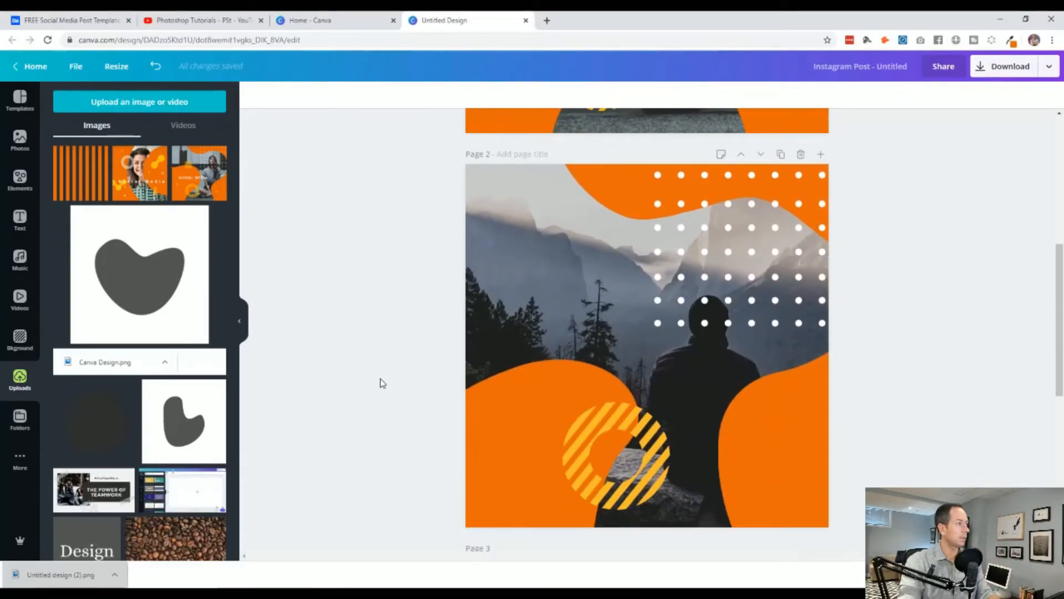
# Step: Add the diagonally striped square from the square element results to page 2 and shrink it to under half its size
pyautogui.click(20, 140)
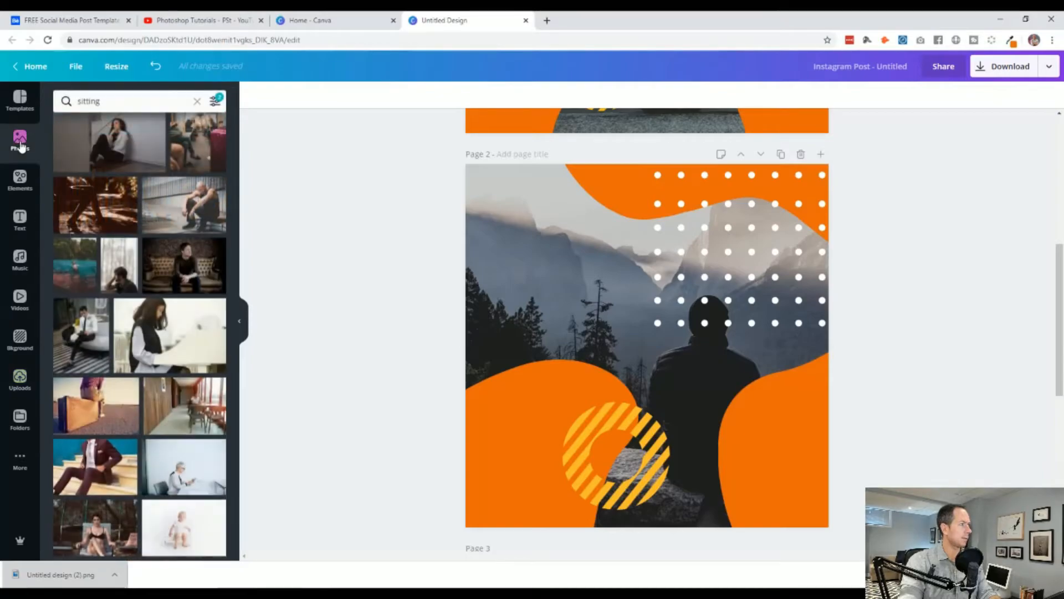
pyautogui.click(23, 182)
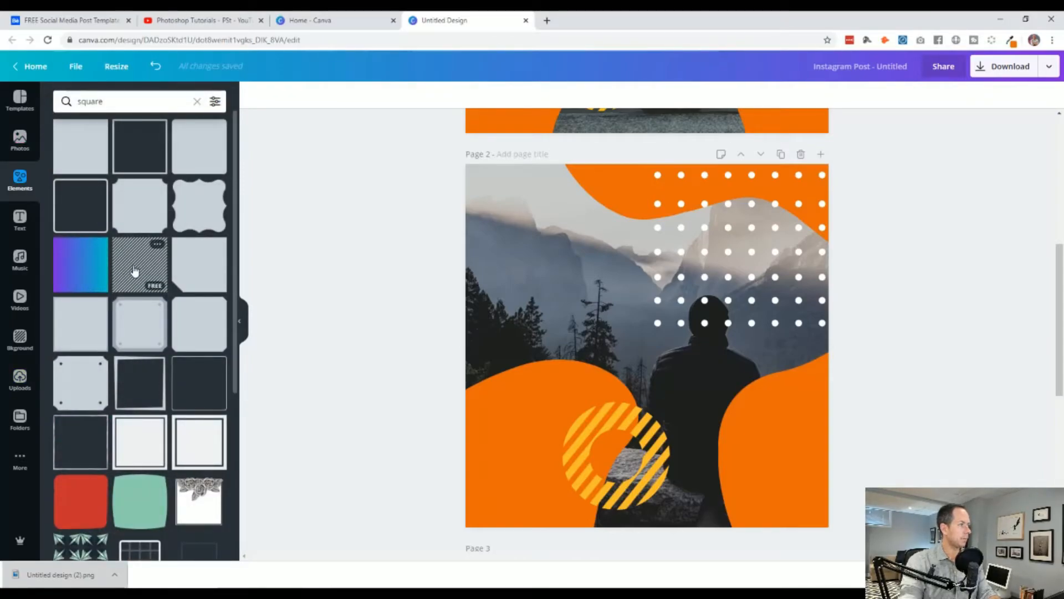
pyautogui.scroll(-10, 134, 270)
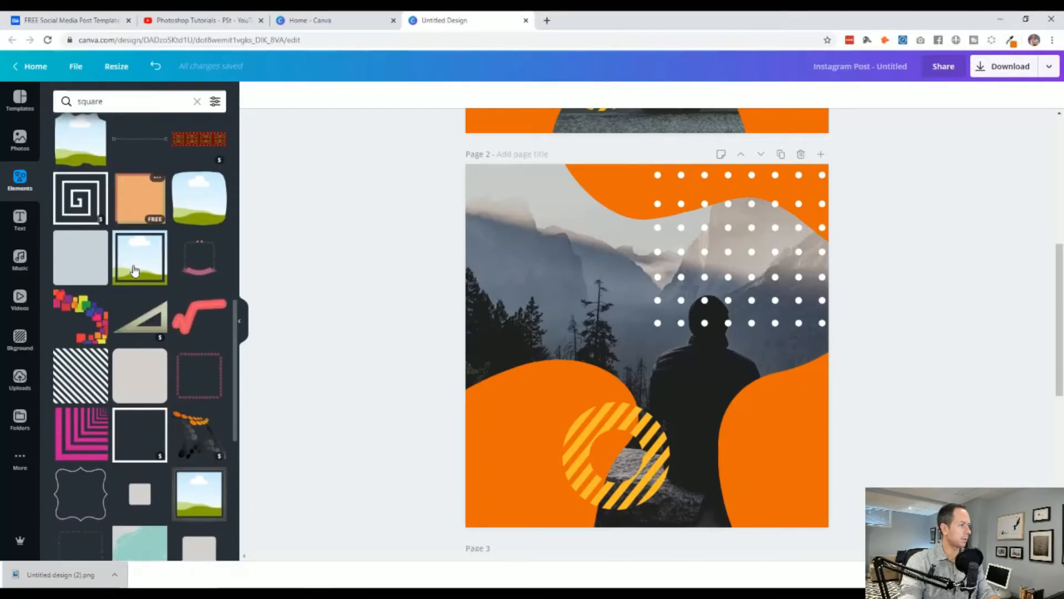
pyautogui.scroll(-1, 135, 271)
pyautogui.click(86, 319)
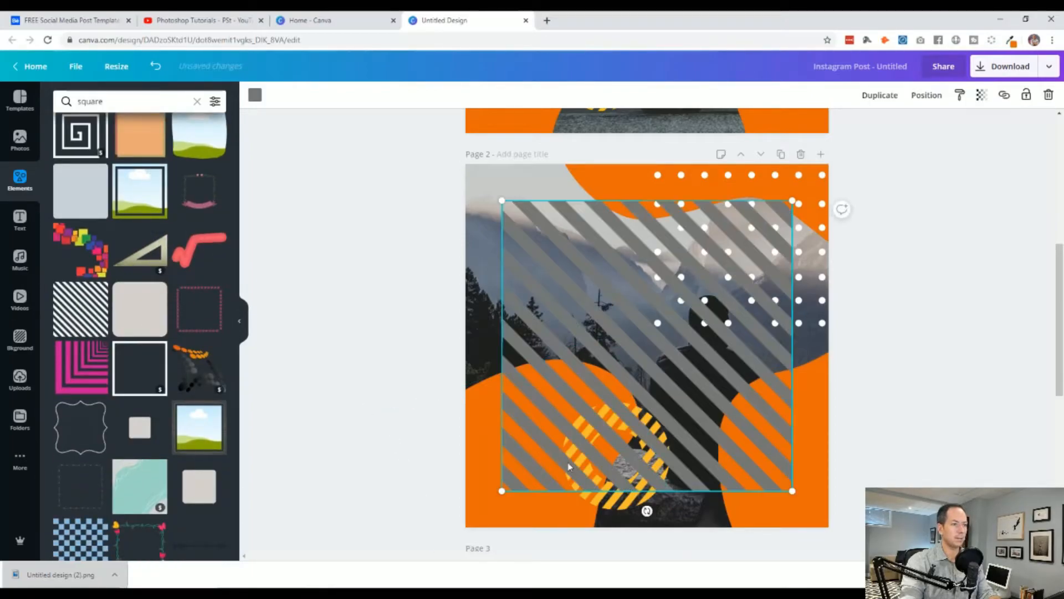
pyautogui.moveTo(793, 491); pyautogui.dragTo(616, 314)
# Step: Sample the yellow from page 1 with the eyedropper and recolour page 2's striped square to #fdbc00
pyautogui.scroll(4, 591, 284)
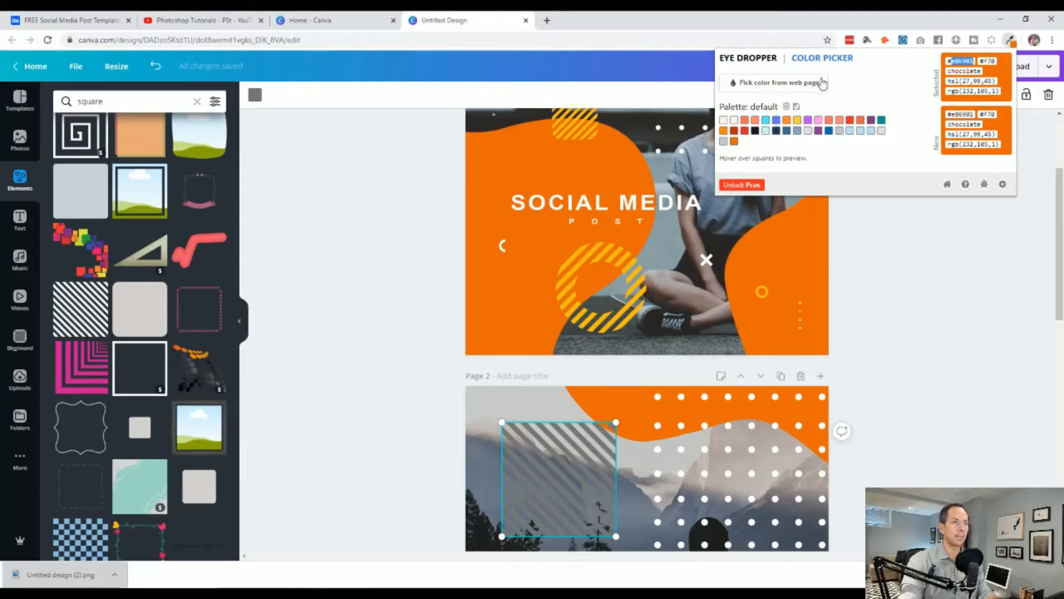
pyautogui.click(826, 83)
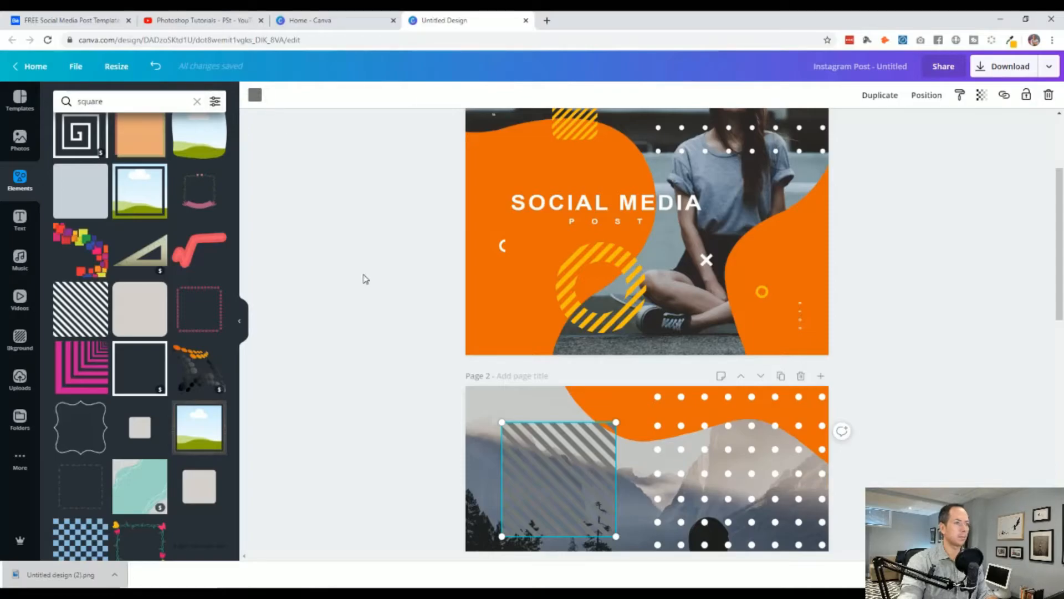
pyautogui.click(1012, 43)
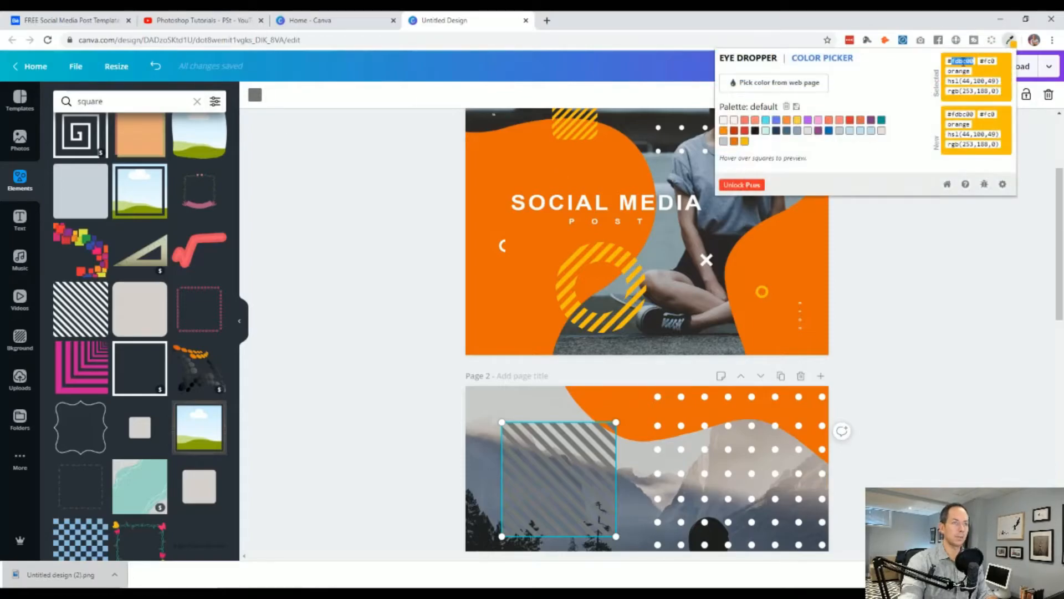
pyautogui.click(590, 477)
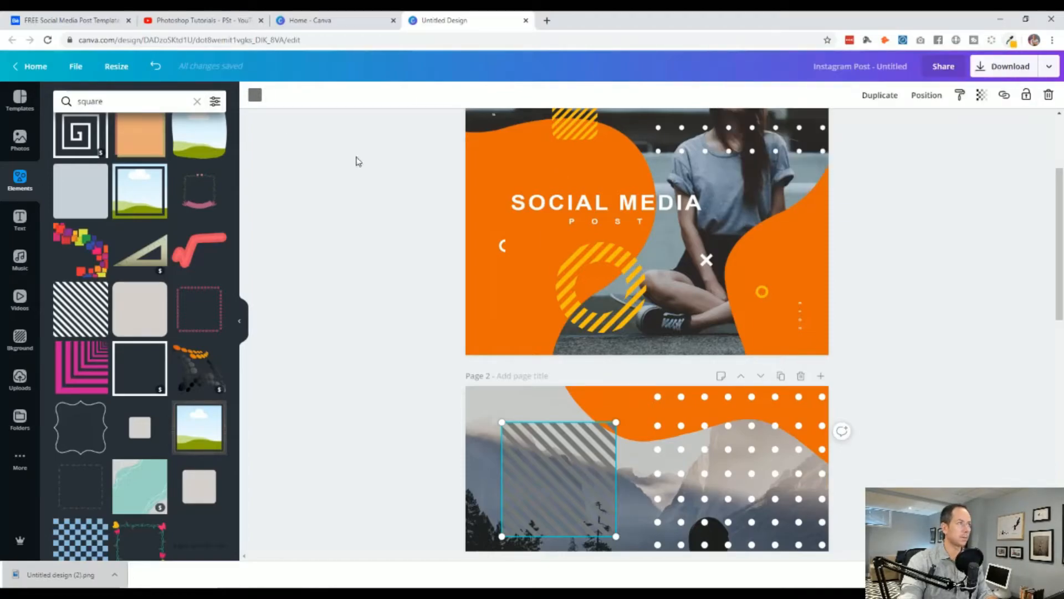
pyautogui.click(255, 98)
pyautogui.click(67, 153)
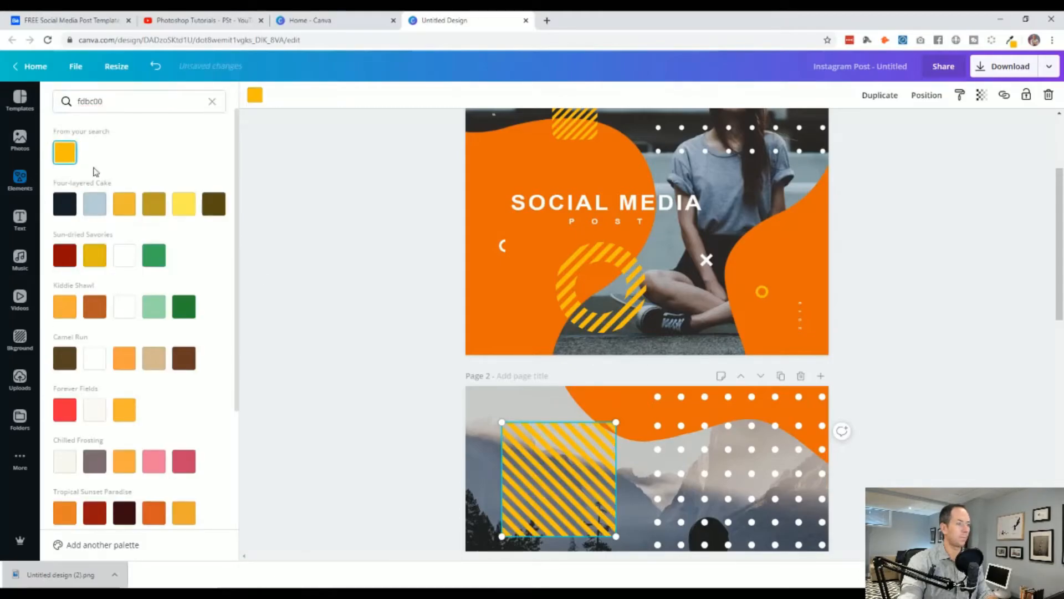
pyautogui.press('Escape')
# Step: Rotate the yellow striped square about 90° clockwise and shrink it to roughly half its size
pyautogui.scroll(-3, 342, 338)
pyautogui.scroll(3, 342, 339)
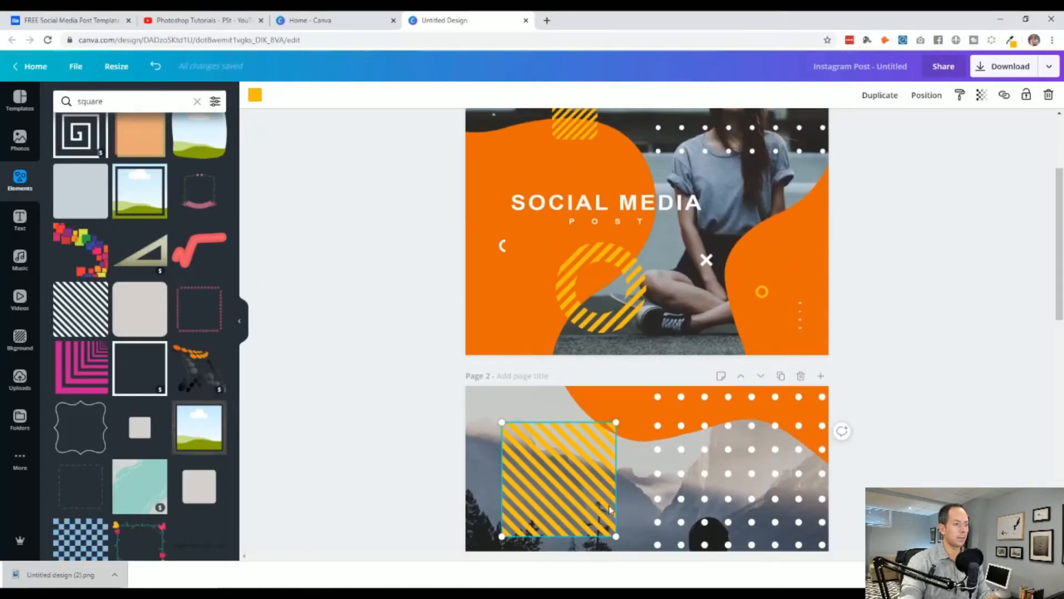
pyautogui.scroll(-1, 610, 510)
pyautogui.moveTo(558, 481); pyautogui.dragTo(472, 404)
pyautogui.moveTo(614, 349); pyautogui.dragTo(559, 408)
pyautogui.scroll(-3, 410, 412)
# Step: Place the striped square across the upper edge of page 2's left orange blob and enlarge it slightly, checking it against page 1
pyautogui.moveTo(530, 208); pyautogui.dragTo(540, 274)
pyautogui.scroll(4, 571, 349)
pyautogui.scroll(3, 571, 349)
pyautogui.scroll(-4, 571, 348)
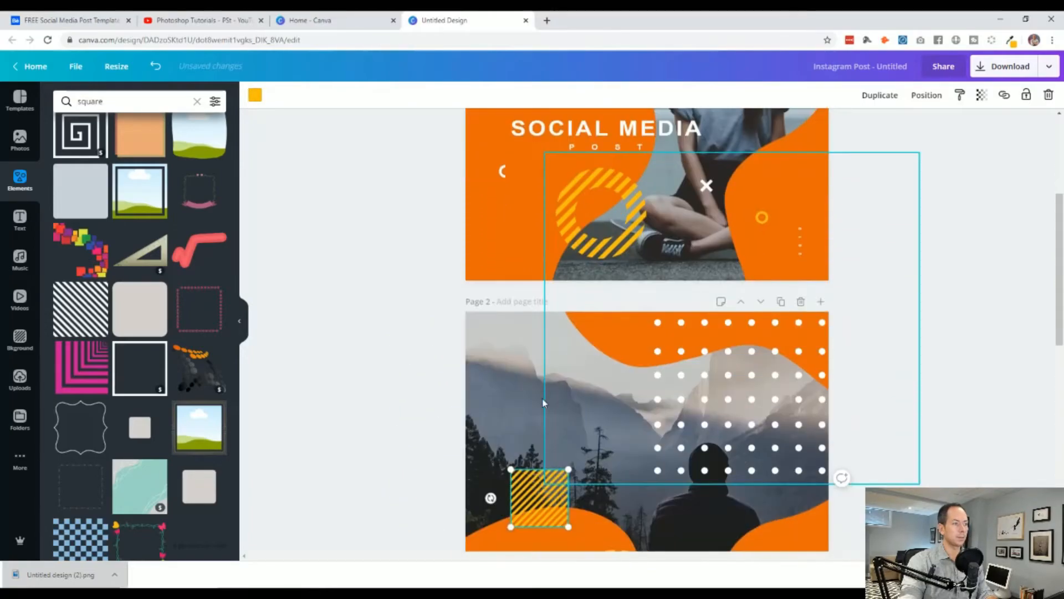
pyautogui.moveTo(527, 496); pyautogui.dragTo(544, 500)
pyautogui.moveTo(584, 469); pyautogui.dragTo(592, 459)
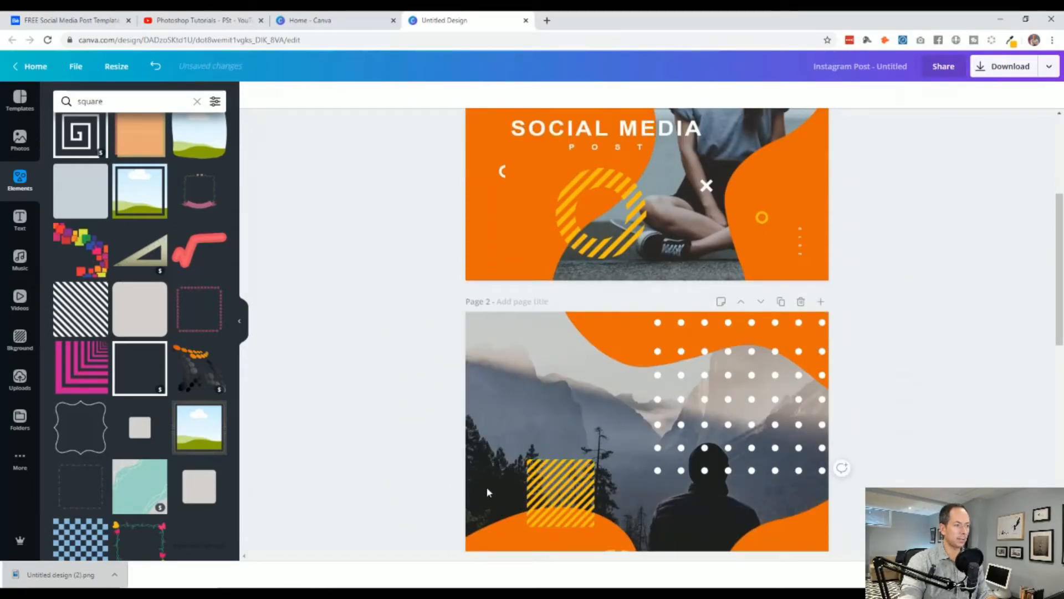
pyautogui.click(385, 505)
pyautogui.scroll(4, 617, 179)
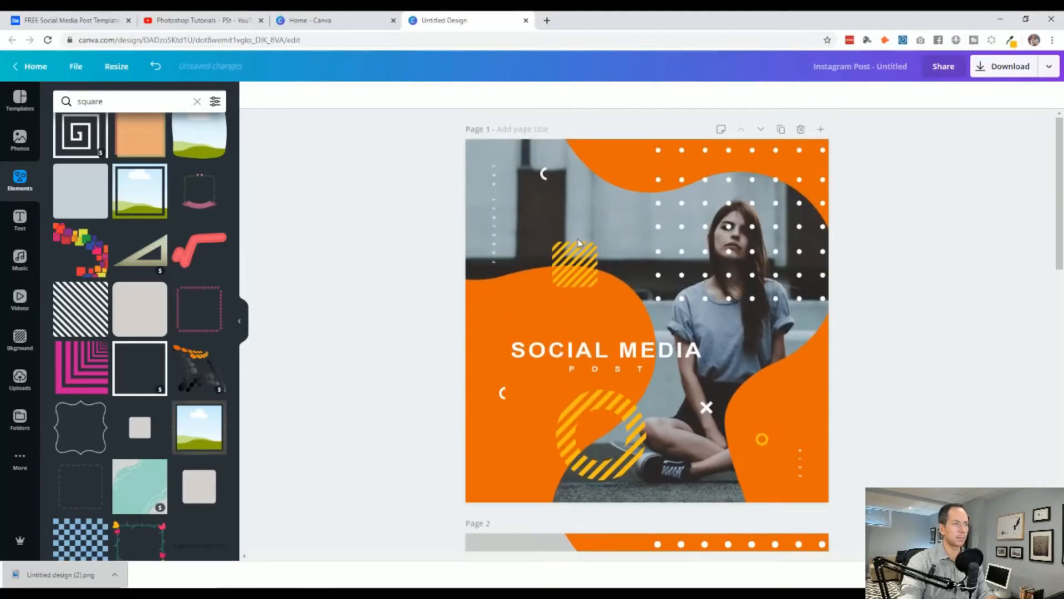
pyautogui.scroll(-5, 387, 388)
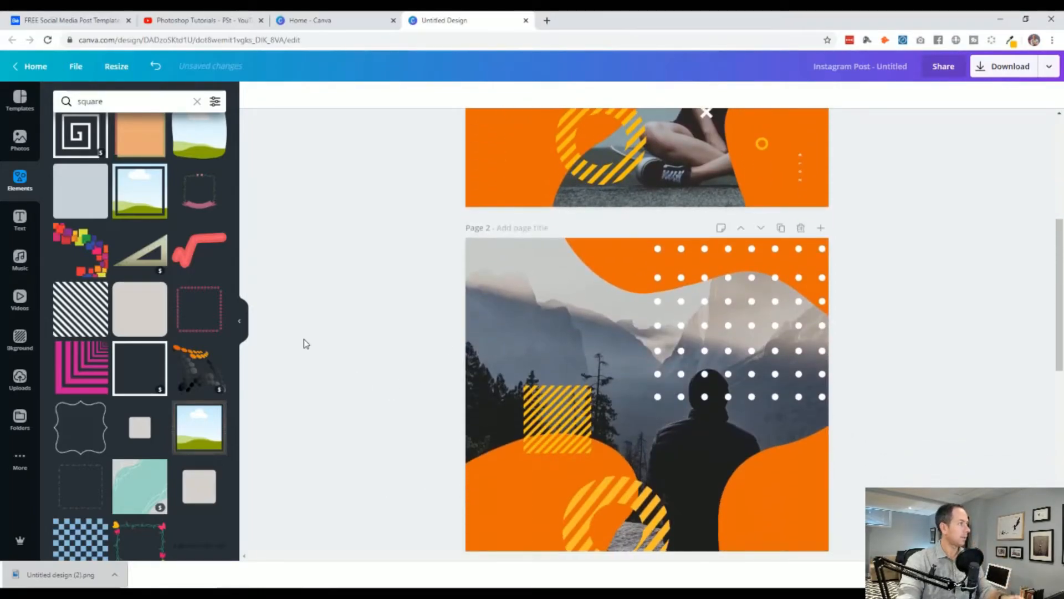
# Step: Open the Frames collection and try the bold diagonally striped square frame on page 2, then remove it
pyautogui.click(197, 101)
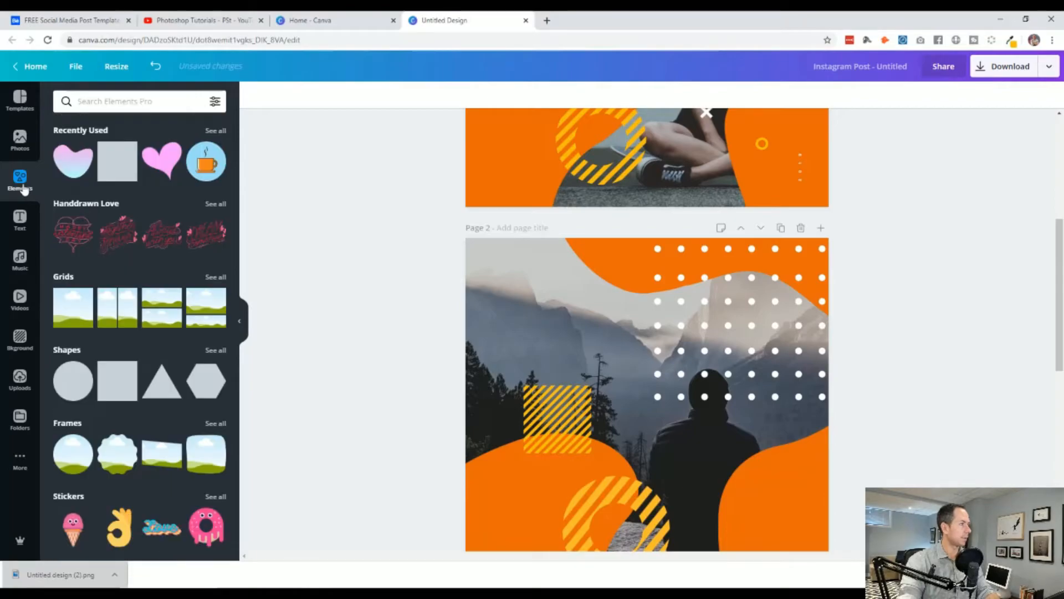
pyautogui.click(197, 105)
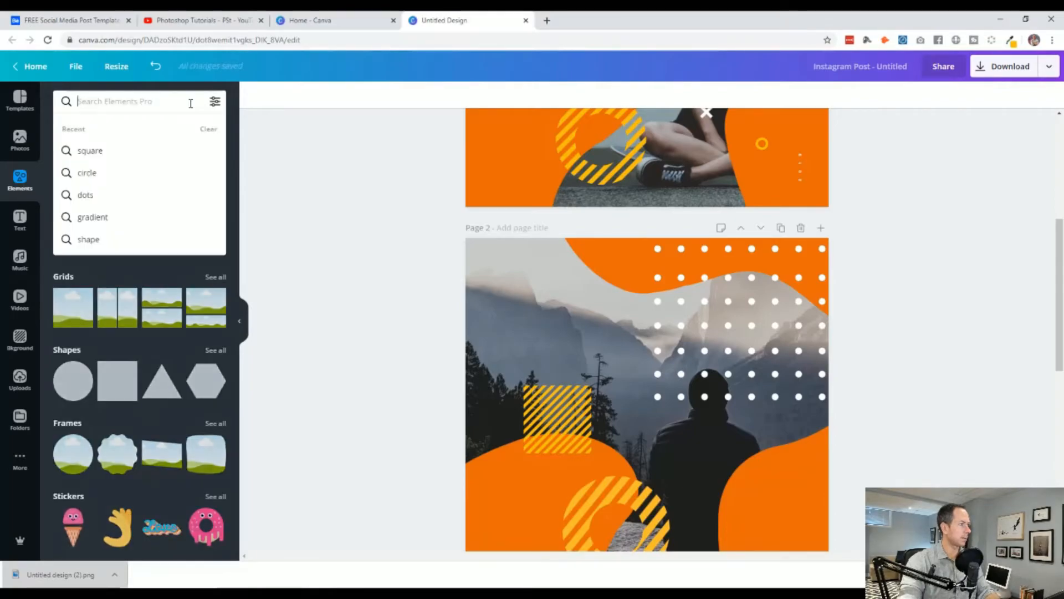
pyautogui.click(86, 421)
pyautogui.click(72, 423)
pyautogui.scroll(-4, 138, 302)
pyautogui.scroll(-1, 138, 302)
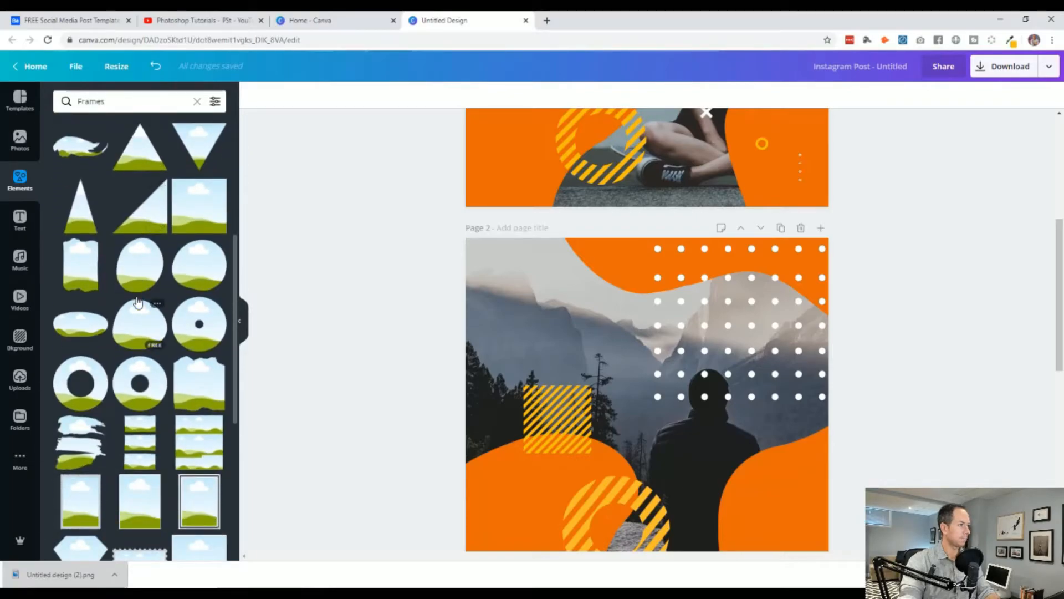
pyautogui.scroll(-2, 138, 302)
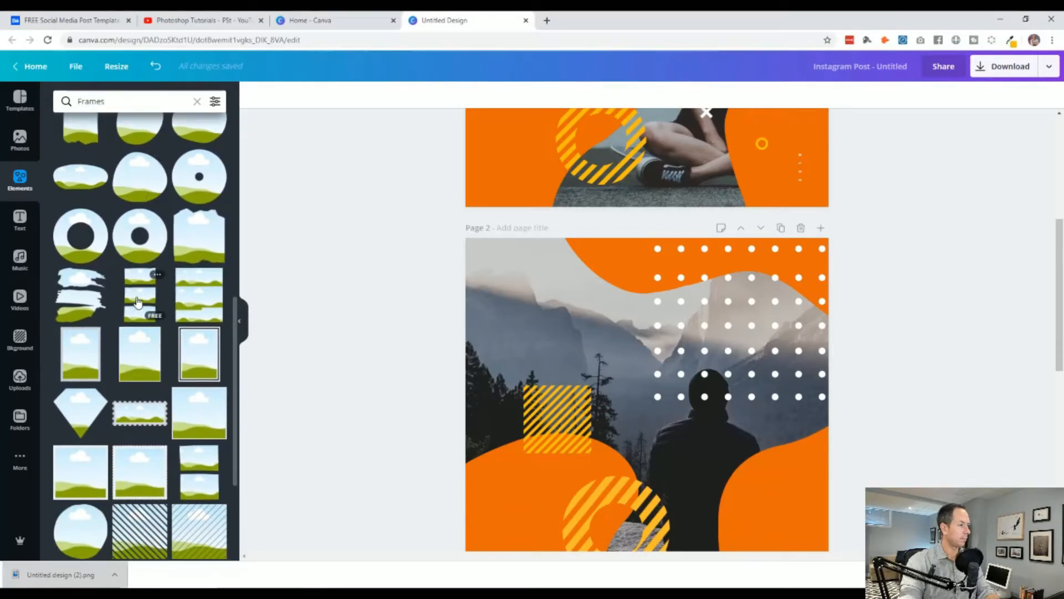
pyautogui.scroll(-3, 138, 302)
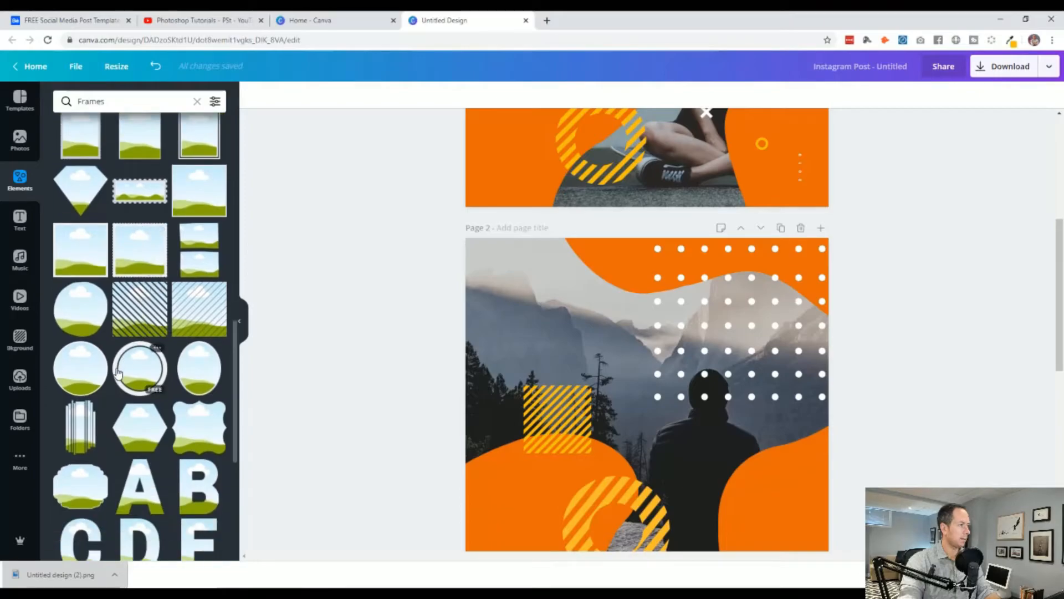
pyautogui.click(137, 324)
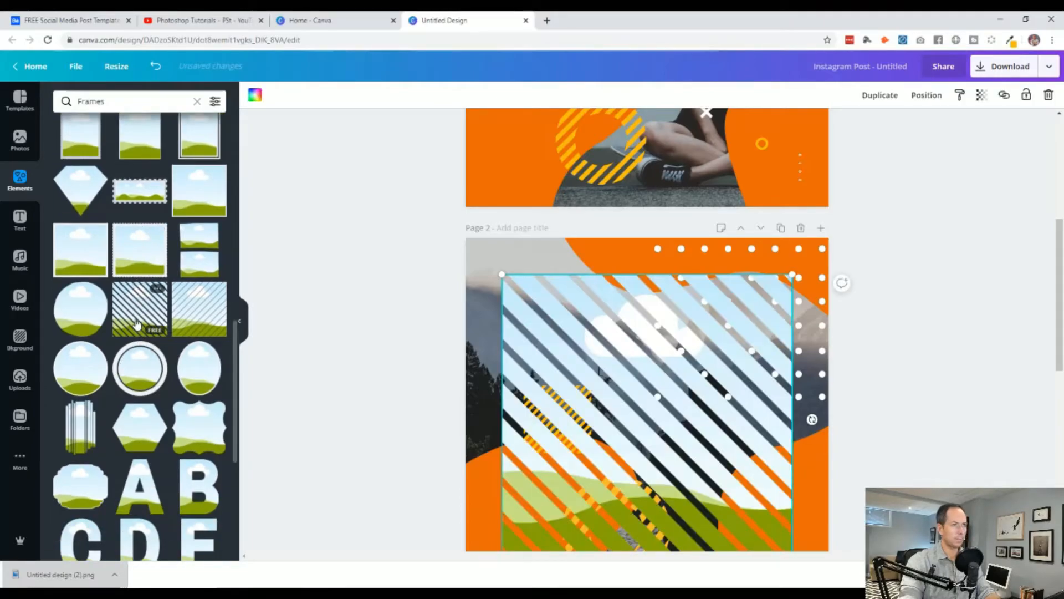
pyautogui.press('Delete')
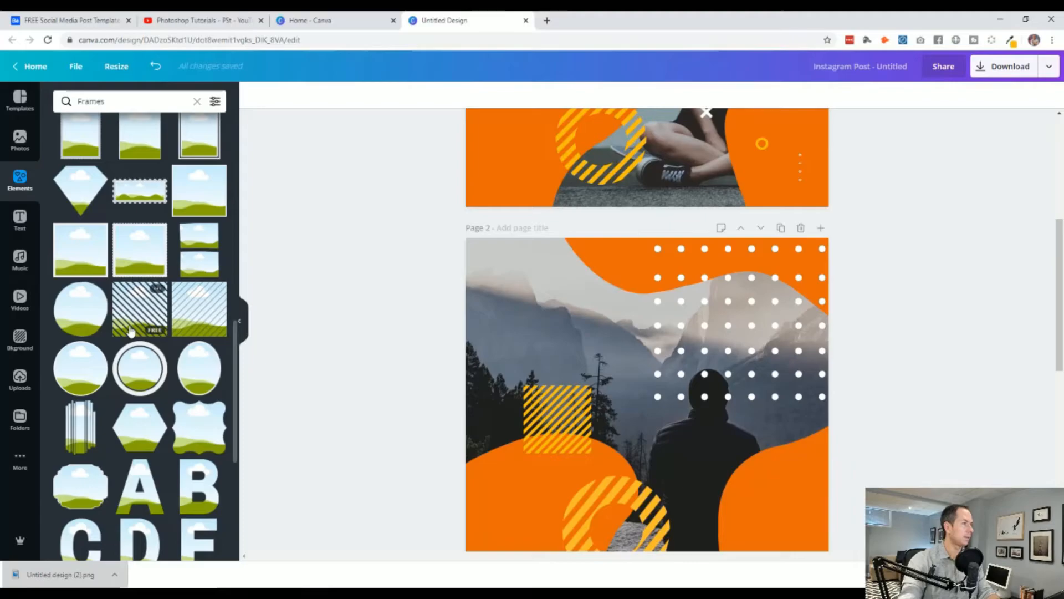
# Step: Look through the whole Frames collection for other striped or decorative frame shapes
pyautogui.scroll(10, 131, 331)
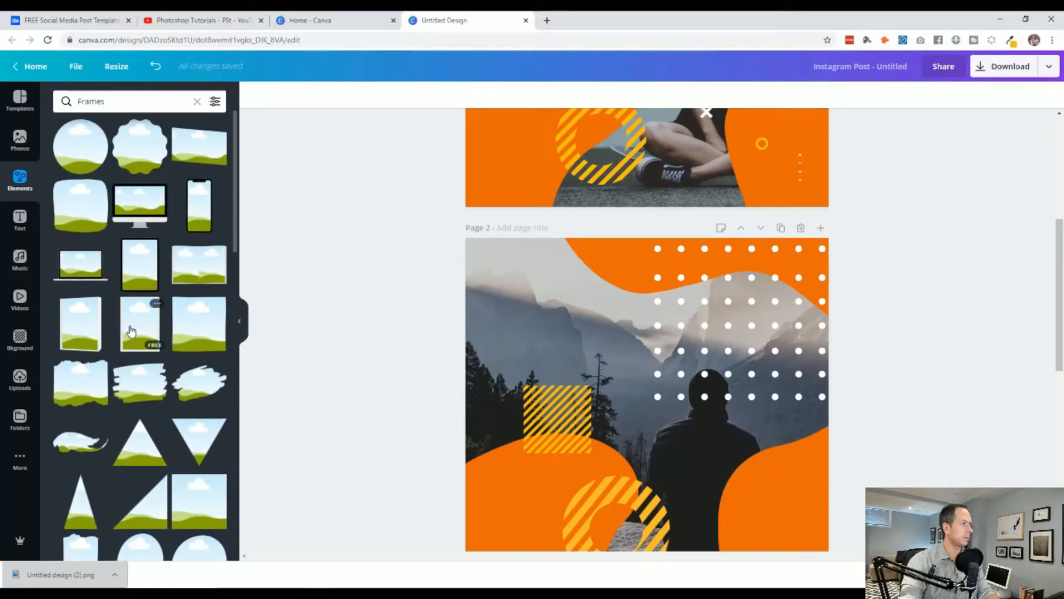
pyautogui.scroll(-3, 148, 348)
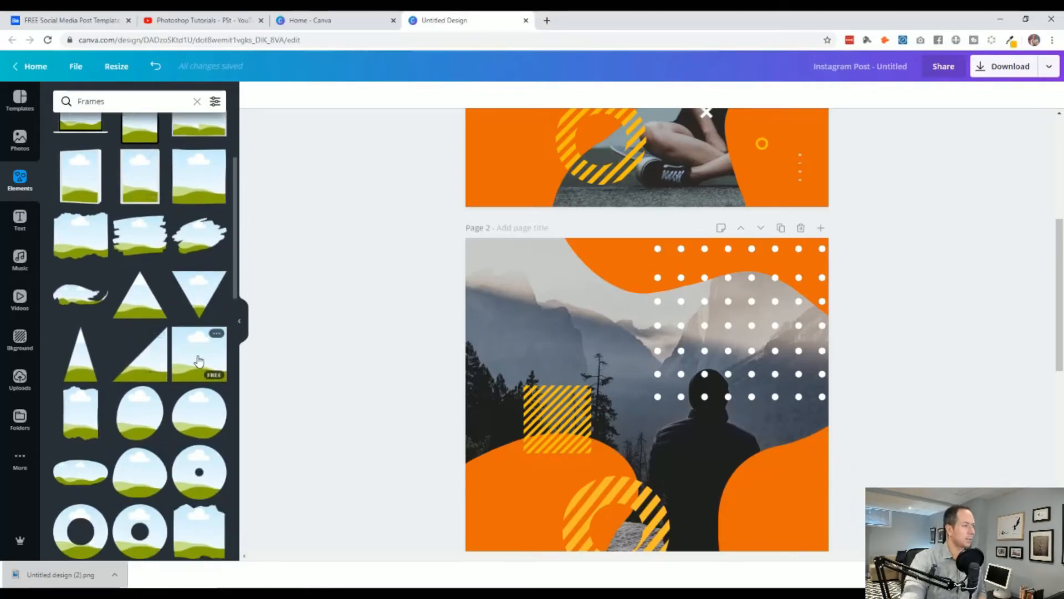
pyautogui.scroll(-3, 202, 361)
pyautogui.scroll(-10, 202, 361)
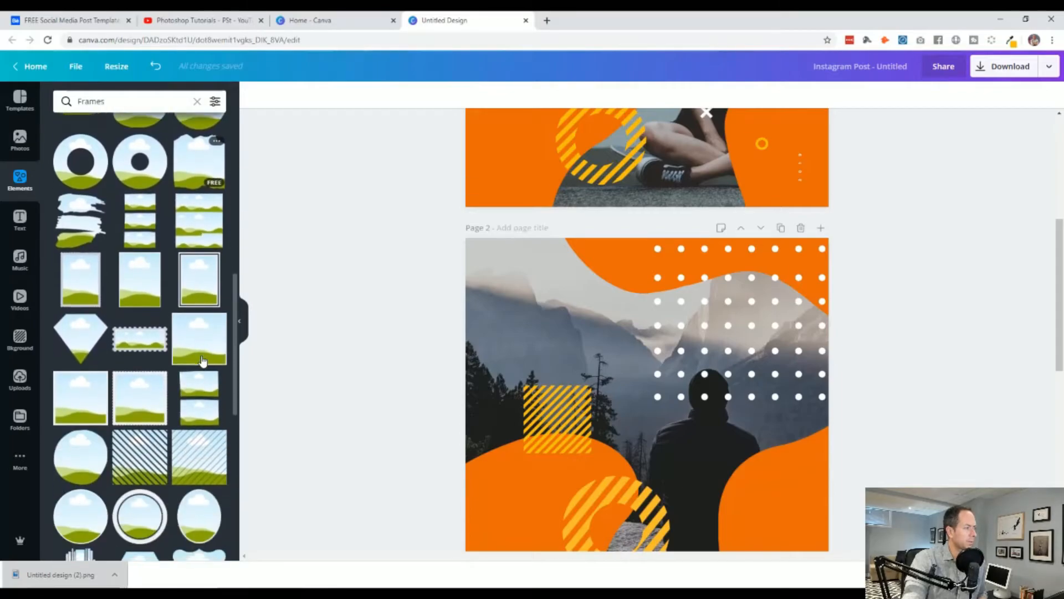
pyautogui.scroll(-10, 202, 362)
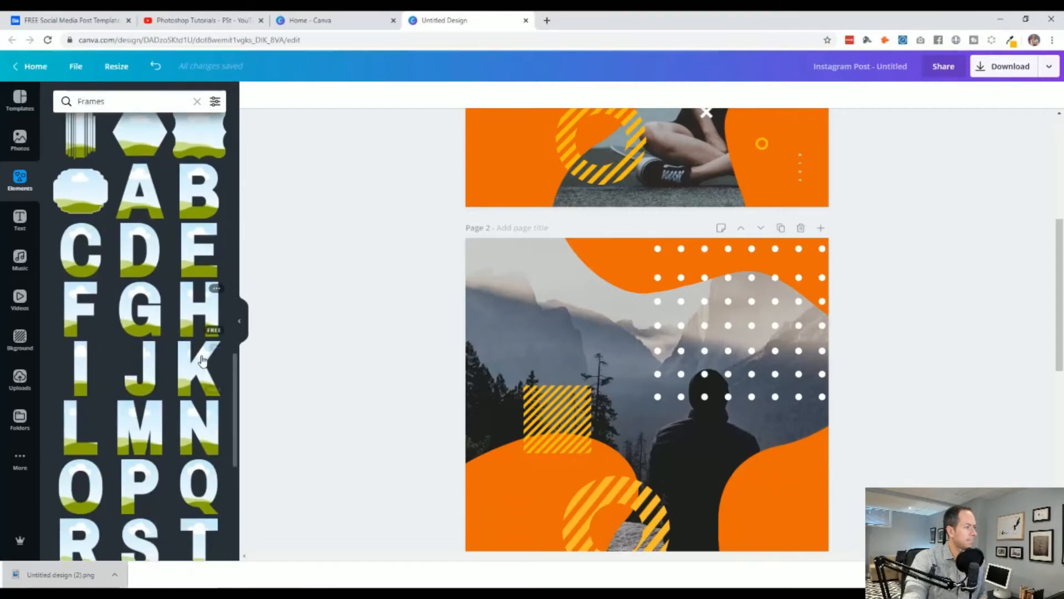
pyautogui.scroll(-5, 188, 362)
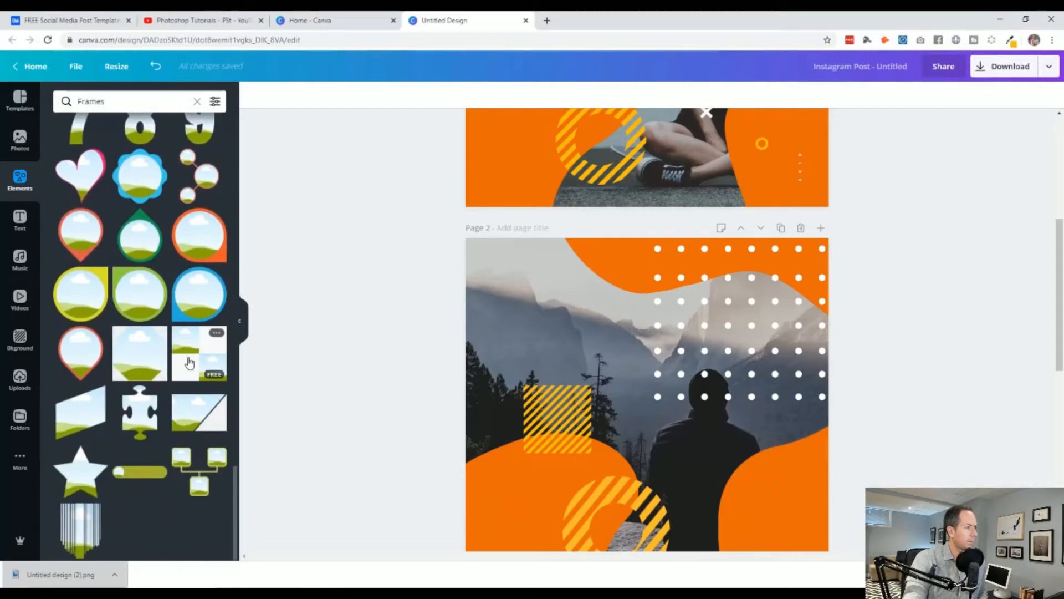
pyautogui.scroll(20, 189, 363)
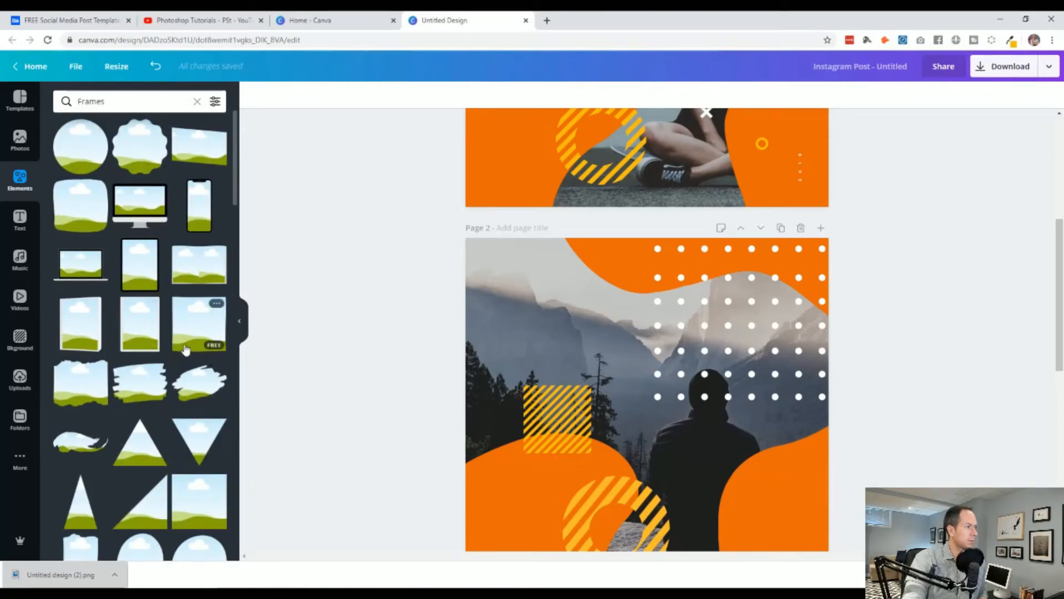
pyautogui.scroll(-6, 186, 349)
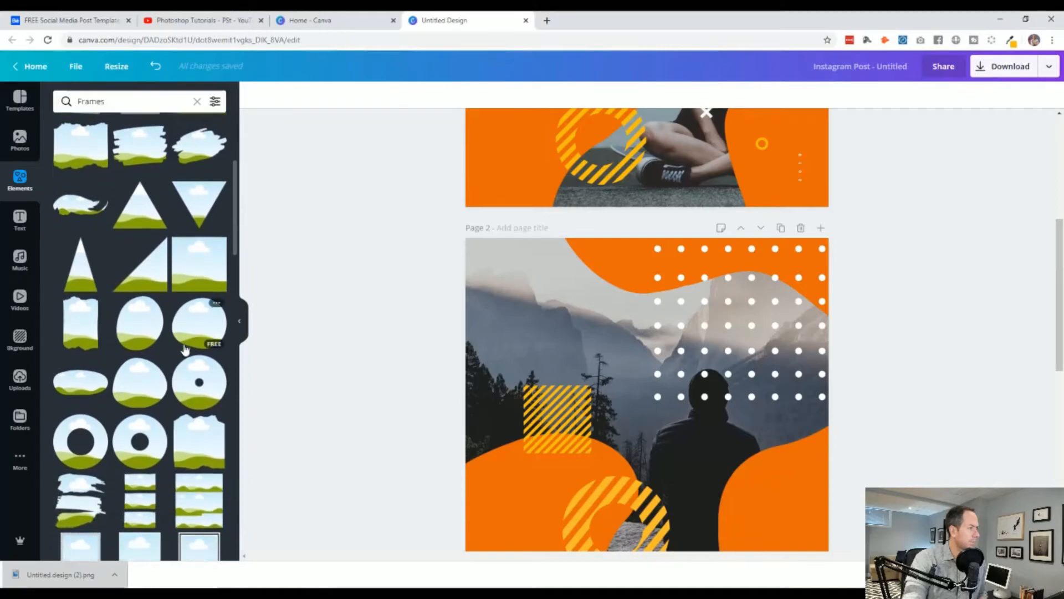
pyautogui.scroll(-4, 183, 351)
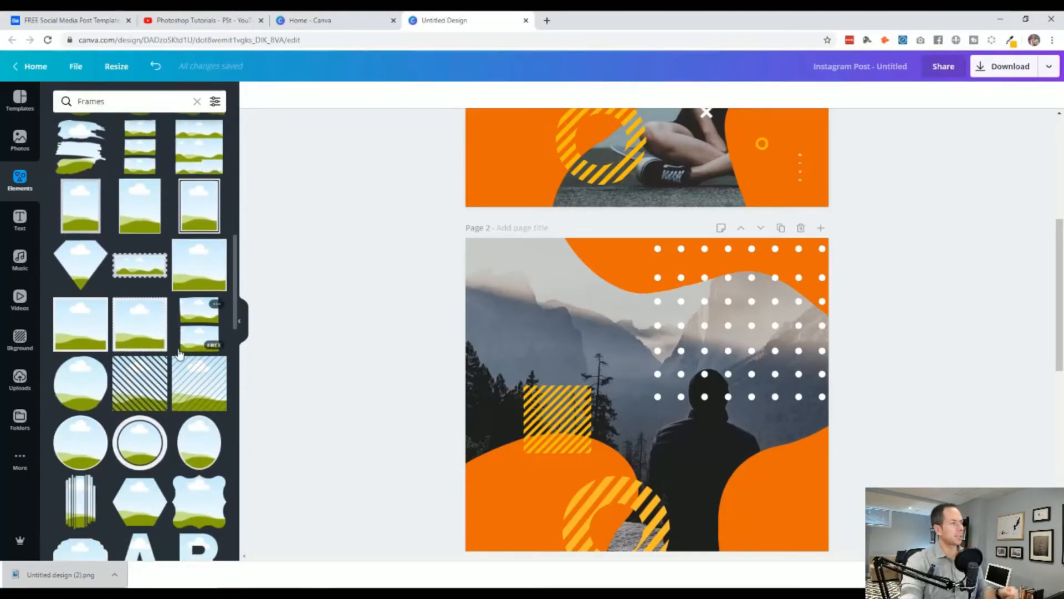
pyautogui.scroll(-5, 174, 355)
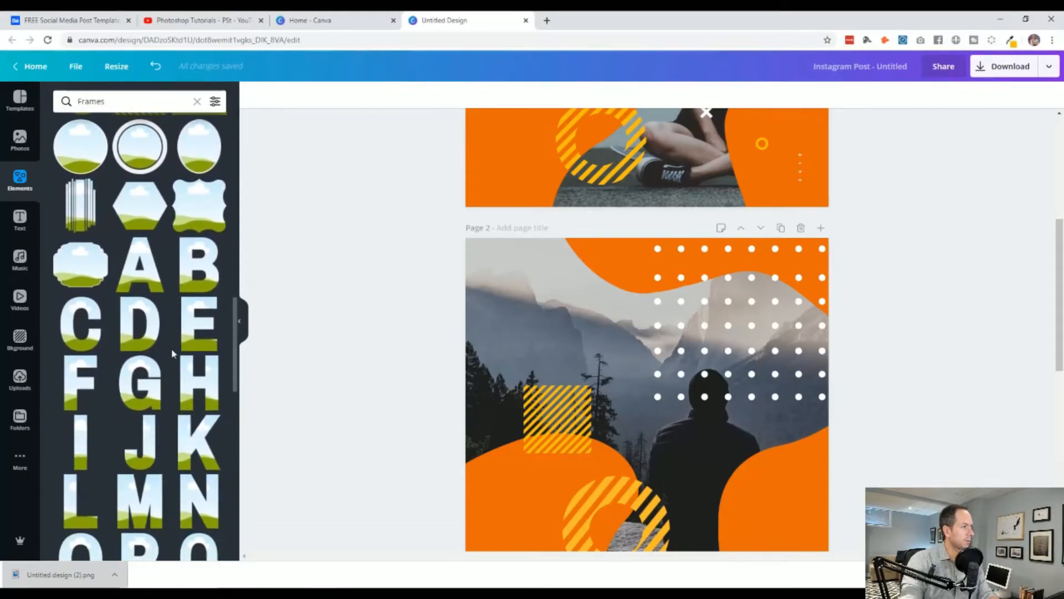
pyautogui.scroll(-1, 308, 378)
# Step: Shrink page 2's yellow striped square to about half its size, using page 1's square as reference
pyautogui.click(525, 363)
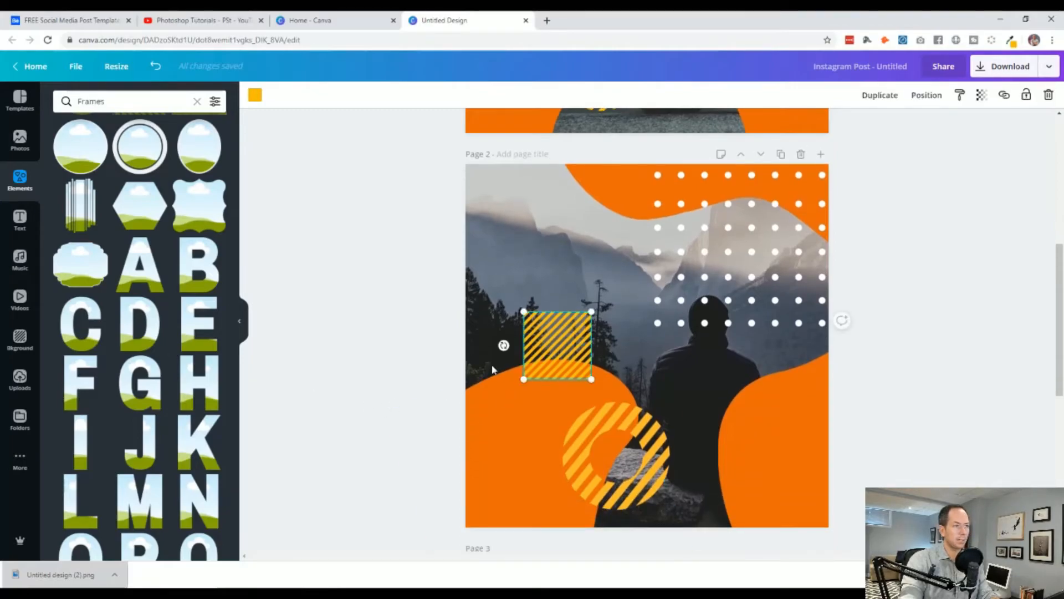
pyautogui.scroll(5, 383, 377)
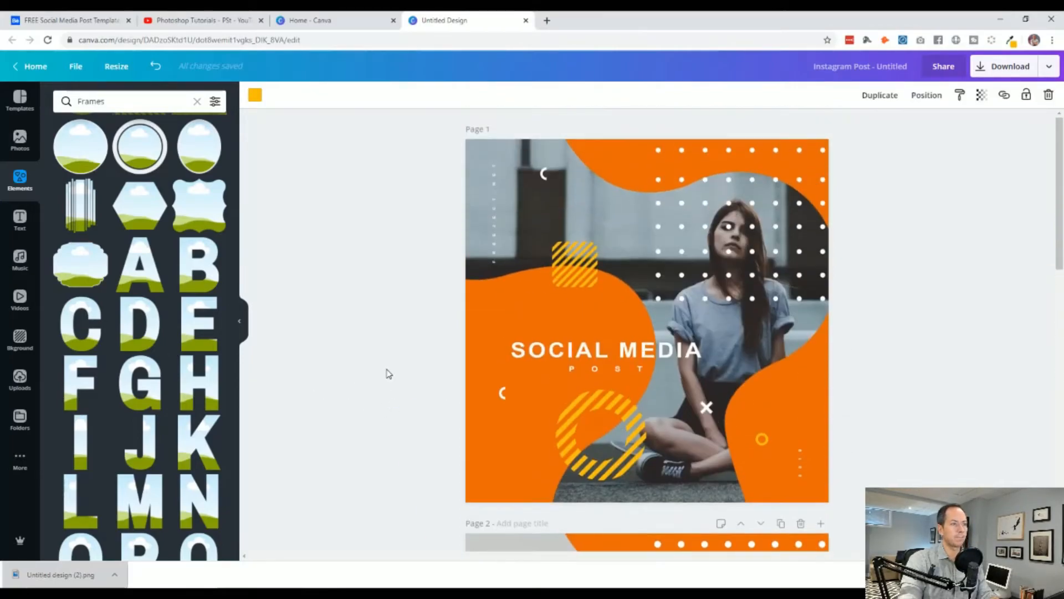
pyautogui.scroll(-3, 388, 373)
pyautogui.scroll(2, 387, 369)
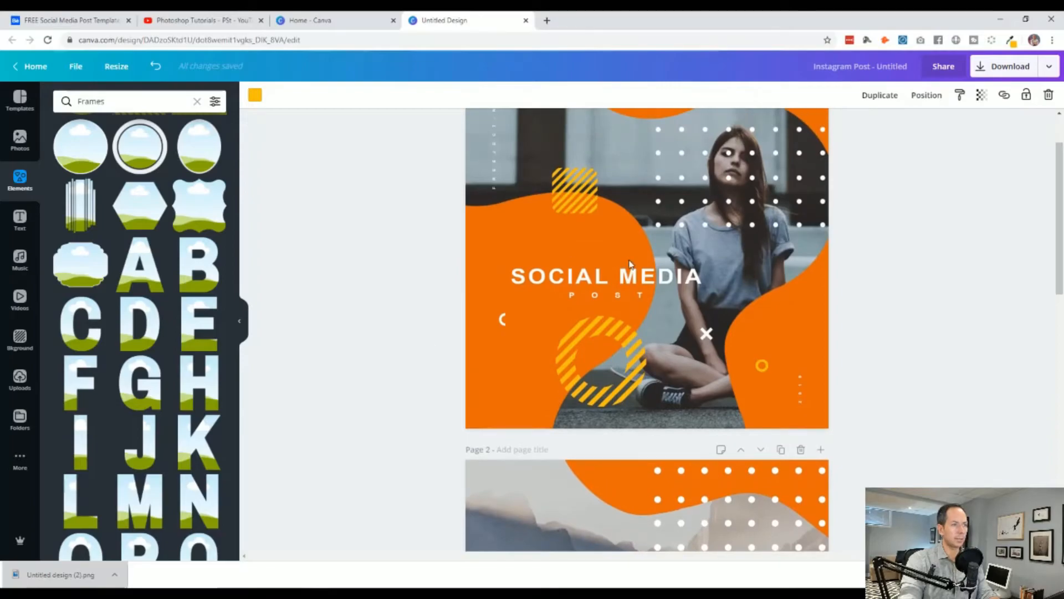
pyautogui.scroll(-4, 361, 311)
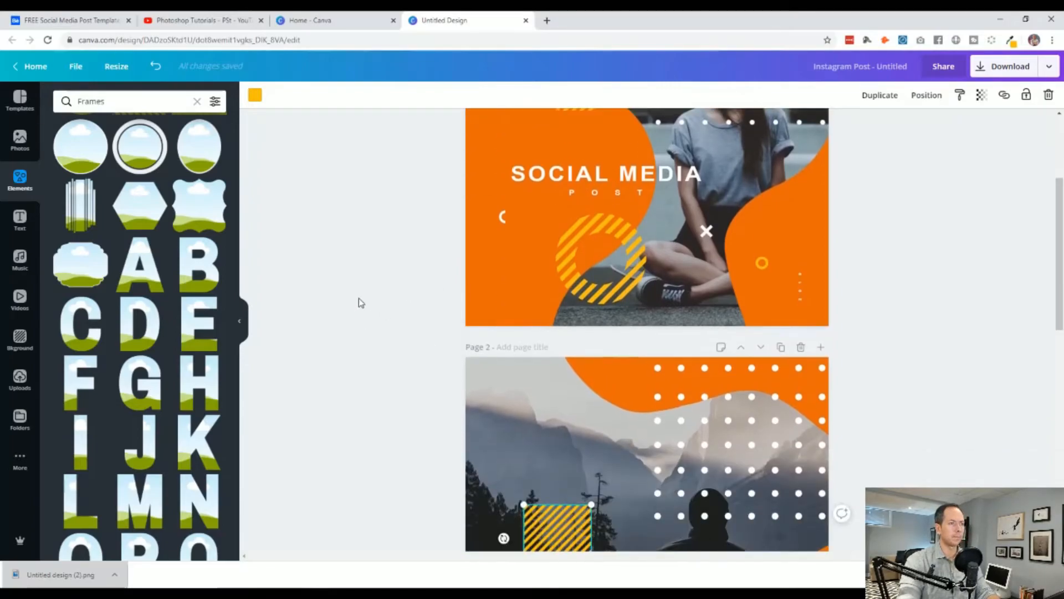
pyautogui.scroll(3, 387, 297)
pyautogui.scroll(-2, 387, 297)
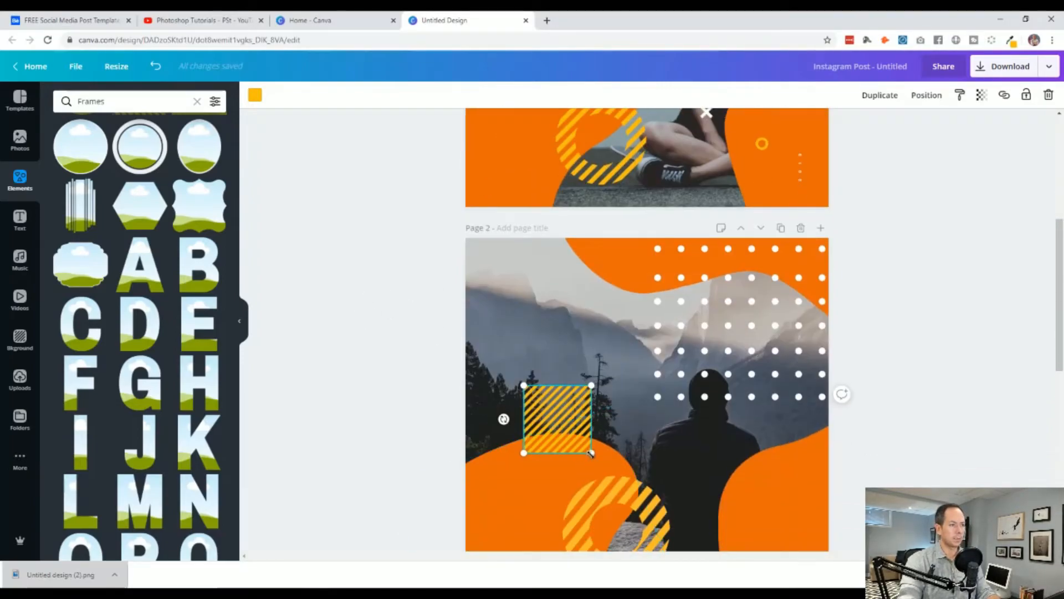
pyautogui.moveTo(571, 435); pyautogui.dragTo(556, 427)
pyautogui.scroll(1, 430, 440)
pyautogui.scroll(-3, 430, 440)
# Step: Reduce page 2's yellow striped ring to roughly 70% of its size and compare it with page 1
pyautogui.click(658, 377)
pyautogui.moveTo(691, 373); pyautogui.dragTo(633, 408)
pyautogui.scroll(6, 438, 392)
pyautogui.scroll(-6, 438, 392)
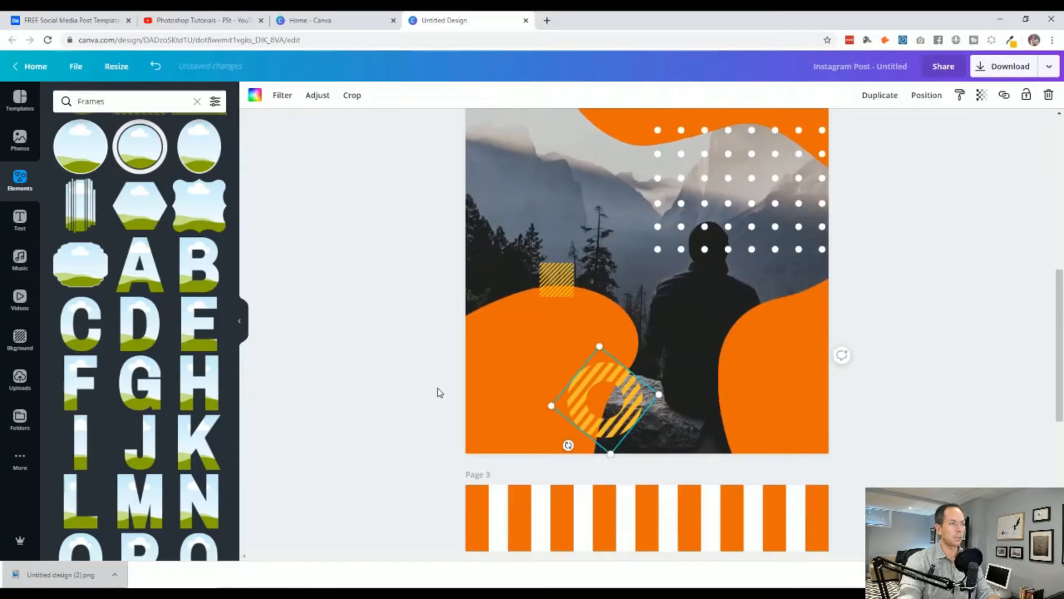
# Step: Enlarge the left orange blob on page 2 and shift it slightly to the right
pyautogui.click(522, 368)
pyautogui.moveTo(386, 339); pyautogui.dragTo(323, 322)
pyautogui.moveTo(488, 357); pyautogui.dragTo(524, 363)
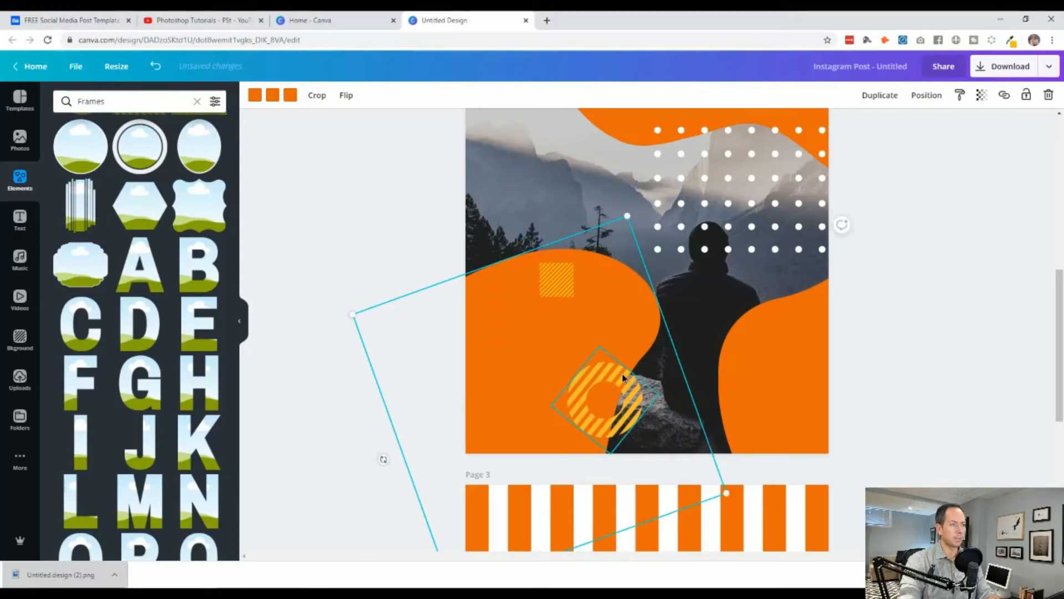
# Step: Move the striped ring slightly right over the blob's edge and the striped square up across the blob's upper edge, matching page 1
pyautogui.moveTo(620, 383); pyautogui.dragTo(630, 383)
pyautogui.moveTo(563, 285); pyautogui.dragTo(568, 260)
pyautogui.scroll(6, 567, 278)
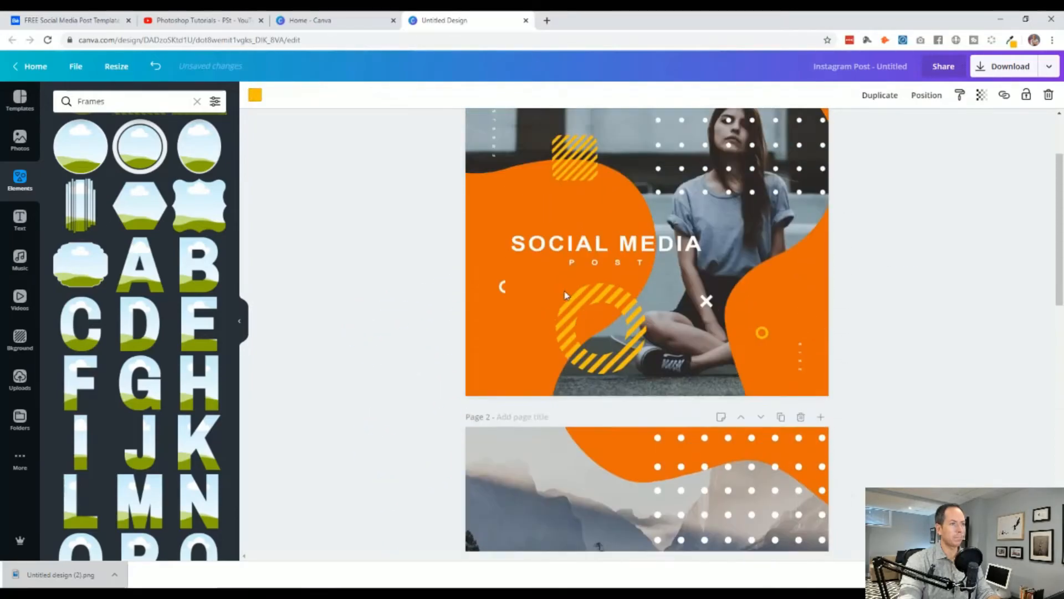
pyautogui.scroll(-4, 566, 295)
pyautogui.scroll(3, 344, 421)
pyautogui.scroll(-5, 524, 426)
pyautogui.moveTo(598, 406); pyautogui.dragTo(605, 403)
pyautogui.click(258, 190)
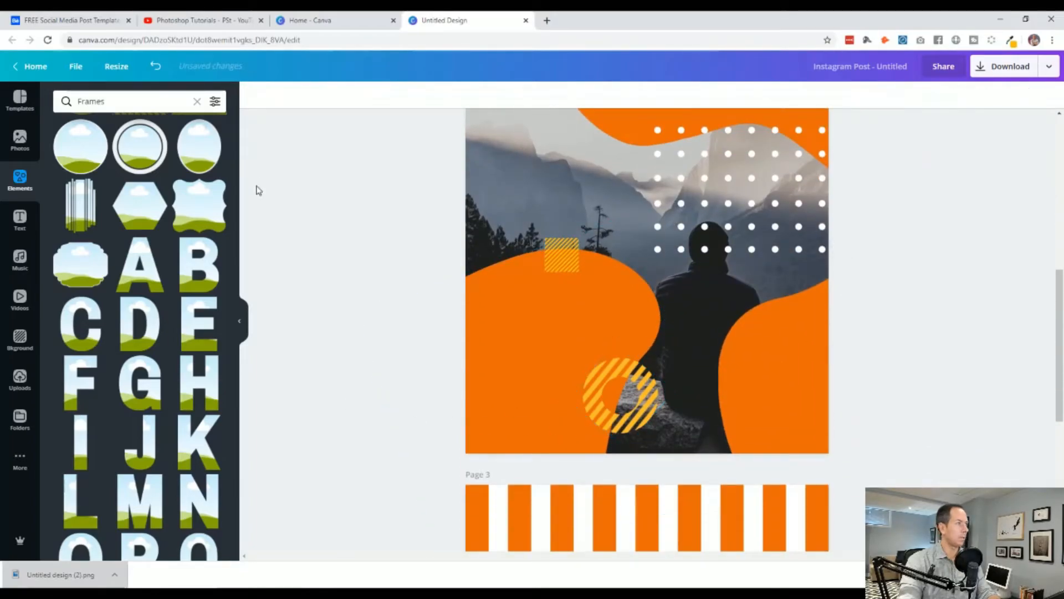
# Step: Add a heading text to page 2 and replace its placeholder with RECREATE
pyautogui.click(20, 142)
pyautogui.click(20, 219)
pyautogui.click(84, 143)
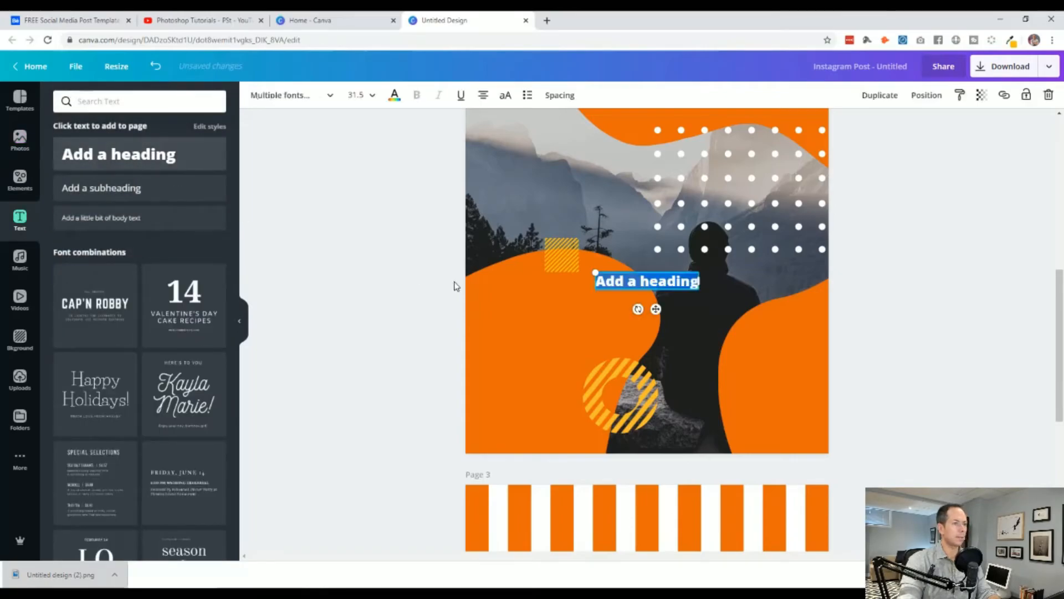
pyautogui.scroll(7, 448, 308)
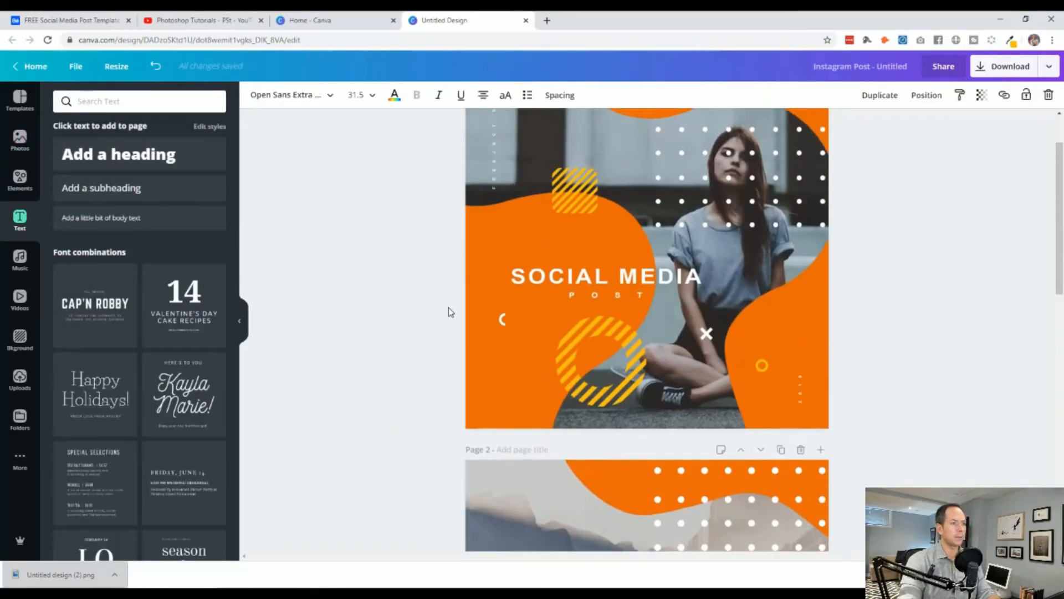
pyautogui.scroll(-8, 448, 307)
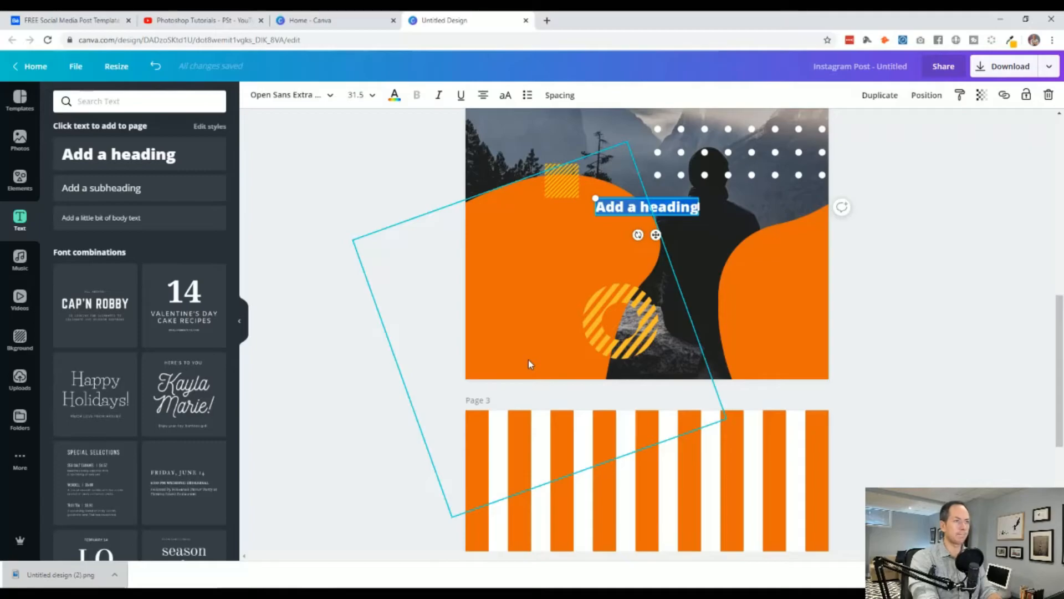
pyautogui.press('BackSpace')
pyautogui.press('capslock')
pyautogui.write('RECREAT')
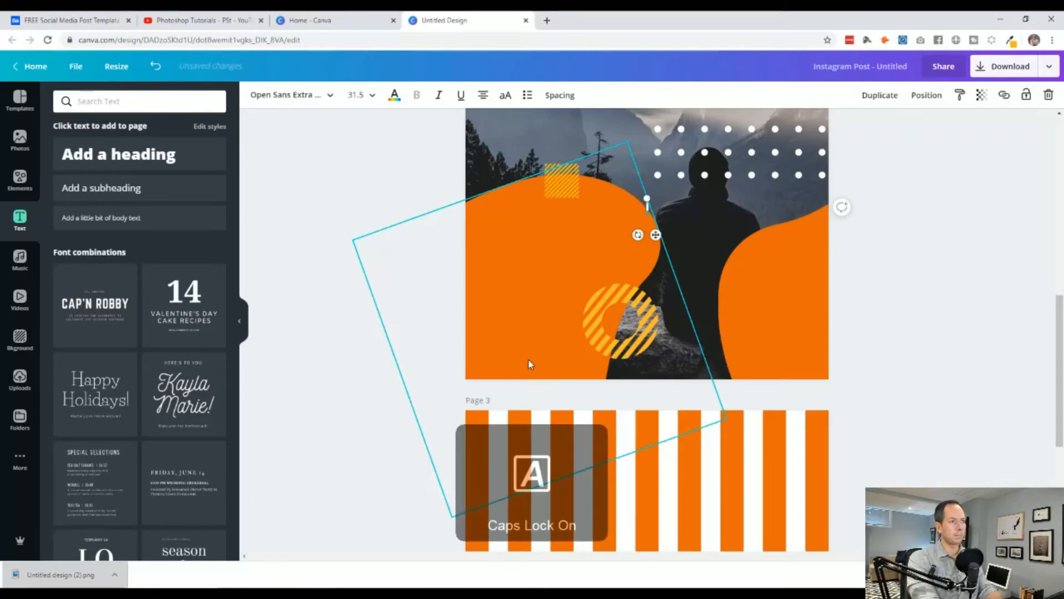
pyautogui.write('E')
# Step: Place the RECREATE heading on the left orange blob between the striped square and the ring, comparing it with page 1's title
pyautogui.click(385, 275)
pyautogui.moveTo(674, 209); pyautogui.dragTo(605, 231)
pyautogui.scroll(5, 356, 133)
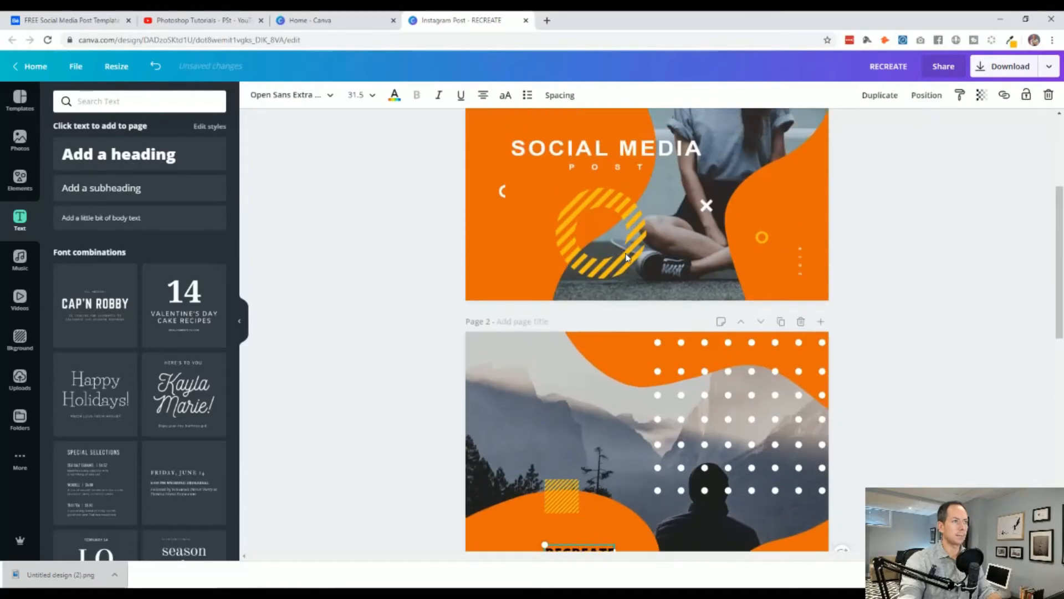
pyautogui.scroll(-3, 356, 133)
# Step: Search the fonts for OPEN SANS and set the RECREATE heading to the regular Open Sans font
pyautogui.click(330, 96)
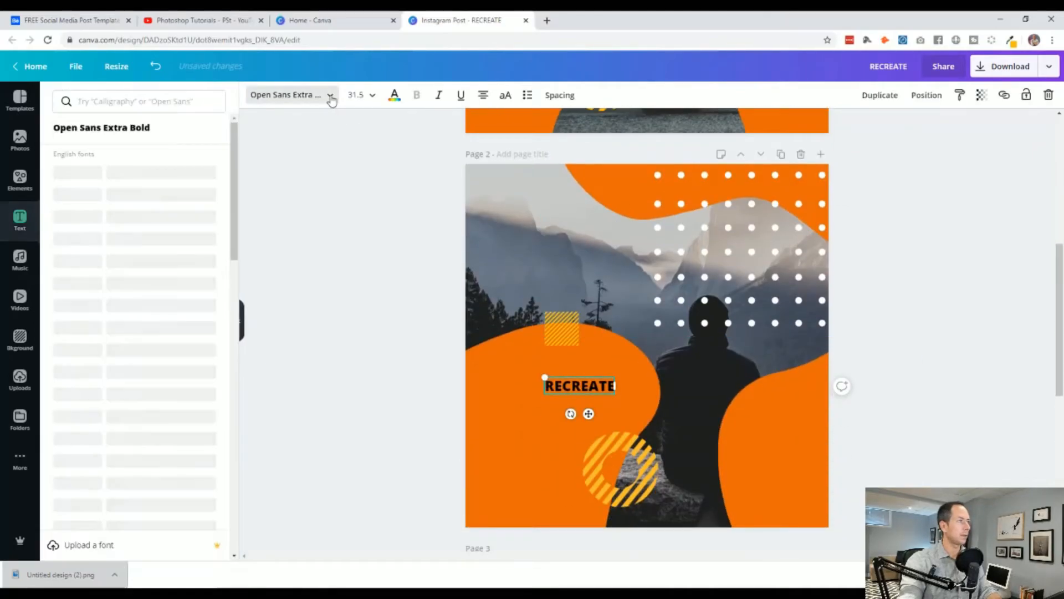
pyautogui.click(156, 107)
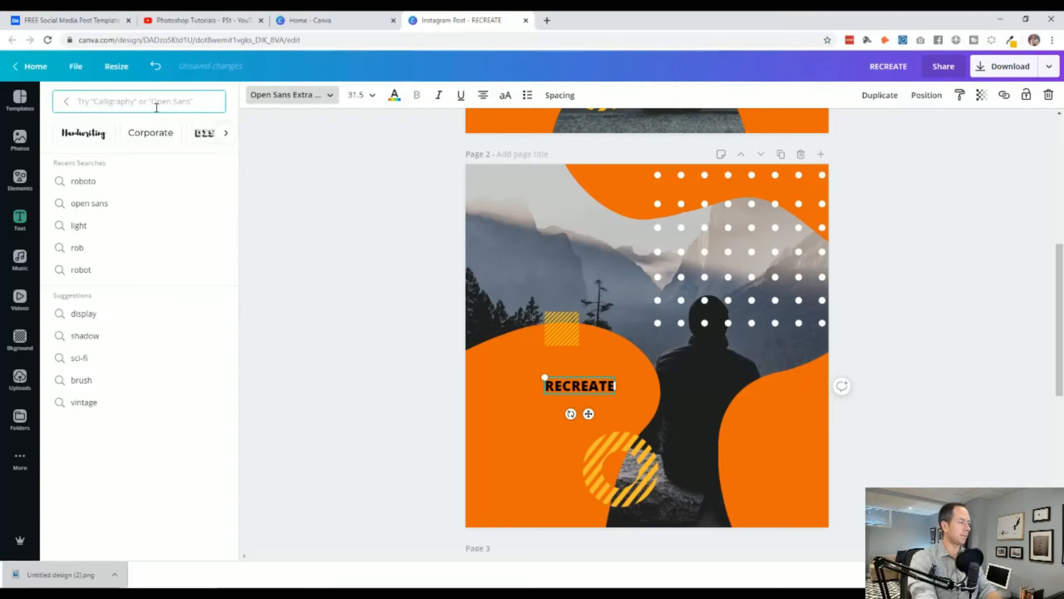
pyautogui.write('OPEN S')
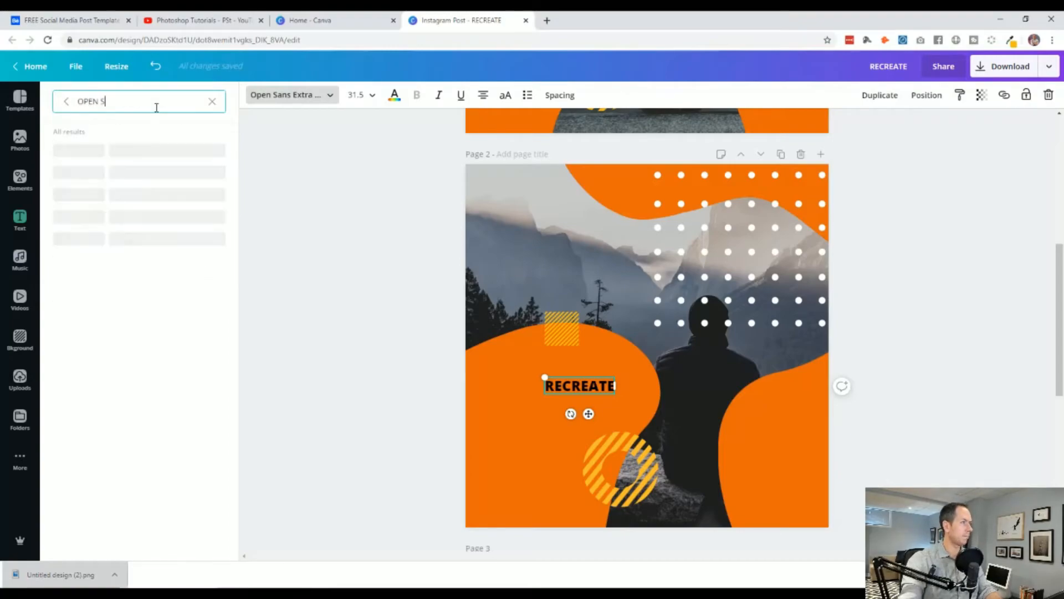
pyautogui.write('ANS')
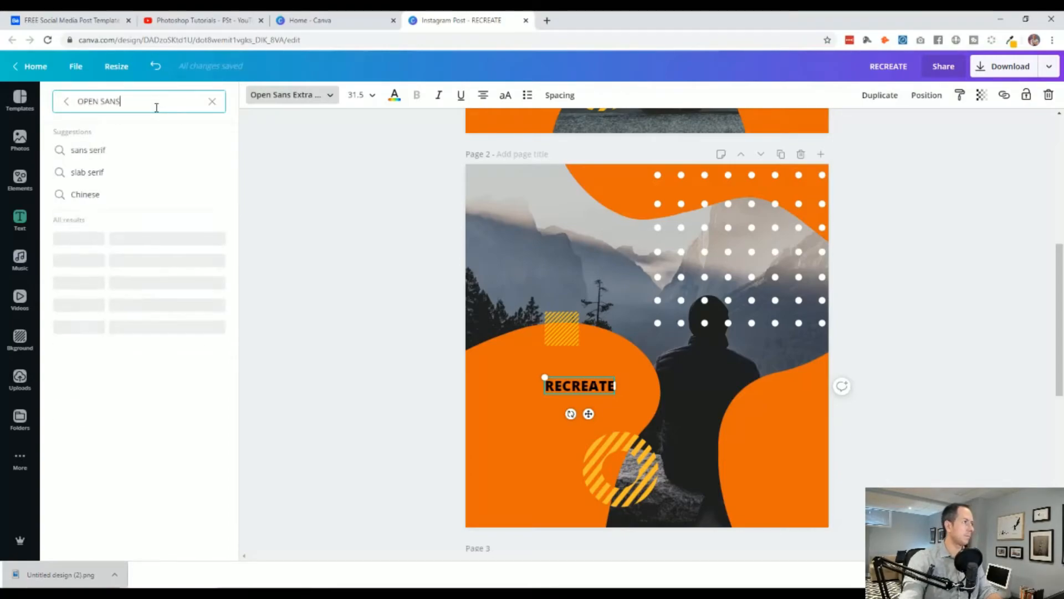
pyautogui.click(111, 196)
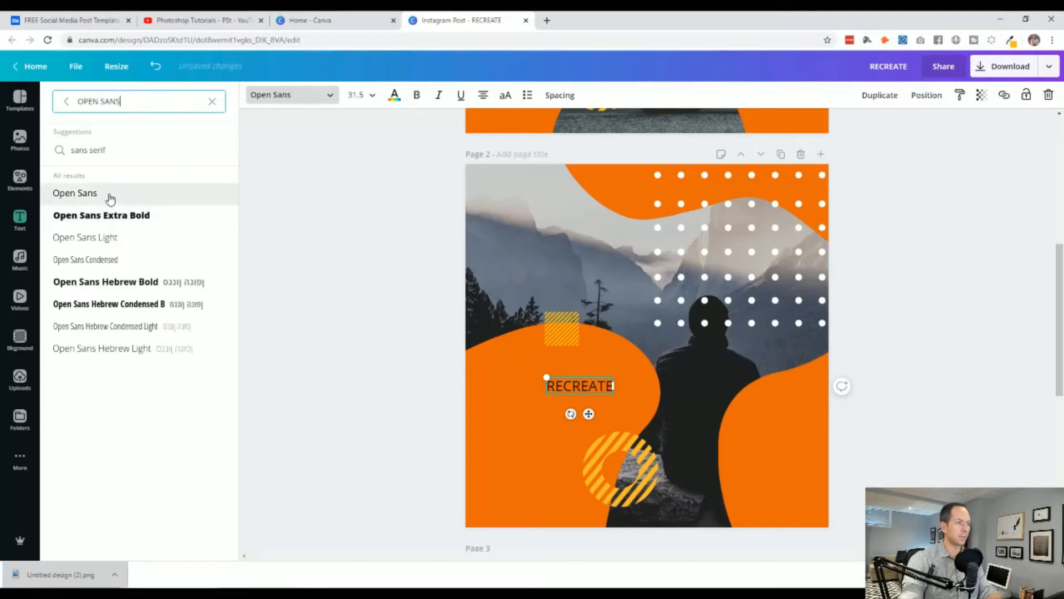
# Step: Make the RECREATE heading bold and change its text color to white, using page 1's title as reference
pyautogui.scroll(4, 374, 231)
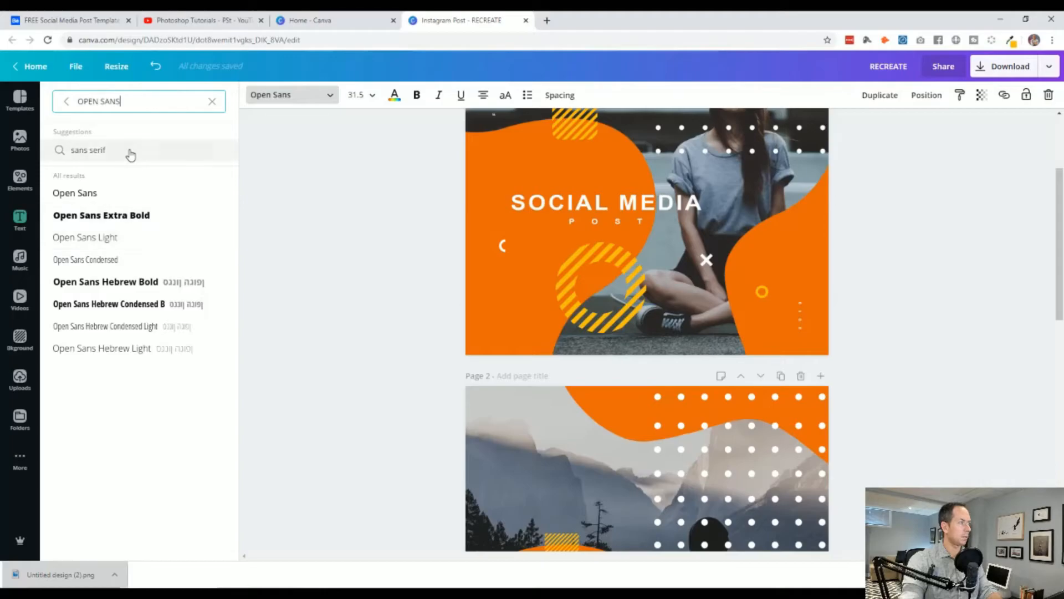
pyautogui.click(107, 195)
pyautogui.scroll(-5, 424, 288)
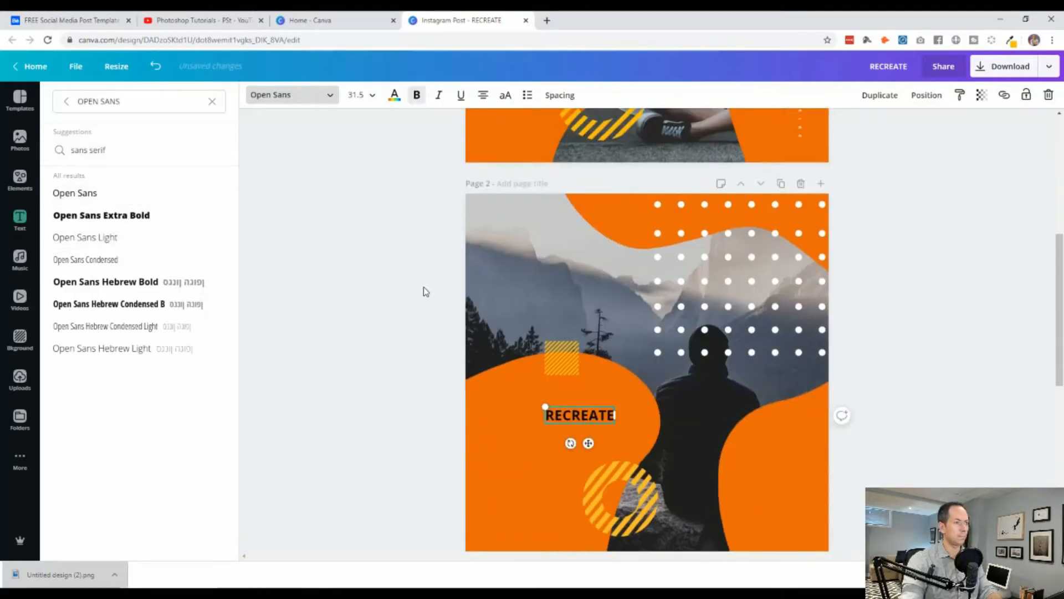
pyautogui.click(395, 96)
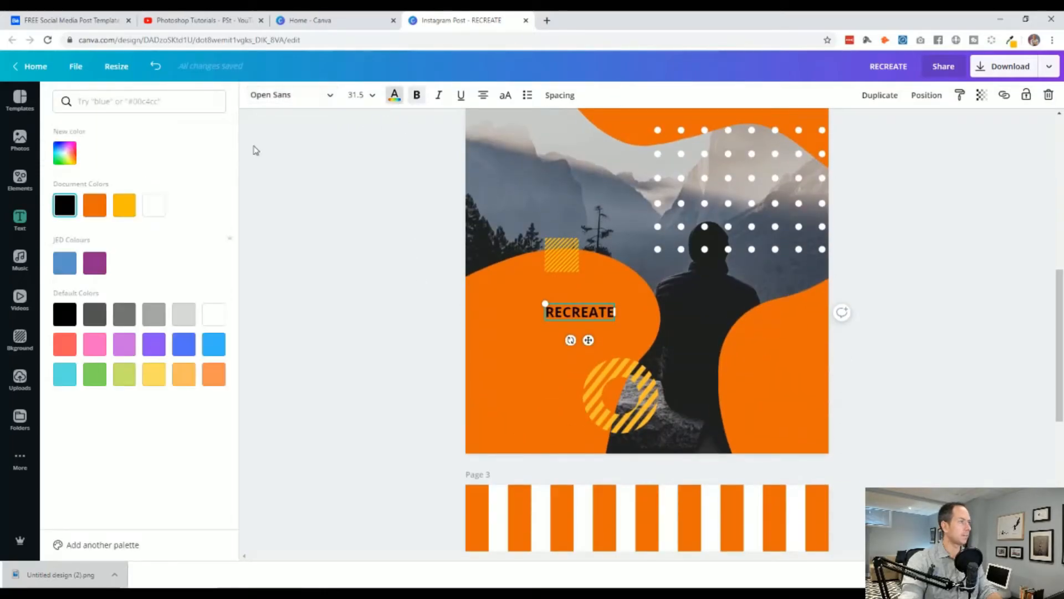
pyautogui.click(155, 214)
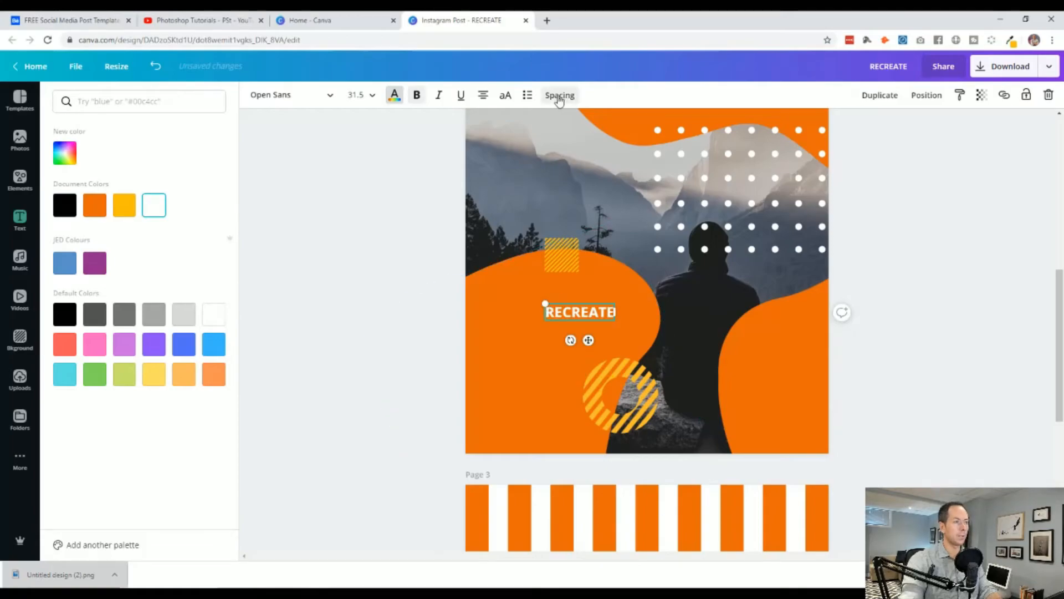
# Step: Widen the letter spacing of the RECREATE heading to resemble page 1's title
pyautogui.scroll(4, 397, 456)
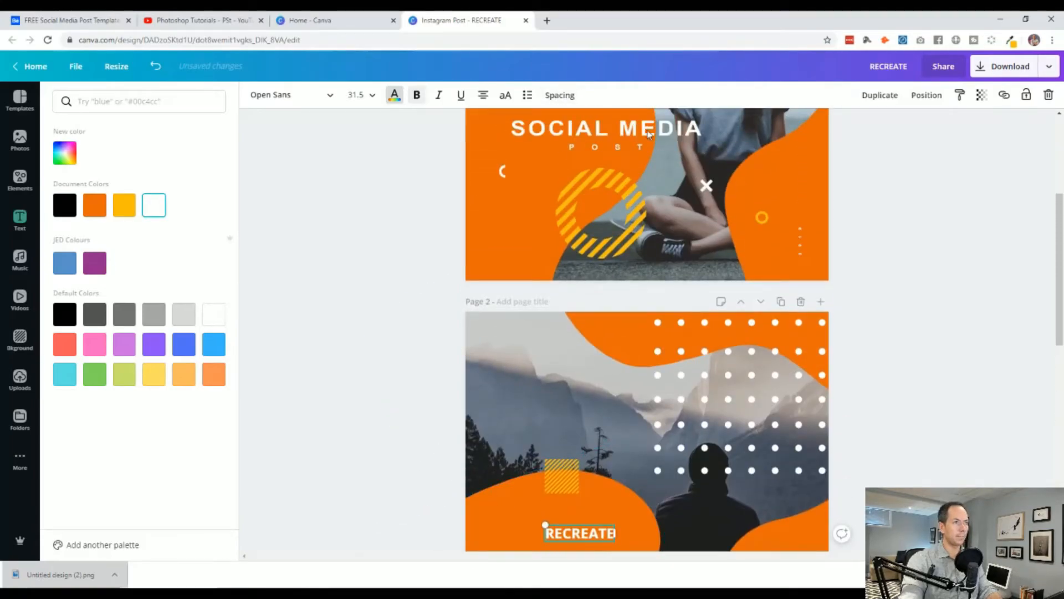
pyautogui.scroll(-1, 546, 157)
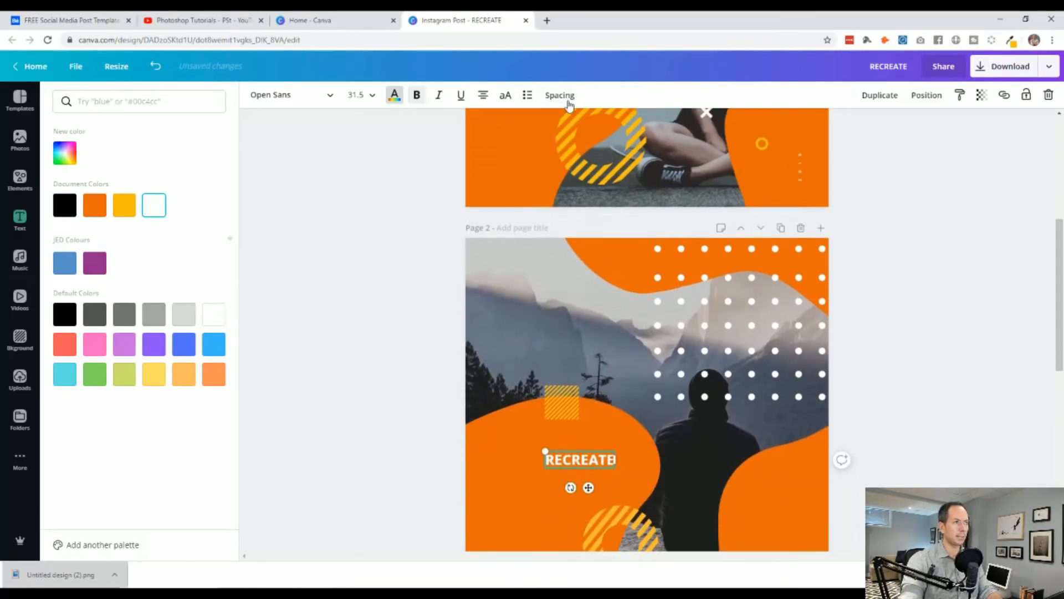
pyautogui.scroll(-1, 545, 228)
pyautogui.click(560, 95)
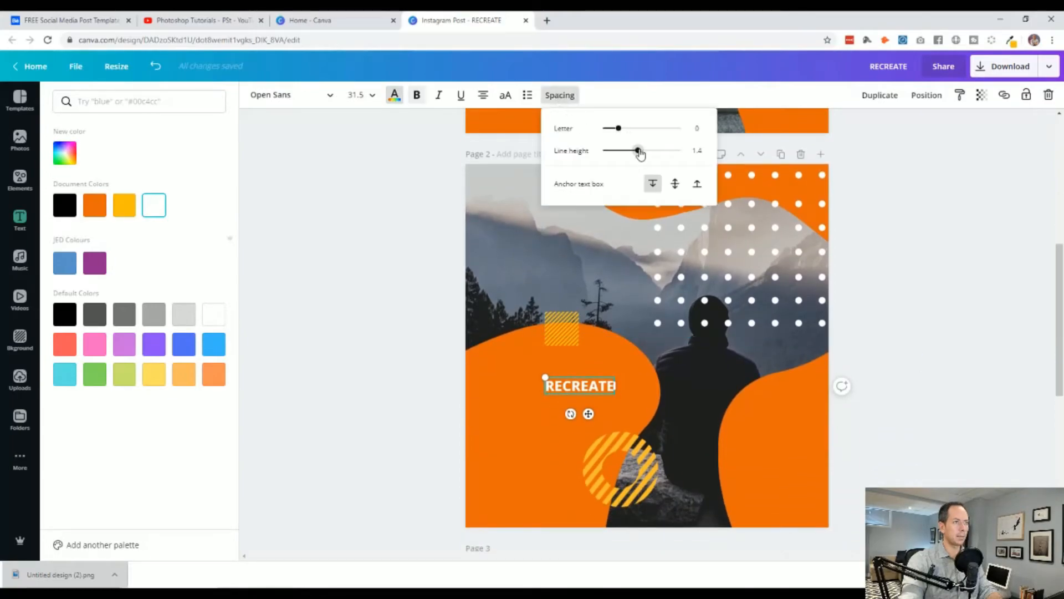
pyautogui.moveTo(640, 155); pyautogui.dragTo(635, 132)
pyautogui.click(374, 346)
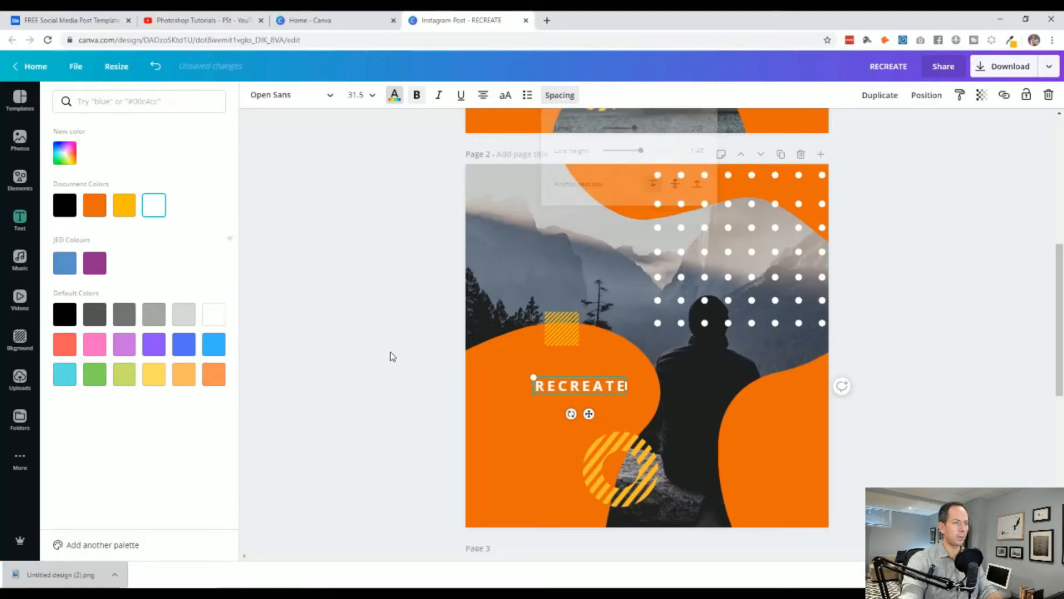
# Step: Enlarge the RECREATE heading and place it across the left orange blob and the figure's back, matching page 1's title
pyautogui.moveTo(521, 368); pyautogui.dragTo(502, 367)
pyautogui.scroll(4, 537, 391)
pyautogui.scroll(-1, 536, 392)
pyautogui.scroll(-2, 537, 392)
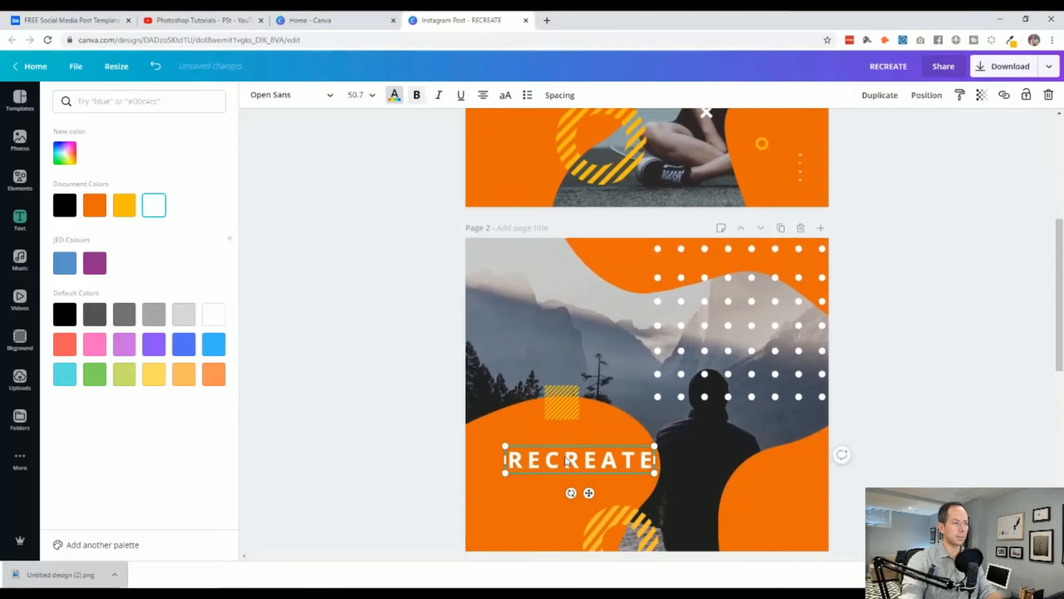
pyautogui.moveTo(575, 460); pyautogui.dragTo(612, 462)
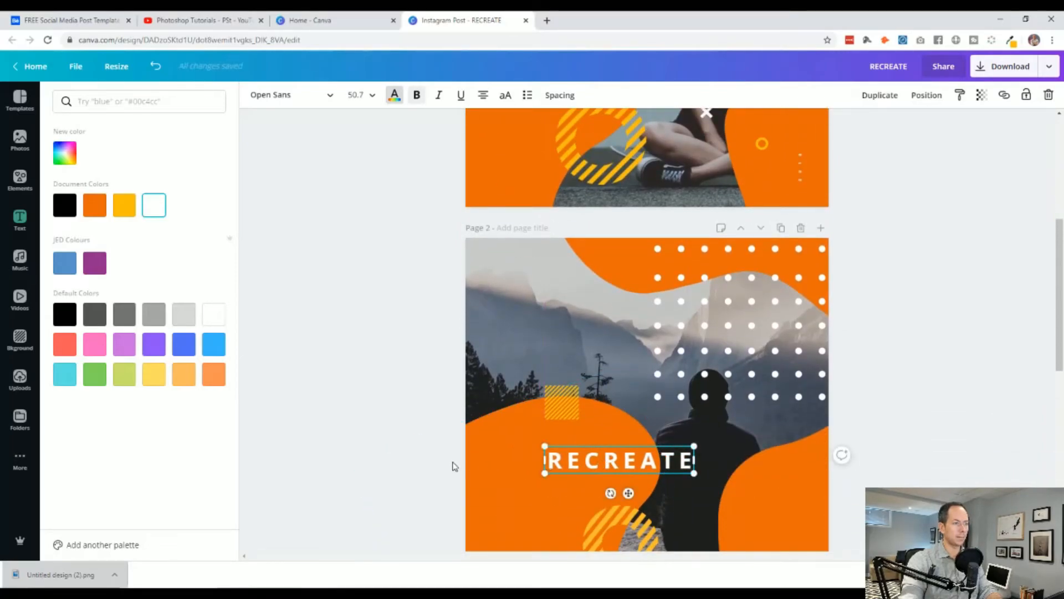
pyautogui.scroll(3, 451, 466)
pyautogui.scroll(-4, 451, 466)
pyautogui.moveTo(545, 399)
pyautogui.mouseDown()
pyautogui.moveTo(499, 407)
pyautogui.moveTo(555, 391)
pyautogui.mouseUp()
pyautogui.click(371, 388)
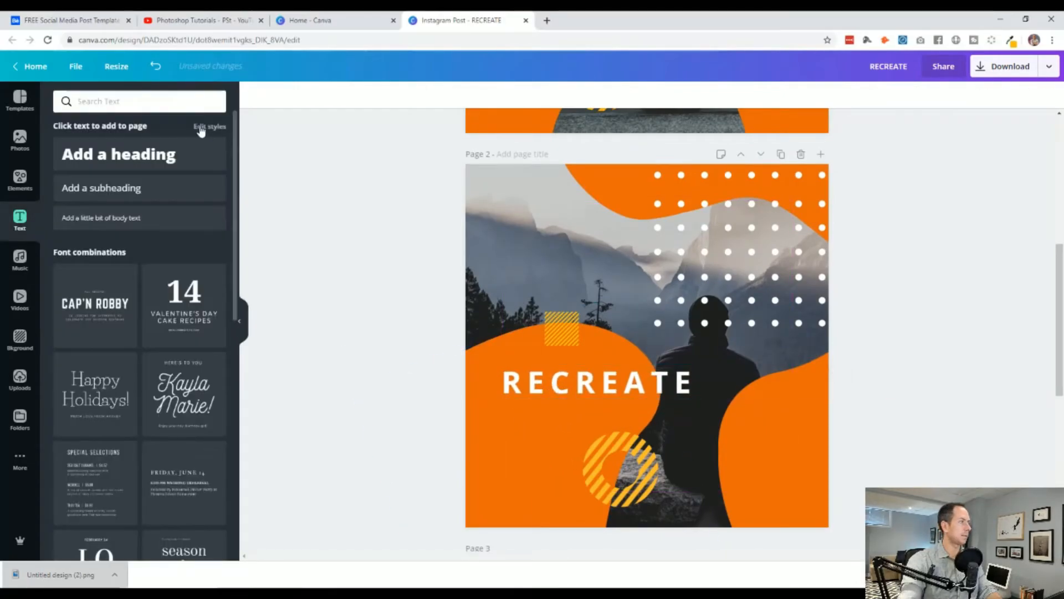
# Step: Add a subheading text to page 2 reading "with Canva"
pyautogui.click(133, 188)
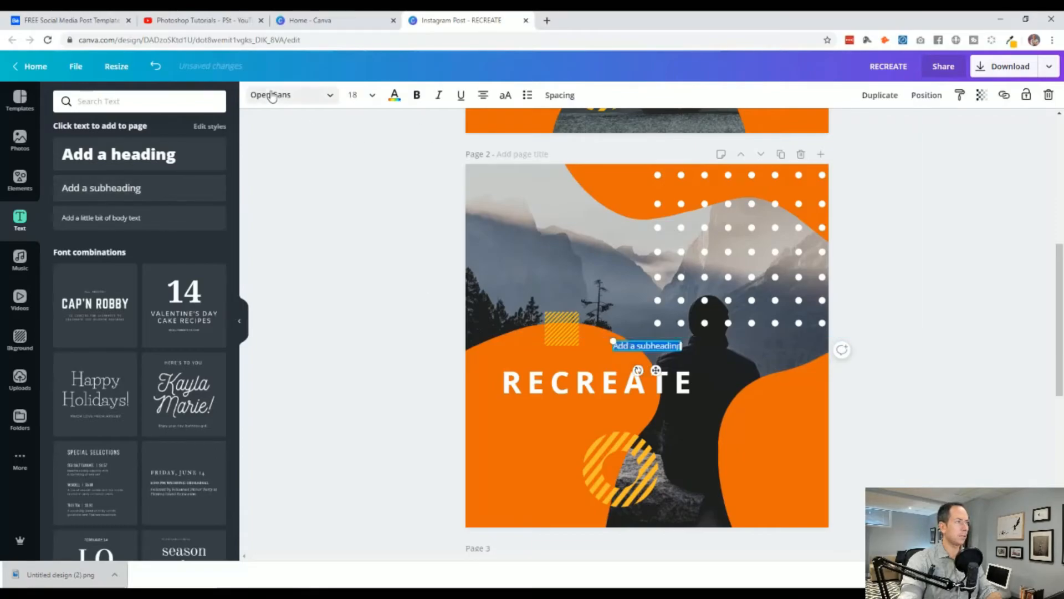
pyautogui.write('WITH')
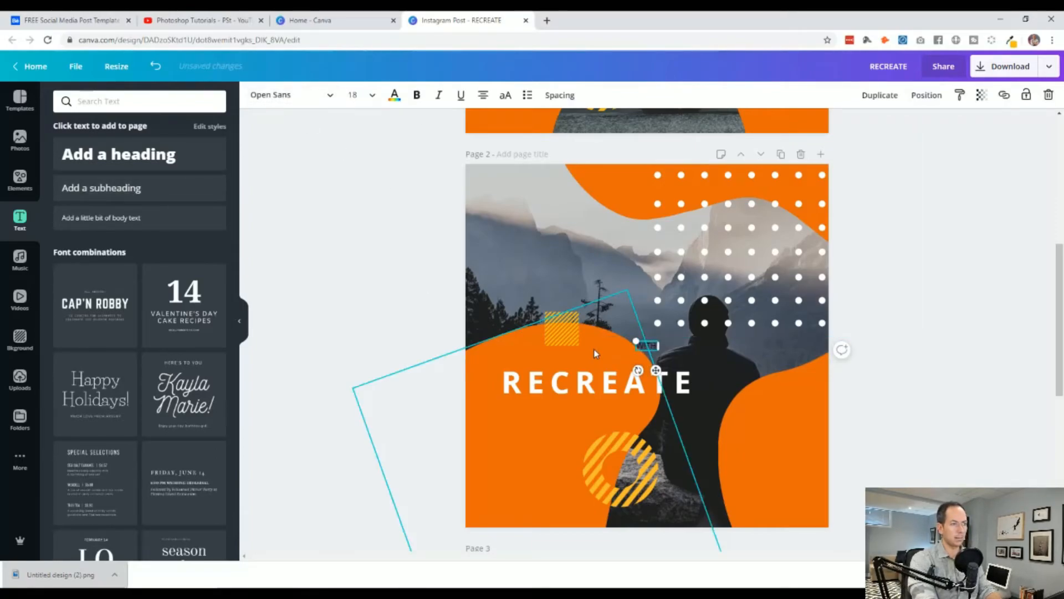
pyautogui.press('BackSpace')
pyautogui.press('BackSpace')
pyautogui.press('BackSpace')
pyautogui.press('BackSpace')
pyautogui.press('capslock')
pyautogui.write('with c')
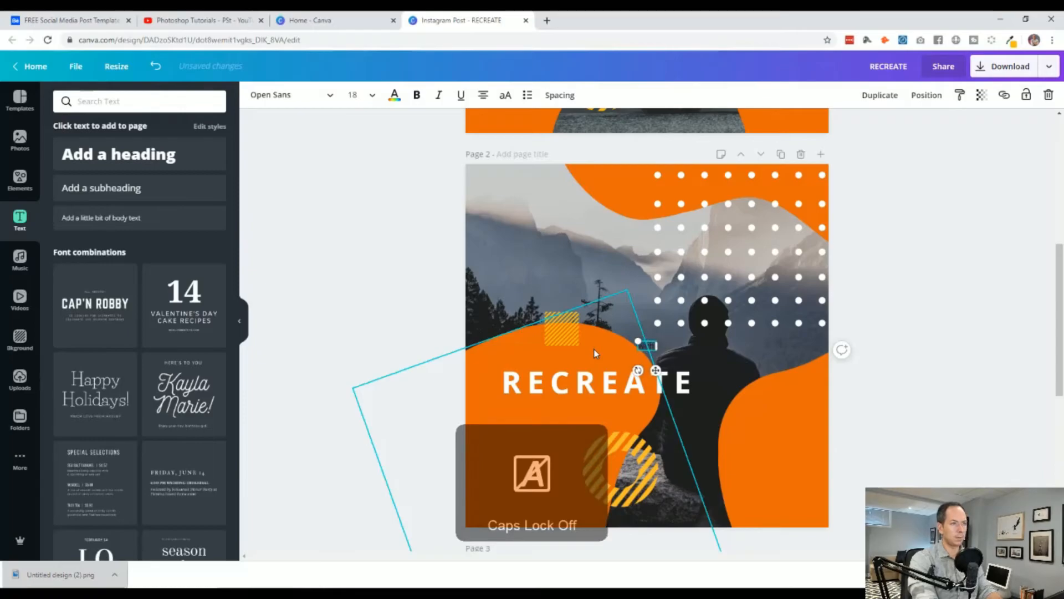
pyautogui.write('anva')
pyautogui.press('Escape')
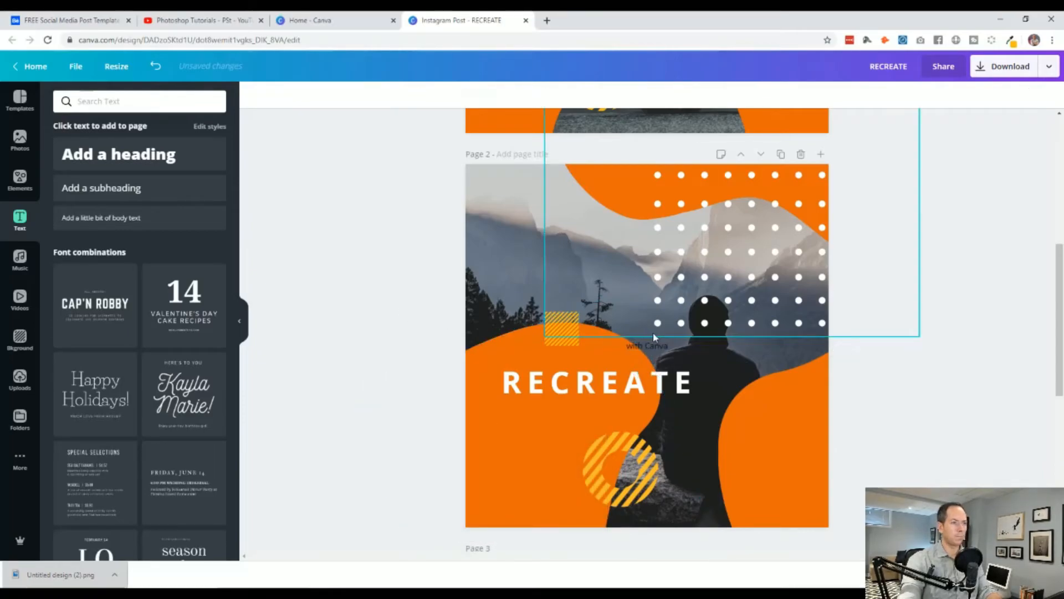
# Step: Move the "with Canva" subheading beneath RECREATE, color it white and enlarge it to font size 25.3
pyautogui.moveTo(650, 347); pyautogui.dragTo(590, 408)
pyautogui.click(396, 95)
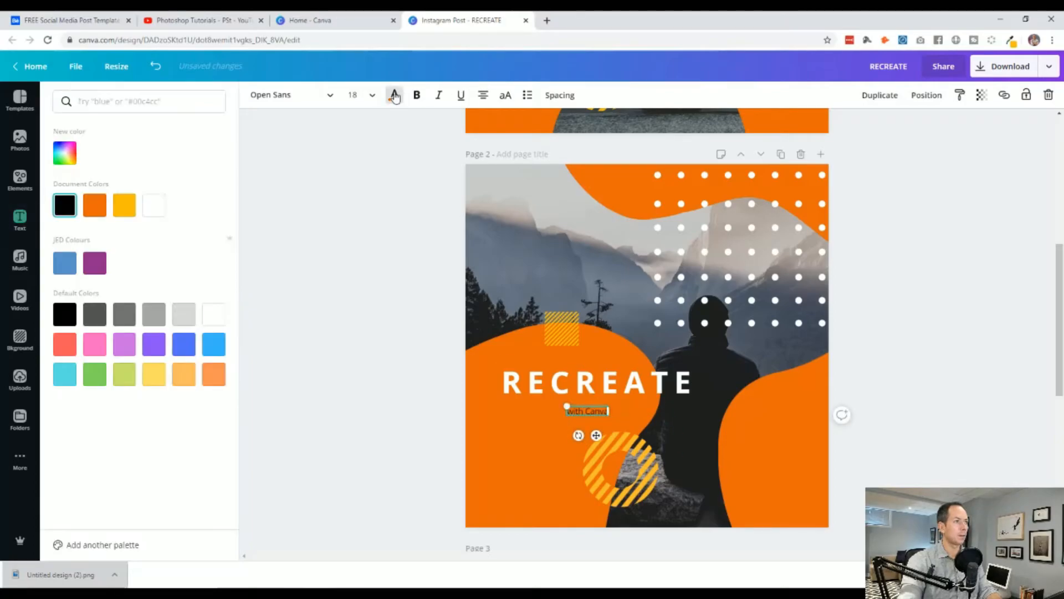
pyautogui.click(597, 413)
pyautogui.click(421, 430)
pyautogui.click(572, 411)
pyautogui.moveTo(557, 401); pyautogui.dragTo(554, 399)
pyautogui.click(357, 415)
# Step: Set the "with Canva" subheading's letter spacing to about 140 and nudge it slightly closer beneath RECREATE
pyautogui.scroll(6, 442, 414)
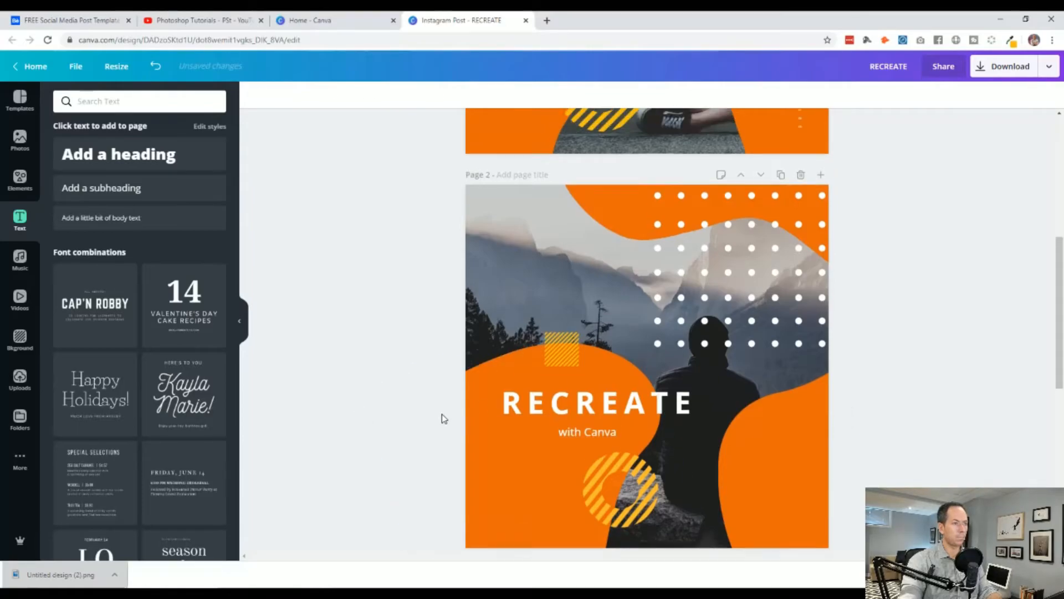
pyautogui.scroll(-5, 441, 414)
pyautogui.scroll(-1, 441, 413)
pyautogui.click(589, 486)
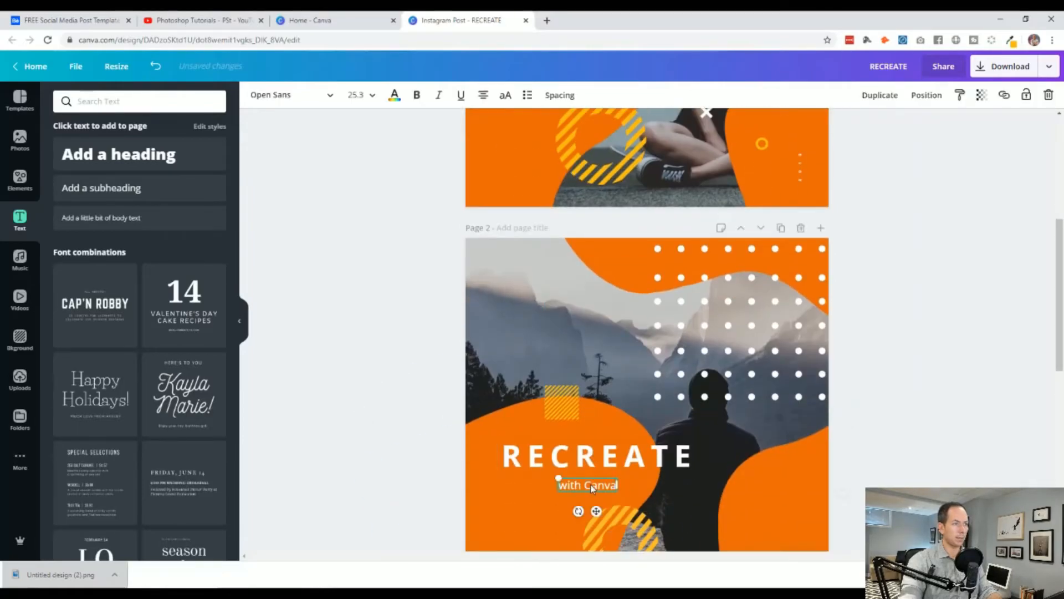
pyautogui.click(559, 94)
pyautogui.moveTo(618, 129); pyautogui.dragTo(623, 128)
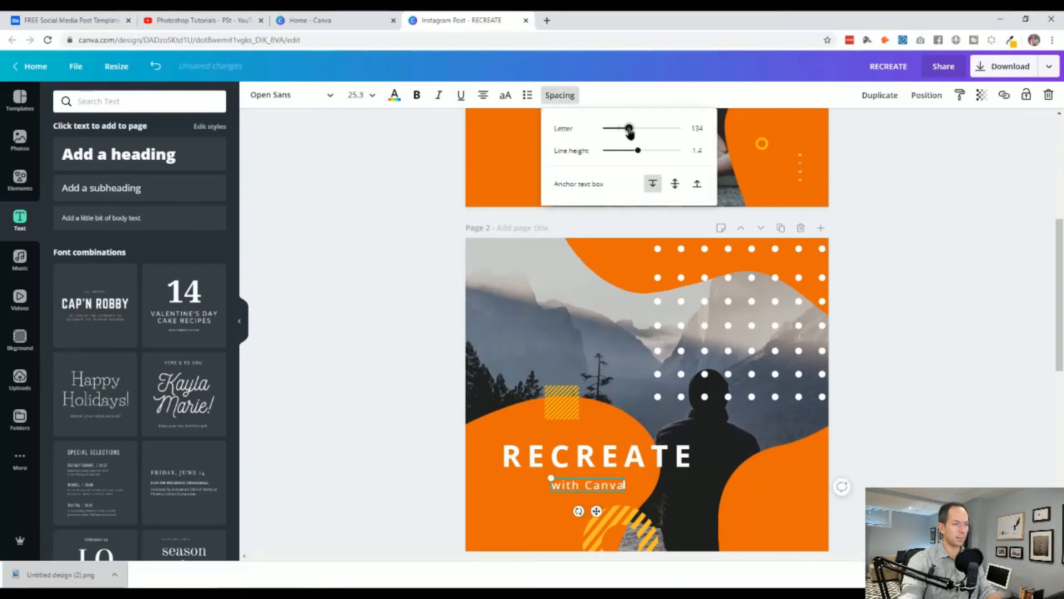
pyautogui.click(409, 423)
pyautogui.moveTo(589, 485); pyautogui.dragTo(587, 483)
pyautogui.click(375, 449)
pyautogui.scroll(-1, 374, 448)
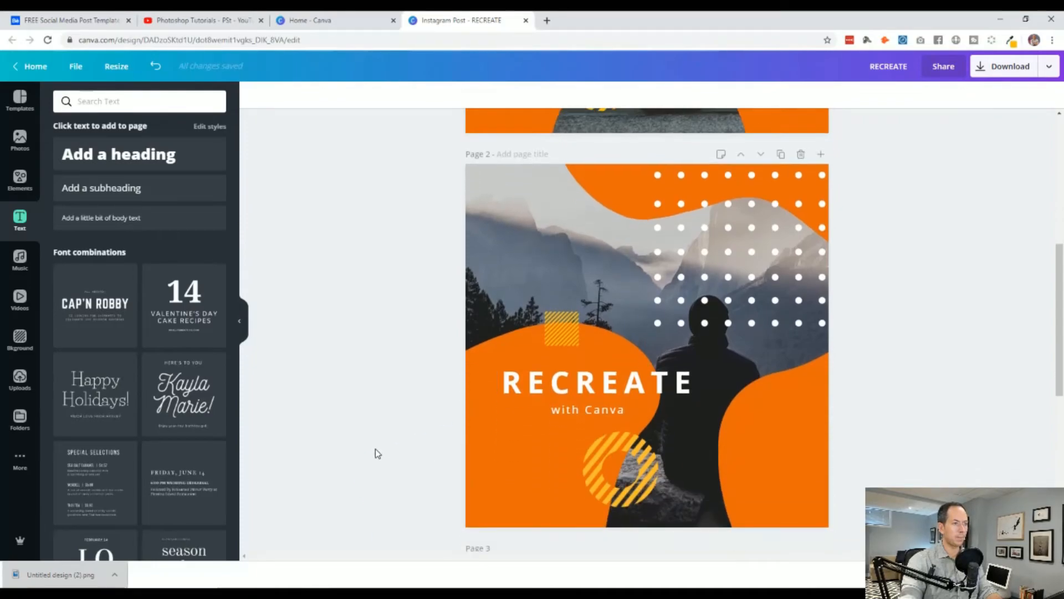
# Step: Duplicate the "with Canva" text, place the copy over the mountains, replace its text with freeject.net and widen its text box
pyautogui.scroll(5, 375, 448)
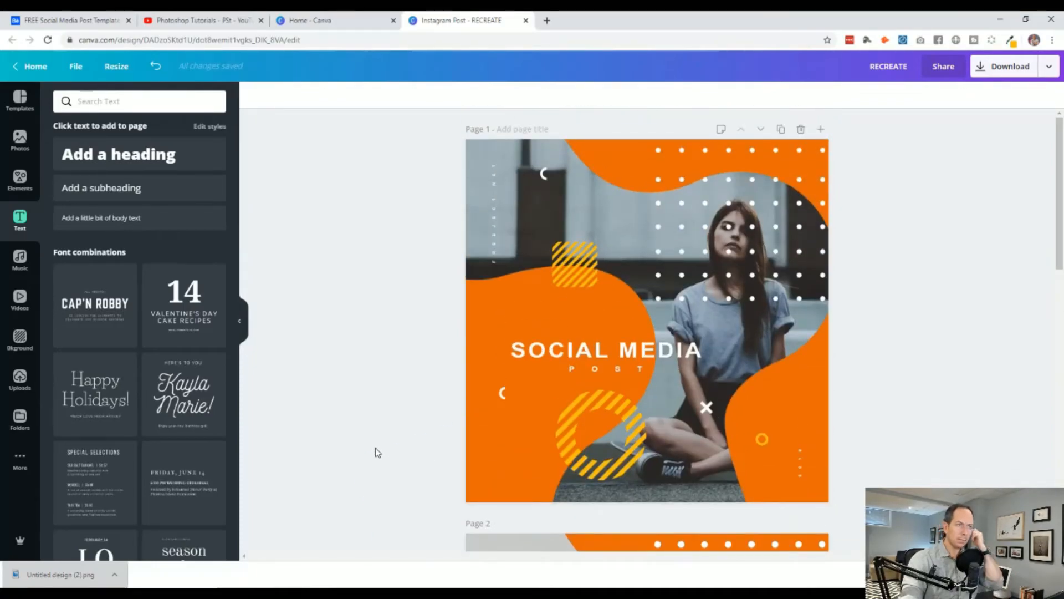
pyautogui.scroll(-1, 374, 450)
pyautogui.scroll(1, 423, 389)
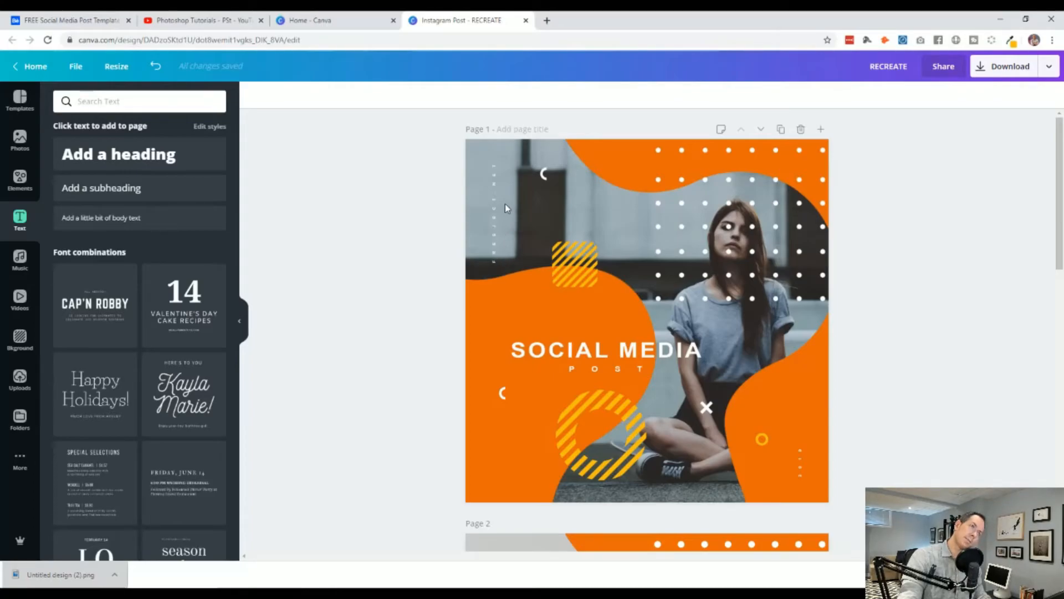
pyautogui.scroll(-5, 508, 344)
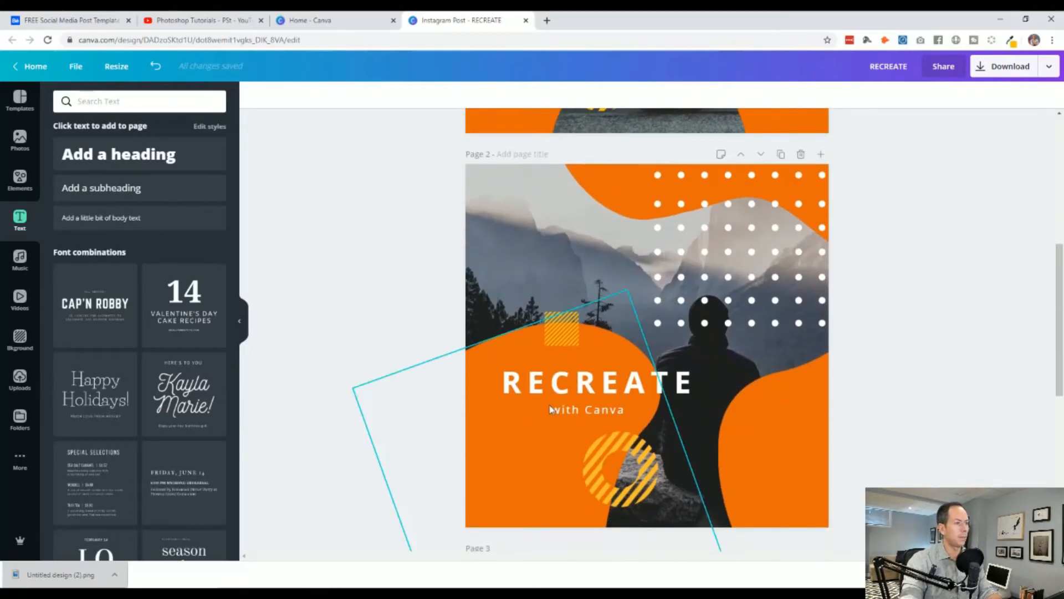
pyautogui.scroll(4, 482, 380)
pyautogui.scroll(-3, 613, 474)
pyautogui.click(607, 488)
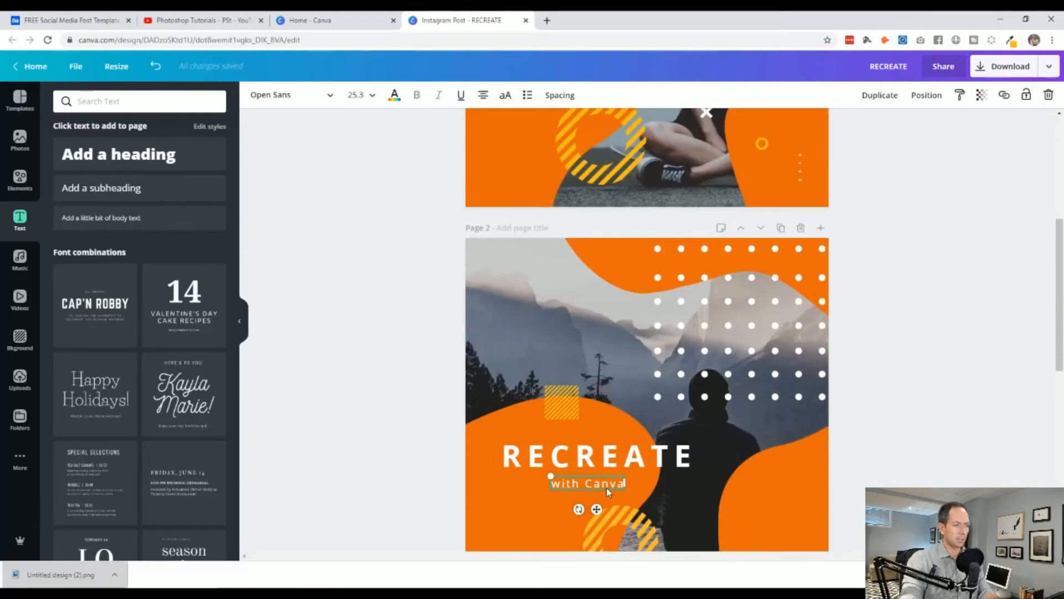
pyautogui.hotkey('ctrl', 'd')
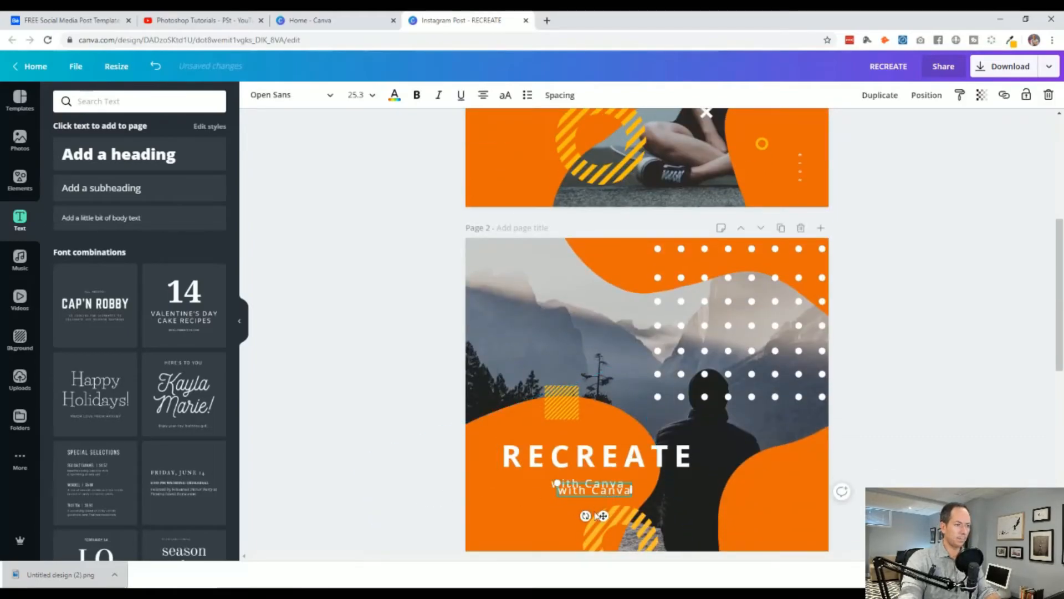
pyautogui.moveTo(593, 498); pyautogui.dragTo(524, 320)
pyautogui.press('BackSpace')
pyautogui.write('net')
pyautogui.moveTo(551, 320); pyautogui.dragTo(662, 313)
# Step: Set the freeject.net text's letter spacing to 429 and shrink it to font size 17, comparing it with page 1
pyautogui.click(562, 100)
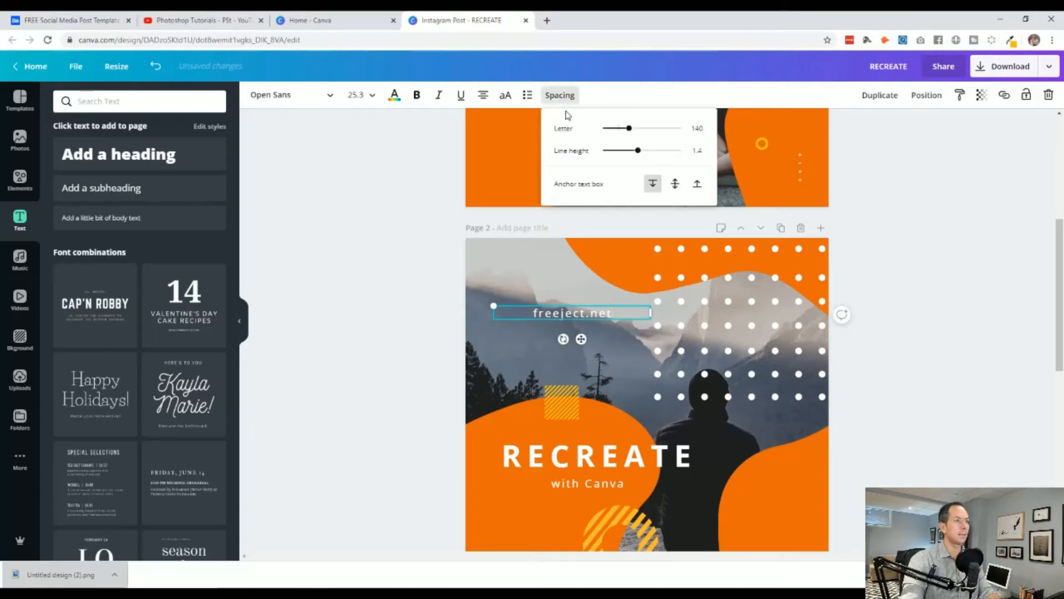
pyautogui.moveTo(641, 154); pyautogui.dragTo(653, 135)
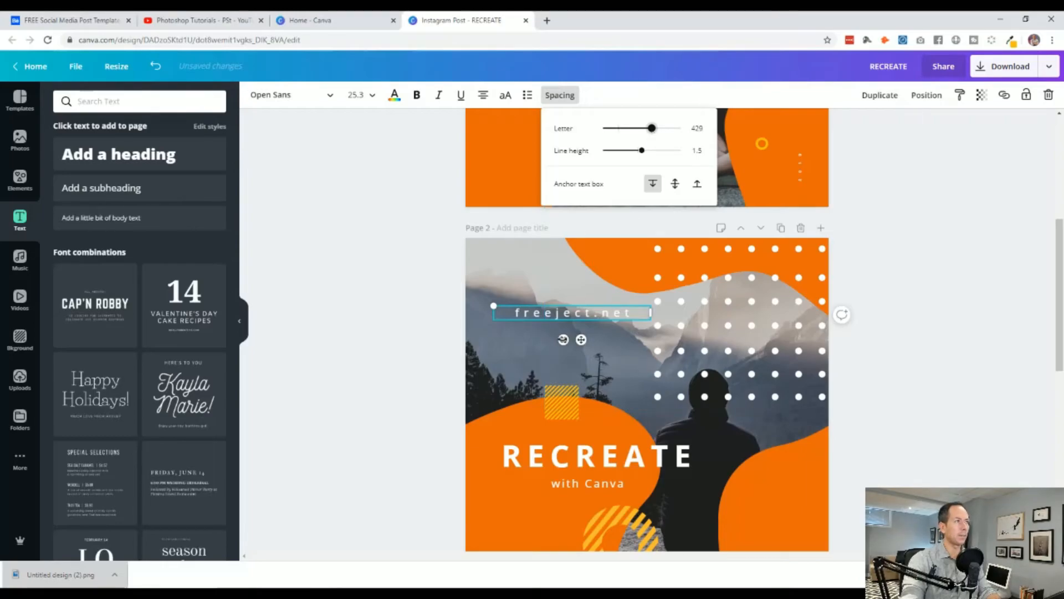
pyautogui.moveTo(494, 305); pyautogui.dragTo(547, 311)
pyautogui.scroll(5, 497, 324)
pyautogui.scroll(-5, 501, 326)
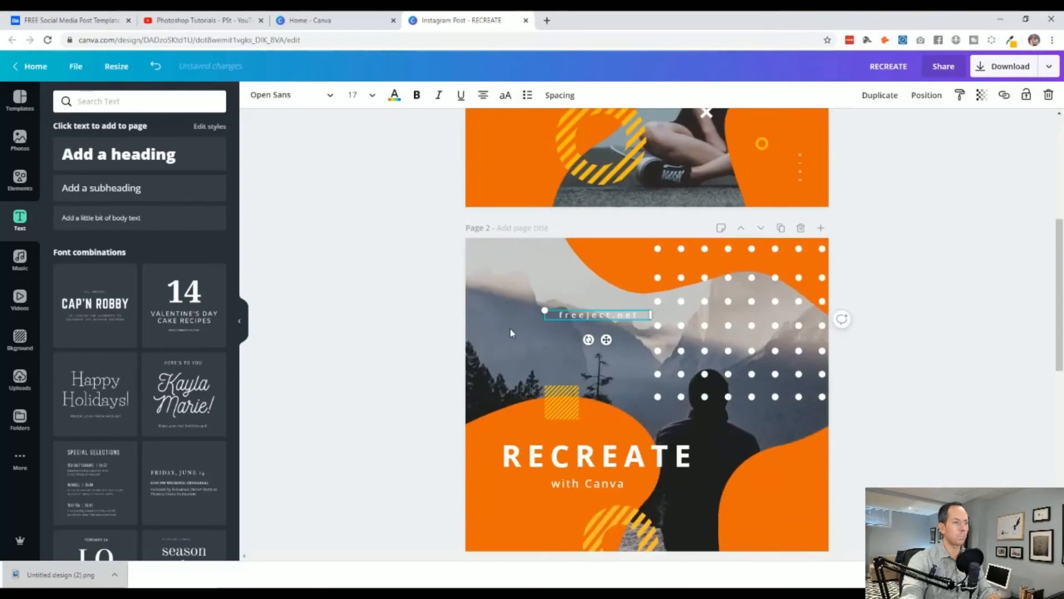
pyautogui.scroll(5, 563, 316)
pyautogui.scroll(-5, 563, 320)
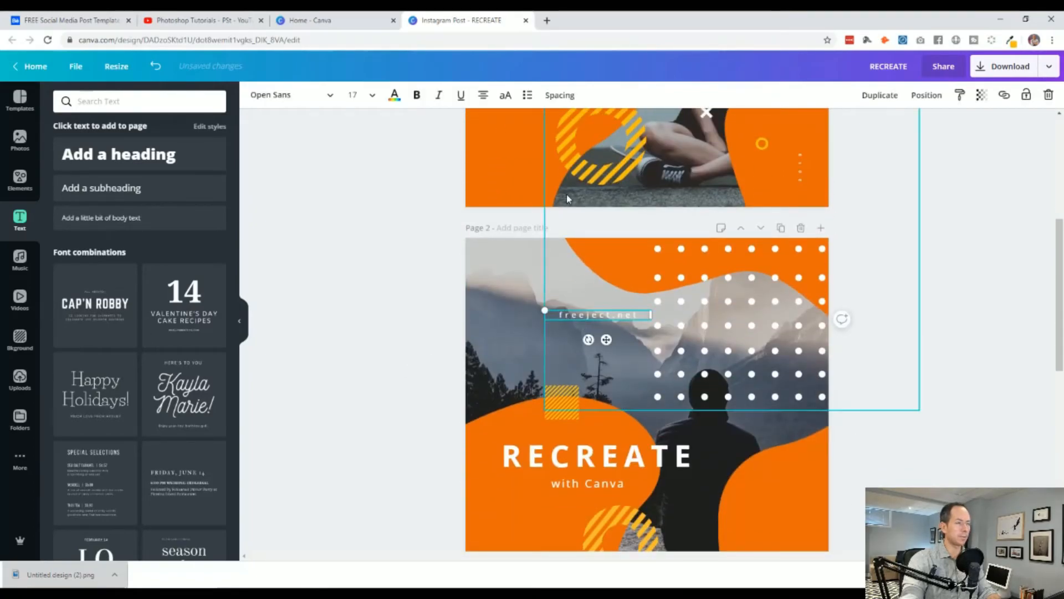
# Step: Make the freeject.net text uppercase, increase its letter spacing to about 704 and widen its box to fit on one line
pyautogui.click(505, 94)
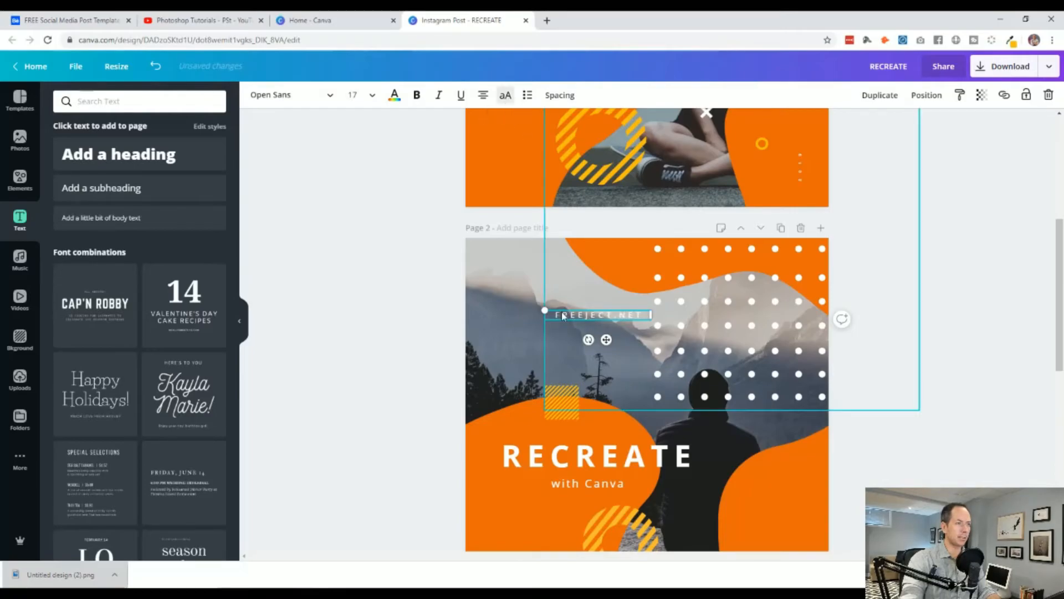
pyautogui.click(560, 97)
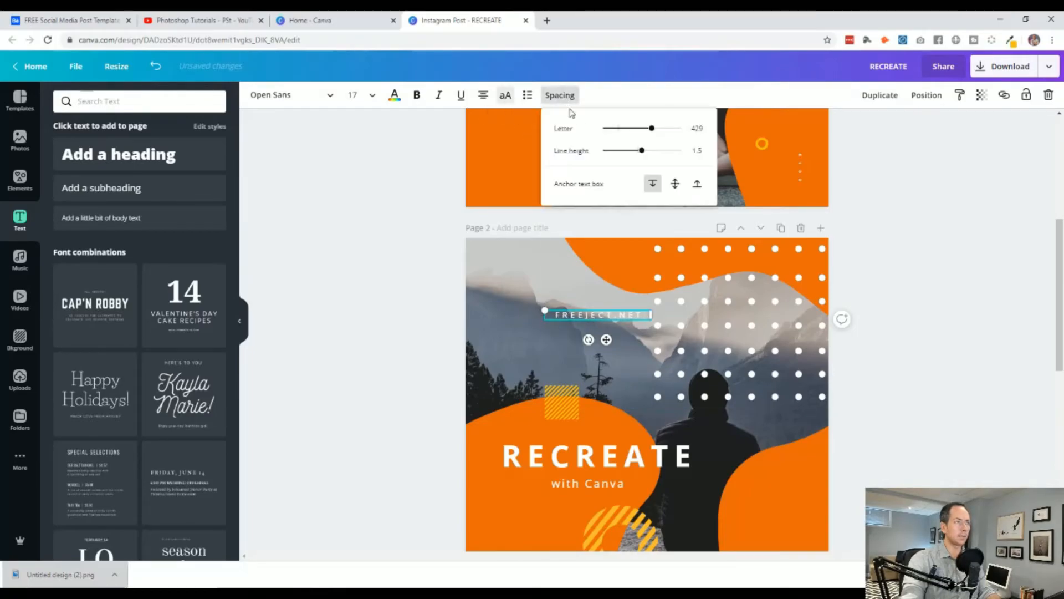
pyautogui.moveTo(662, 133); pyautogui.dragTo(676, 134)
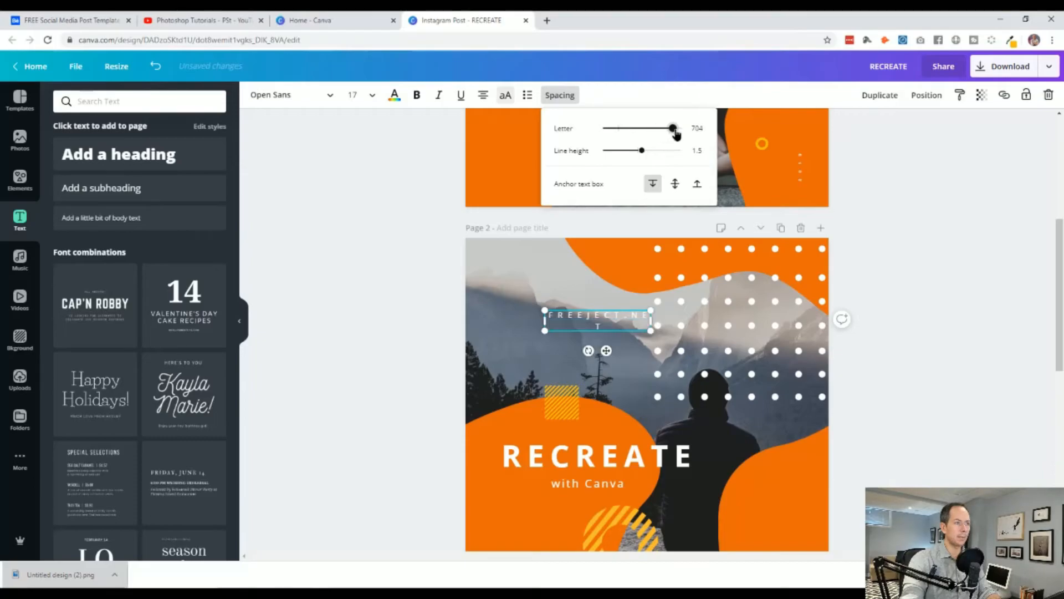
pyautogui.moveTo(655, 331); pyautogui.dragTo(743, 332)
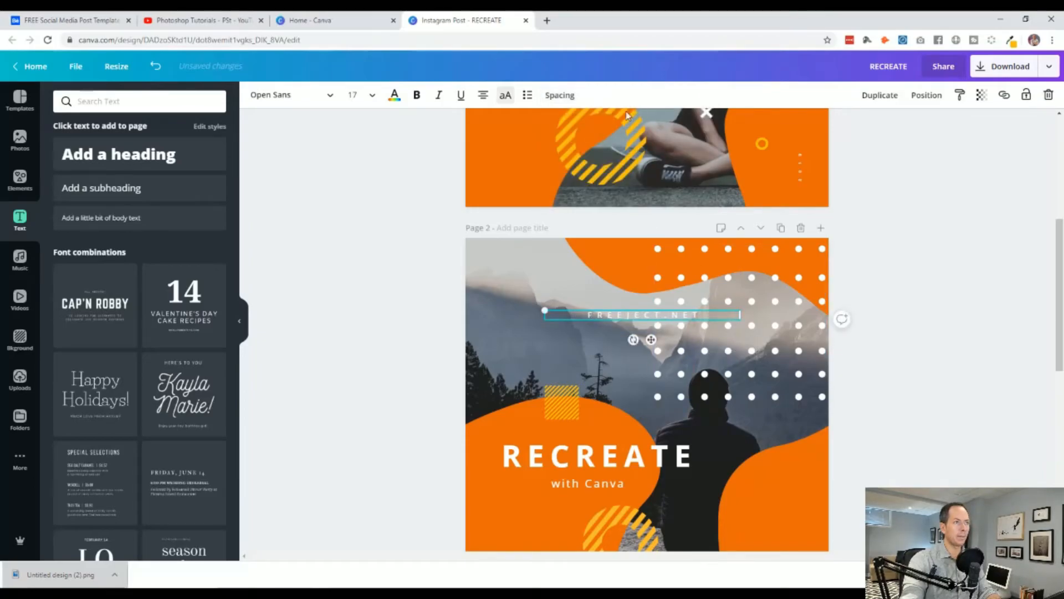
# Step: Raise the FREEJECT.NET text's letter spacing to the maximum and rotate the text vertically so it reads upward
pyautogui.click(553, 99)
pyautogui.moveTo(677, 133); pyautogui.dragTo(701, 132)
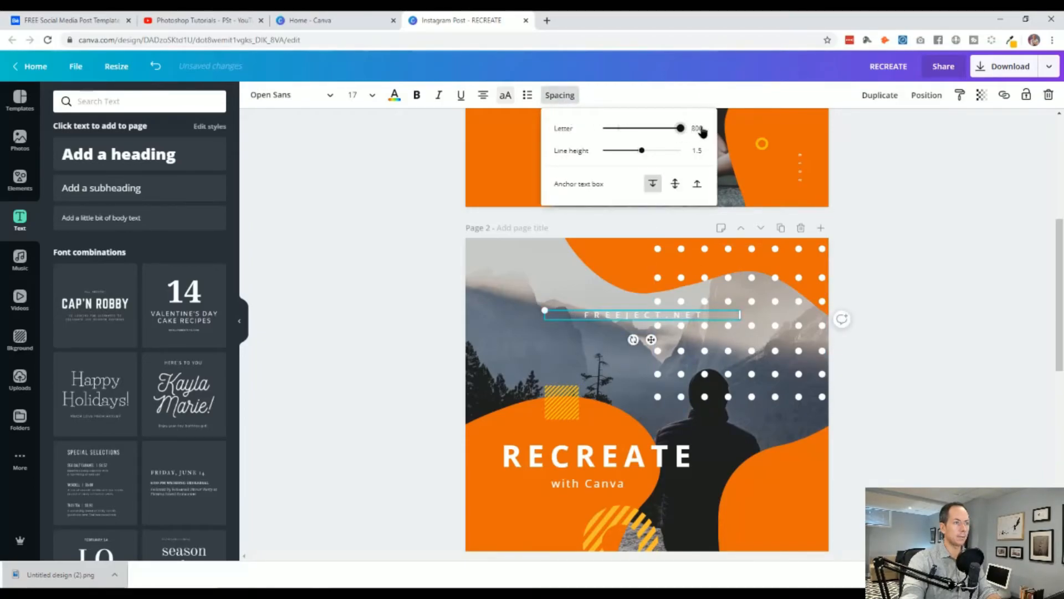
pyautogui.moveTo(633, 339); pyautogui.dragTo(728, 322)
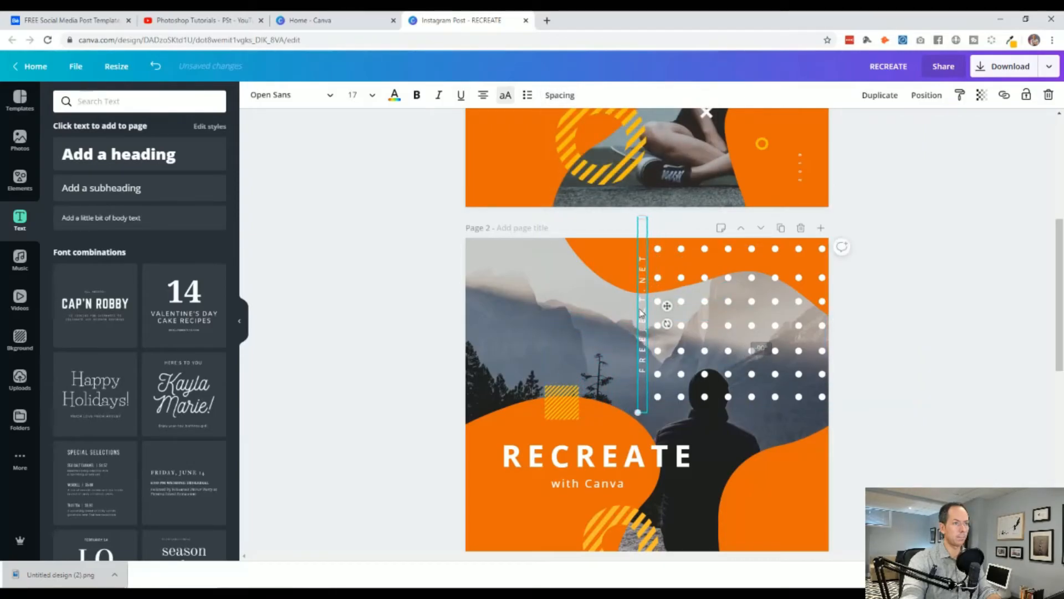
# Step: Move the vertical FREEJECT.NET text over the mountains near page 2's left edge and compare its placement with page 1
pyautogui.moveTo(642, 312); pyautogui.dragTo(497, 308)
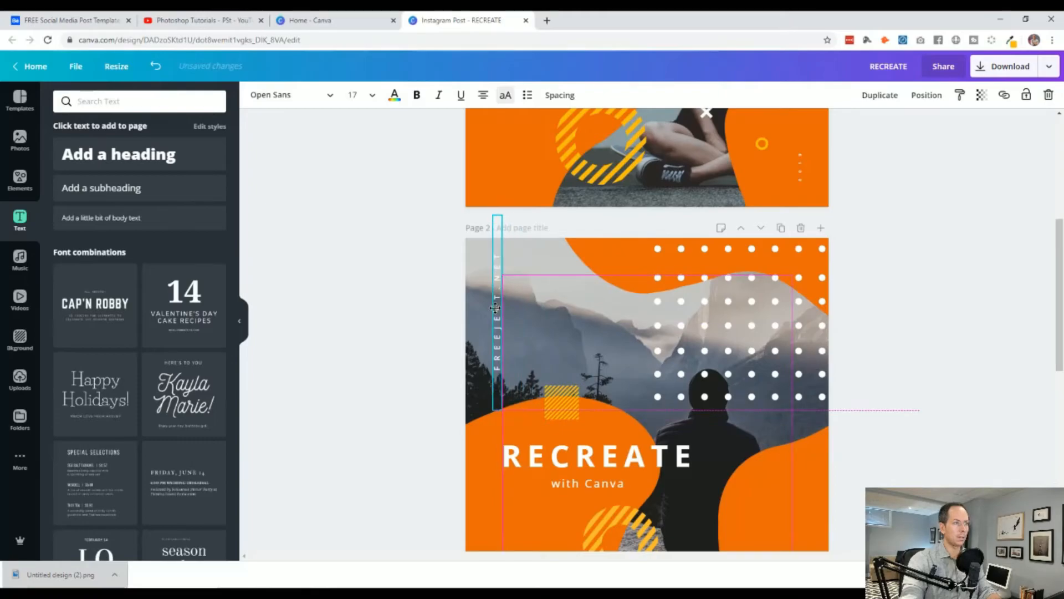
pyautogui.click(364, 404)
pyautogui.scroll(5, 365, 404)
pyautogui.scroll(-7, 365, 405)
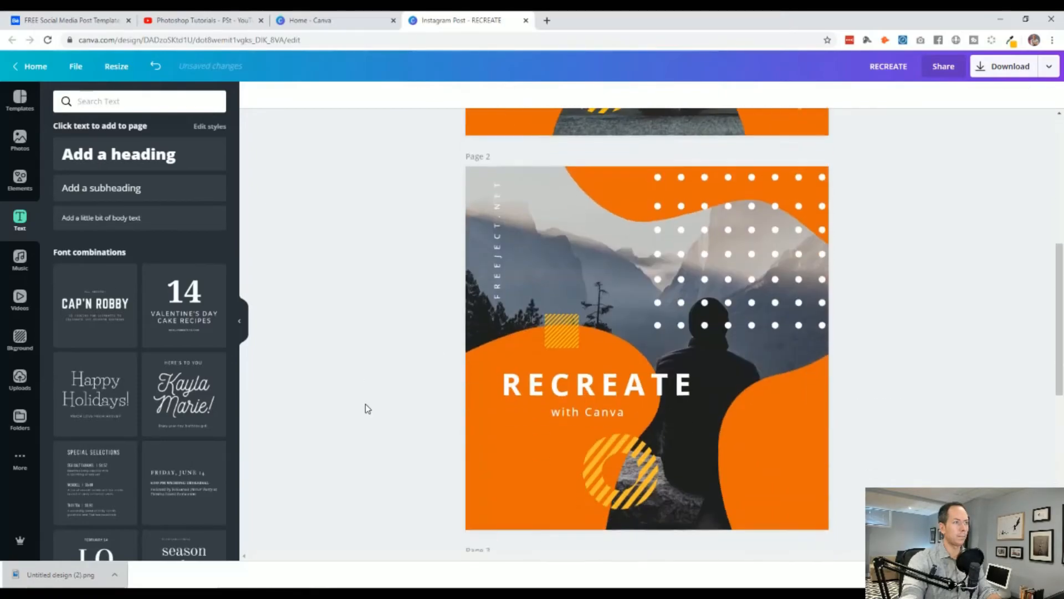
# Step: Try font size 10 on the vertical FREEJECT.NET text and compare it with page 1
pyautogui.click(489, 295)
pyautogui.click(360, 95)
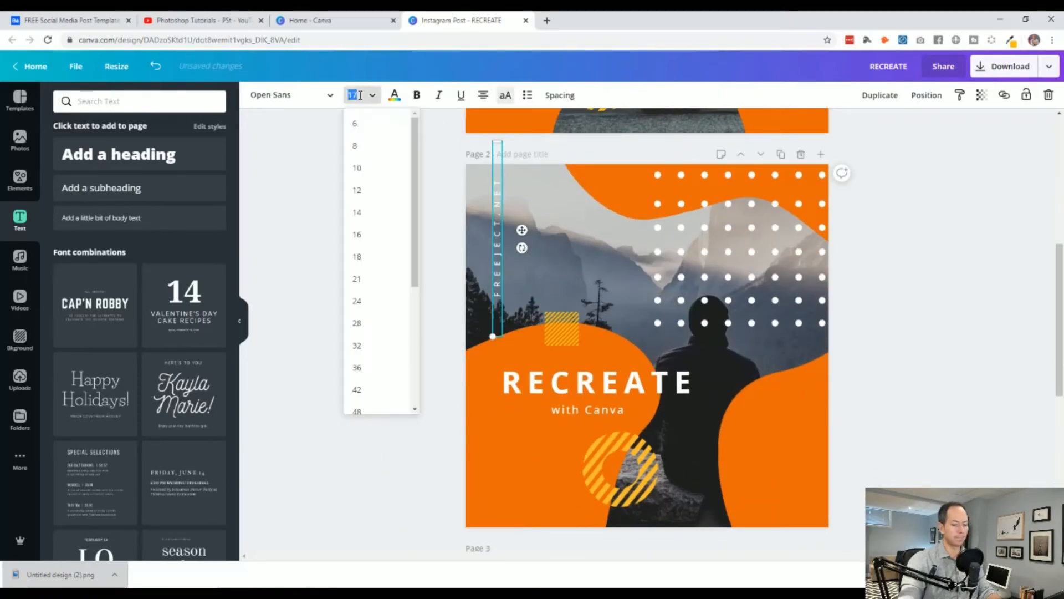
pyautogui.write('10')
pyautogui.press('Return')
pyautogui.click(383, 333)
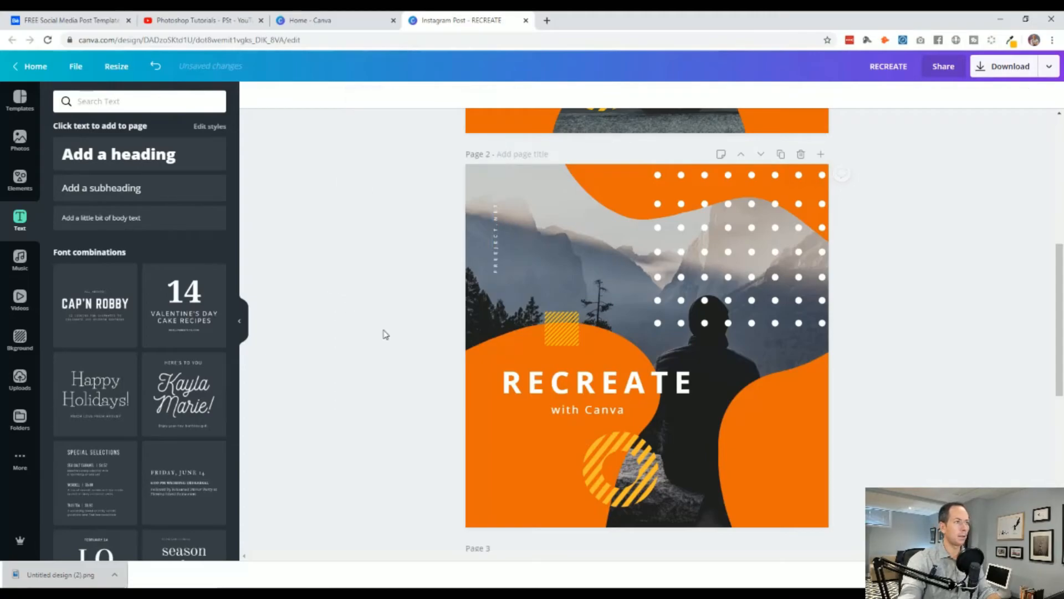
pyautogui.scroll(5, 383, 332)
pyautogui.scroll(-5, 383, 332)
# Step: Check the FREEJECT.NET text's spacing, set its font size to 16 and compare it with page 1
pyautogui.click(496, 270)
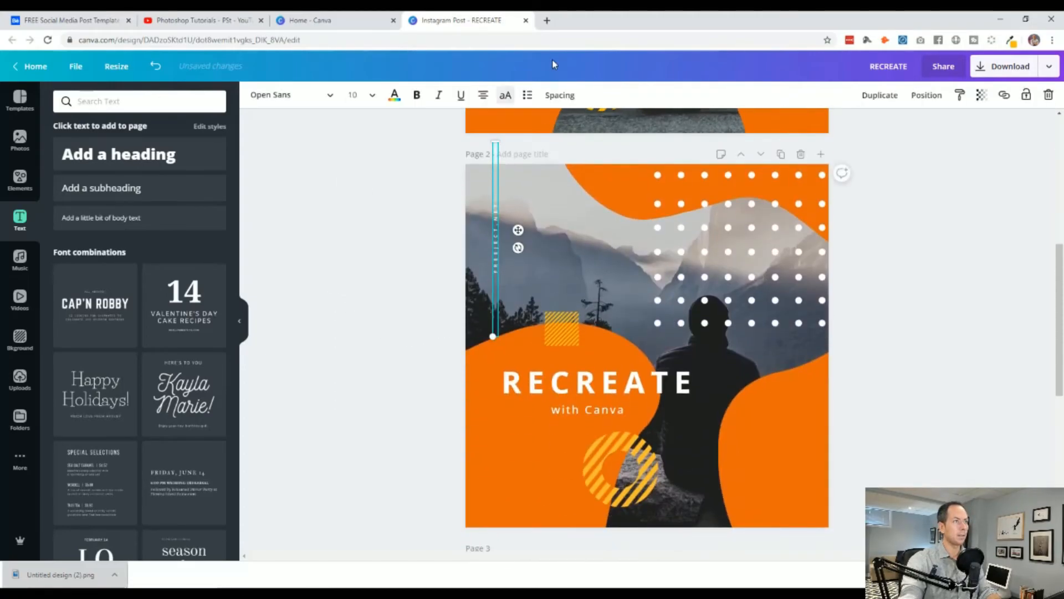
pyautogui.click(560, 94)
pyautogui.click(412, 218)
pyautogui.click(355, 95)
pyautogui.write('16')
pyautogui.press('Return')
pyautogui.click(332, 315)
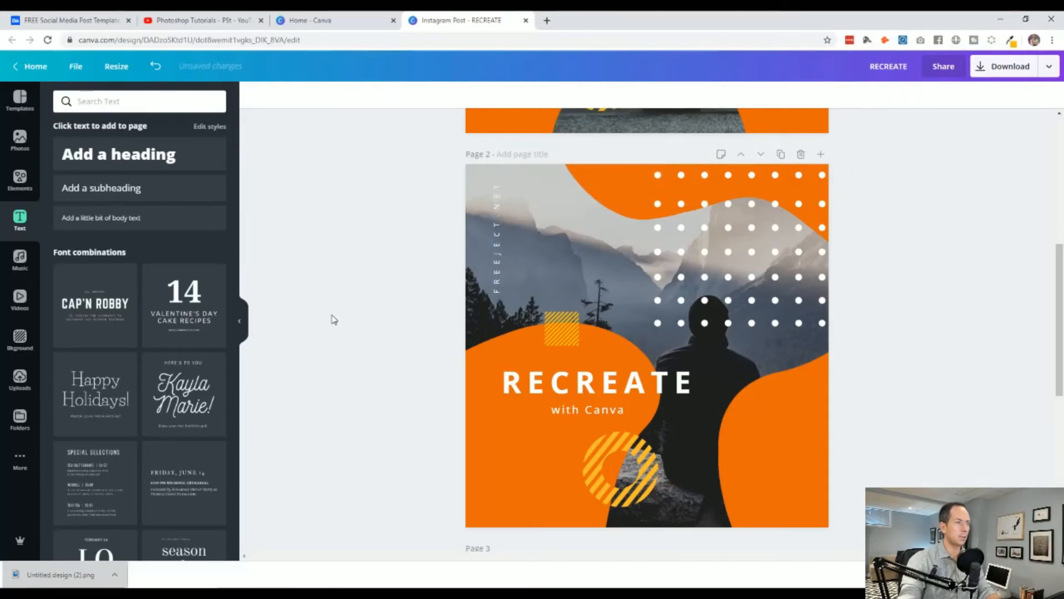
pyautogui.scroll(6, 347, 364)
pyautogui.scroll(-4, 347, 364)
# Step: Nudge the vertical FREEJECT.NET text slightly left to line up with the vertical text on page 1
pyautogui.click(499, 380)
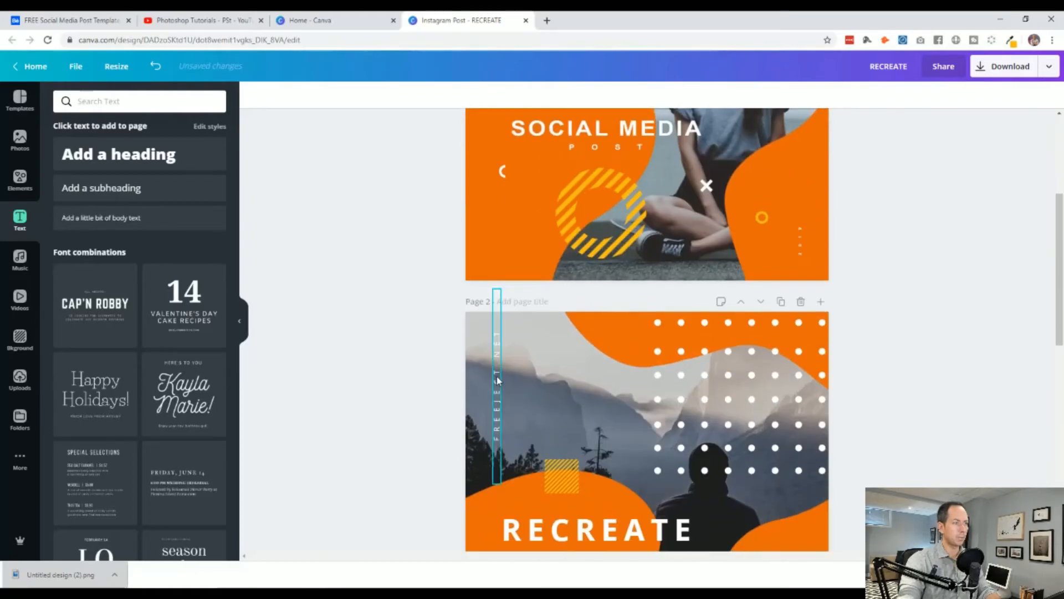
pyautogui.press('Left')
pyautogui.press('Left')
pyautogui.press('Left')
pyautogui.press('Left')
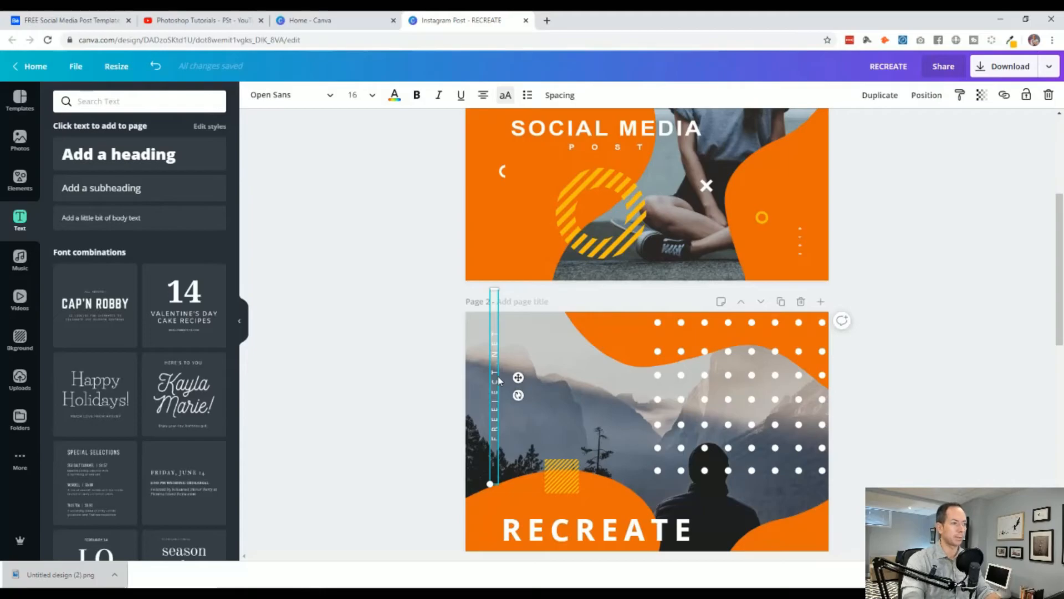
pyautogui.click(447, 397)
pyautogui.scroll(4, 426, 398)
pyautogui.scroll(-4, 427, 398)
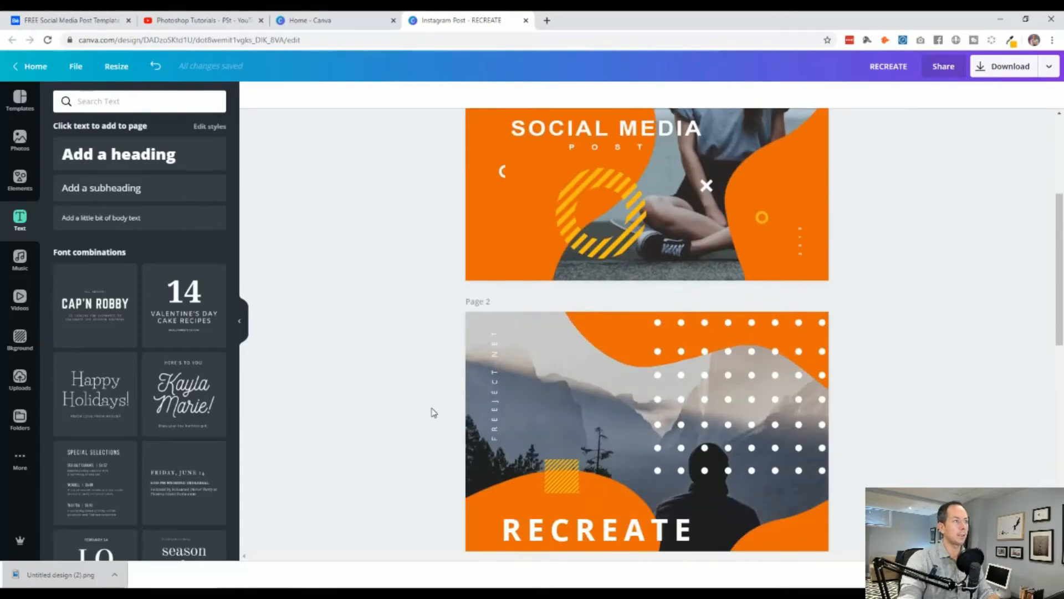
# Step: Lower the vertical FREEJECT.NET text slightly and check its height against page 1
pyautogui.scroll(-1, 429, 420)
pyautogui.moveTo(494, 358); pyautogui.dragTo(494, 361)
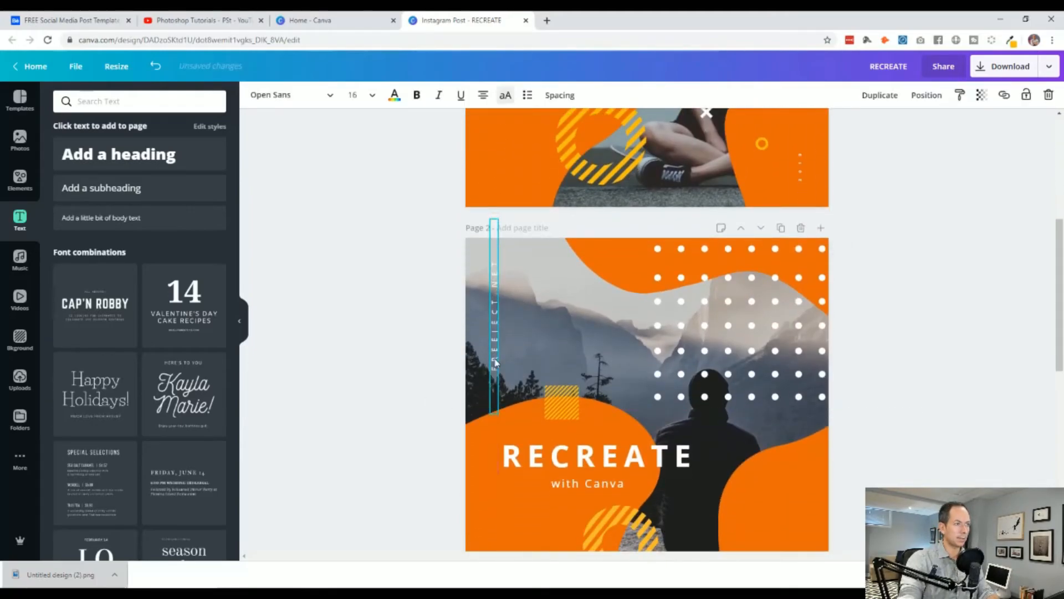
pyautogui.click(427, 400)
pyautogui.scroll(5, 427, 400)
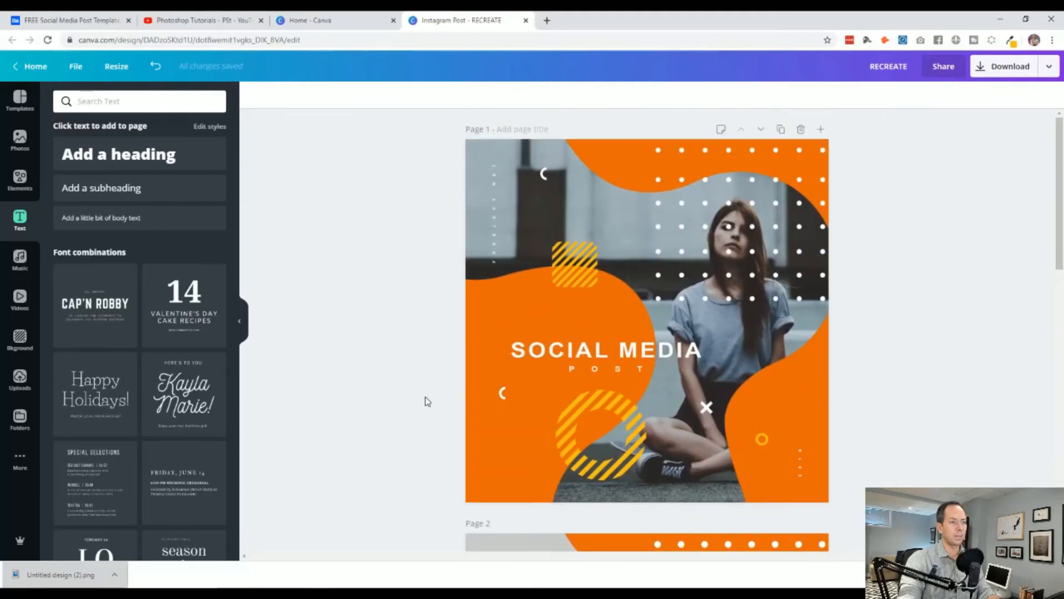
pyautogui.scroll(-5, 765, 472)
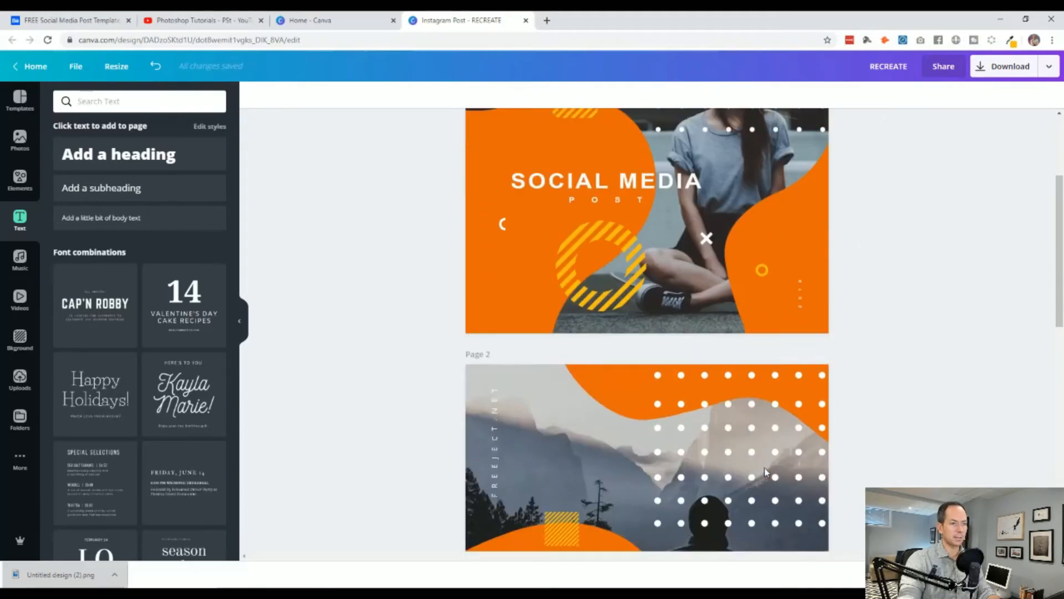
# Step: Duplicate the vertical FREEJECT.NET text, place the copy on the lower-right orange shape and replace its text with 2020
pyautogui.click(495, 286)
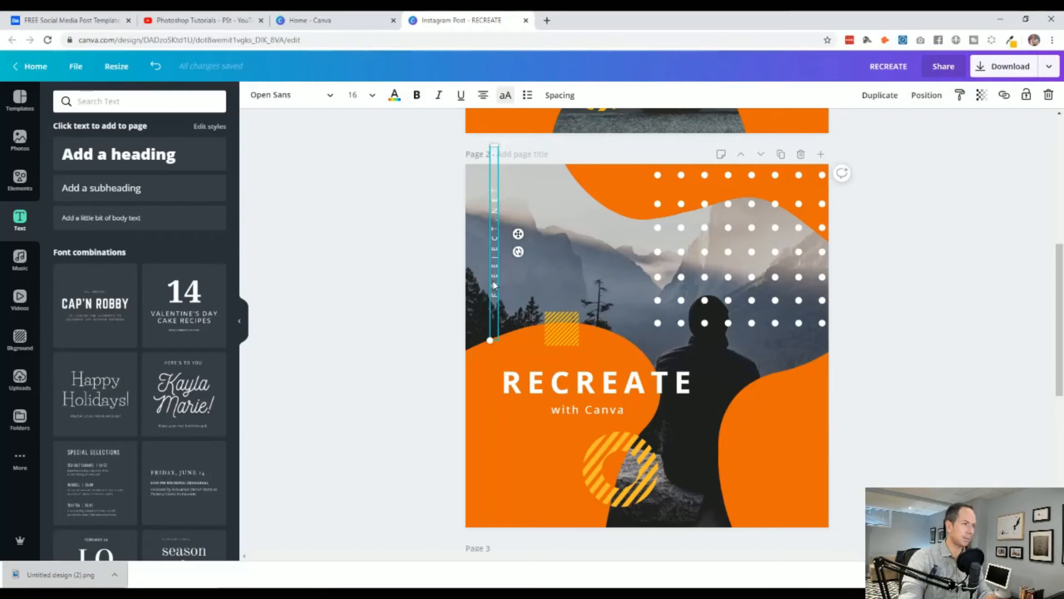
pyautogui.hotkey('ctrl', 'd')
pyautogui.moveTo(495, 285); pyautogui.dragTo(797, 506)
pyautogui.doubleClick(797, 495)
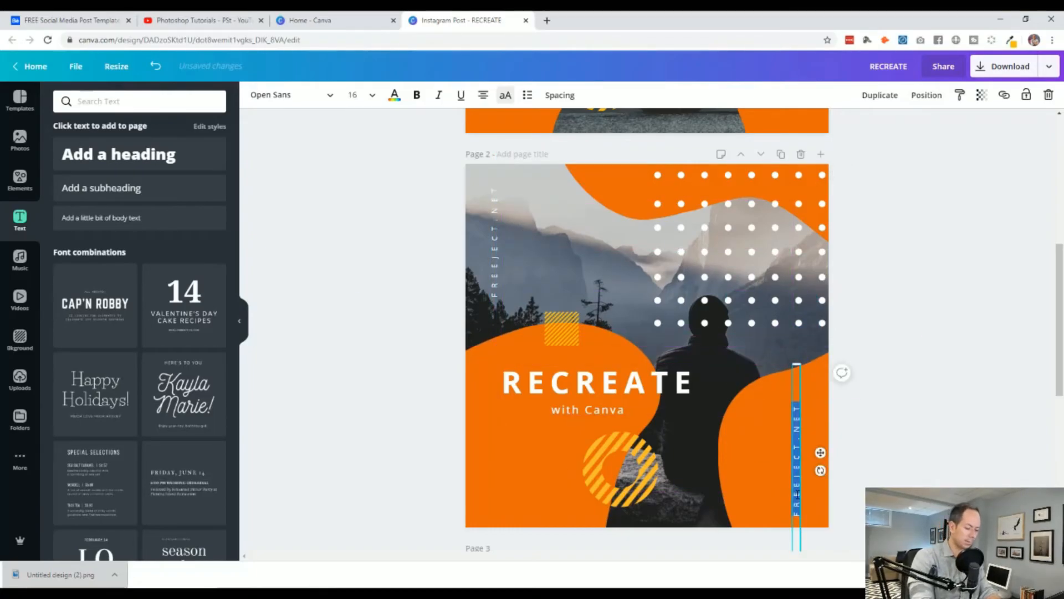
pyautogui.write('202')
pyautogui.click(865, 444)
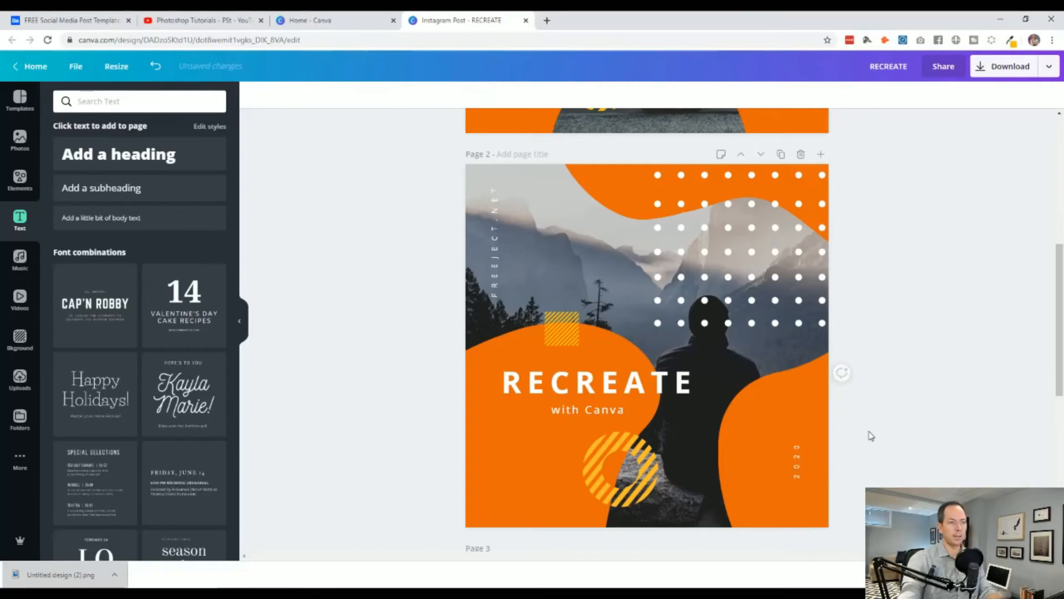
# Step: Move the vertical 2020 text slightly lower on the orange shape to match the year text on page 1
pyautogui.scroll(4, 896, 414)
pyautogui.scroll(-4, 896, 414)
pyautogui.moveTo(801, 478); pyautogui.dragTo(797, 493)
pyautogui.click(879, 475)
pyautogui.scroll(4, 879, 474)
pyautogui.scroll(-4, 879, 475)
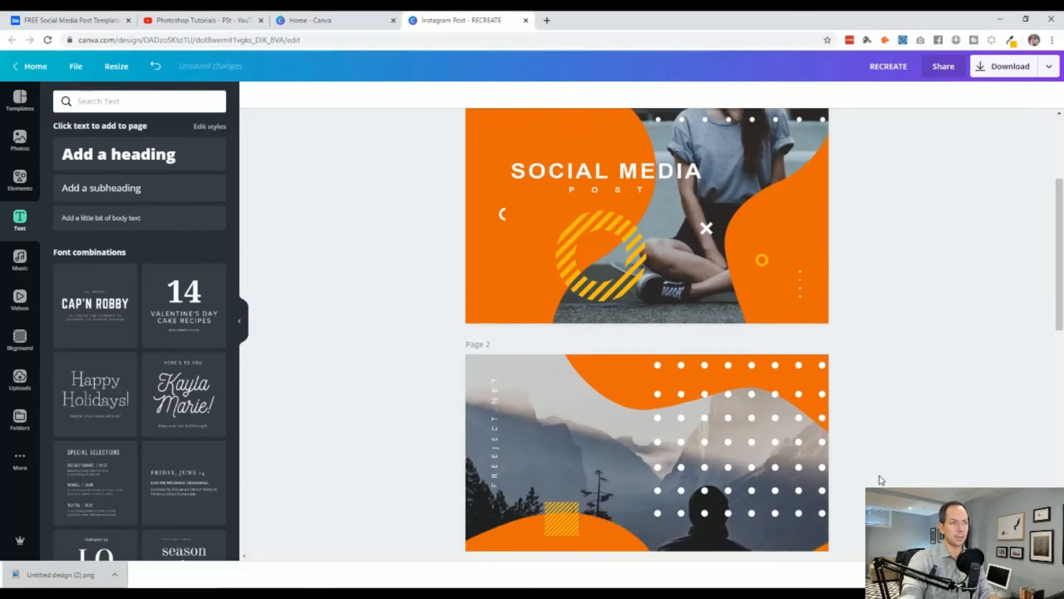
# Step: Search the elements library for circle
pyautogui.click(20, 180)
pyautogui.click(104, 101)
pyautogui.doubleClick(104, 102)
pyautogui.write('circle')
pyautogui.press('Return')
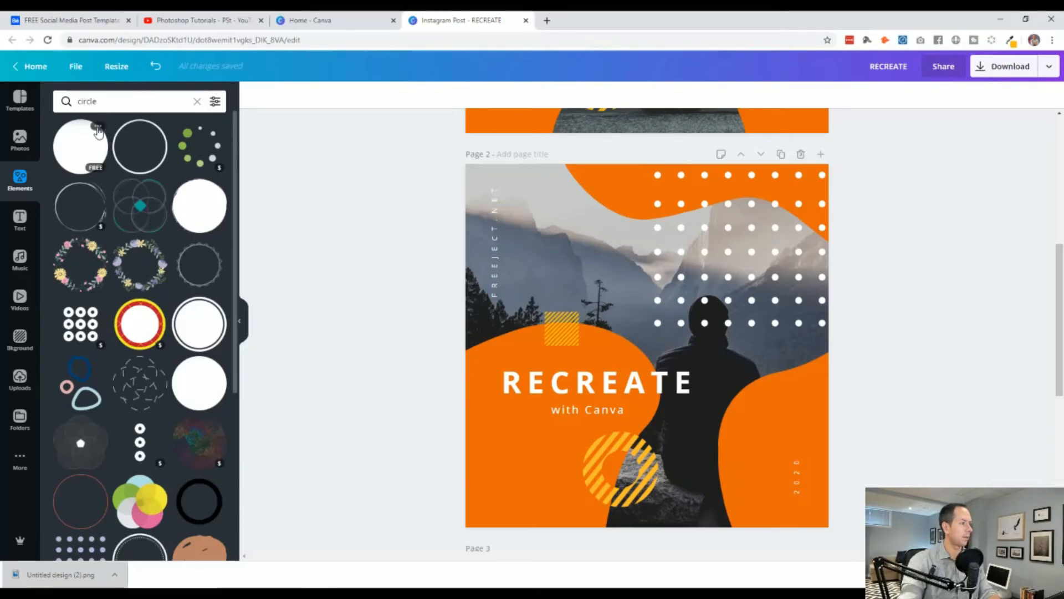
# Step: Try adding the light orange ring graphic, shrinking it and placing it on the orange shape beside 2020
pyautogui.scroll(-10, 140, 247)
pyautogui.scroll(-5, 141, 250)
pyautogui.scroll(-10, 140, 251)
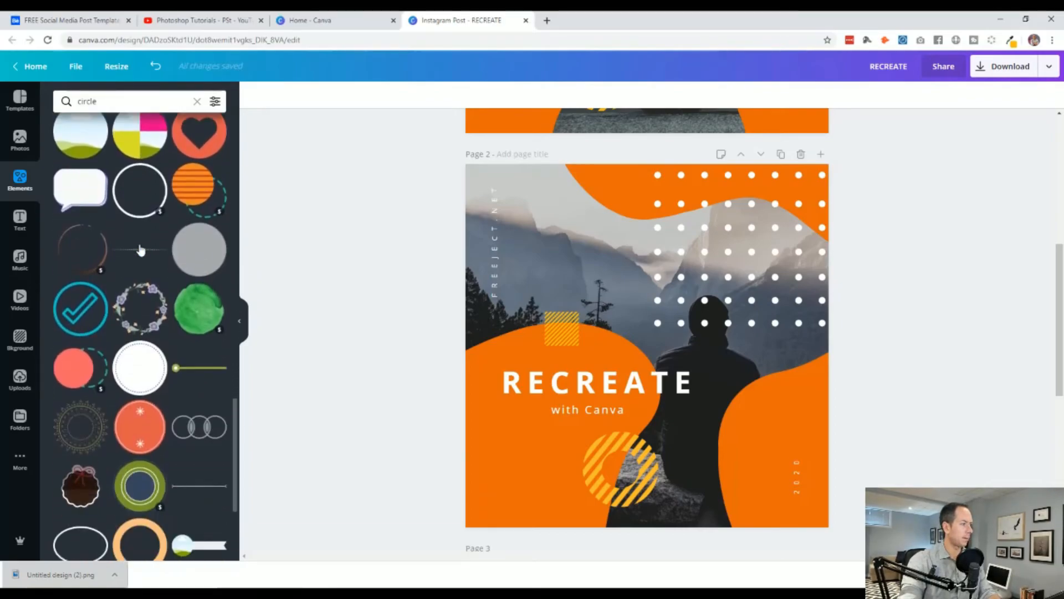
pyautogui.click(138, 268)
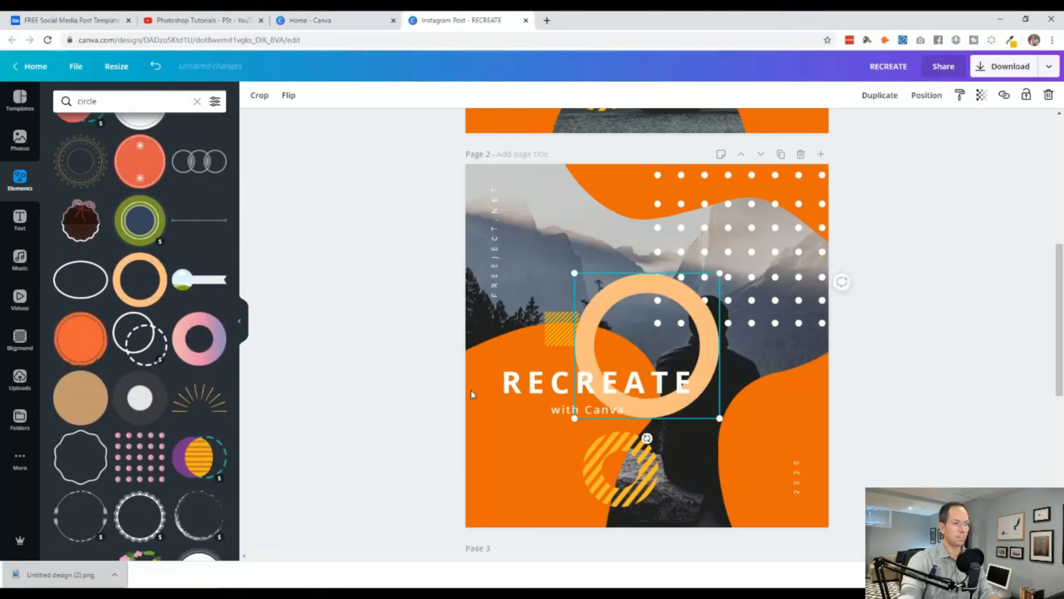
pyautogui.moveTo(630, 317); pyautogui.dragTo(793, 437)
pyautogui.scroll(5, 794, 437)
pyautogui.scroll(-7, 699, 365)
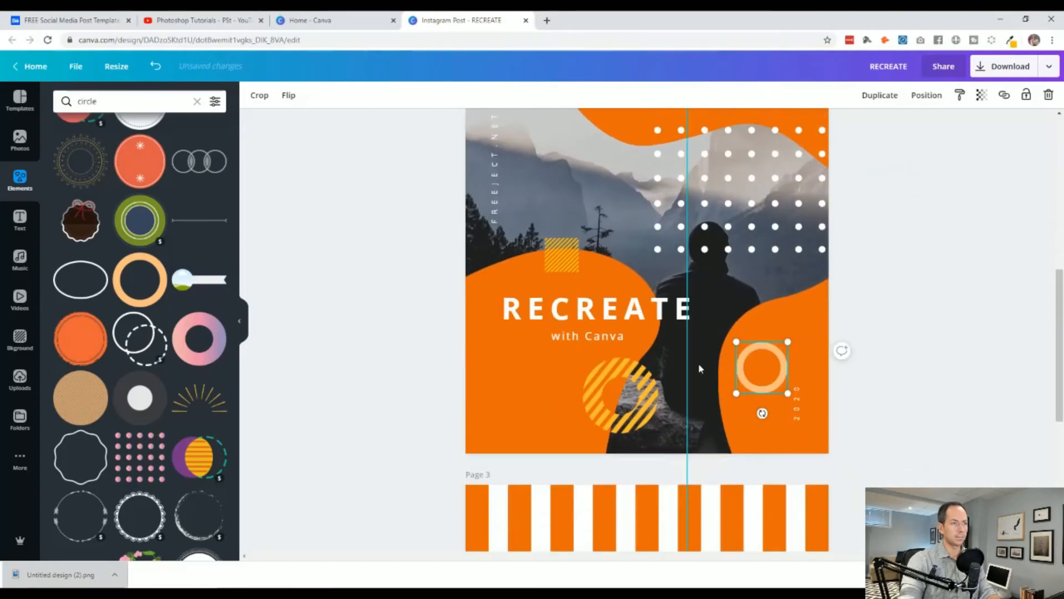
# Step: Try shrinking and repositioning the light orange ring to match page 1's small ring, and remove it
pyautogui.moveTo(737, 344); pyautogui.dragTo(768, 373)
pyautogui.scroll(4, 927, 374)
pyautogui.scroll(-4, 915, 373)
pyautogui.click(909, 369)
pyautogui.moveTo(779, 382); pyautogui.dragTo(770, 369)
pyautogui.scroll(4, 784, 375)
pyautogui.scroll(-5, 785, 375)
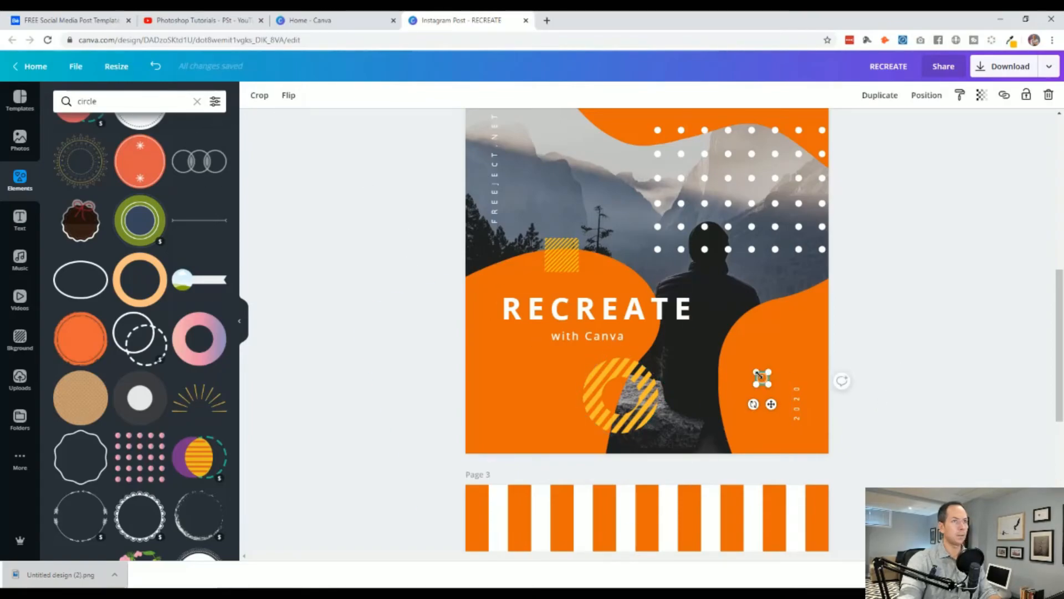
pyautogui.click(885, 394)
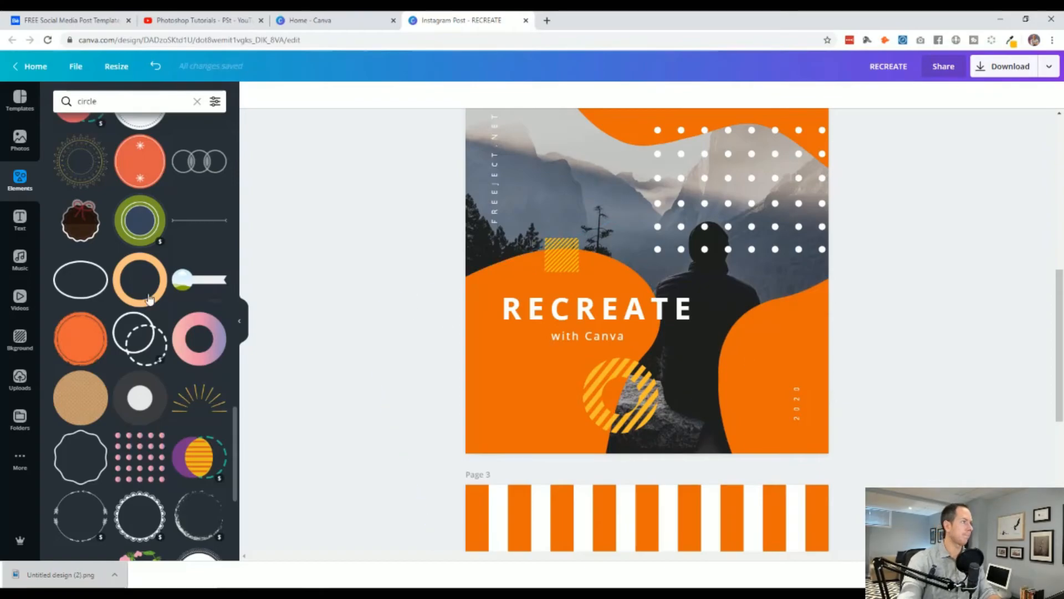
# Step: Add a solid circle shape and shrink it to a small dot beside 2020, matching the ring's position on page 1
pyautogui.scroll(10, 126, 313)
pyautogui.click(87, 169)
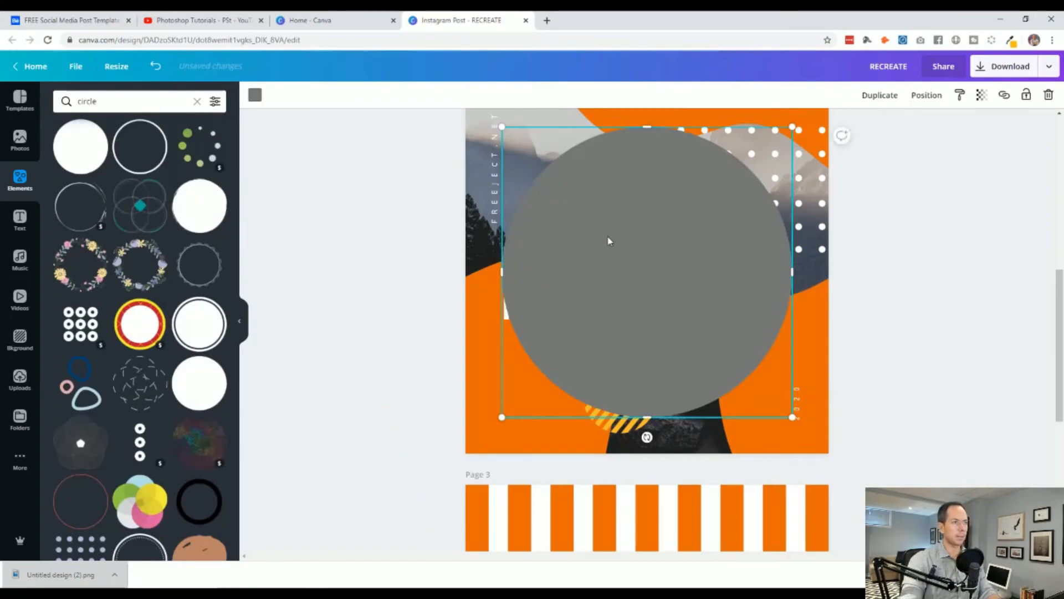
pyautogui.scroll(5, 612, 272)
pyautogui.scroll(-5, 705, 319)
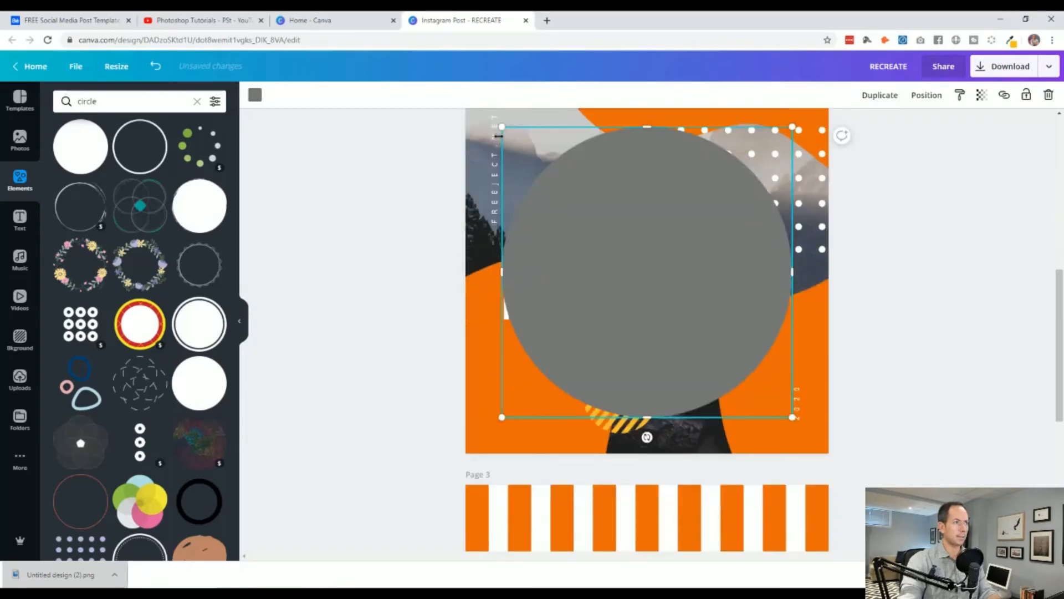
pyautogui.moveTo(532, 157); pyautogui.dragTo(758, 383)
pyautogui.scroll(5, 757, 383)
pyautogui.scroll(-5, 757, 384)
pyautogui.click(896, 385)
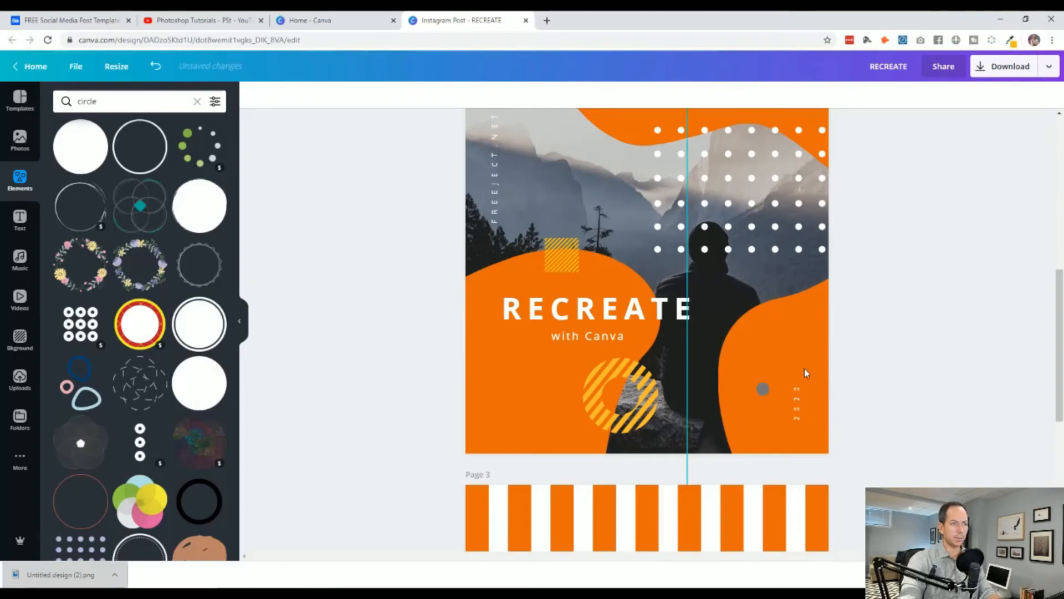
# Step: Move the small grey circle slightly up and left of its position and recolour it with the document's yellow
pyautogui.click(949, 574)
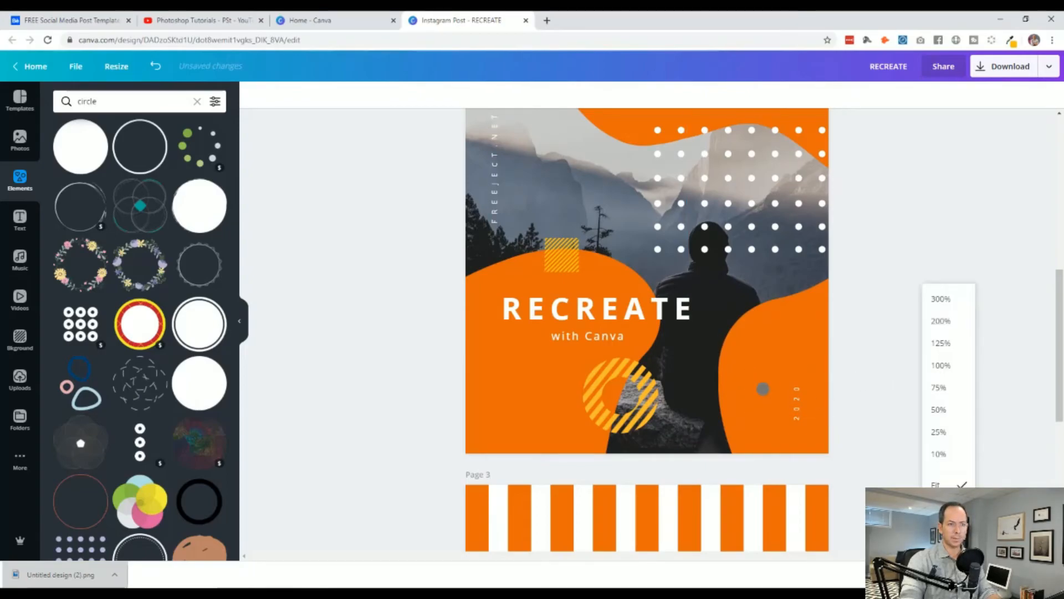
pyautogui.click(941, 322)
pyautogui.scroll(-6, 807, 353)
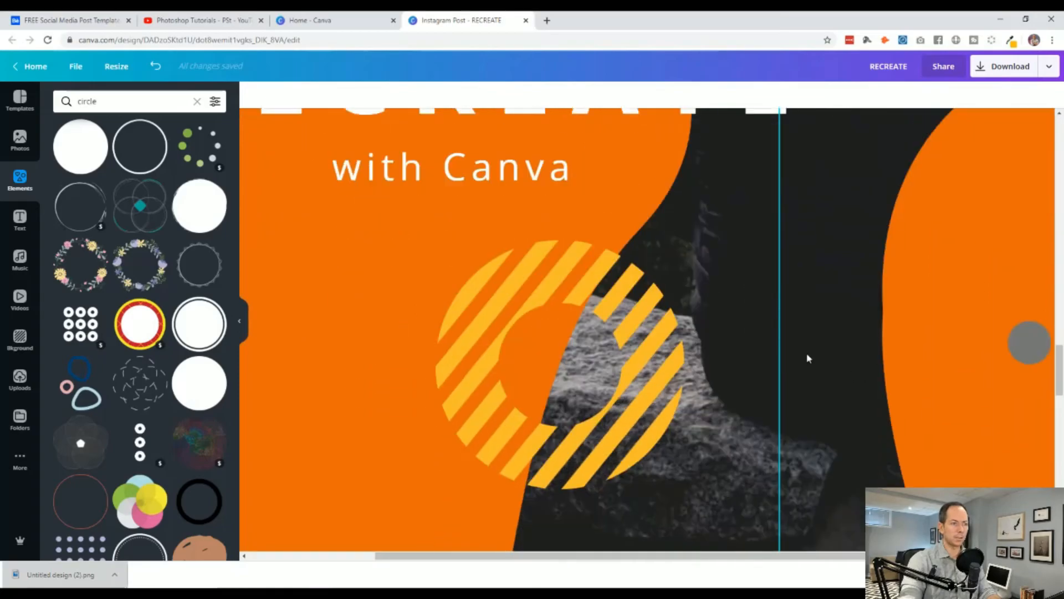
pyautogui.scroll(2, 830, 427)
pyautogui.hscroll(3, 843, 333)
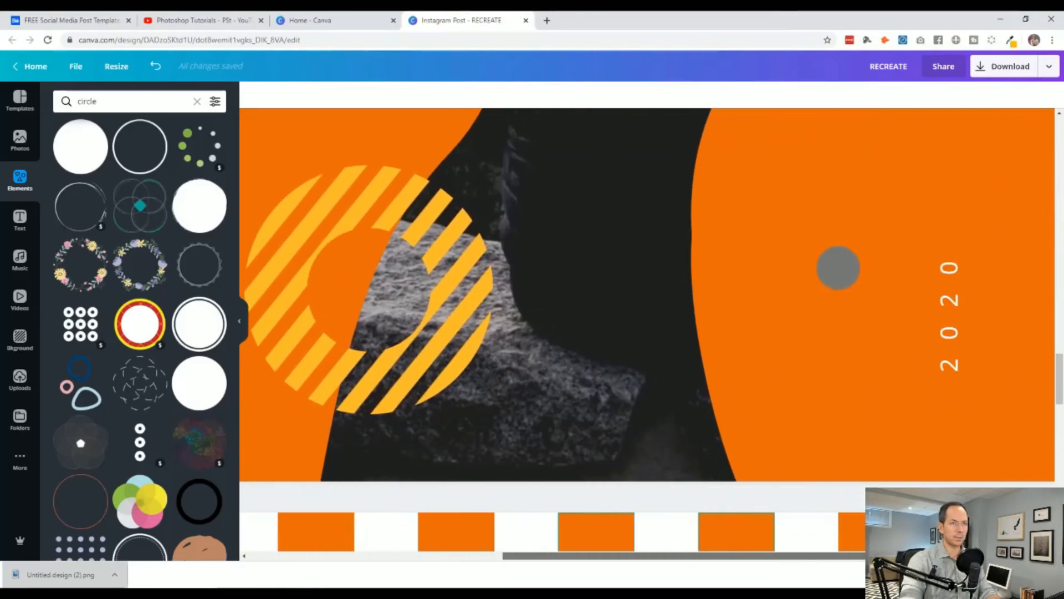
pyautogui.click(850, 283)
pyautogui.moveTo(850, 283); pyautogui.dragTo(833, 236)
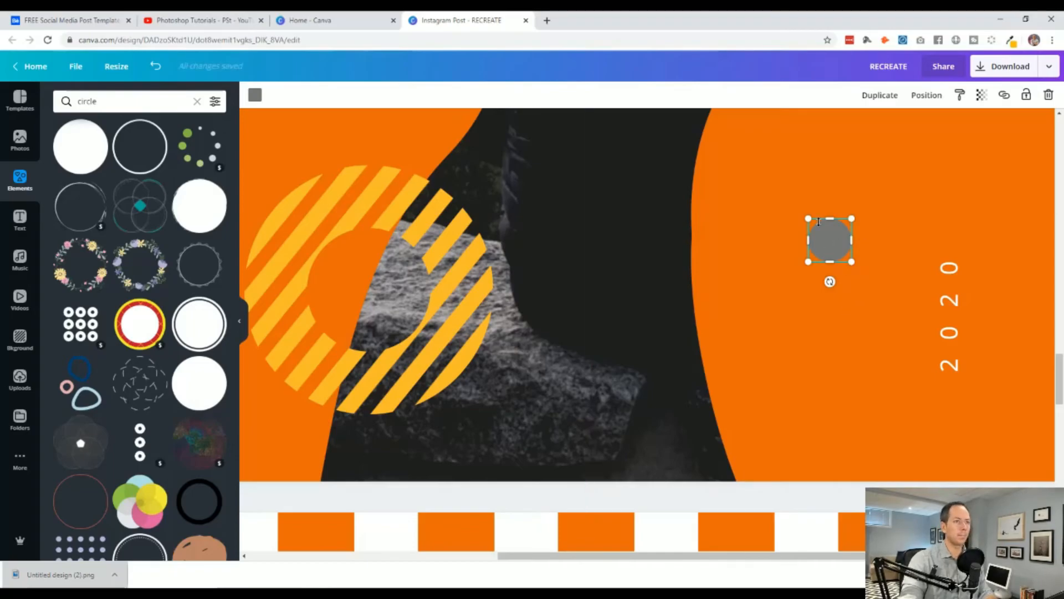
pyautogui.click(254, 96)
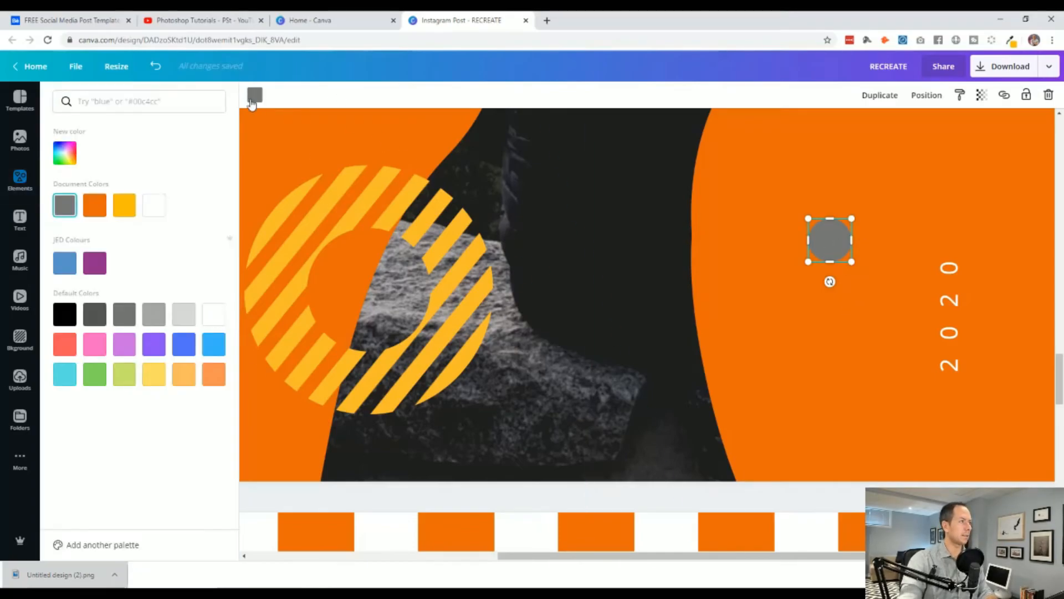
pyautogui.click(121, 212)
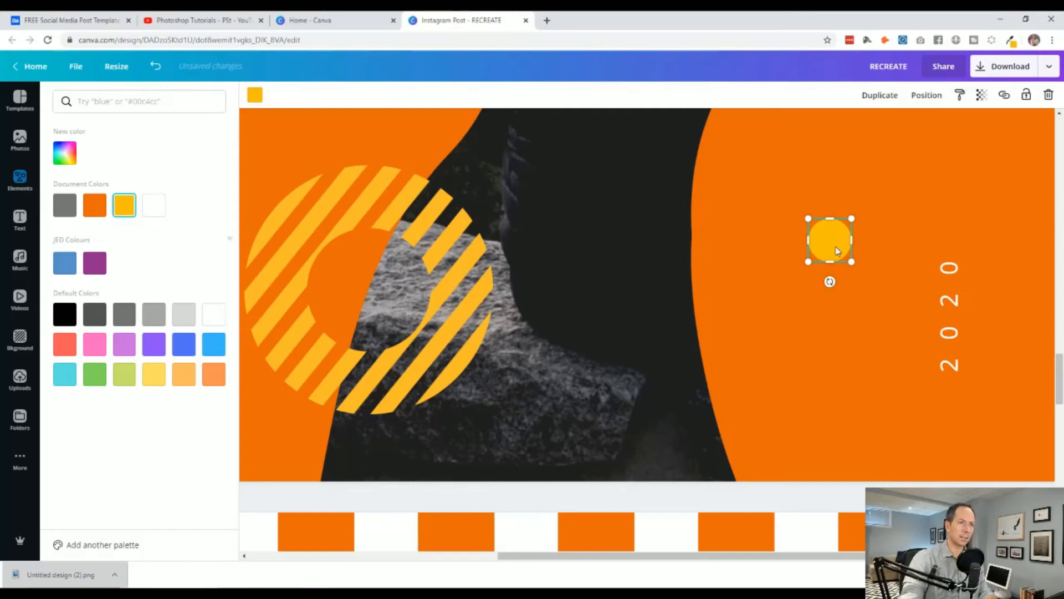
# Step: Duplicate the yellow circle, shrink the copy inside the original and colour it the document's orange to form a ring
pyautogui.hotkey('ctrl', 'd')
pyautogui.moveTo(851, 264); pyautogui.dragTo(847, 223)
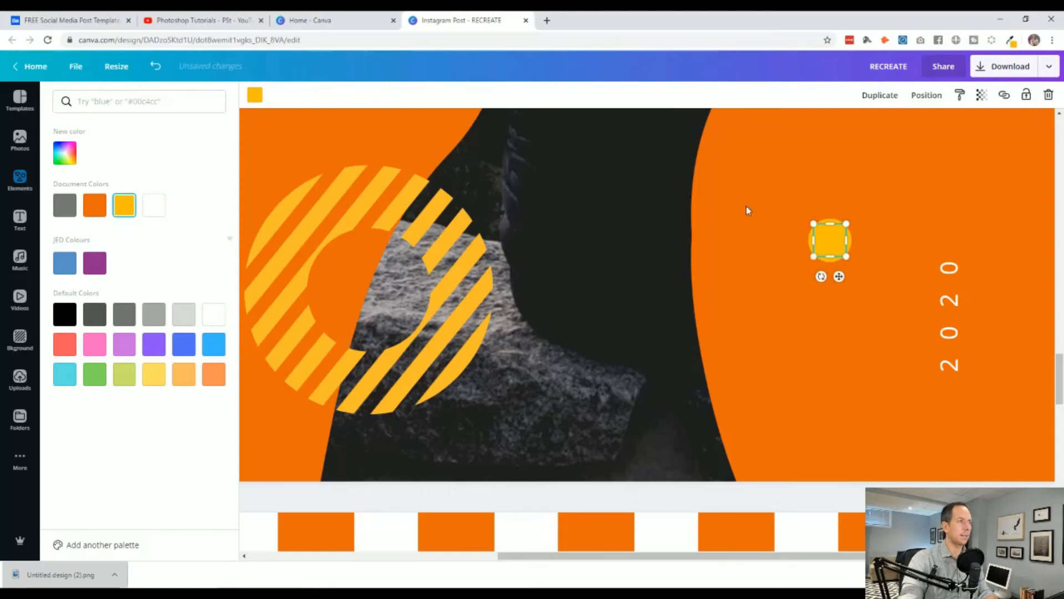
pyautogui.click(104, 211)
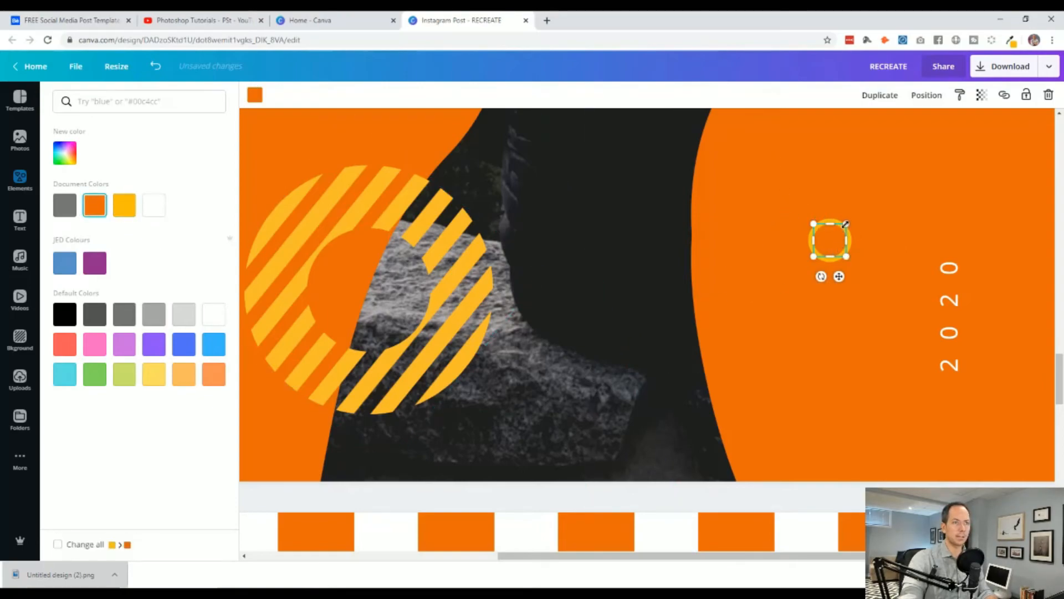
pyautogui.moveTo(845, 224); pyautogui.dragTo(844, 225)
# Step: Group the yellow circle with its smaller orange inner circle into one ring
pyautogui.click(824, 247)
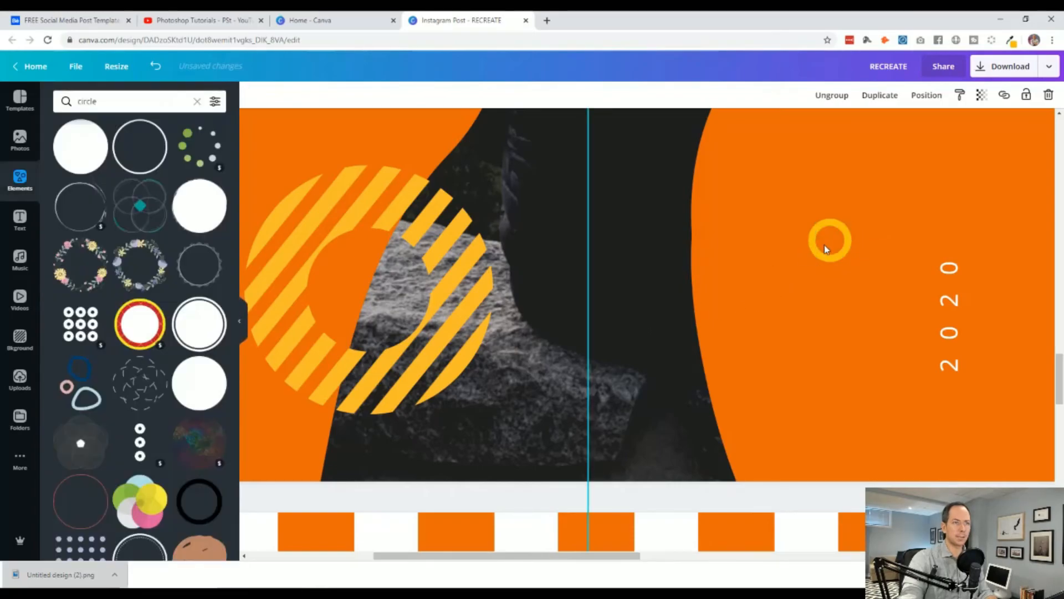
pyautogui.click(817, 248)
pyautogui.keyDown('shift'); pyautogui.click(835, 243); pyautogui.keyUp('shift')
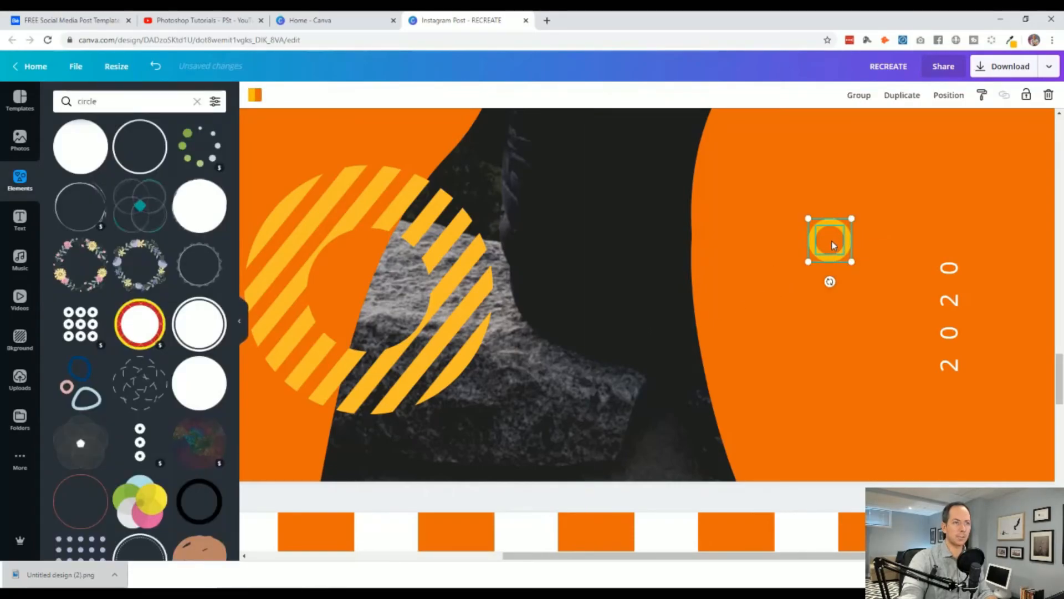
pyautogui.moveTo(834, 244); pyautogui.dragTo(602, 245)
pyautogui.hotkey('ctrl', 'z')
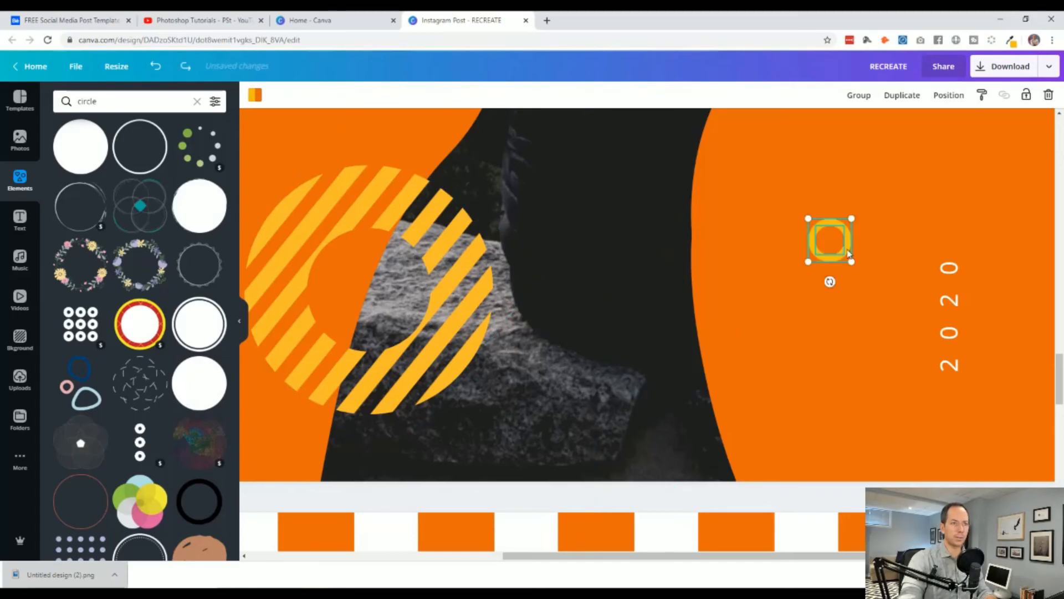
pyautogui.hotkey('ctrl', 'g')
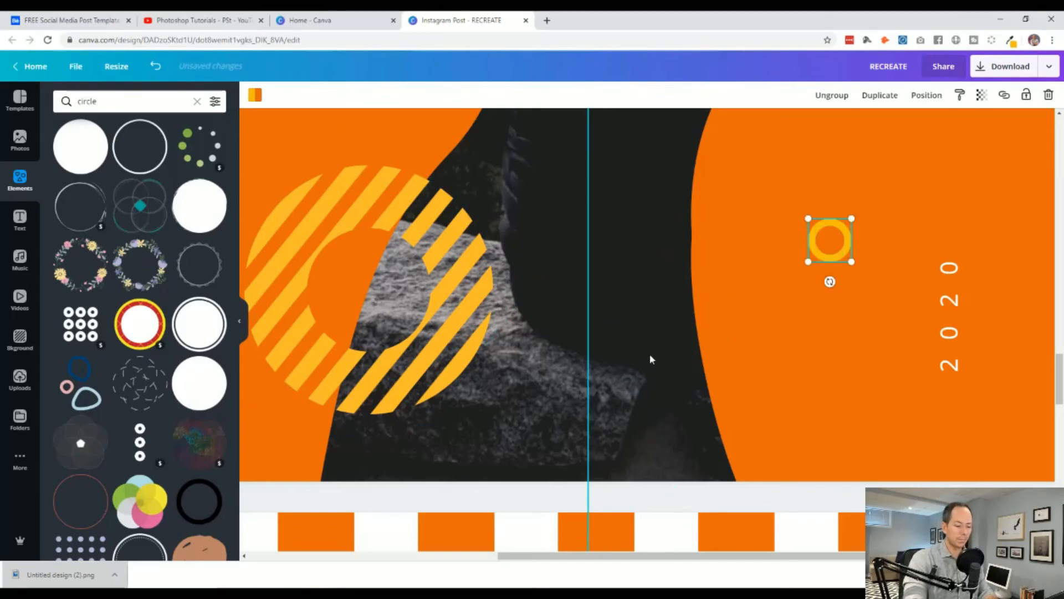
# Step: Compare page 2 with page 1 to see which decorative elements are still missing
pyautogui.hotkey('ctrl', '-')
pyautogui.hotkey('ctrl', '-')
pyautogui.hotkey('ctrl', '-')
pyautogui.hotkey('ctrl', '-')
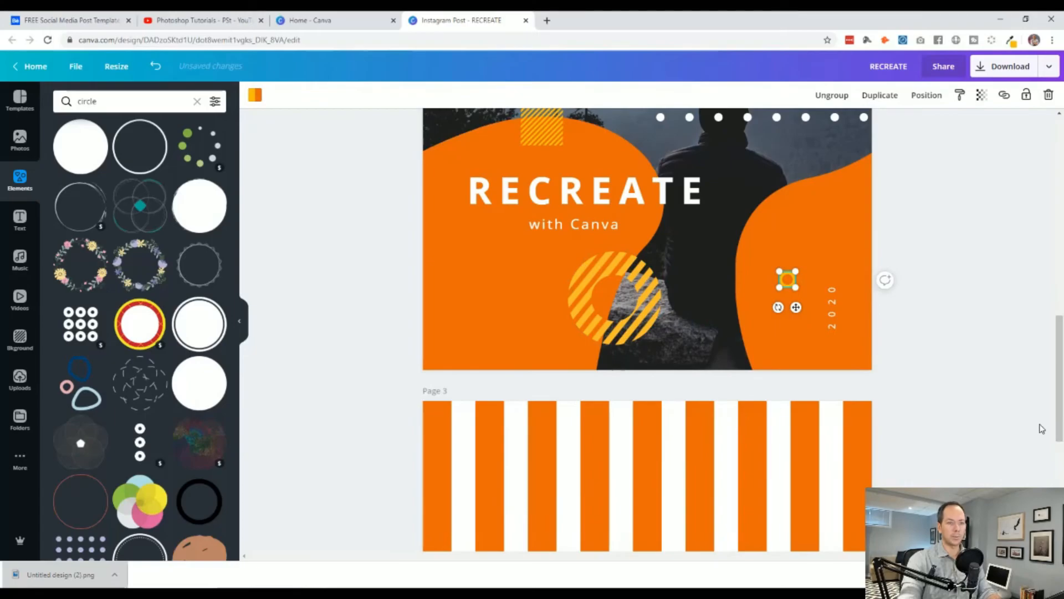
pyautogui.scroll(3, 957, 436)
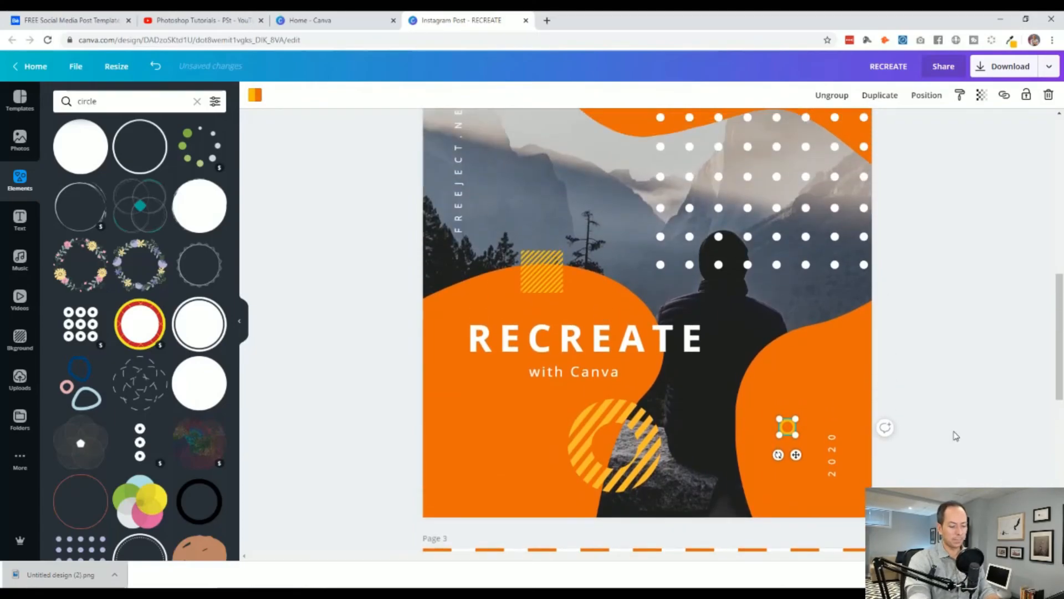
pyautogui.hotkey('ctrl', '-')
pyautogui.click(961, 347)
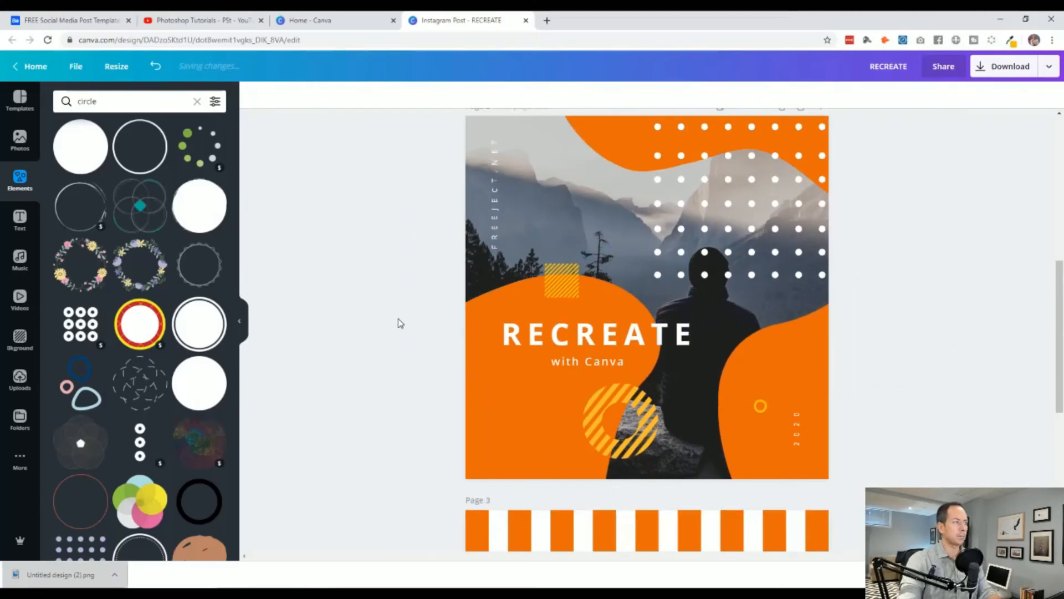
pyautogui.scroll(5, 432, 295)
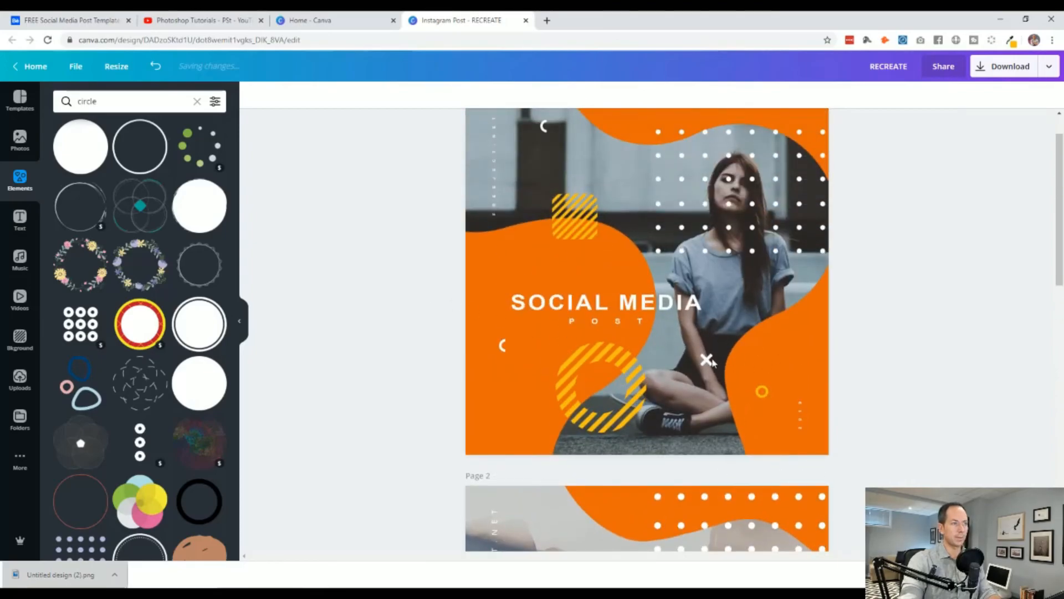
pyautogui.scroll(-5, 683, 372)
pyautogui.scroll(5, 683, 372)
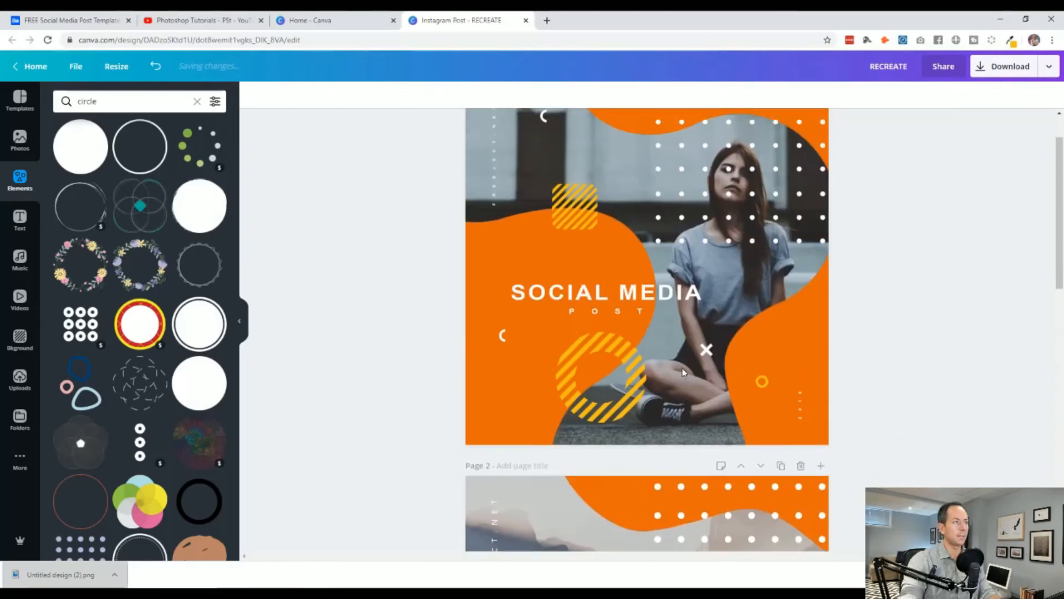
pyautogui.scroll(-5, 683, 373)
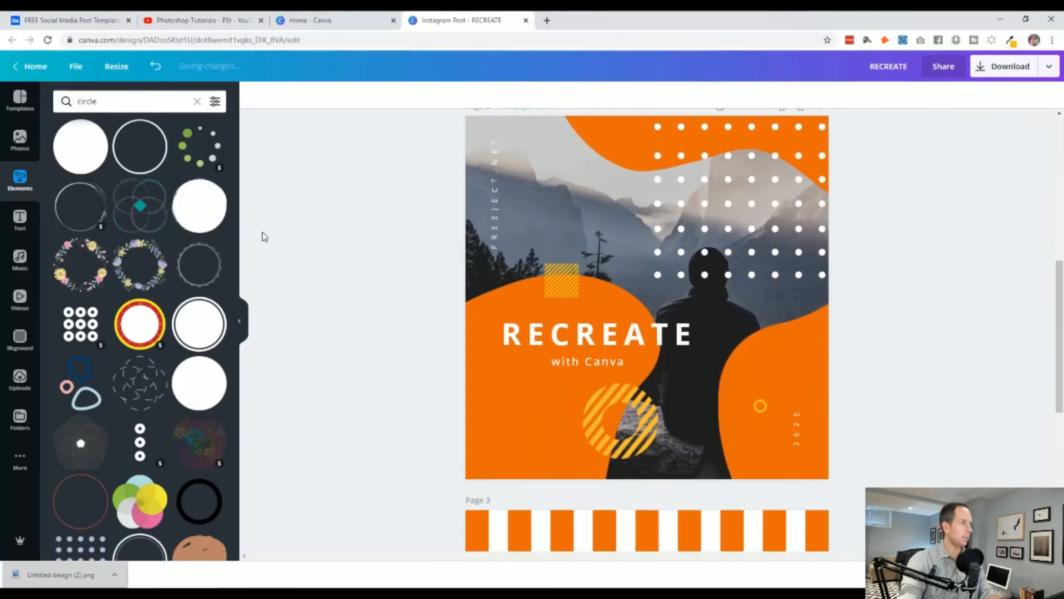
# Step: Search the elements for "x" and add the free bold X shape to page 2
pyautogui.doubleClick(117, 105)
pyautogui.write('x')
pyautogui.press('Return')
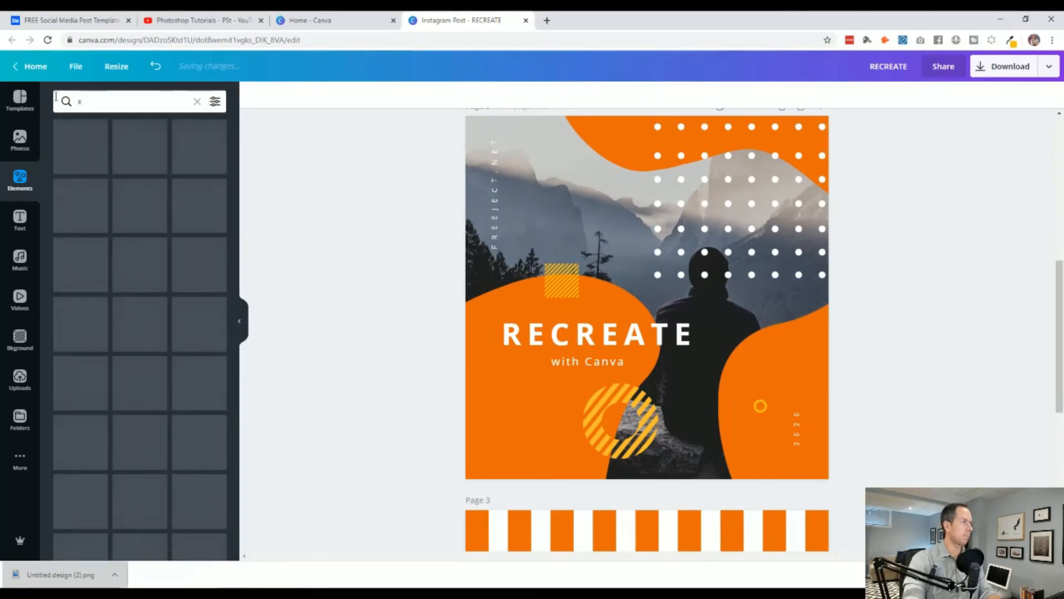
pyautogui.scroll(-5, 111, 322)
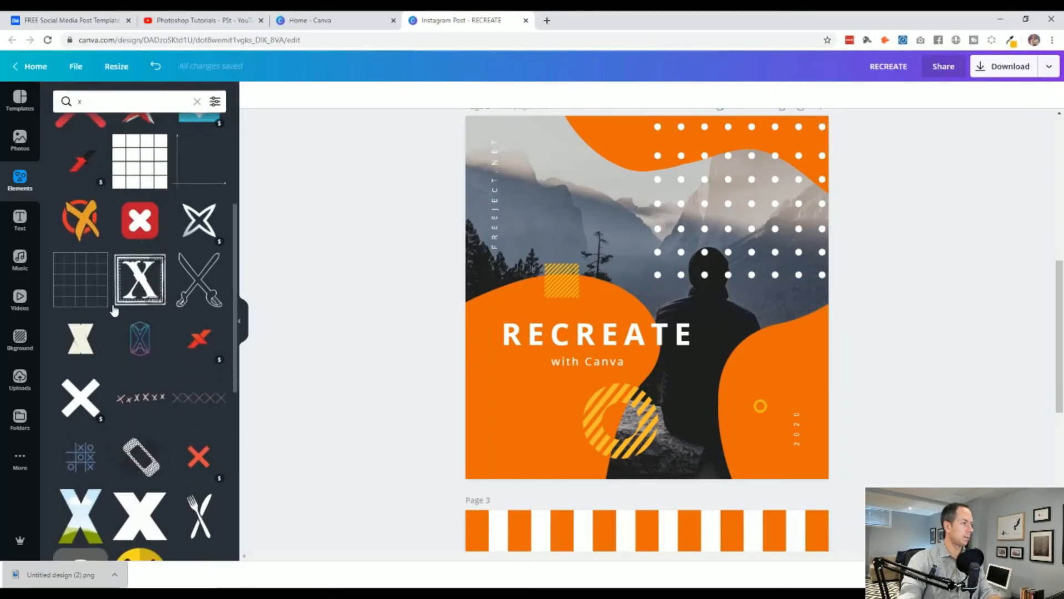
pyautogui.scroll(-1, 98, 330)
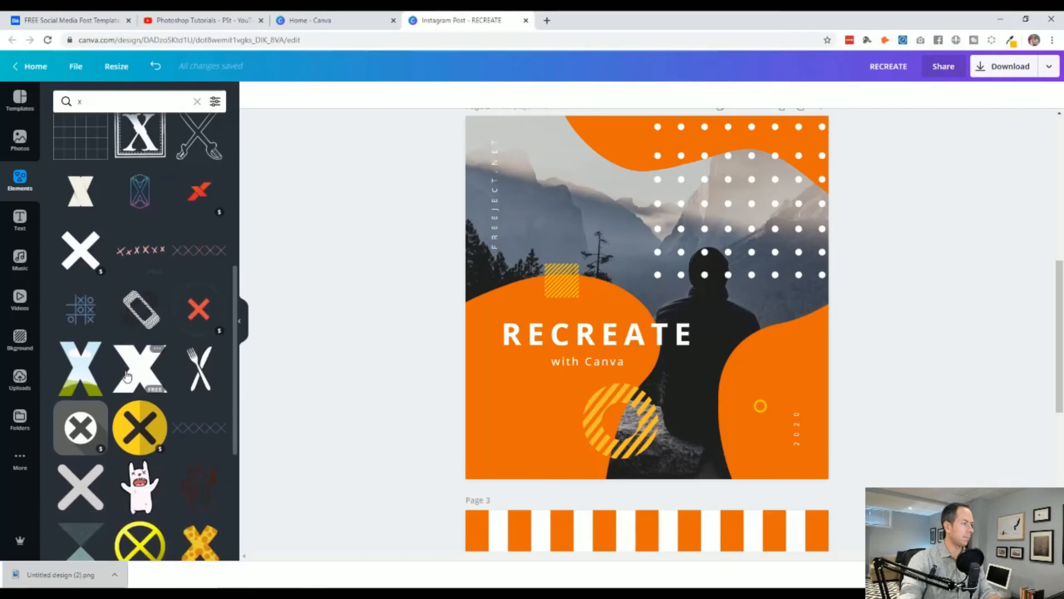
pyautogui.click(140, 369)
# Step: Recolour the X shape with the document's white
pyautogui.click(255, 96)
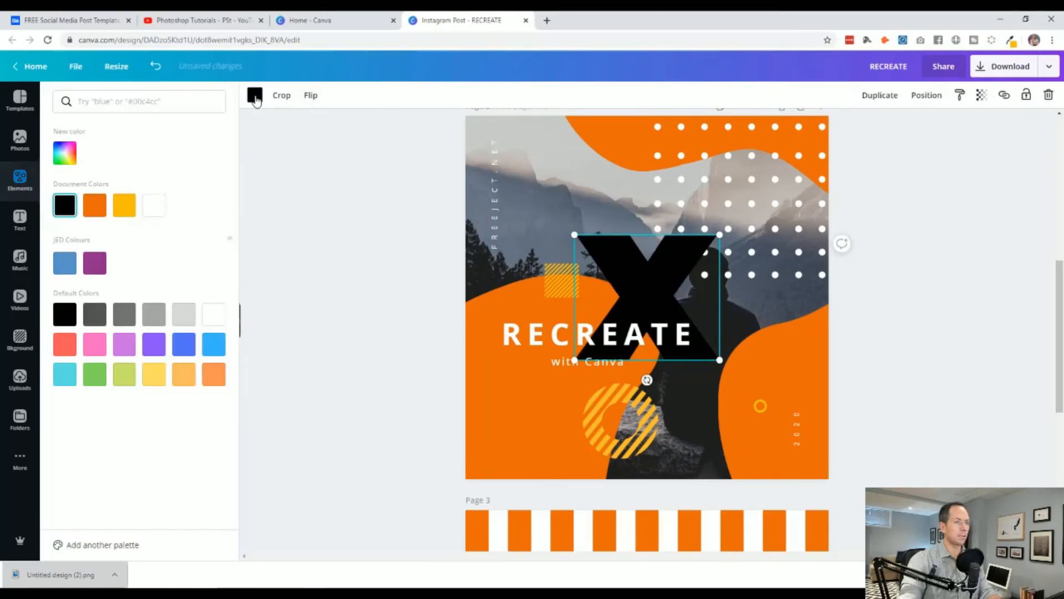
pyautogui.scroll(5, 380, 292)
pyautogui.scroll(-4, 381, 292)
pyautogui.click(154, 205)
pyautogui.scroll(-4, 365, 326)
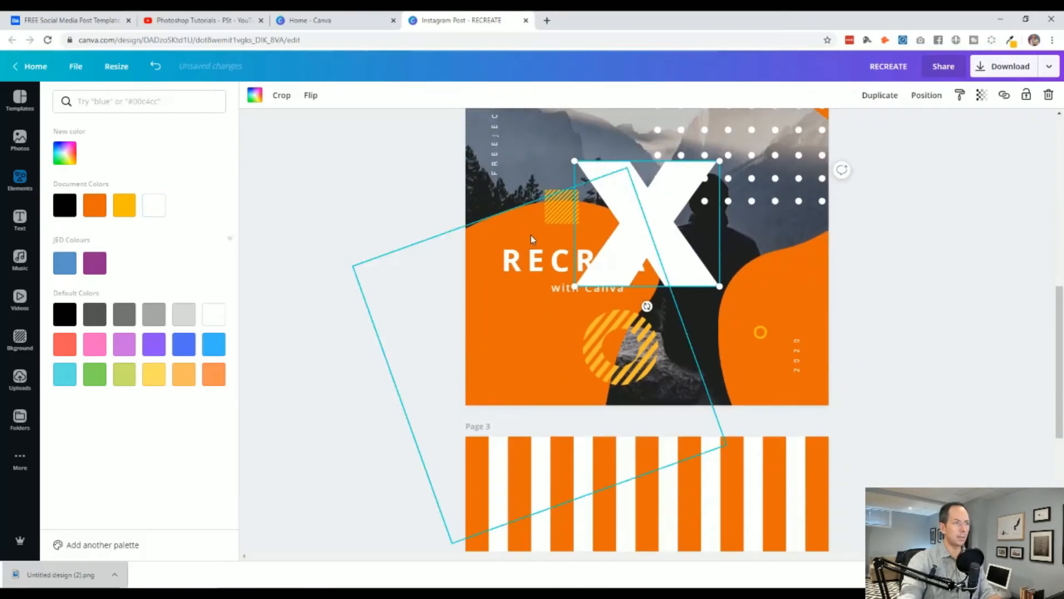
# Step: Shrink the white X to a small mark and place it over the seated figure's lower back, matching page 1's cross
pyautogui.moveTo(604, 180); pyautogui.dragTo(713, 279)
pyautogui.scroll(4, 922, 304)
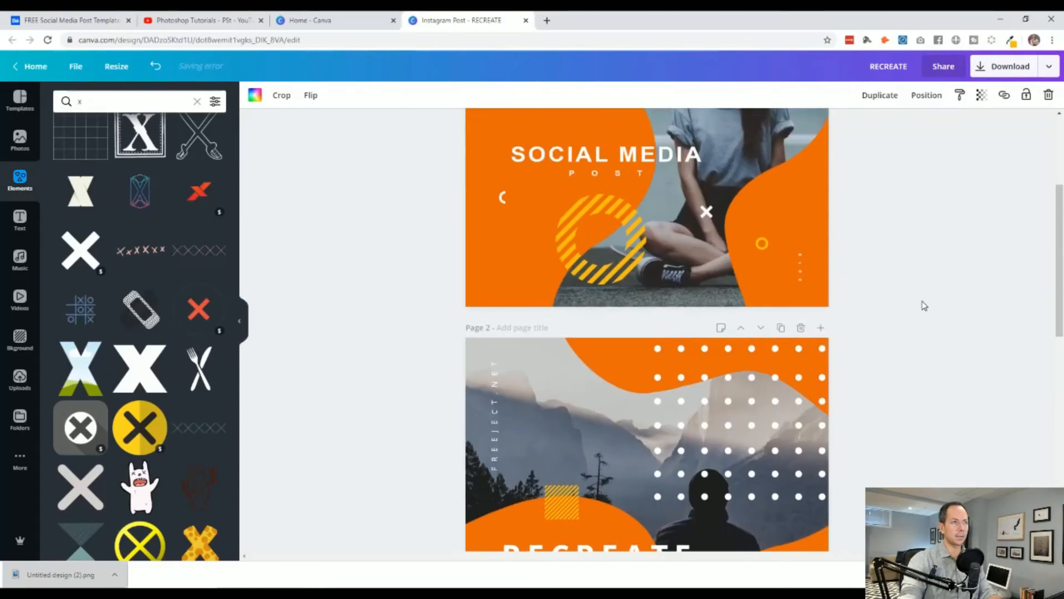
pyautogui.scroll(-3, 922, 305)
pyautogui.moveTo(715, 356); pyautogui.dragTo(700, 380)
pyautogui.click(896, 374)
pyautogui.scroll(4, 897, 388)
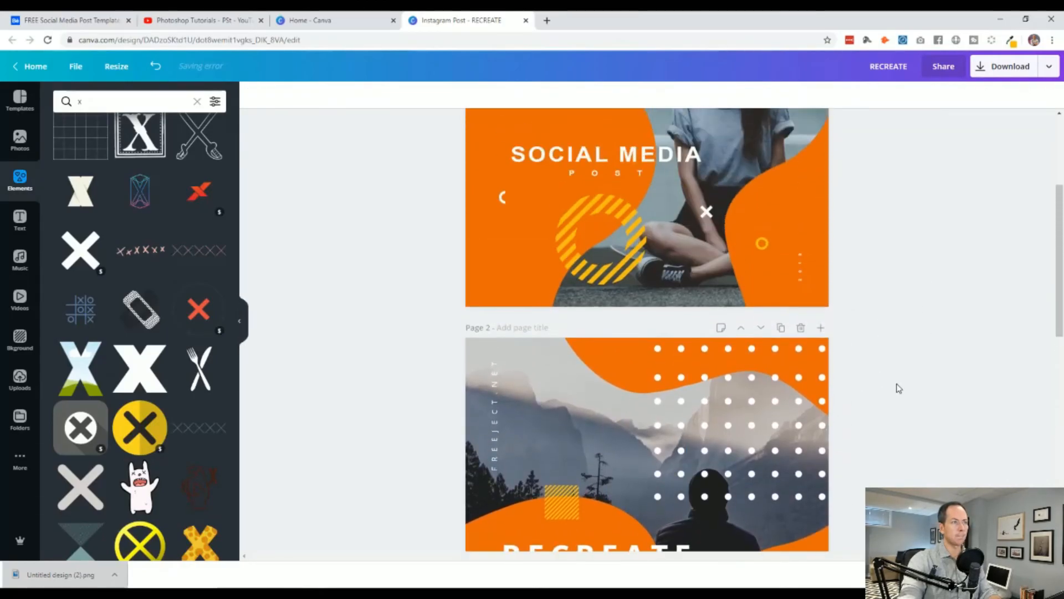
pyautogui.scroll(-1, 898, 388)
pyautogui.scroll(-2, 898, 388)
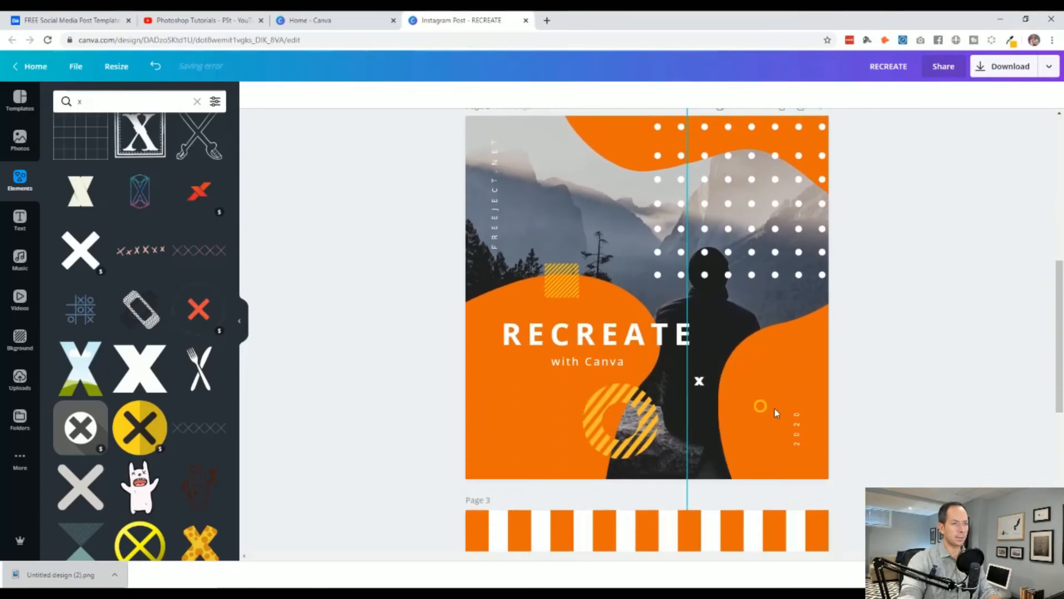
pyautogui.moveTo(761, 408); pyautogui.dragTo(543, 391)
pyautogui.moveTo(480, 405); pyautogui.dragTo(475, 400)
pyautogui.hotkey('ctrl', 'z')
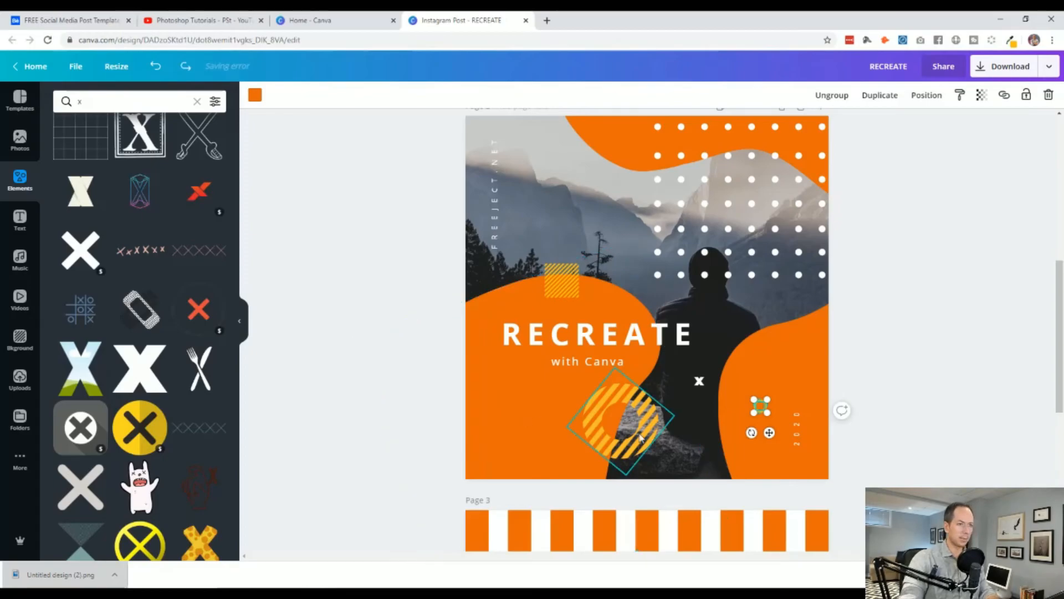
# Step: Place a copy of the small yellow ring on the orange shape below the title, beside the striped ring
pyautogui.moveTo(760, 406); pyautogui.dragTo(511, 394)
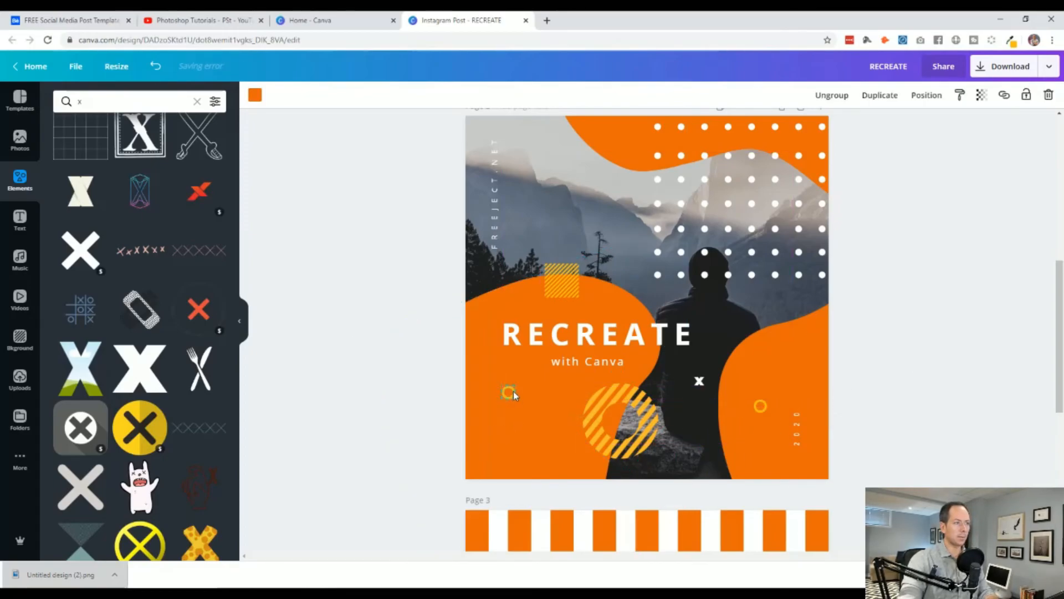
pyautogui.scroll(4, 512, 394)
pyautogui.scroll(-4, 514, 394)
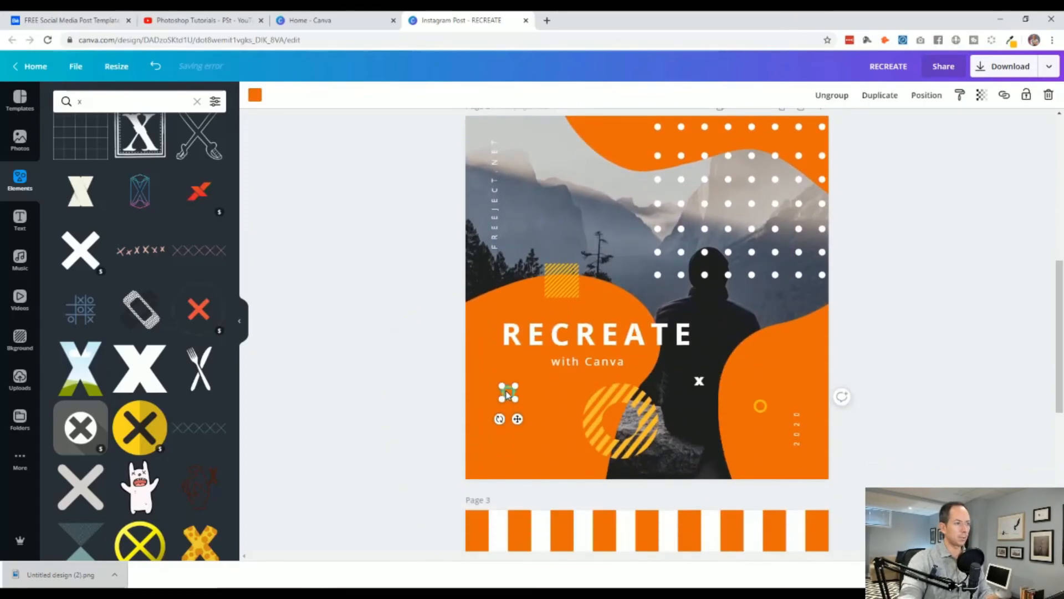
# Step: Recolour the copied ring's yellow circle with the document's white
pyautogui.press('Escape')
pyautogui.click(508, 394)
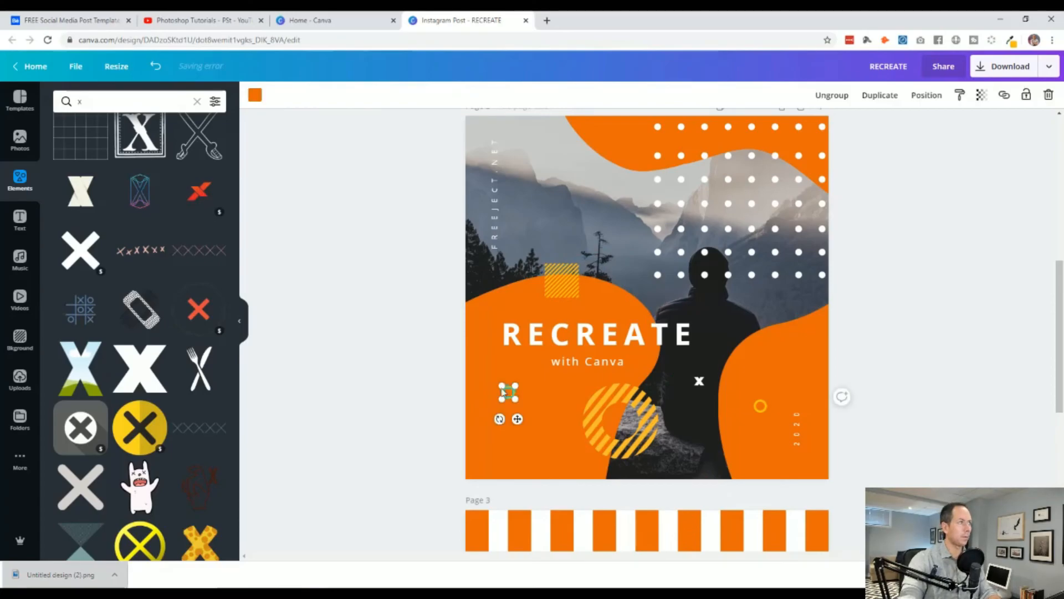
pyautogui.click(509, 398)
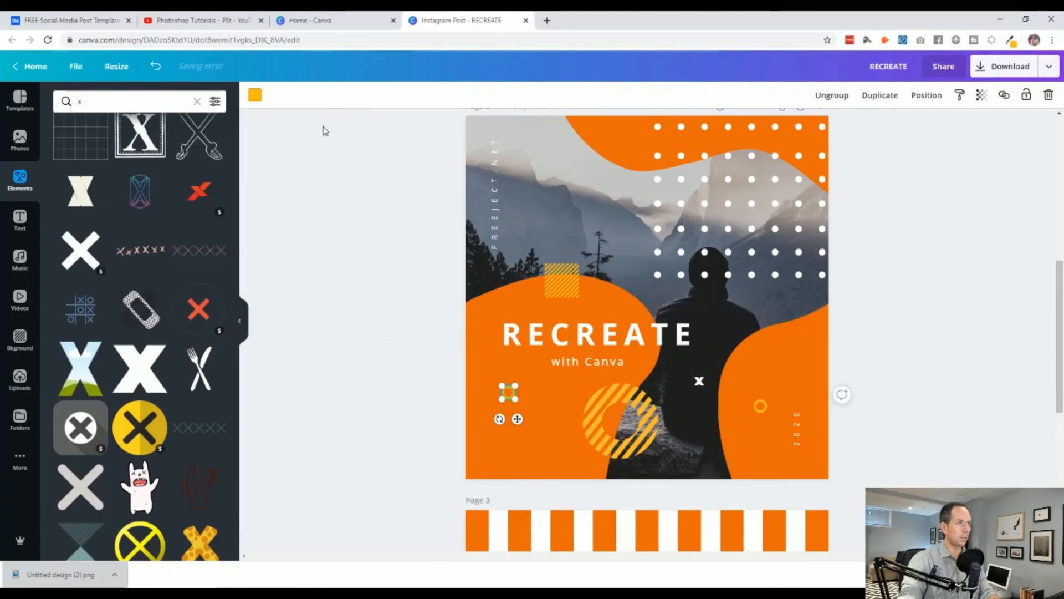
pyautogui.click(254, 98)
pyautogui.click(124, 205)
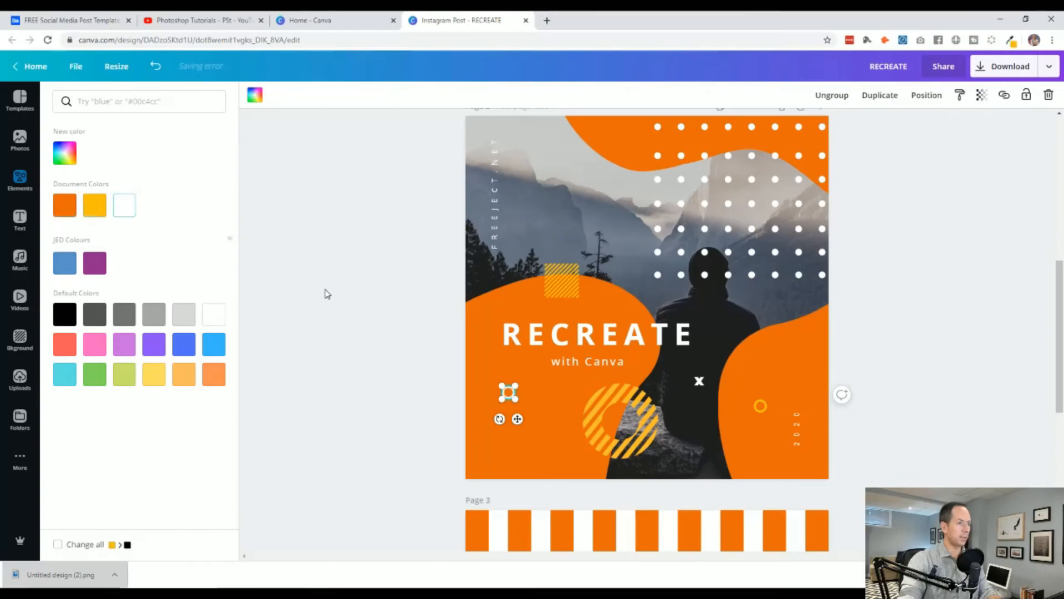
pyautogui.click(327, 294)
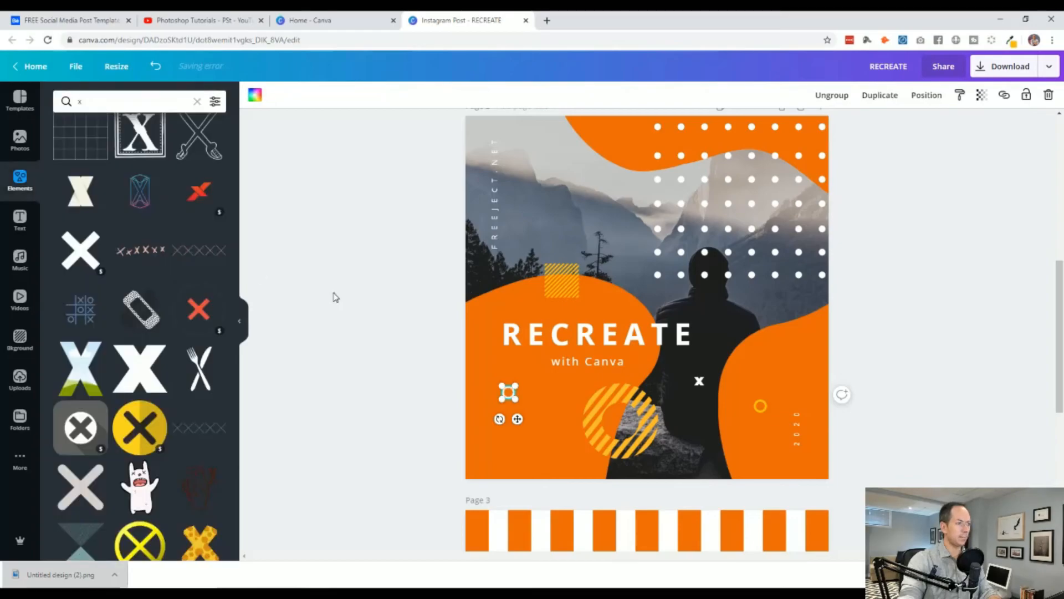
# Step: Search the elements for "square" and add the plain solid square to page 2
pyautogui.click(99, 104)
pyautogui.press('BackSpace')
pyautogui.write('s')
pyautogui.write('uare')
pyautogui.press('Return')
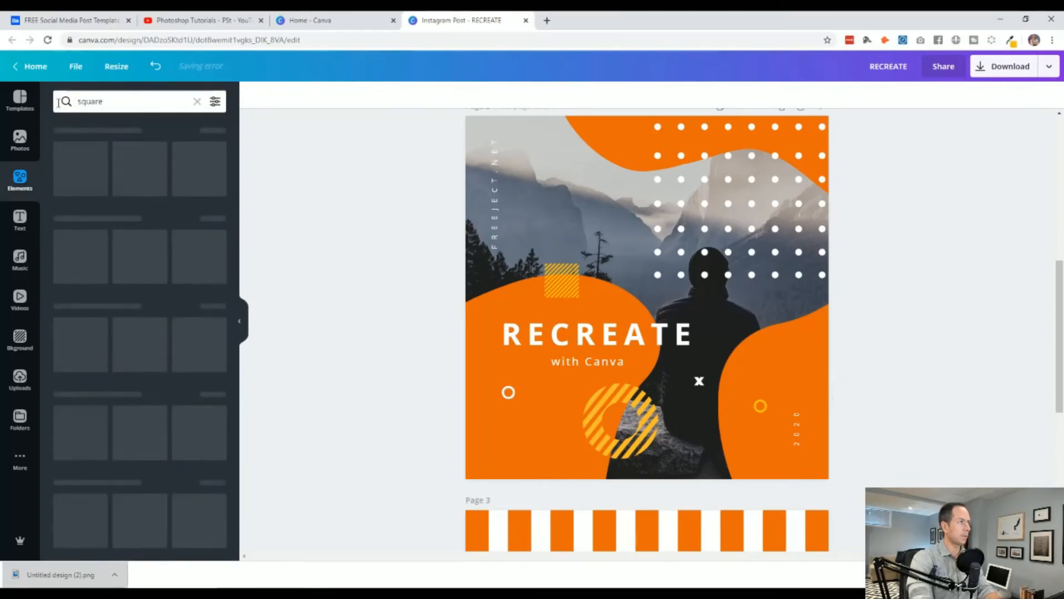
pyautogui.click(71, 143)
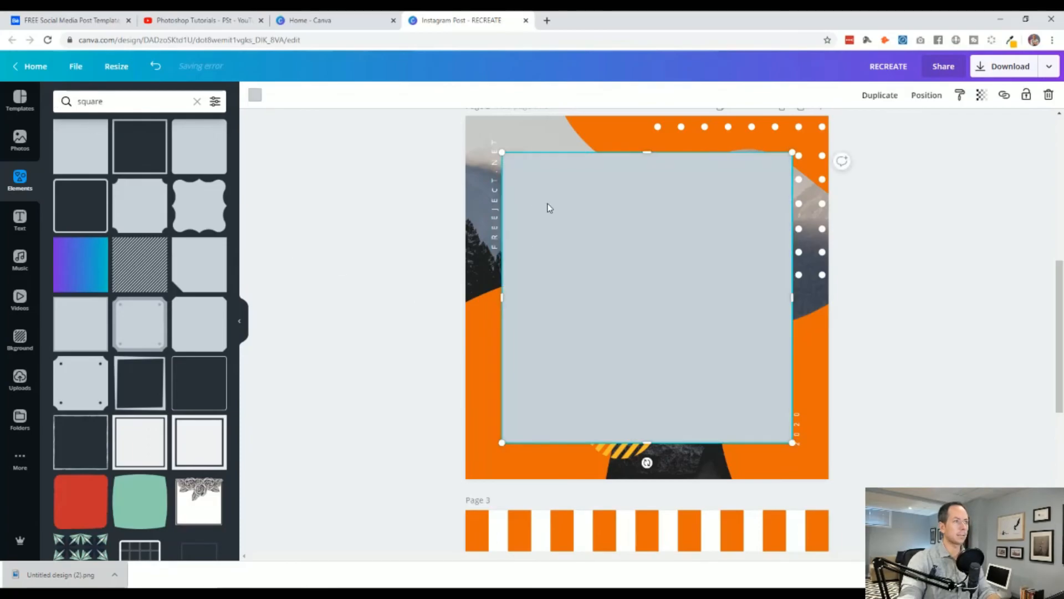
# Step: Colour the square the document's orange, then shrink and position it to cover the white ring's right edge, leaving an open arc
pyautogui.click(255, 95)
pyautogui.click(95, 205)
pyautogui.moveTo(651, 153); pyautogui.dragTo(663, 387)
pyautogui.moveTo(514, 400)
pyautogui.mouseDown()
pyautogui.moveTo(531, 396)
pyautogui.moveTo(521, 386)
pyautogui.mouseUp()
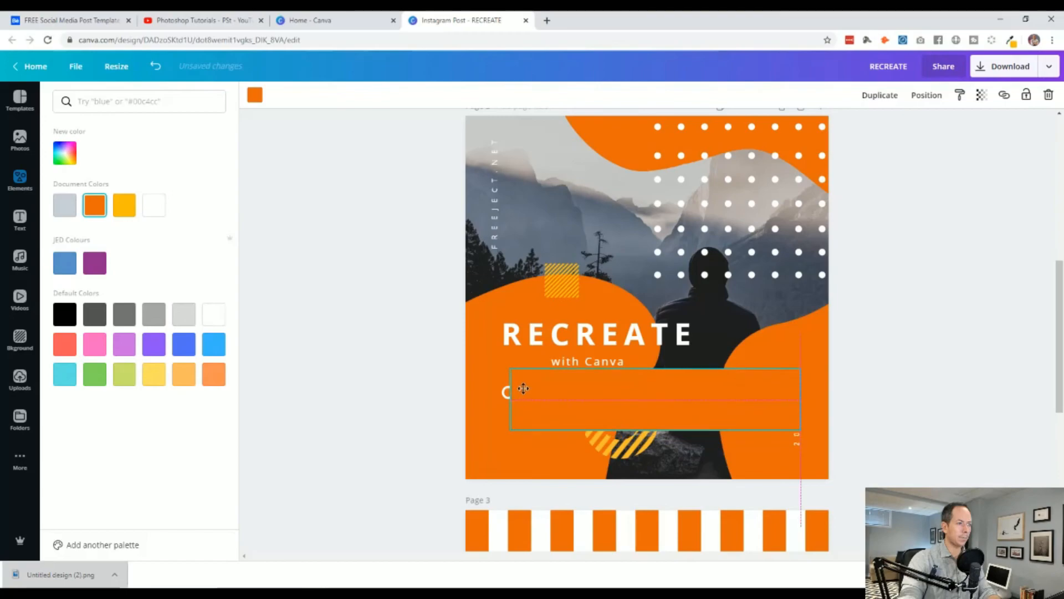
pyautogui.moveTo(799, 399); pyautogui.dragTo(533, 399)
pyautogui.click(418, 410)
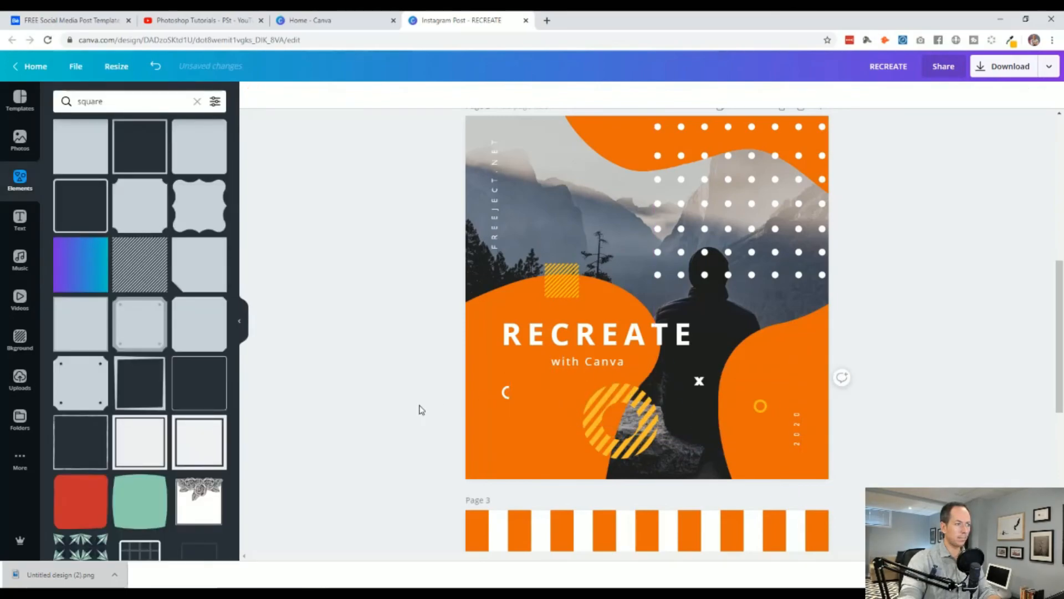
# Step: Search the elements for "half circle" and add the pink half-ring arc to page 1
pyautogui.scroll(4, 421, 410)
pyautogui.scroll(-4, 421, 410)
pyautogui.scroll(8, 426, 401)
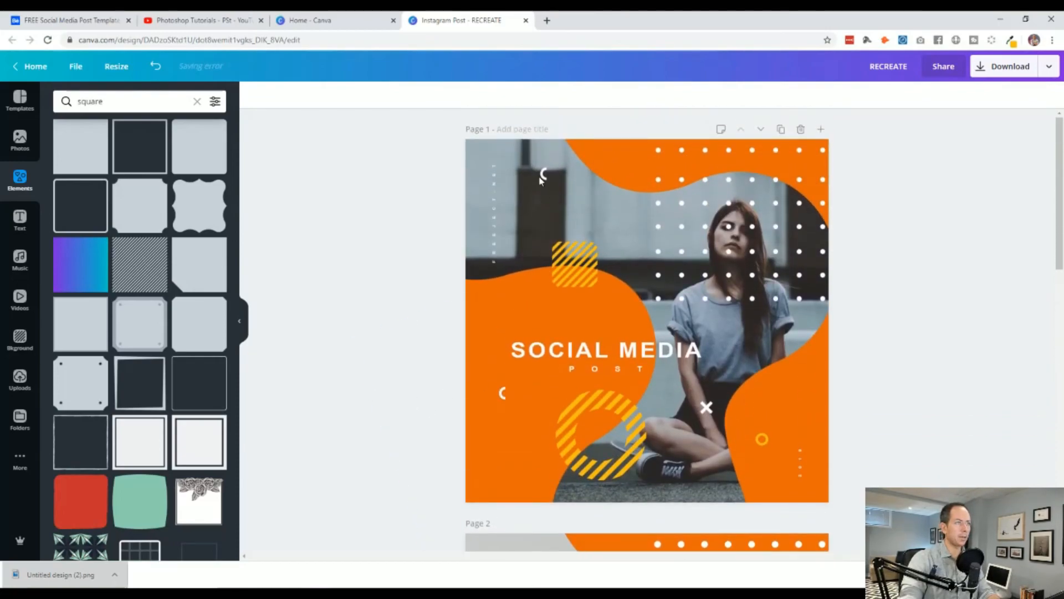
pyautogui.click(92, 105)
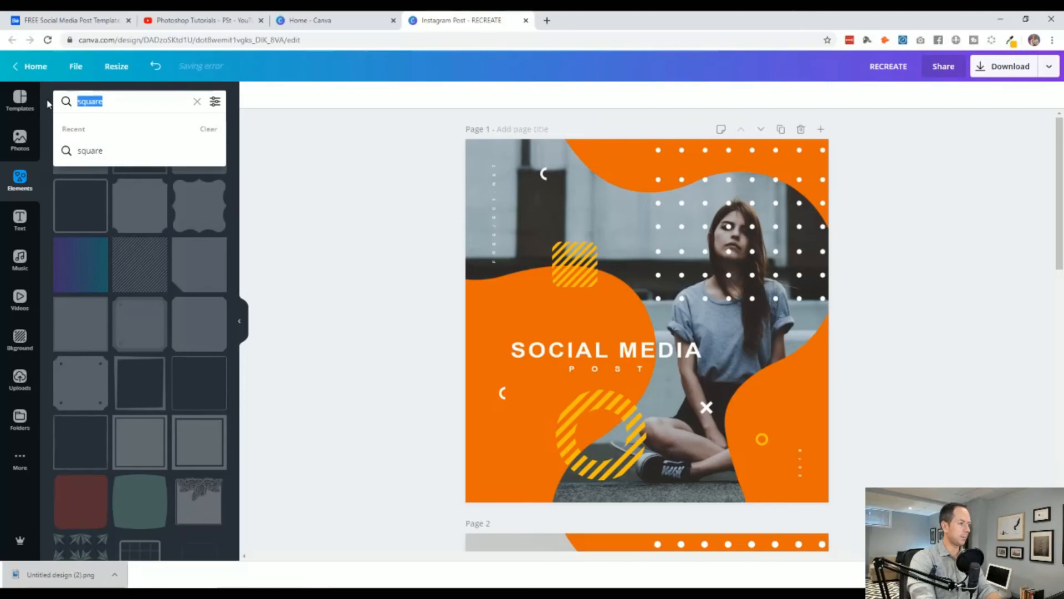
pyautogui.write('half circle')
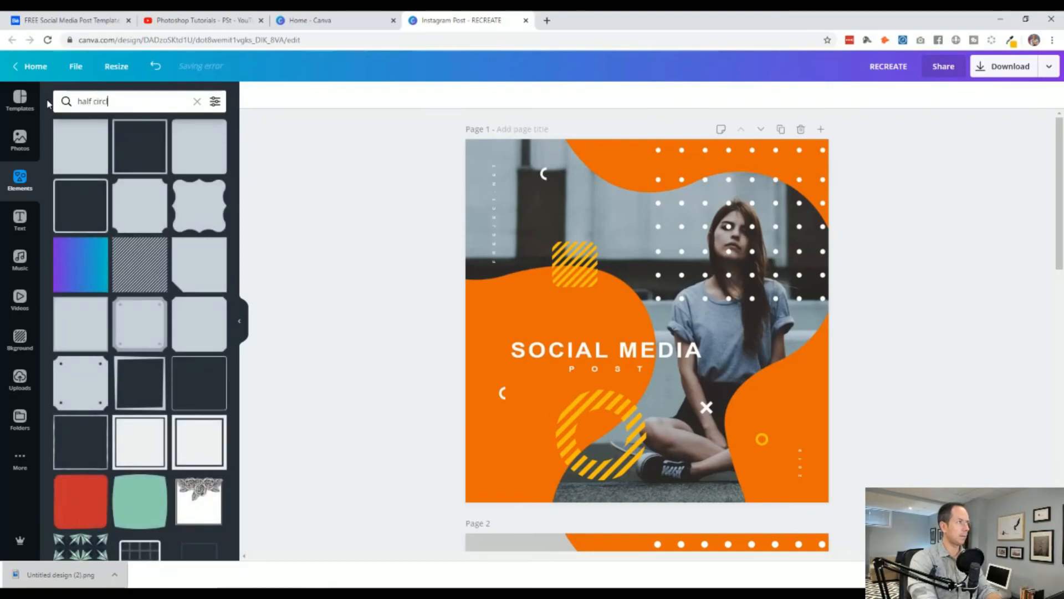
pyautogui.press('Return')
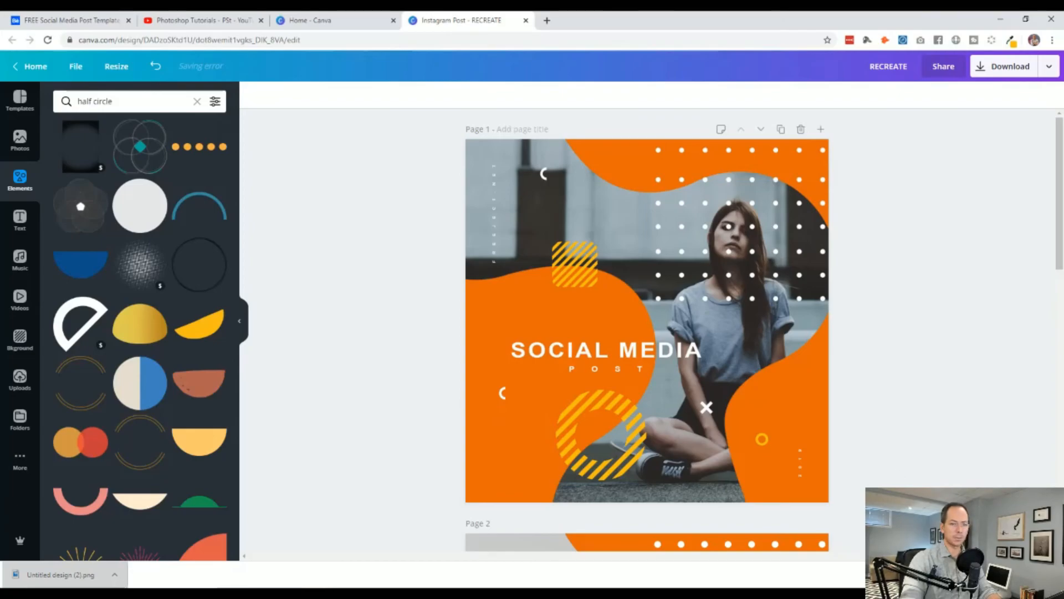
pyautogui.click(92, 501)
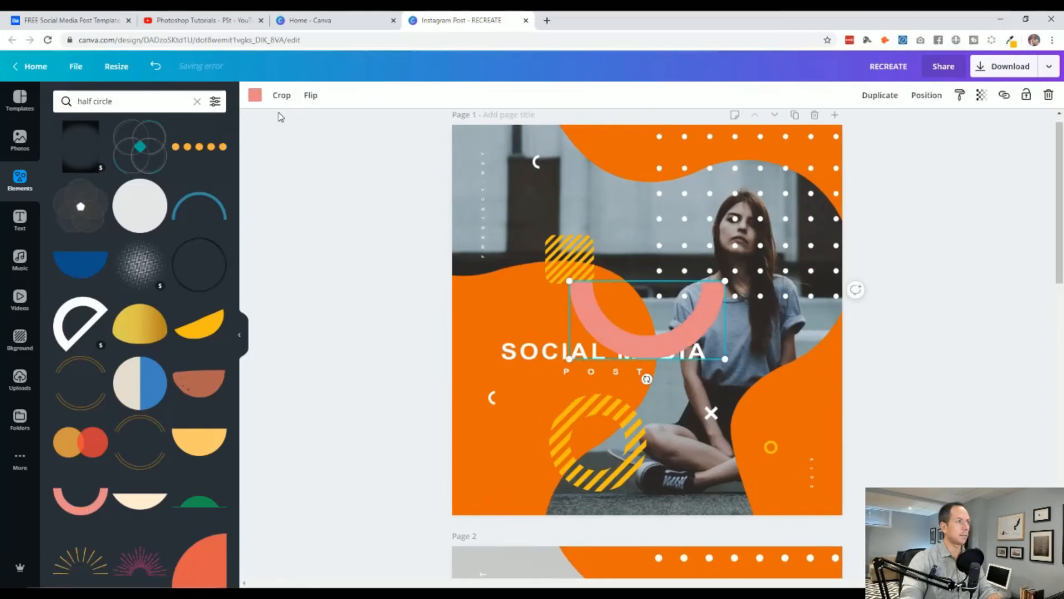
# Step: Recolour the half-ring arc with the document's white and move it from page 1 to page 2
pyautogui.click(255, 95)
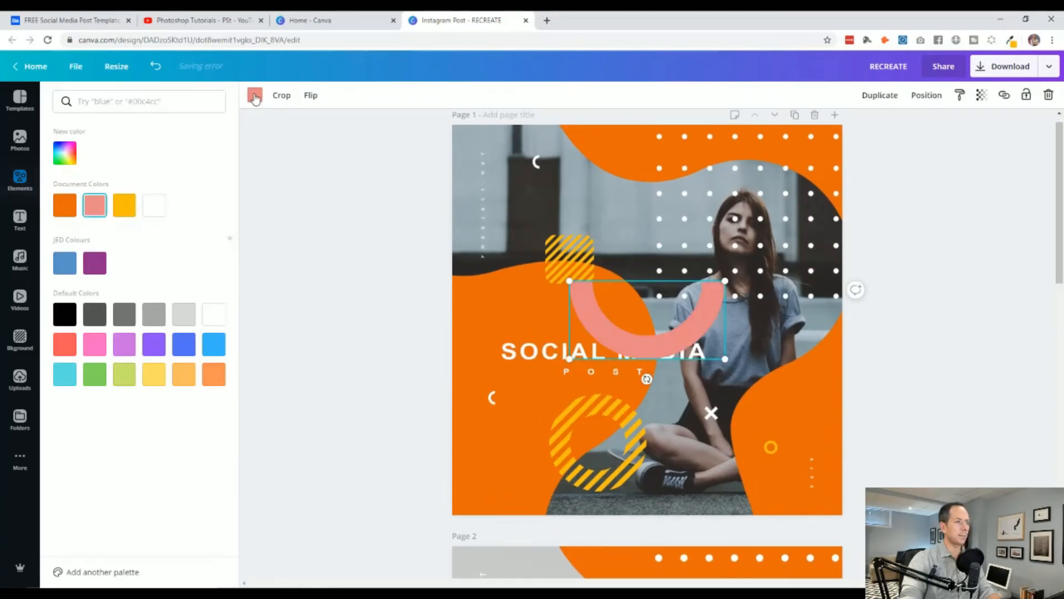
pyautogui.click(152, 213)
pyautogui.press('Escape')
pyautogui.scroll(-4, 638, 347)
pyautogui.scroll(-3, 638, 347)
pyautogui.hotkey('ctrl', 'v')
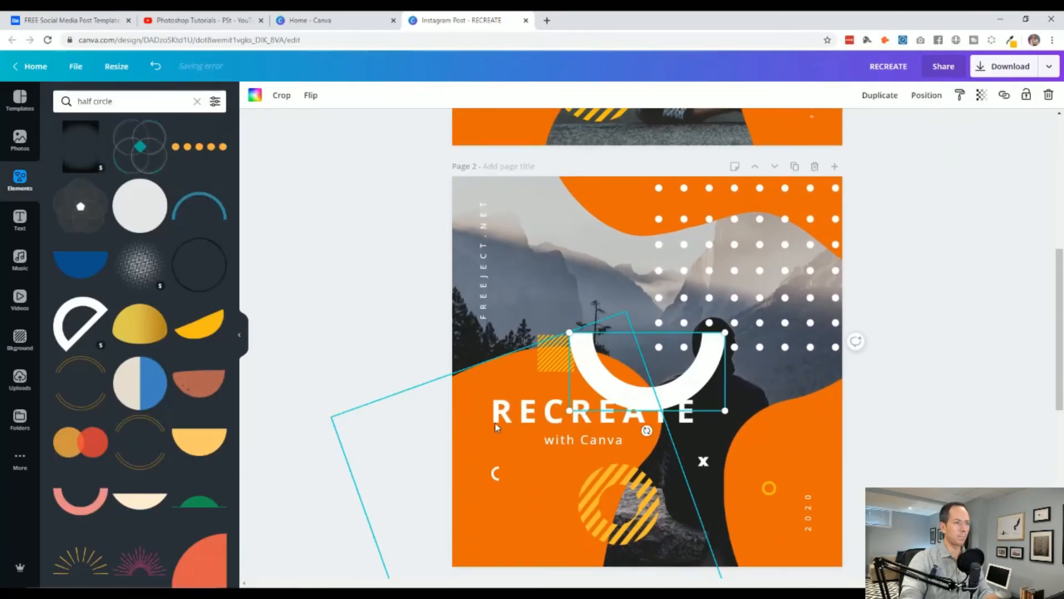
# Step: Rotate the white arc to open rightward, shrink it, and place it on page 2's photo beside the vertical FREEJECT.NET text, matching page 1
pyautogui.moveTo(647, 431); pyautogui.dragTo(531, 376)
pyautogui.moveTo(686, 448); pyautogui.dragTo(597, 325)
pyautogui.scroll(6, 624, 338)
pyautogui.scroll(-5, 624, 337)
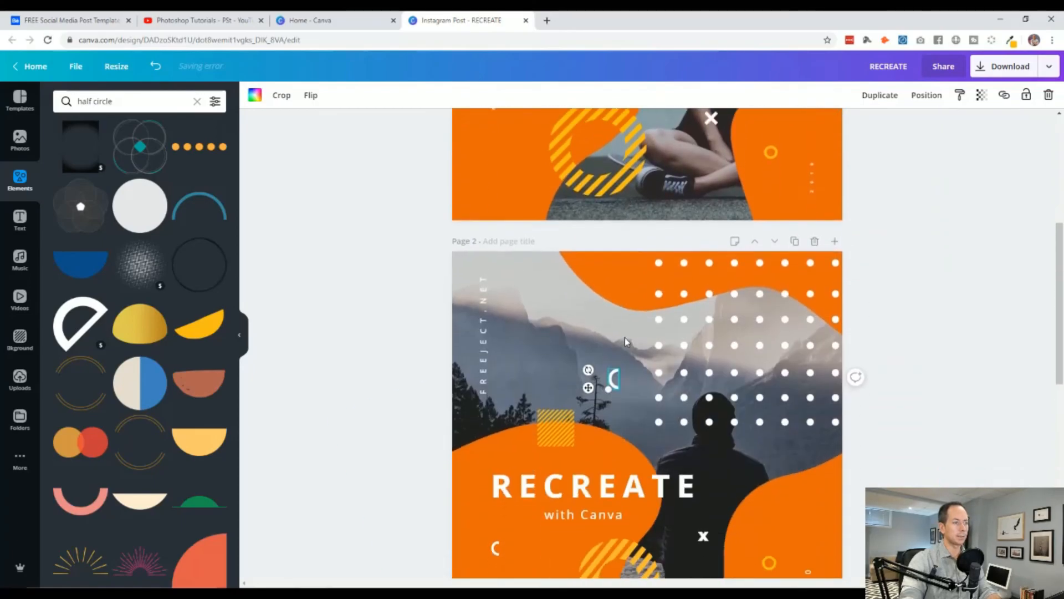
pyautogui.moveTo(610, 386); pyautogui.dragTo(522, 314)
pyautogui.click(414, 397)
pyautogui.scroll(5, 414, 397)
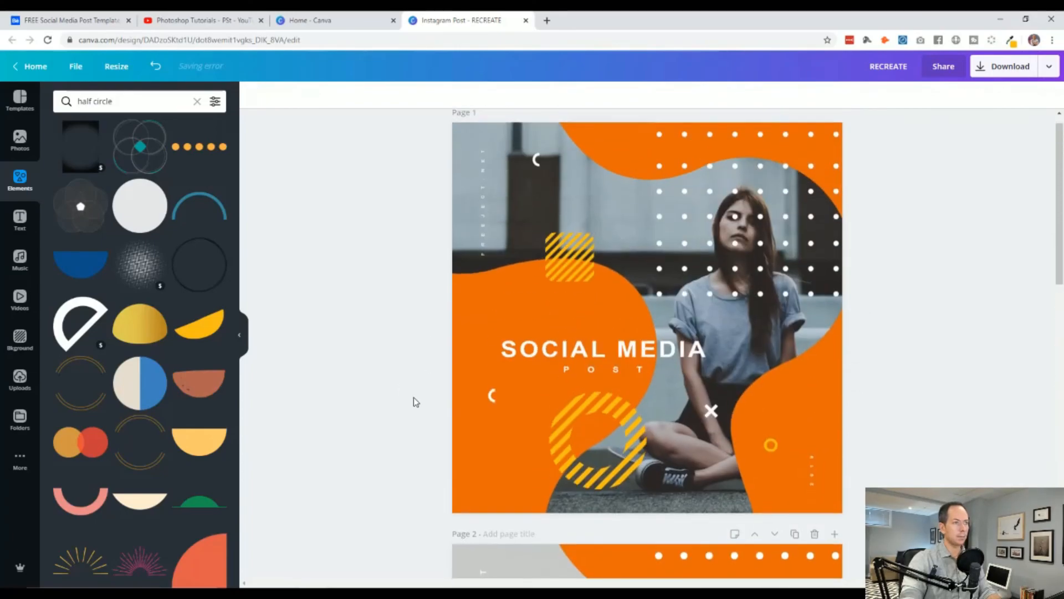
pyautogui.scroll(-5, 413, 397)
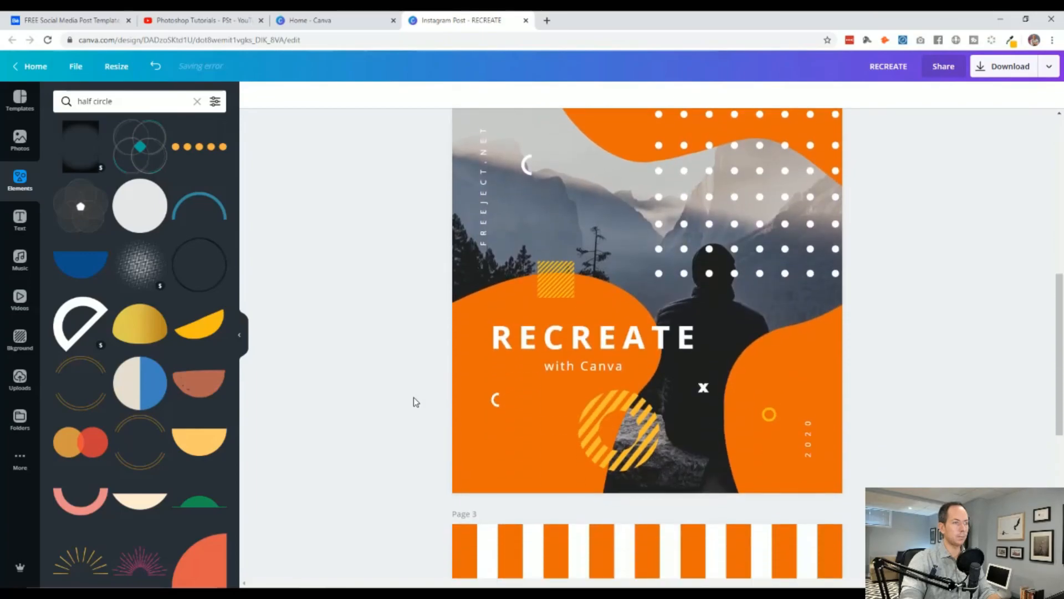
pyautogui.scroll(2, 414, 398)
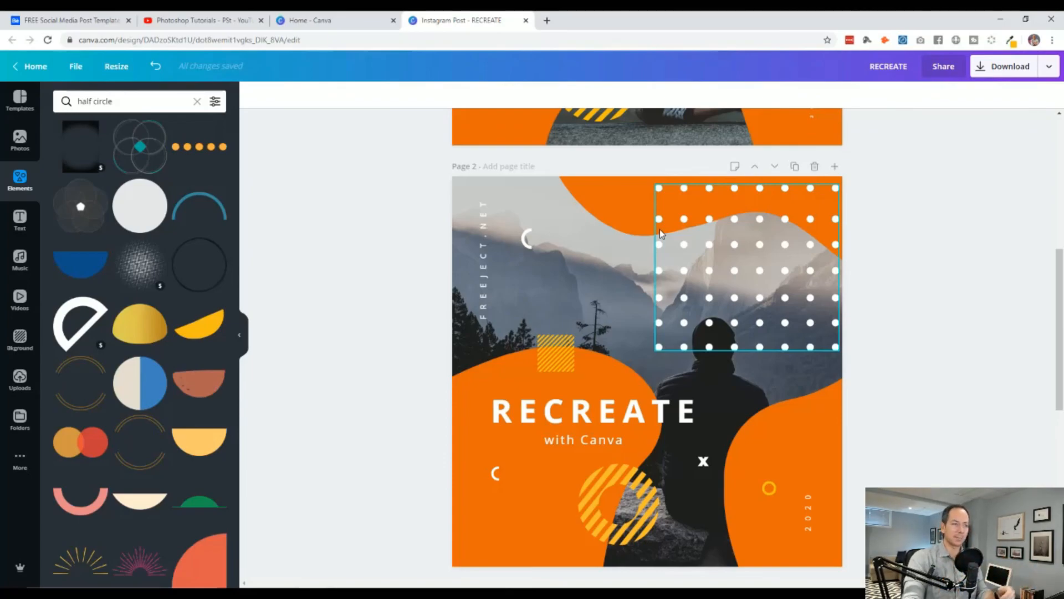
pyautogui.scroll(-2, 378, 377)
pyautogui.scroll(2, 379, 377)
pyautogui.scroll(-10, 378, 377)
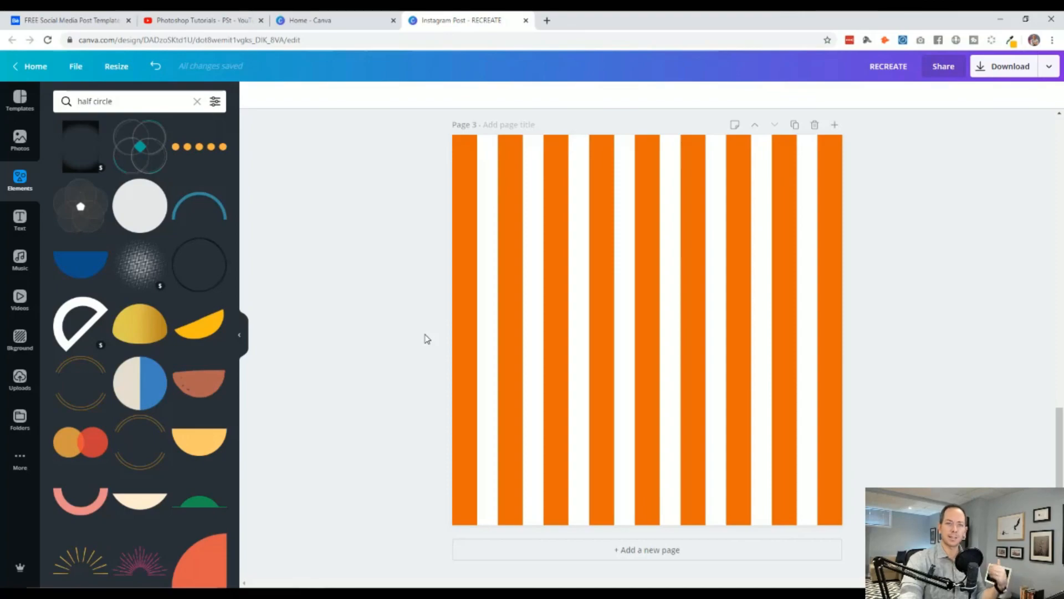
pyautogui.scroll(5, 427, 339)
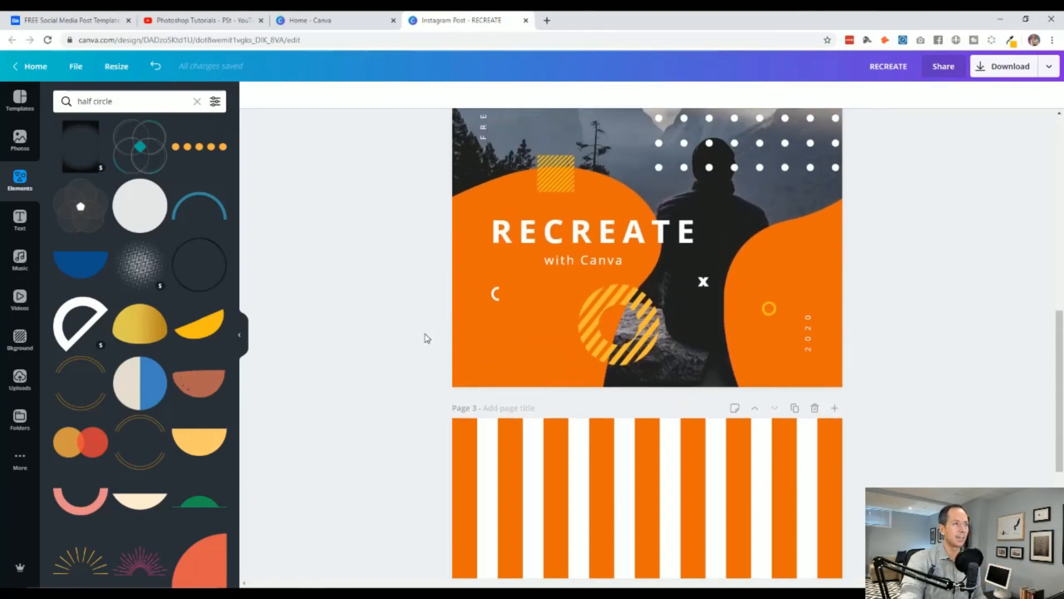